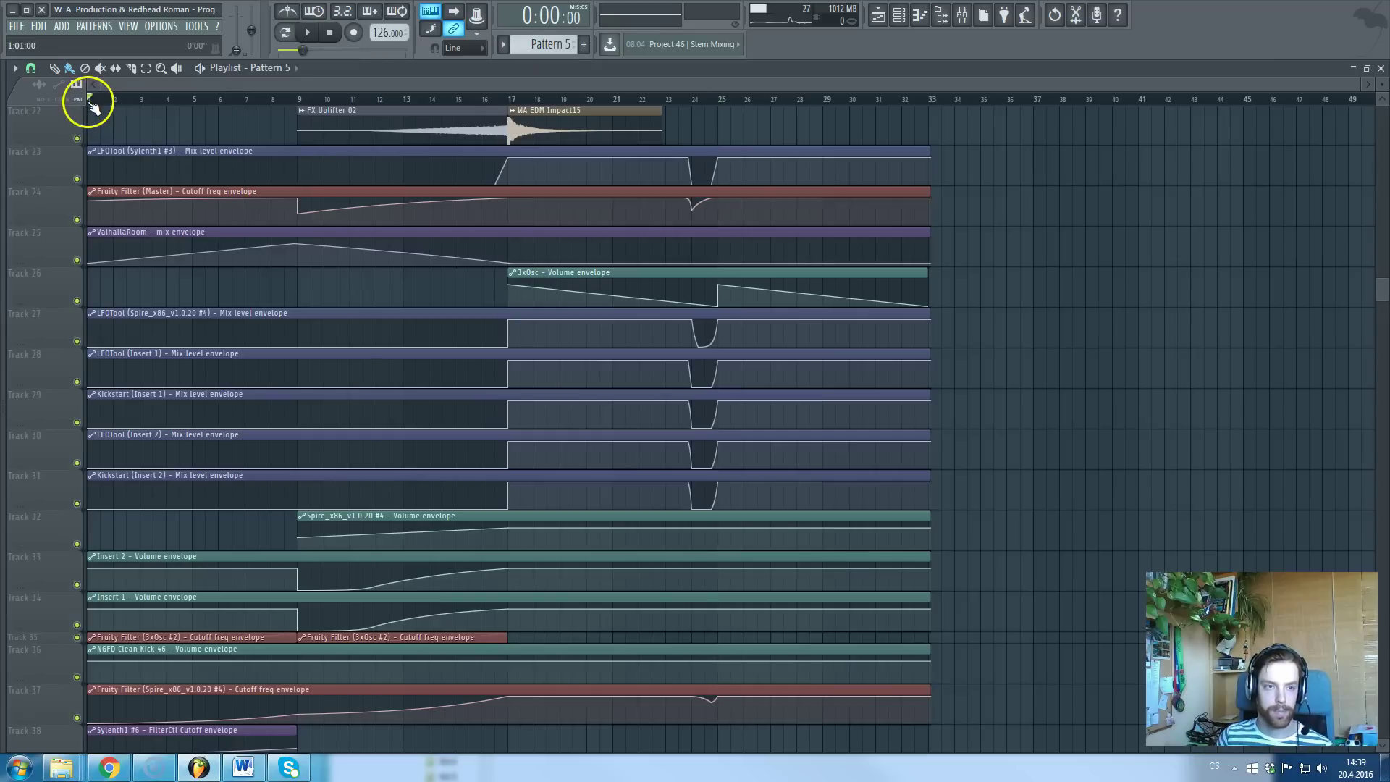
- Look over the upper playlist tracks and play the arrangement from bar 1
scroll(217, 362, up, 8)
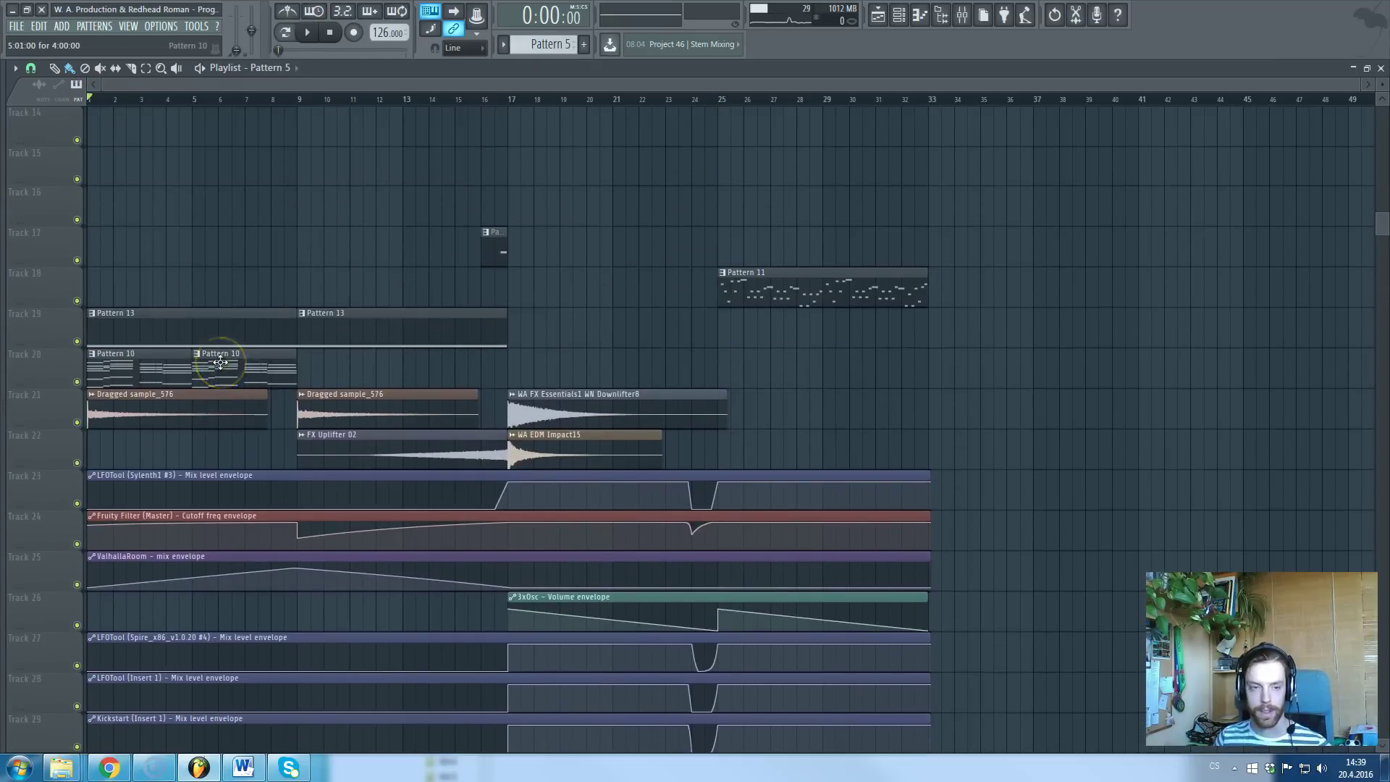
scroll(220, 362, up, 6)
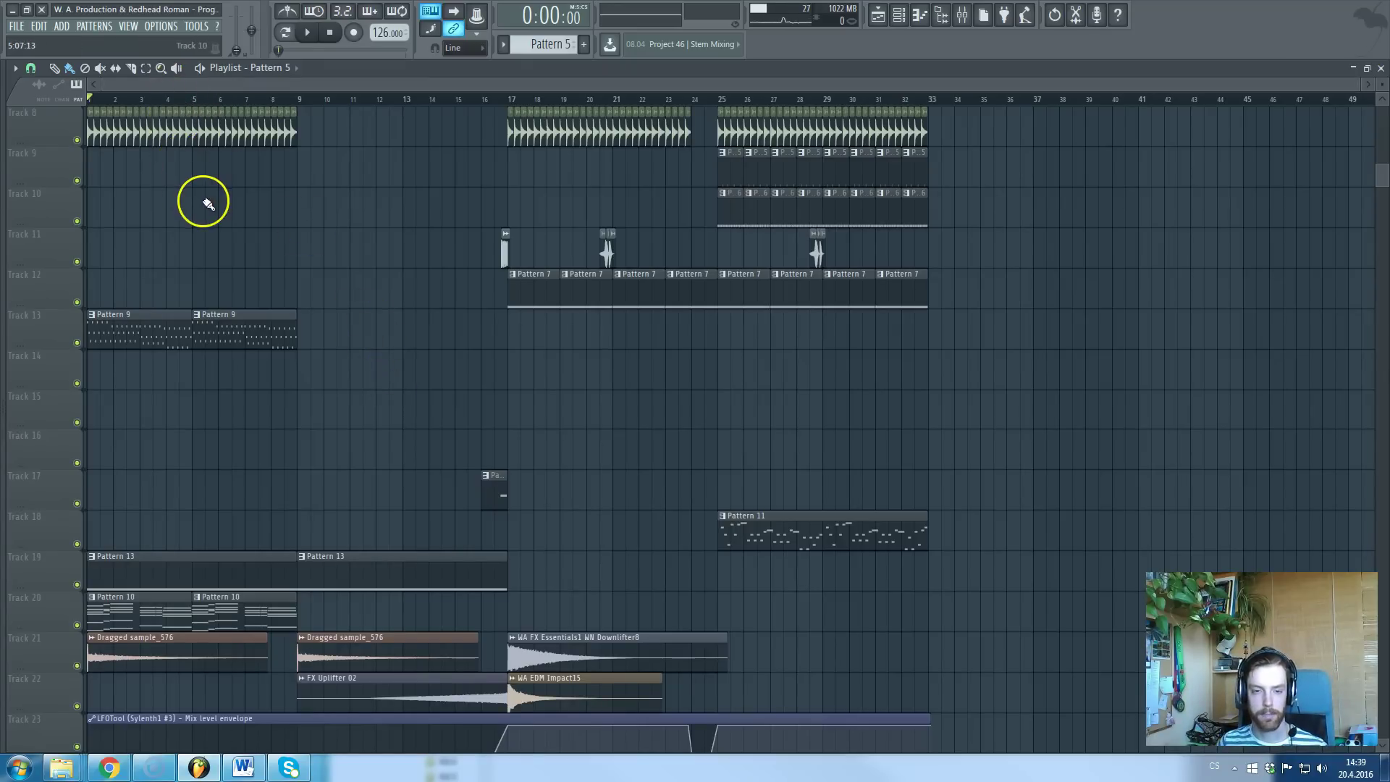
scroll(210, 208, down, 2)
scroll(232, 223, up, 3)
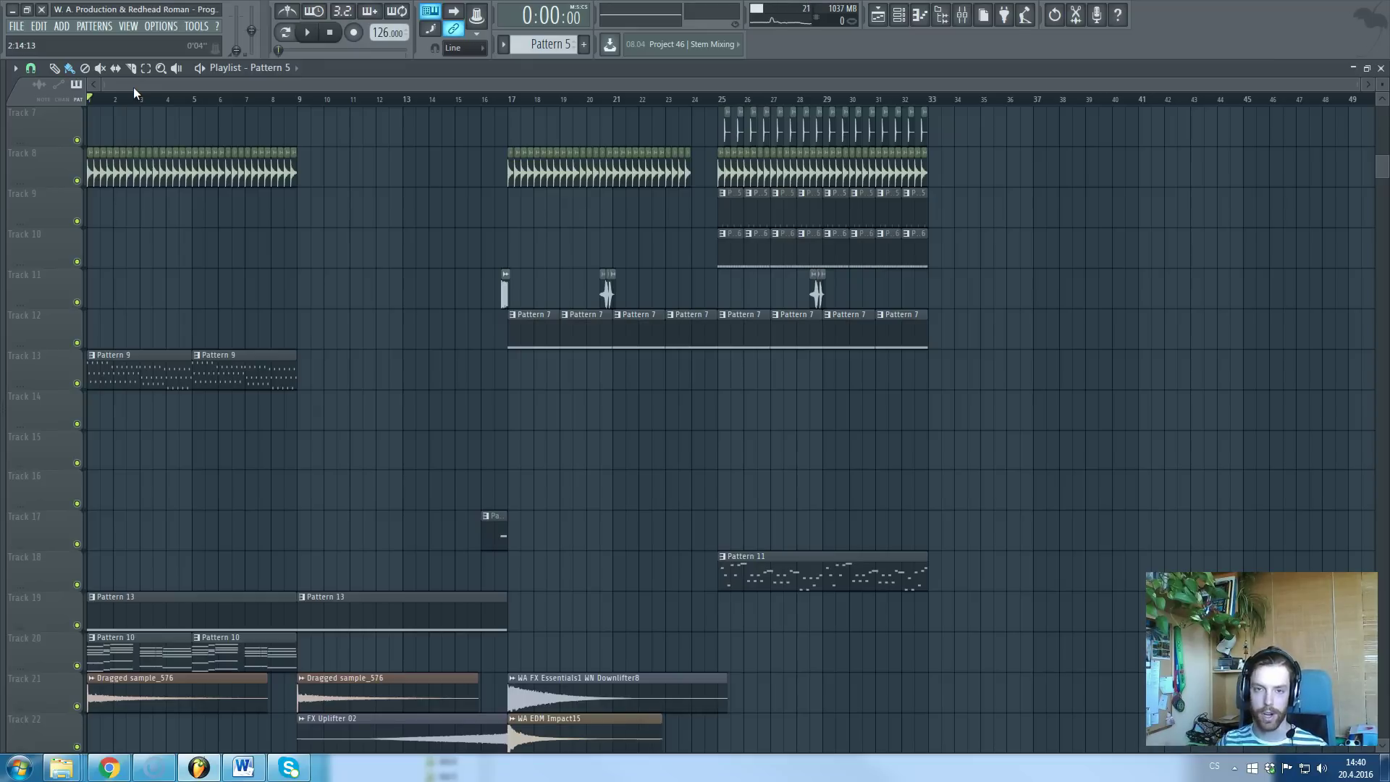
click(122, 120)
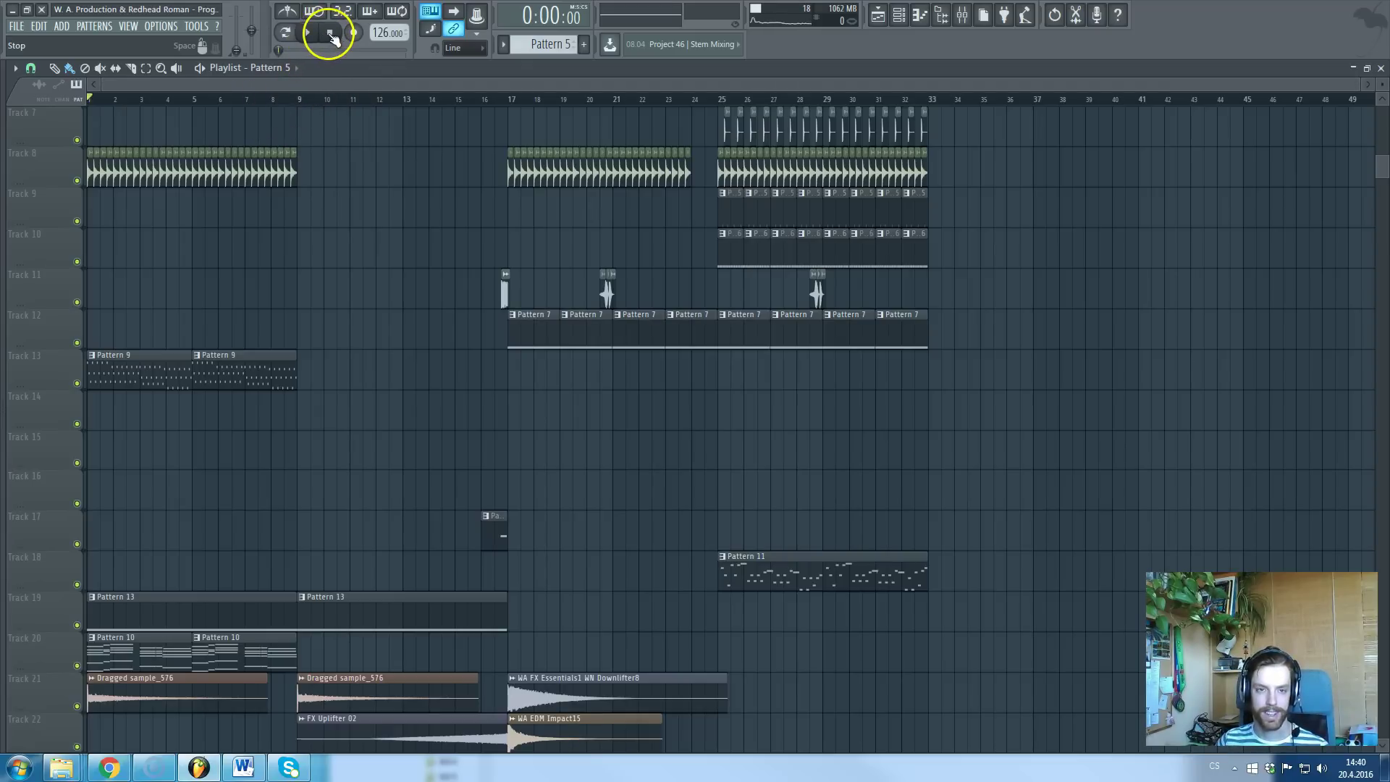
key(space)
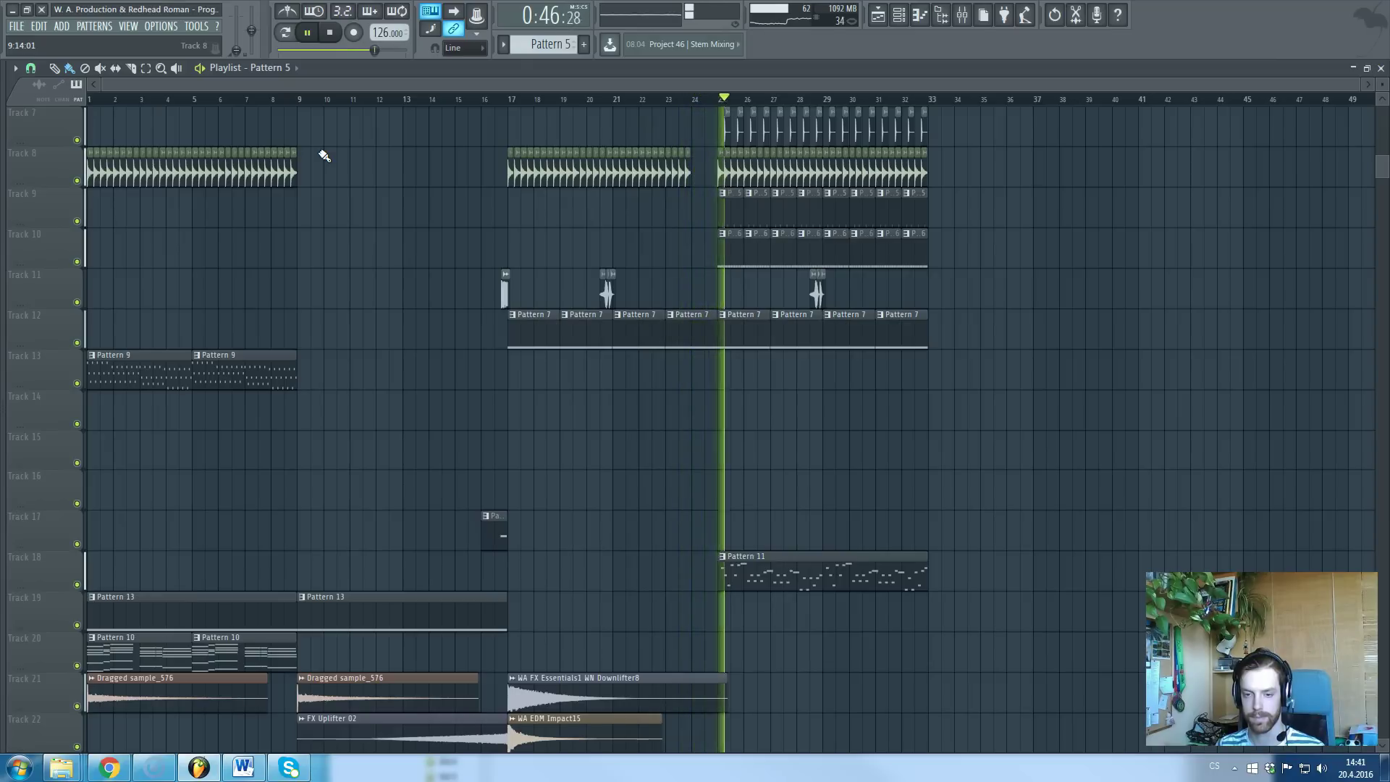
- Stop playback and restart the arrangement from bar 25
click(841, 104)
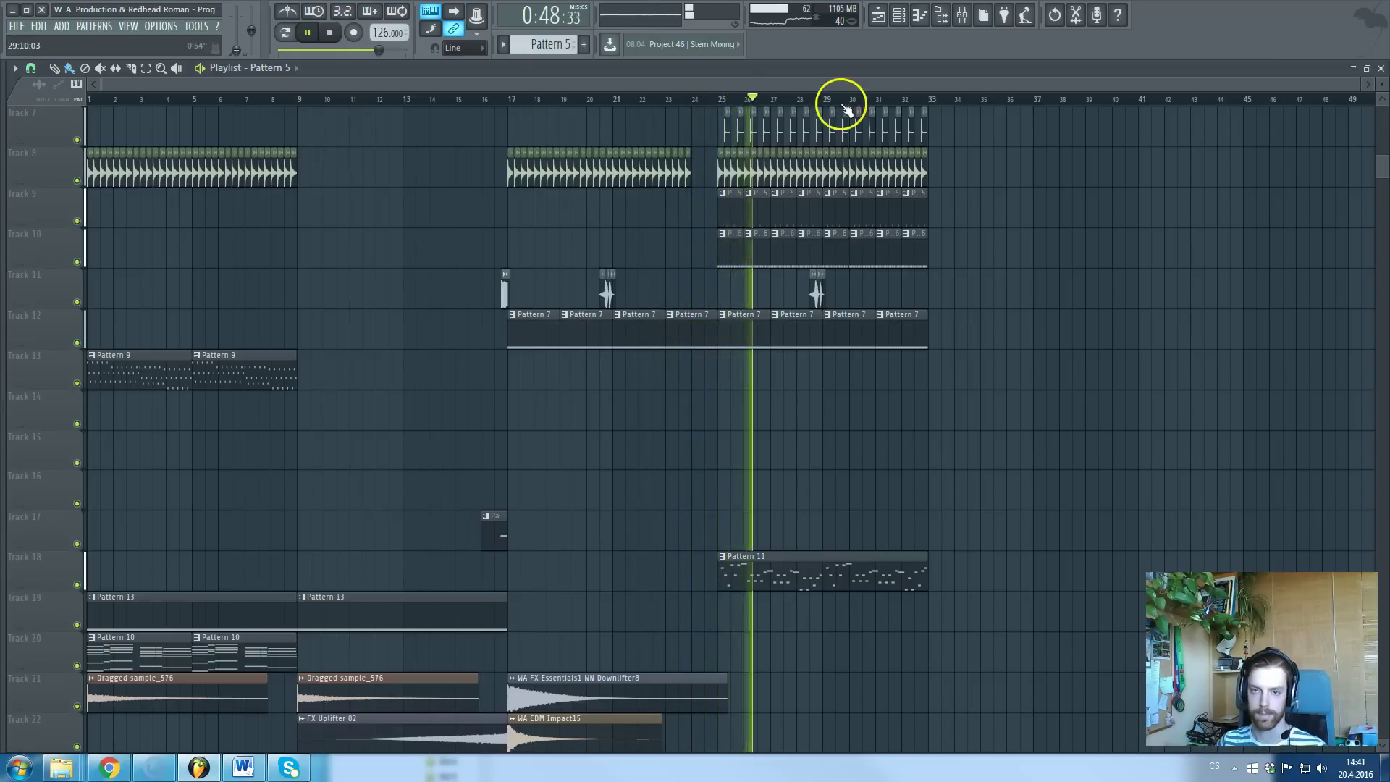
key(space)
click(719, 100)
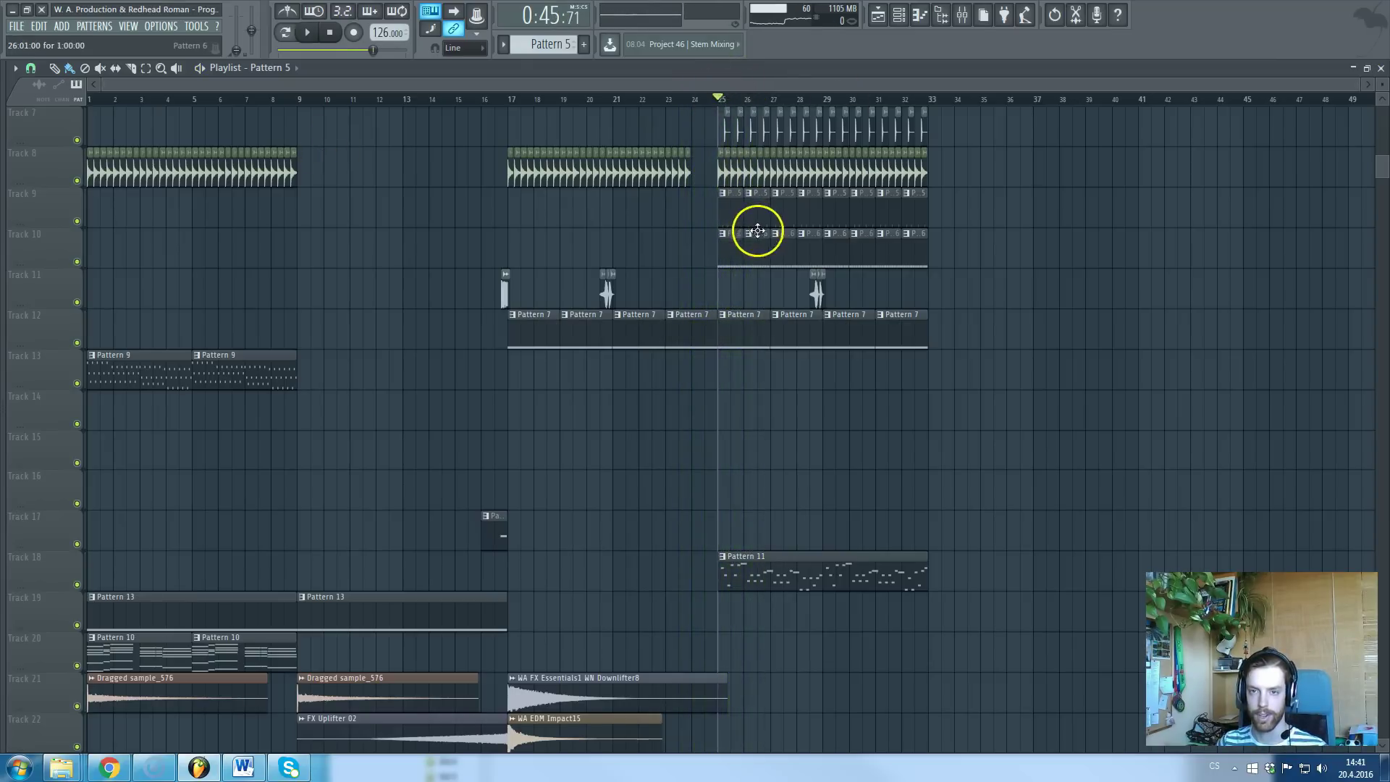
key(space)
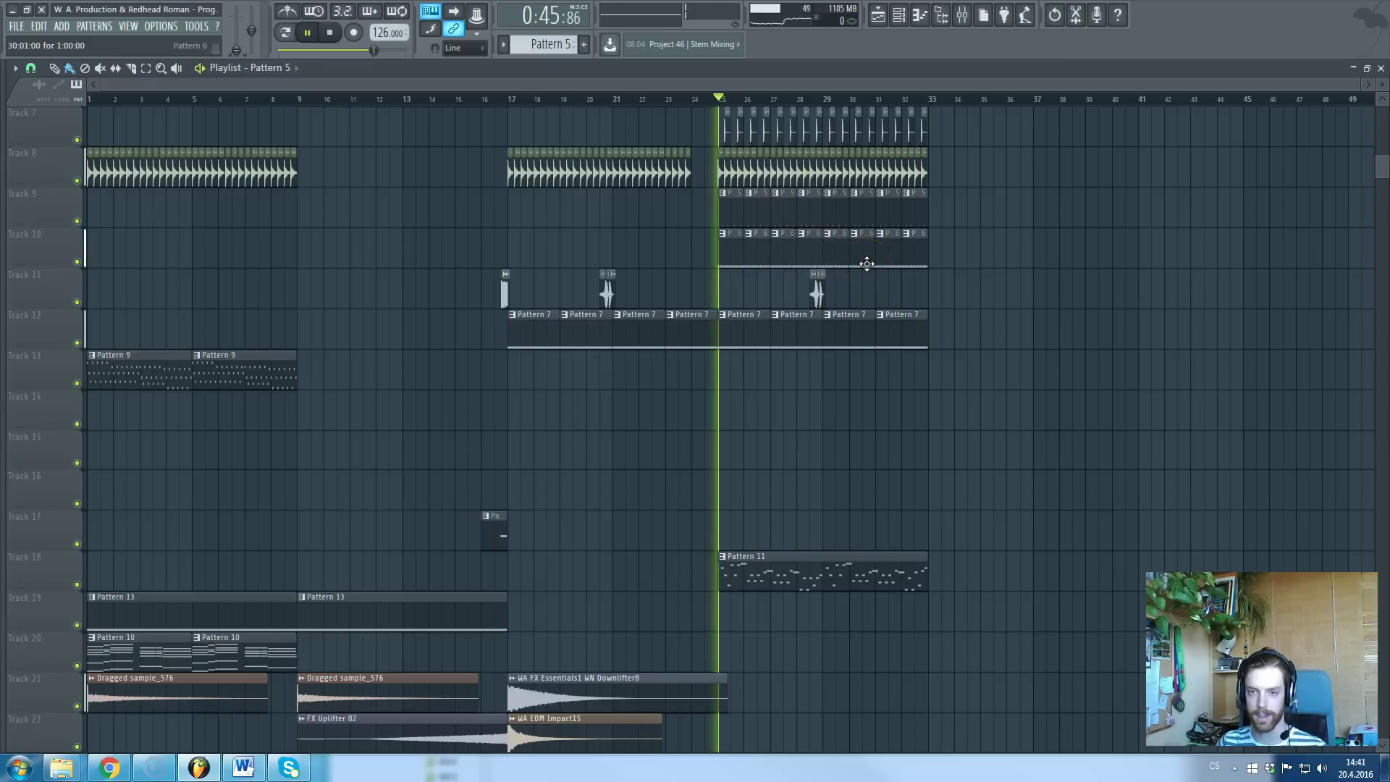
- Examine the pattern, audio and automation tracks during playback from bar 25, and stop playback
scroll(940, 327, down, 4)
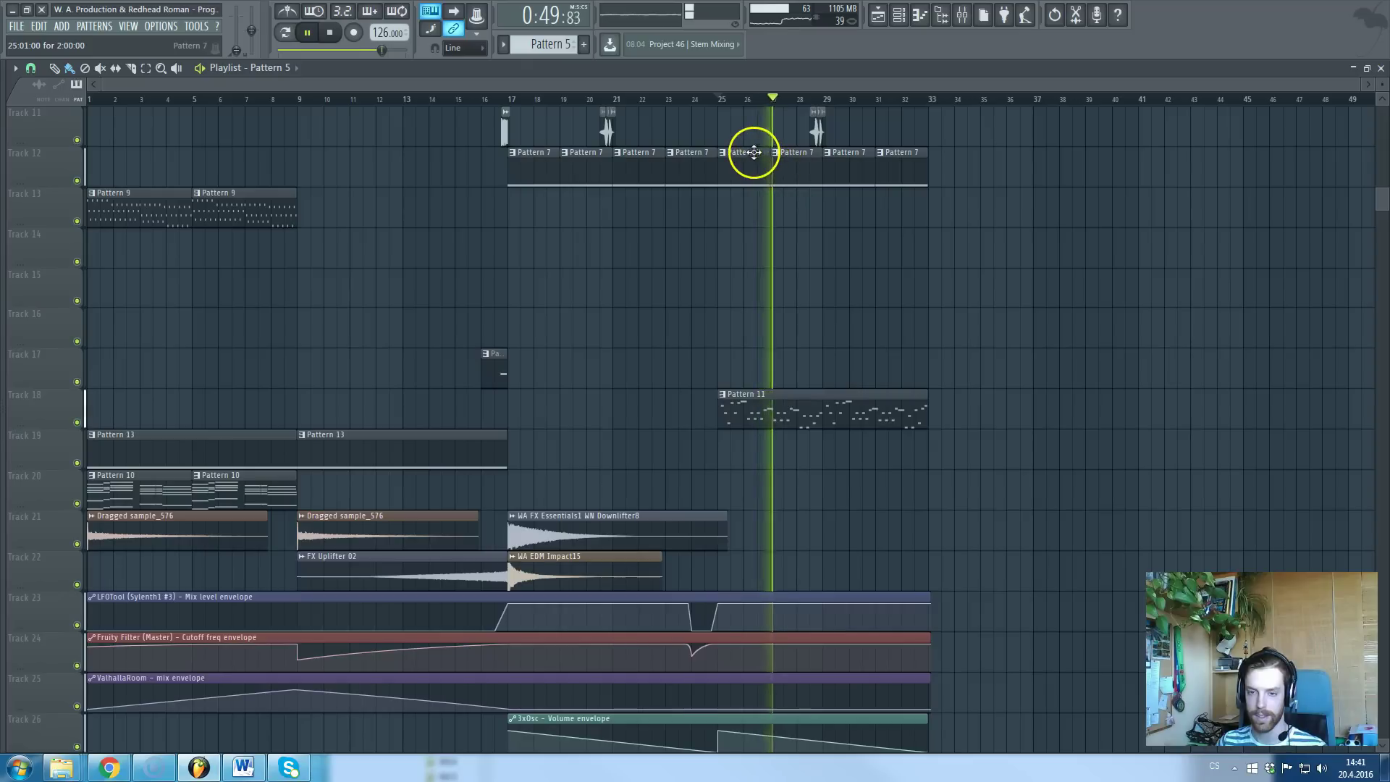
scroll(844, 248, down, 7)
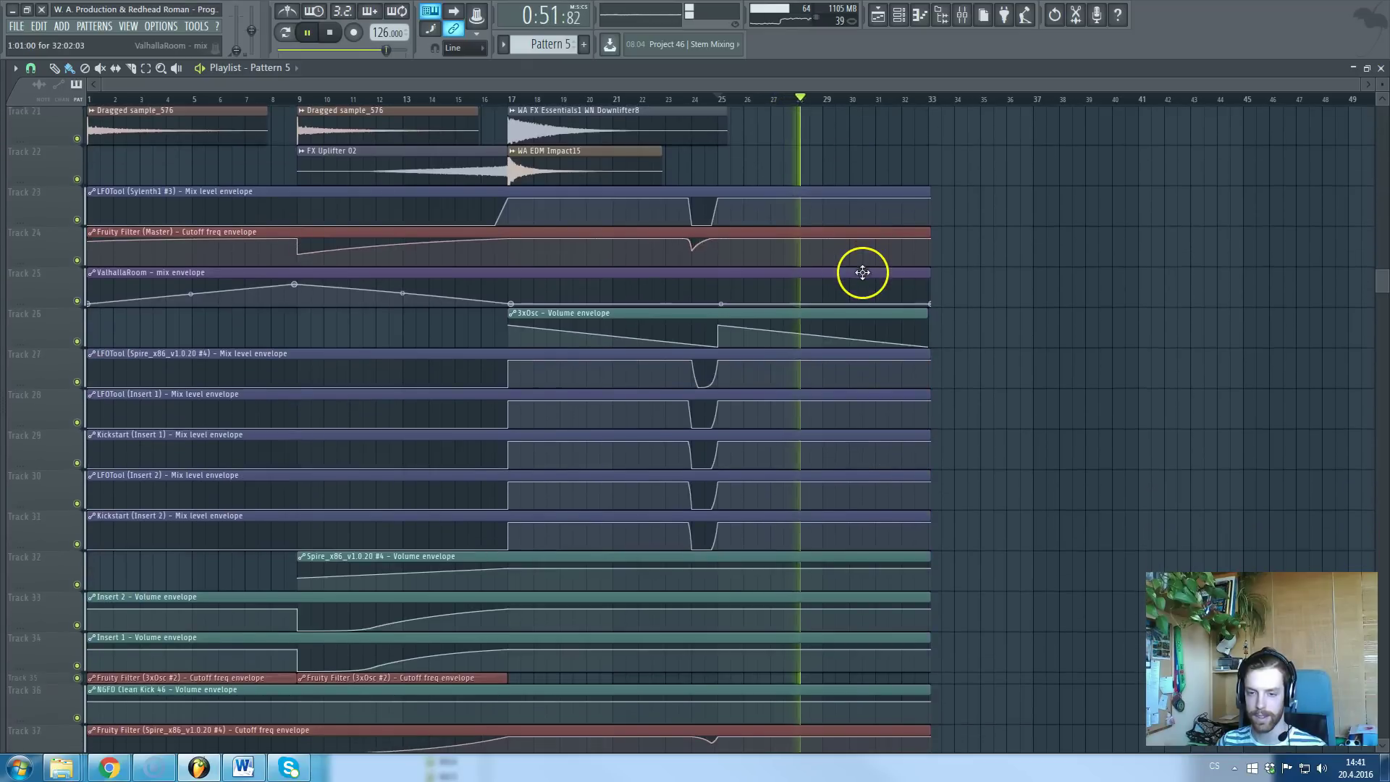
scroll(862, 273, down, 4)
scroll(862, 273, up, 5)
scroll(862, 273, up, 9)
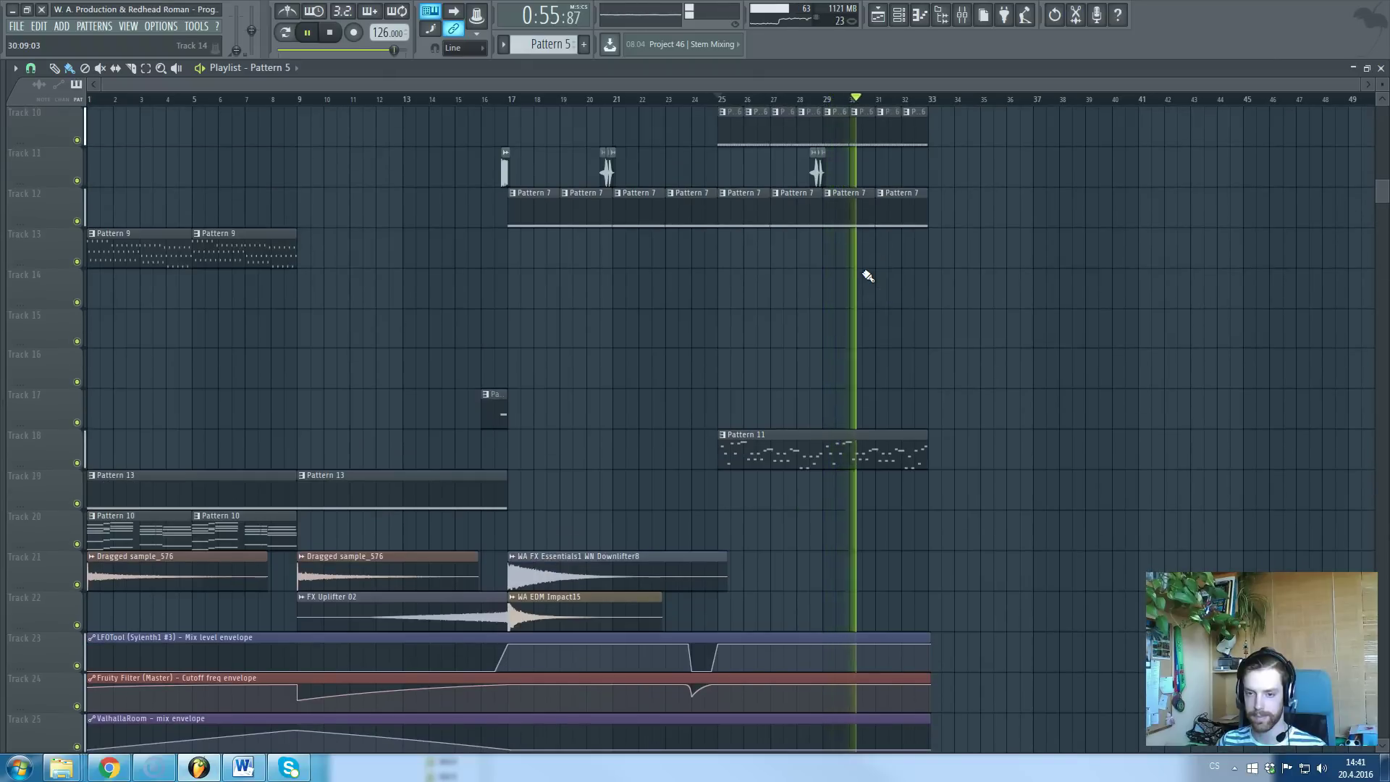
right_click(871, 263)
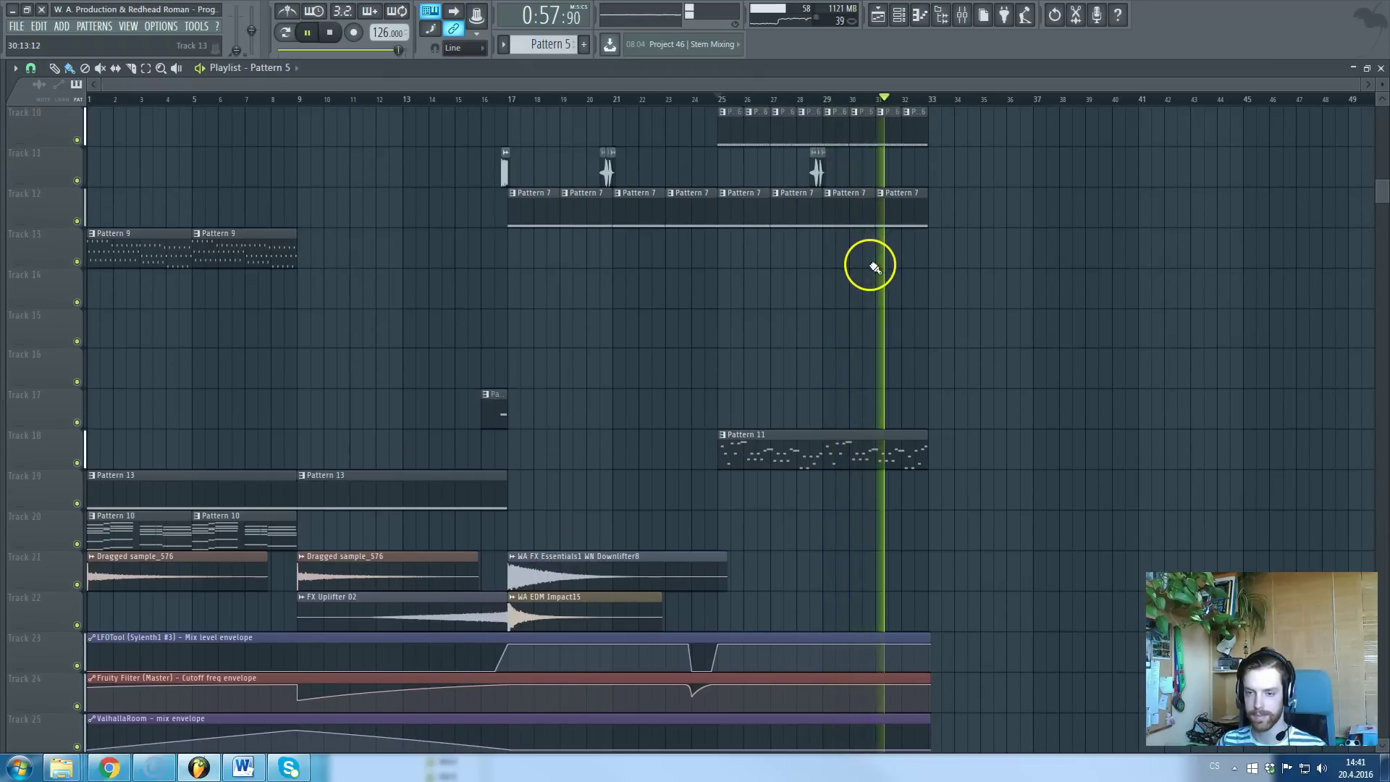
scroll(882, 306, up, 4)
scroll(886, 308, up, 2)
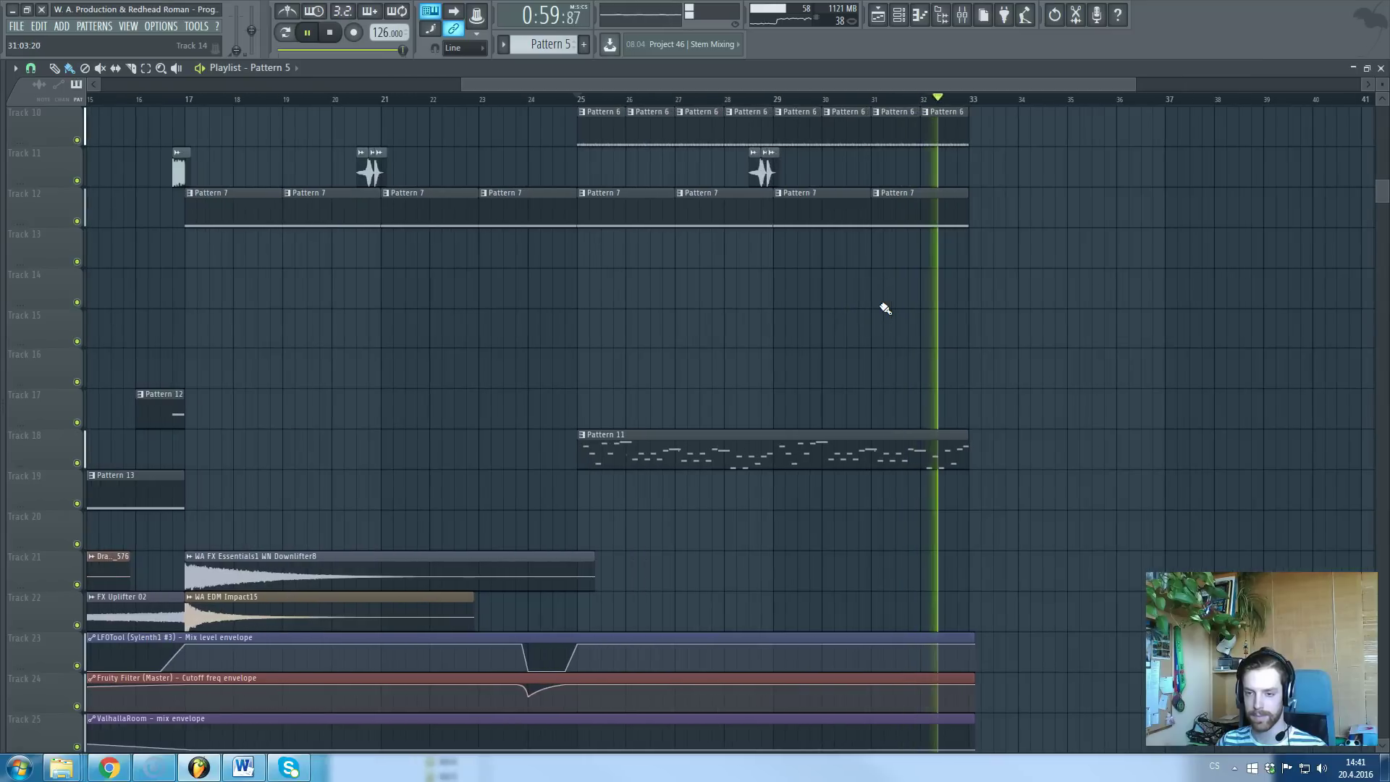
key(space)
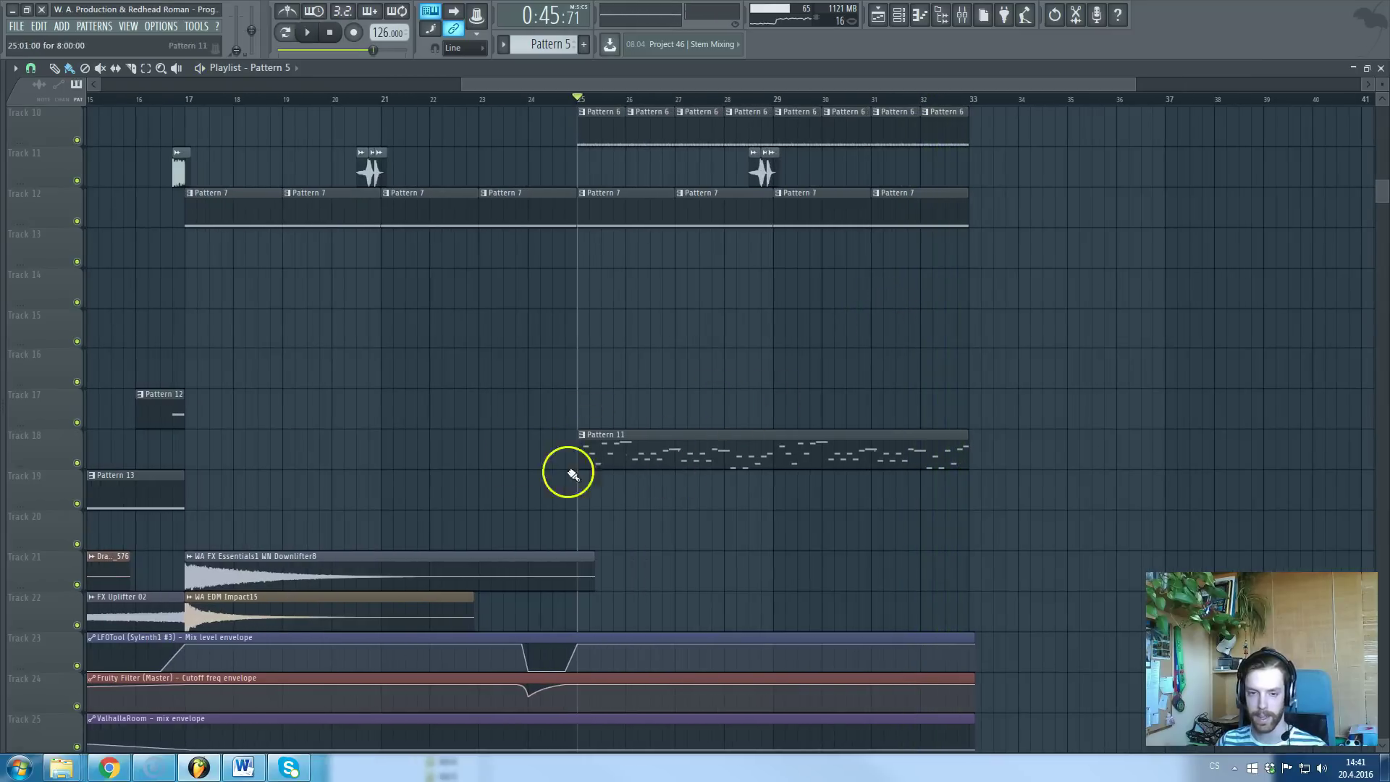
- Set the playlist's playback position to bar 17
scroll(691, 417, down, 5)
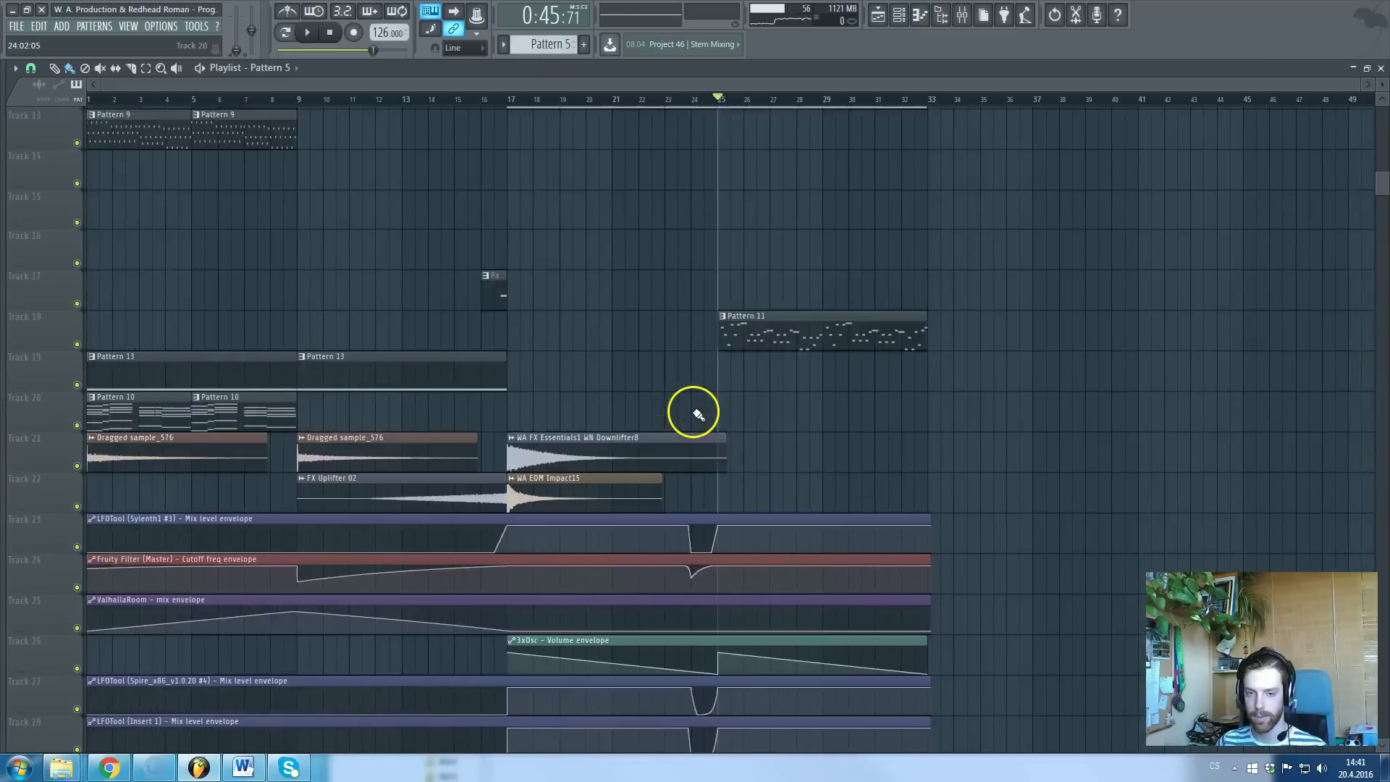
scroll(698, 415, up, 4)
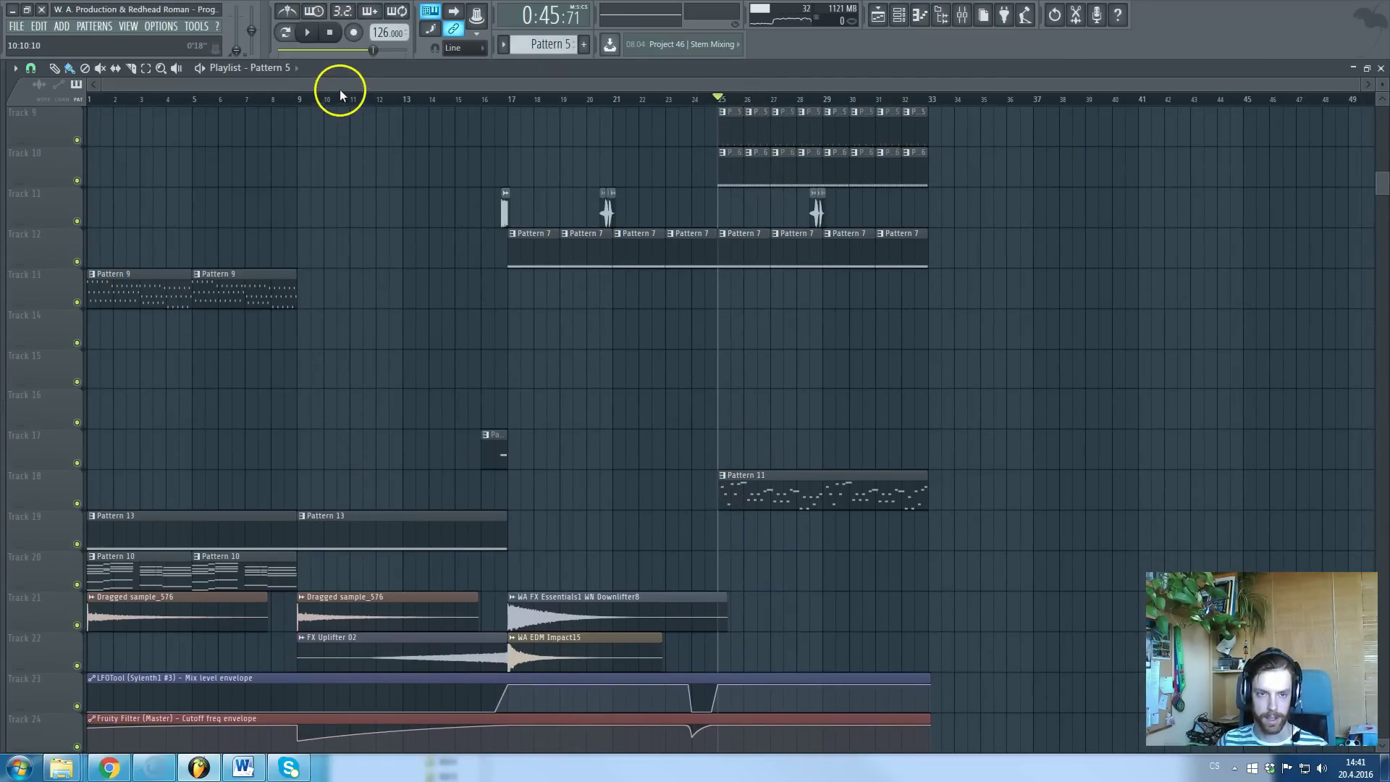
scroll(366, 295, up, 4)
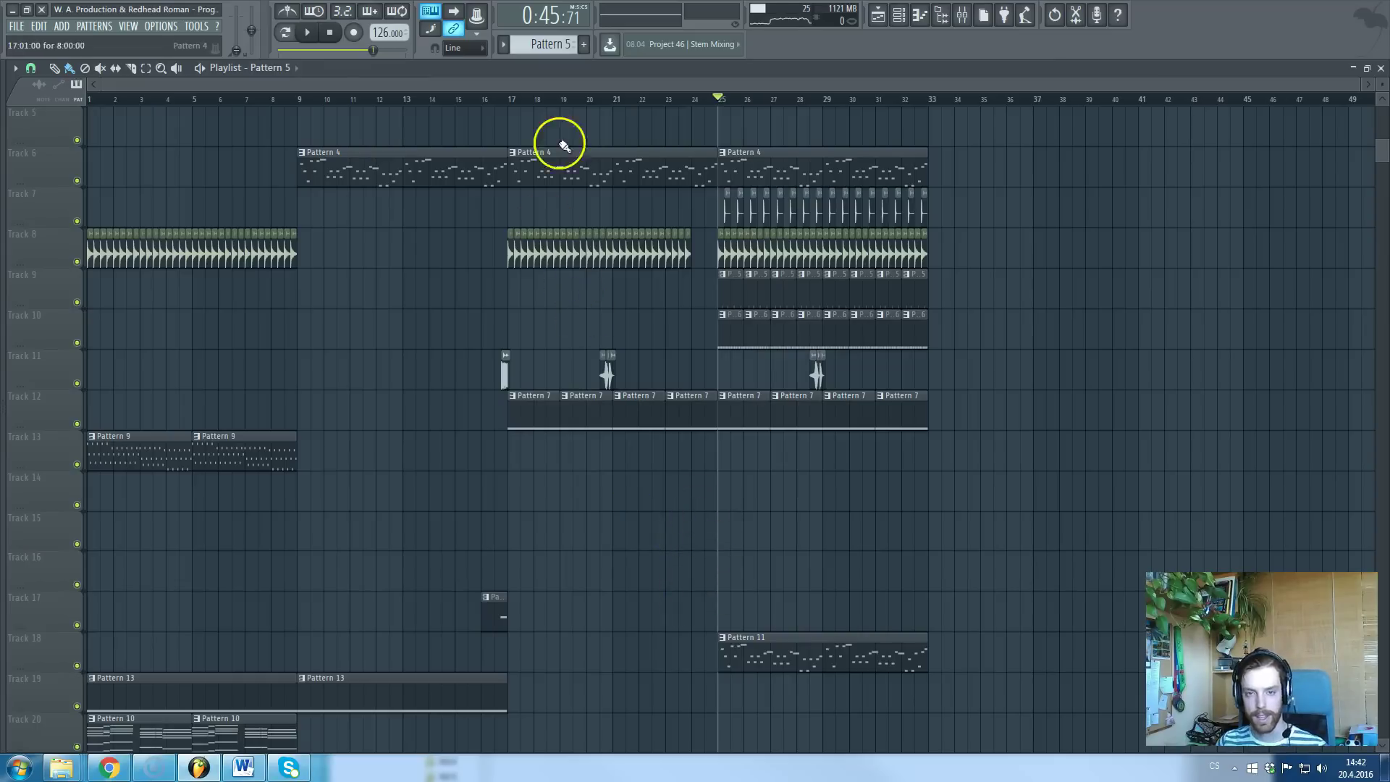
click(511, 100)
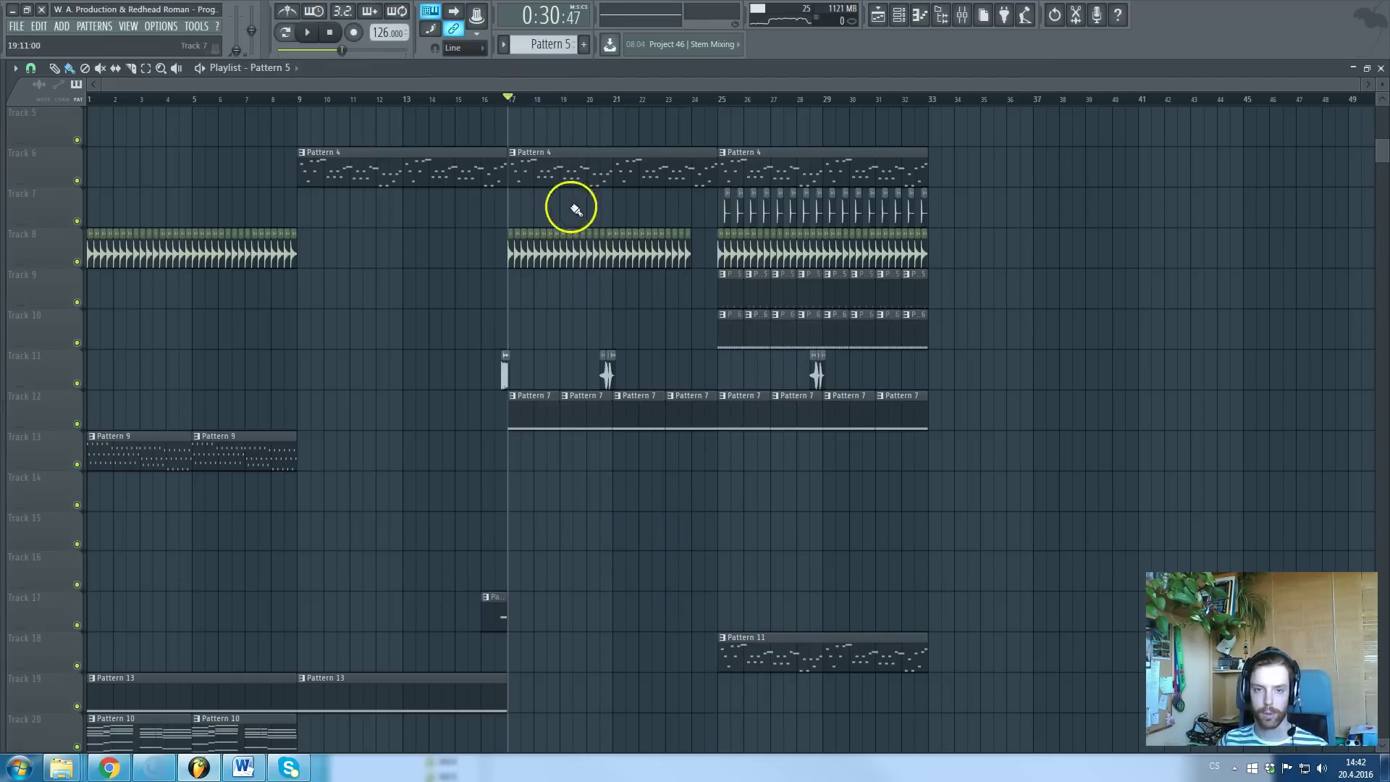
- Examine the playlist from the pattern and drum tracks at Track 1 down through the automation clips
scroll(579, 239, up, 3)
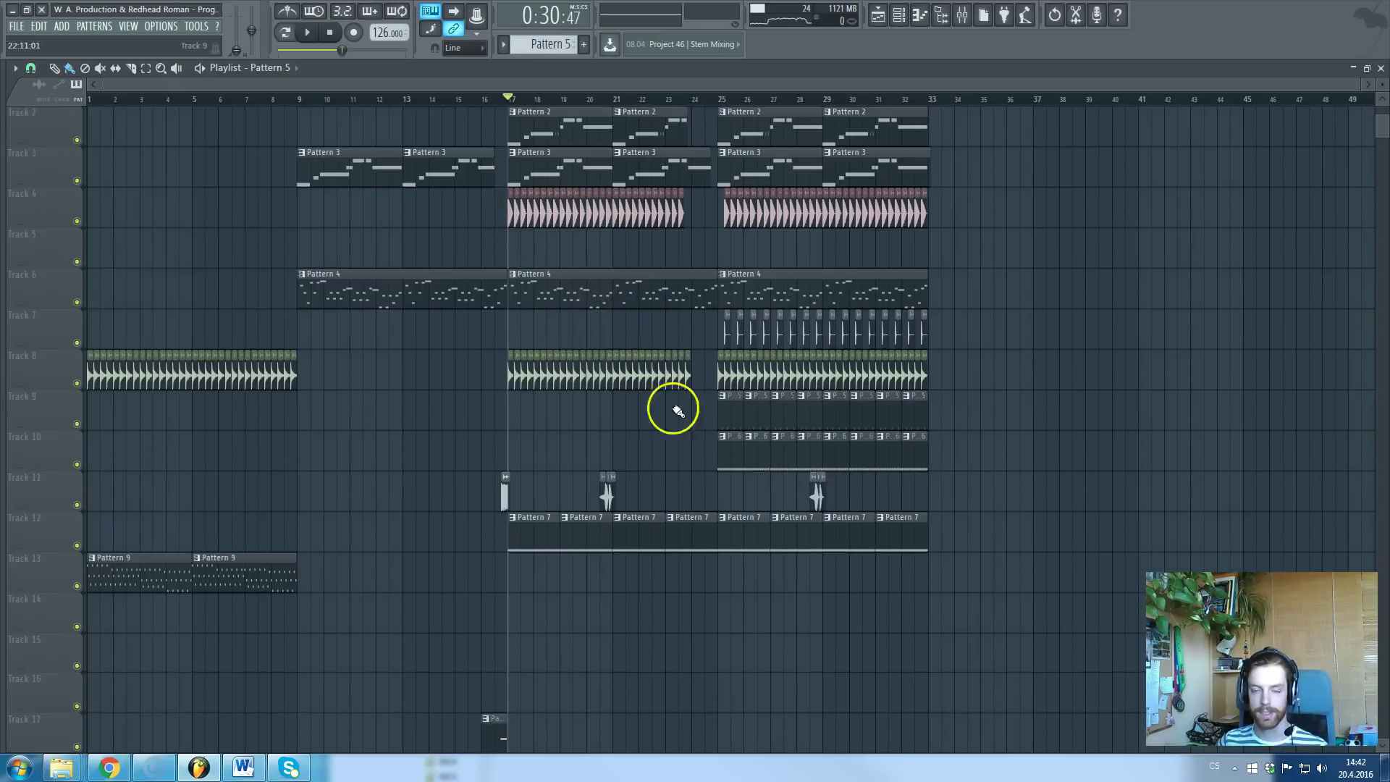
scroll(598, 372, down, 2)
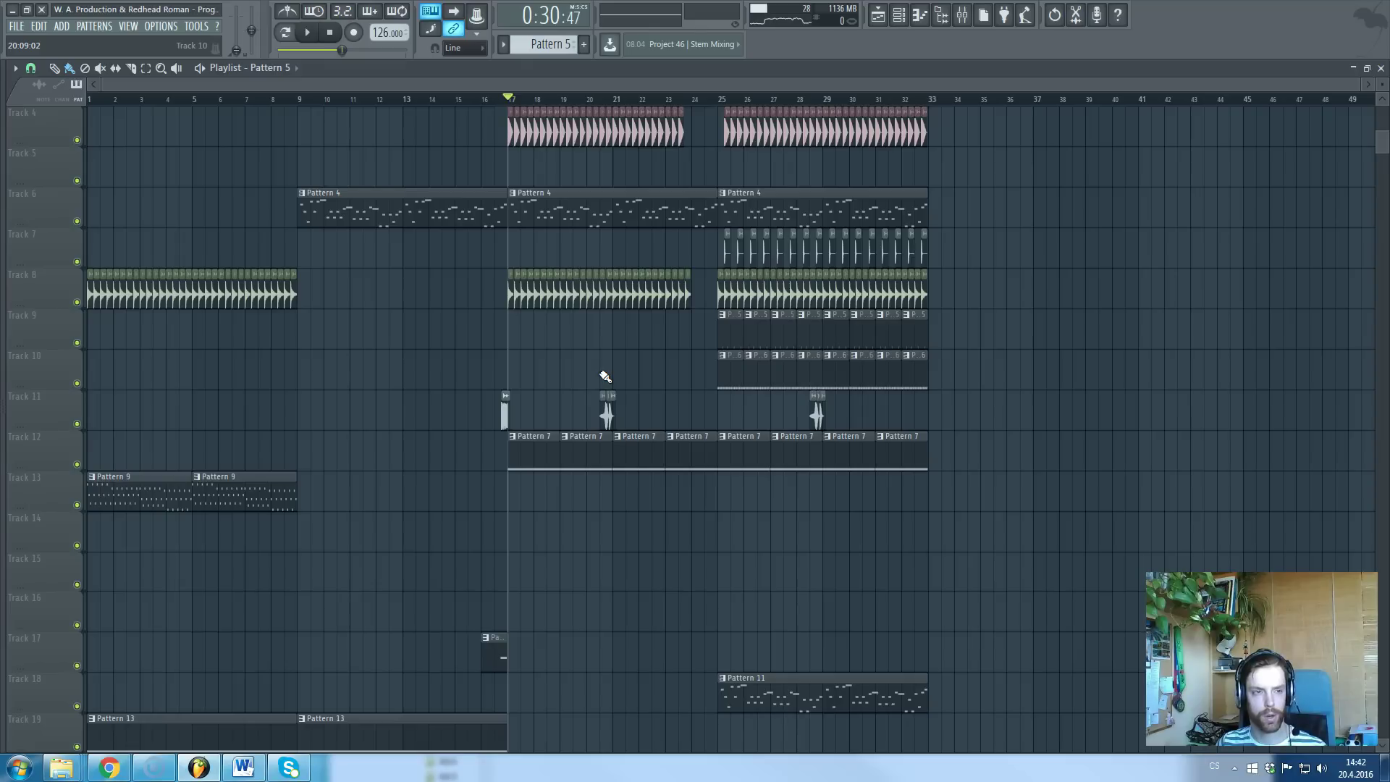
scroll(620, 388, up, 3)
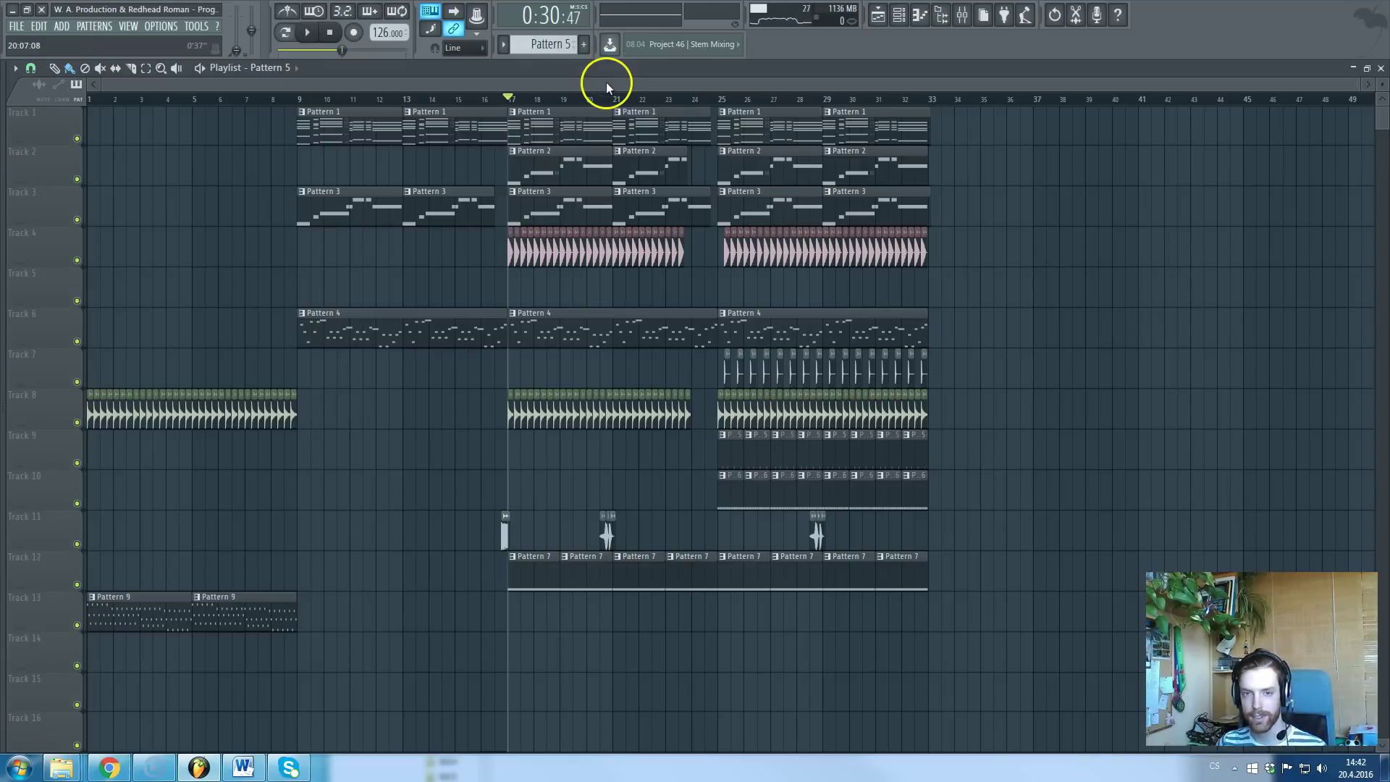
scroll(441, 246, down, 11)
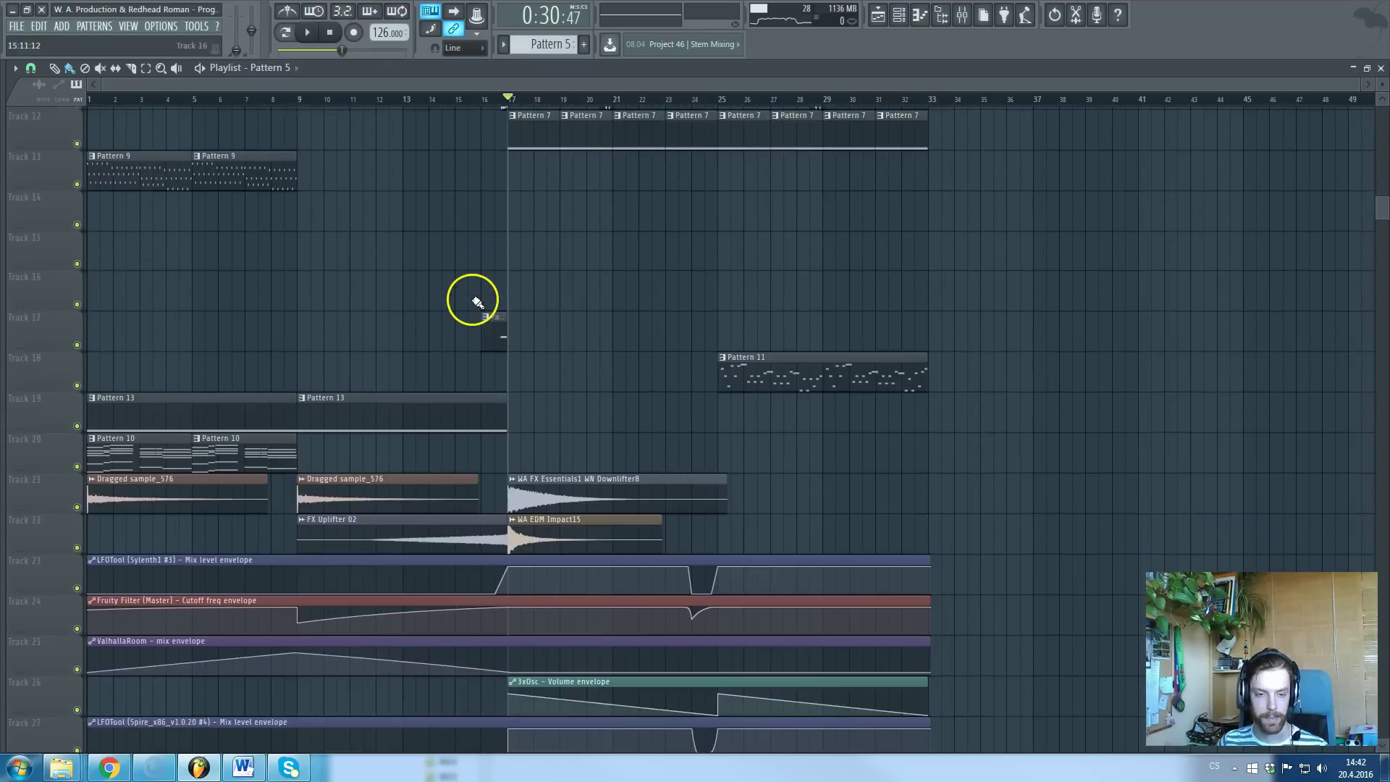
scroll(477, 302, down, 5)
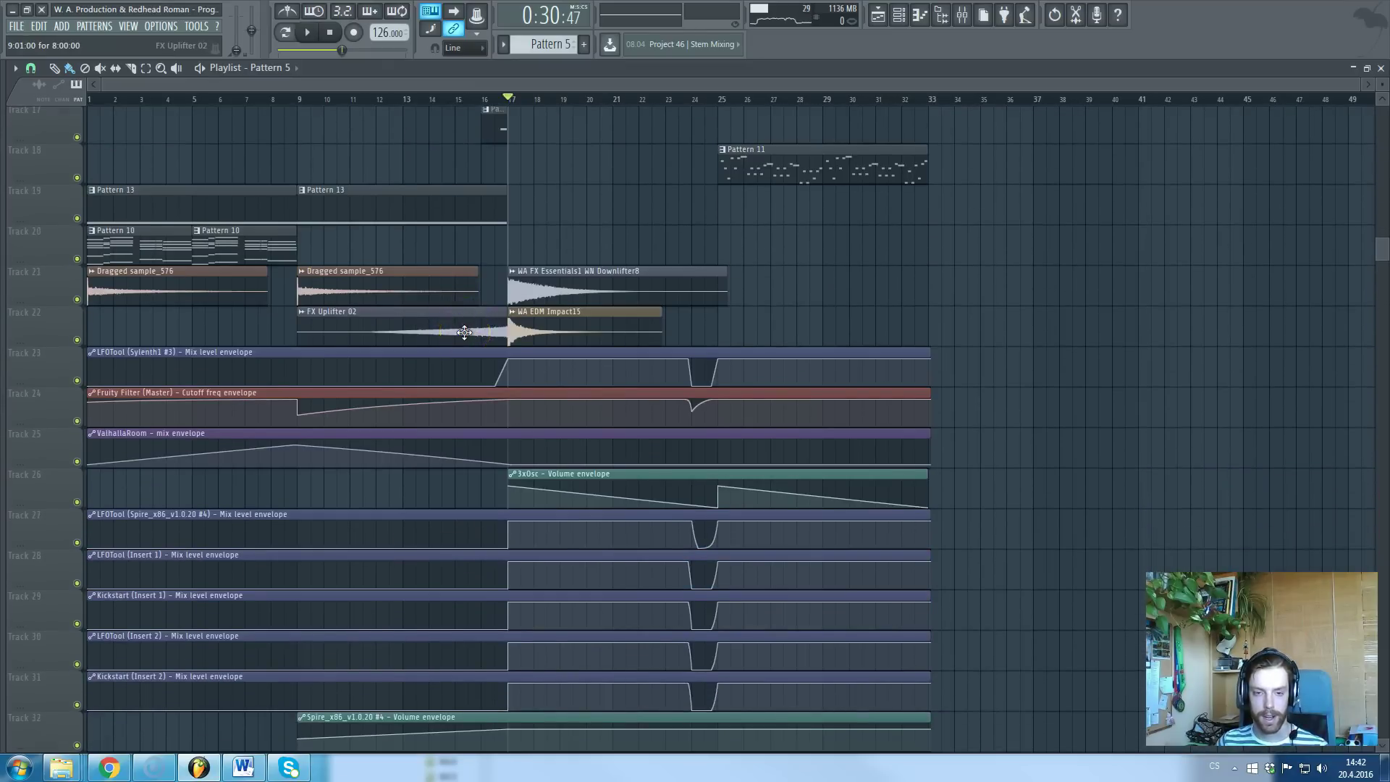
scroll(464, 339, down, 10)
scroll(449, 437, up, 20)
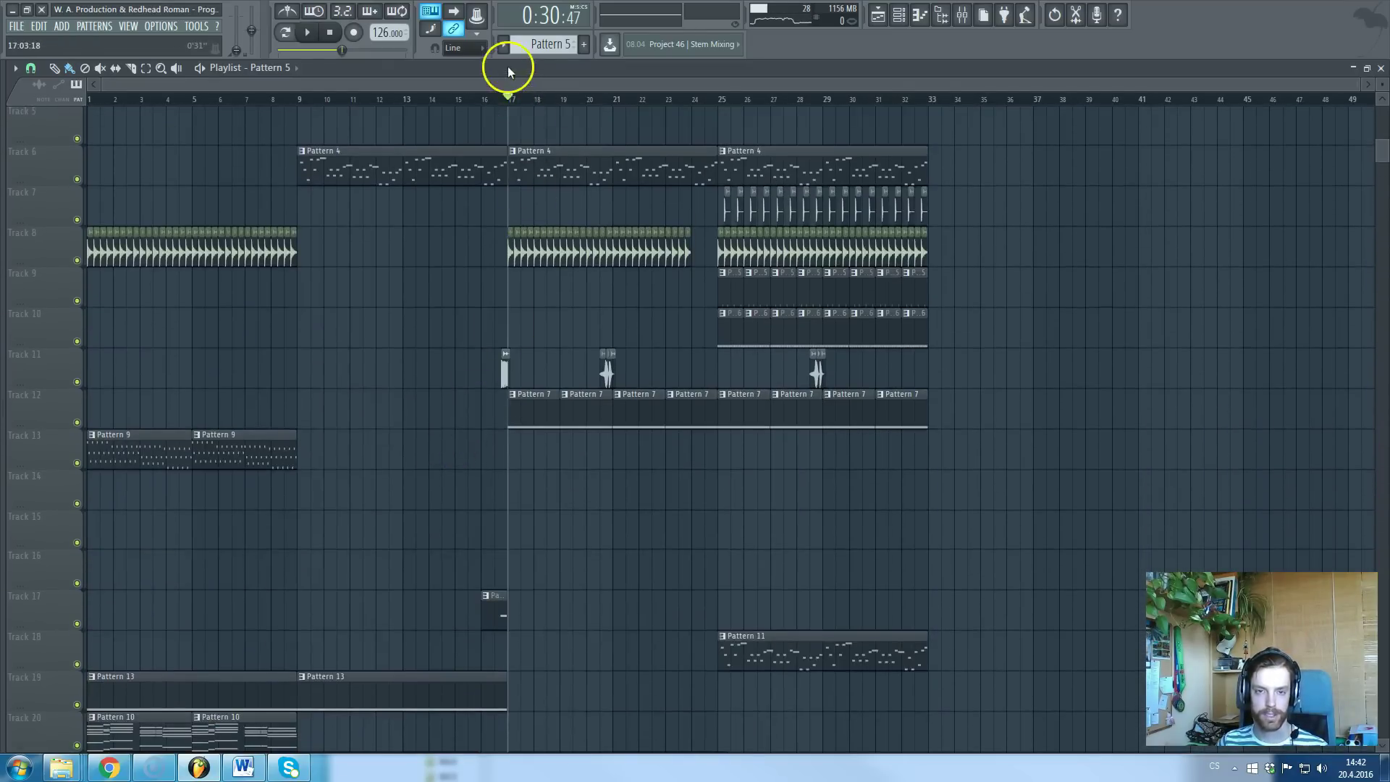
- Show the Unsorted channel group in the Channel rack and return to the playlist
key(F5)
click(302, 209)
click(275, 270)
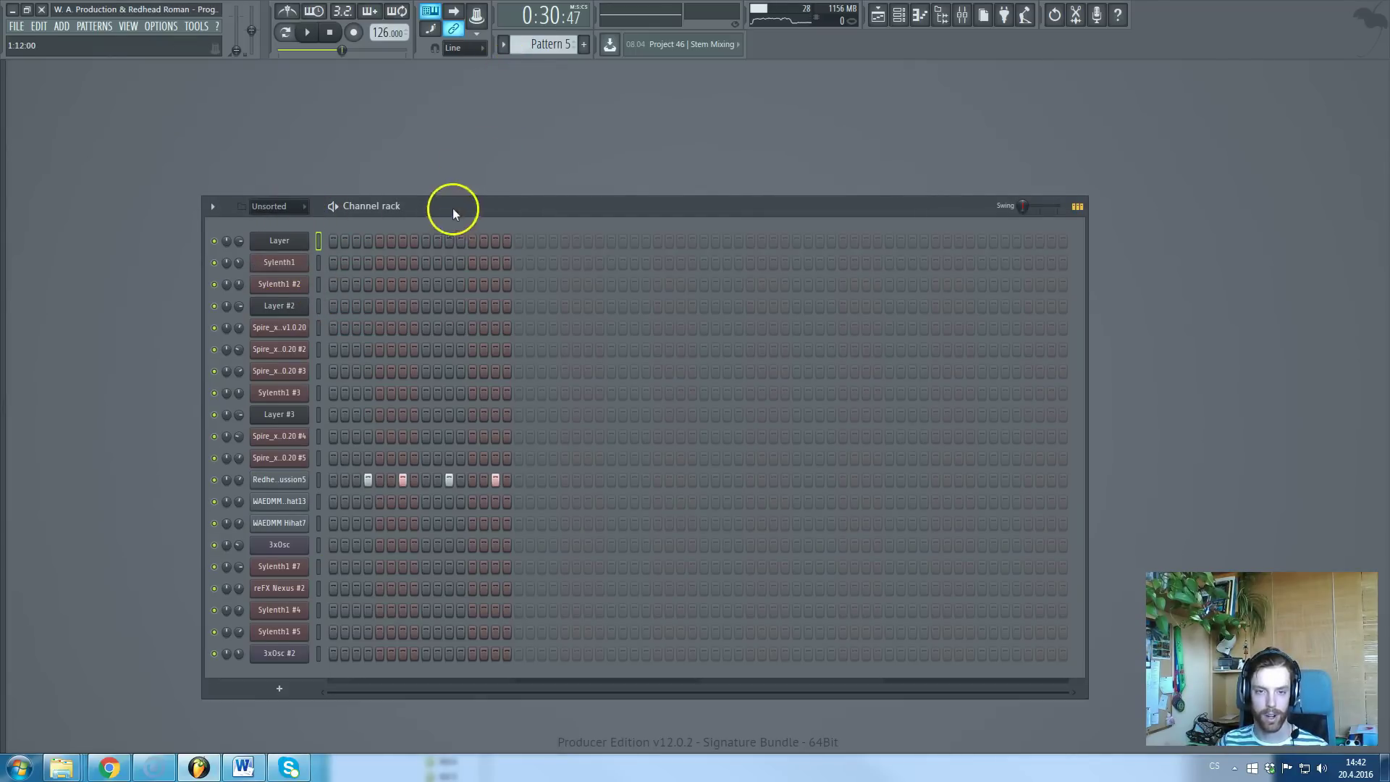
key(F5)
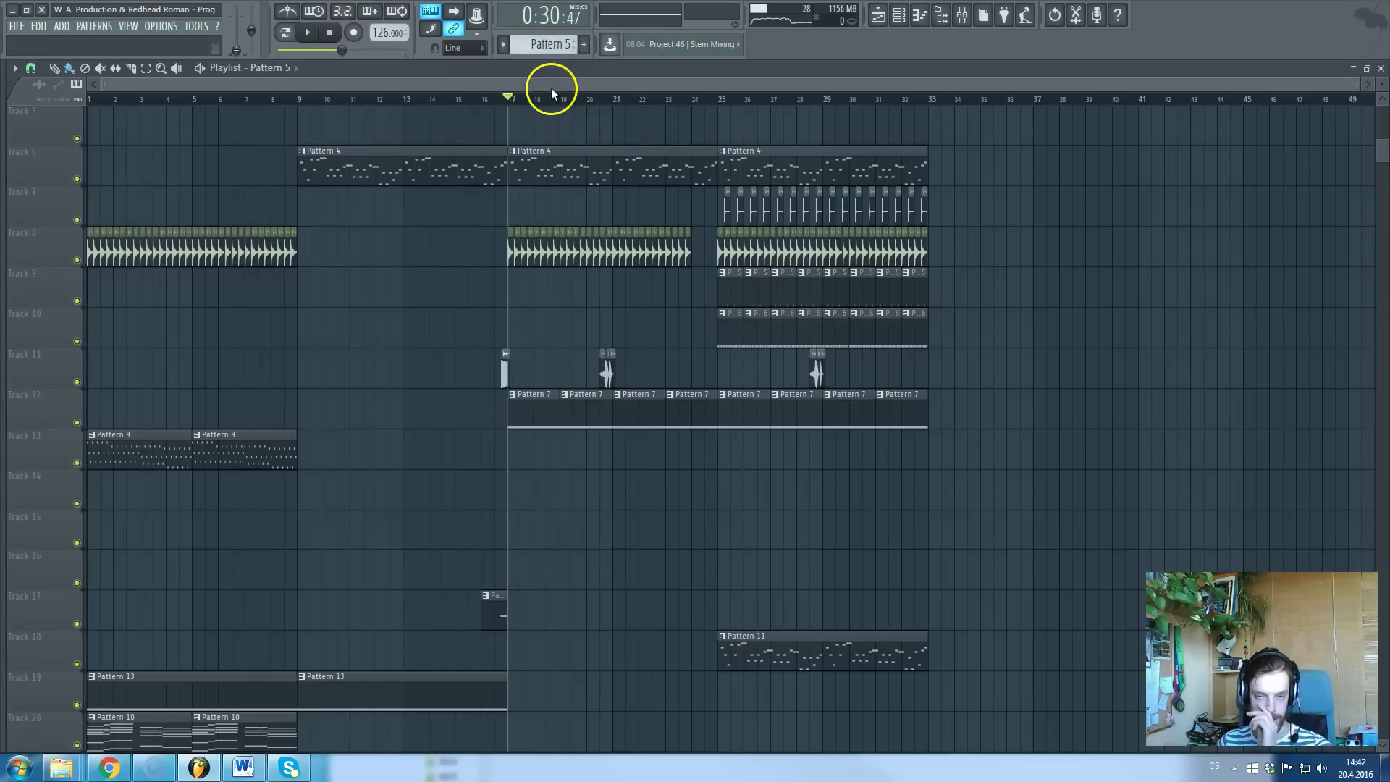
- Examine the kick, Pattern 9, Pattern 10 and Pattern 13 clips in the intro section, bars 1 to 9
scroll(94, 224, up, 4)
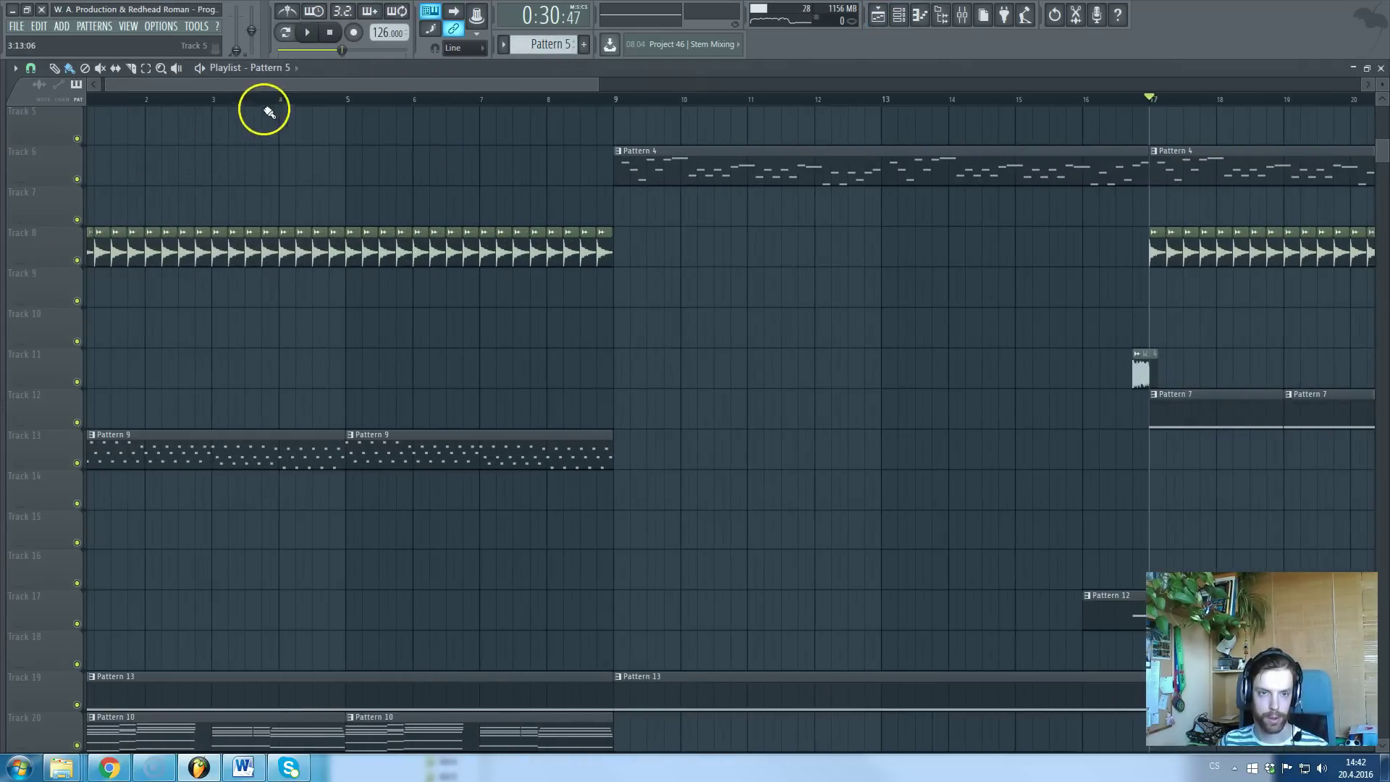
scroll(189, 242, up, 4)
scroll(99, 442, down, 5)
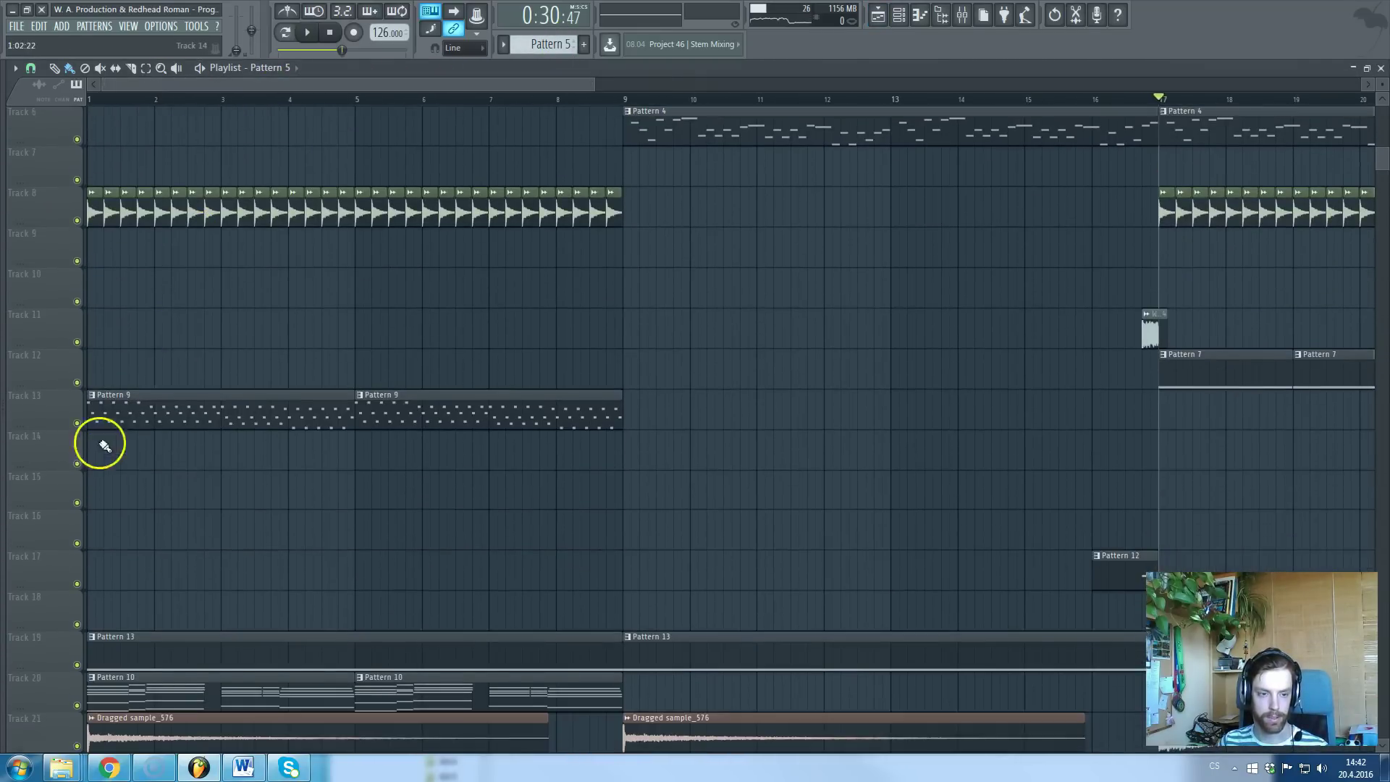
scroll(152, 406, down, 3)
scroll(146, 419, up, 3)
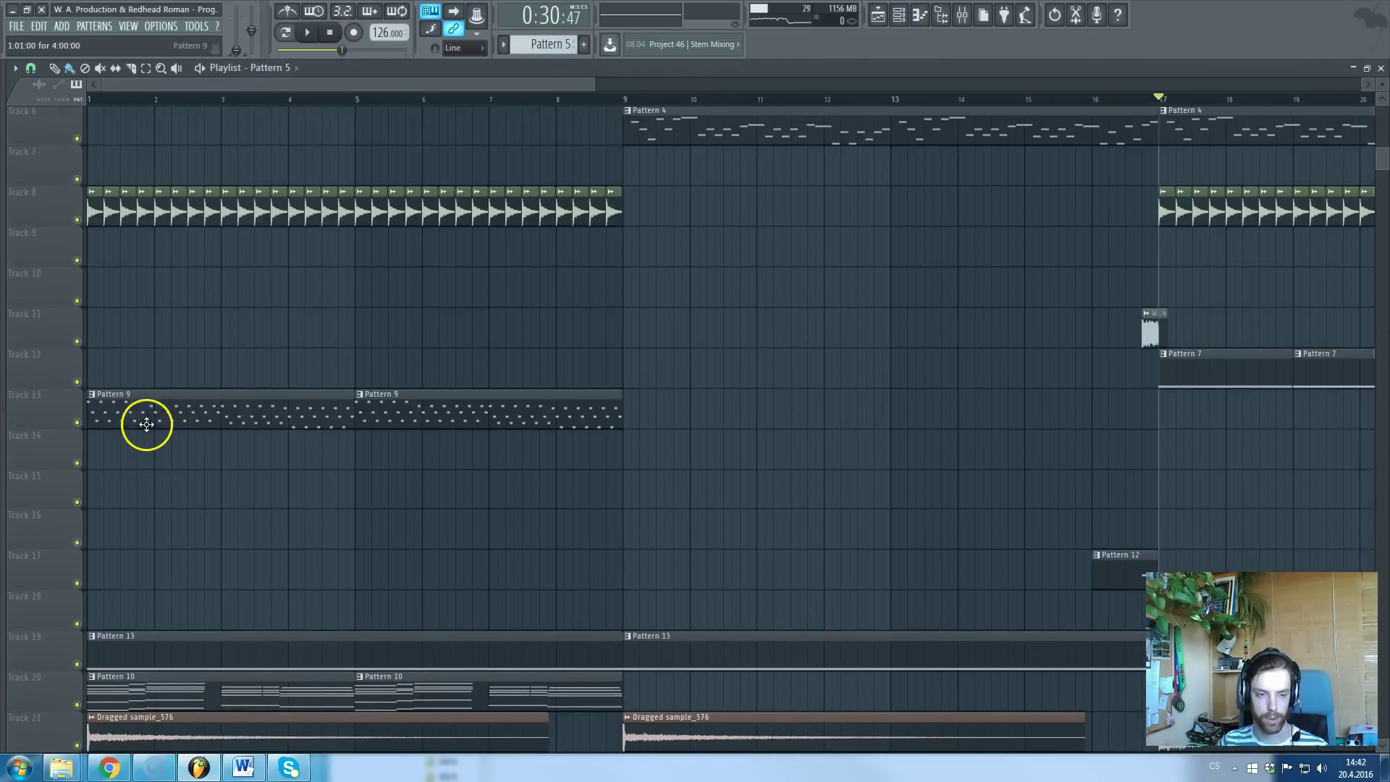
scroll(354, 313, down, 2)
scroll(362, 315, down, 3)
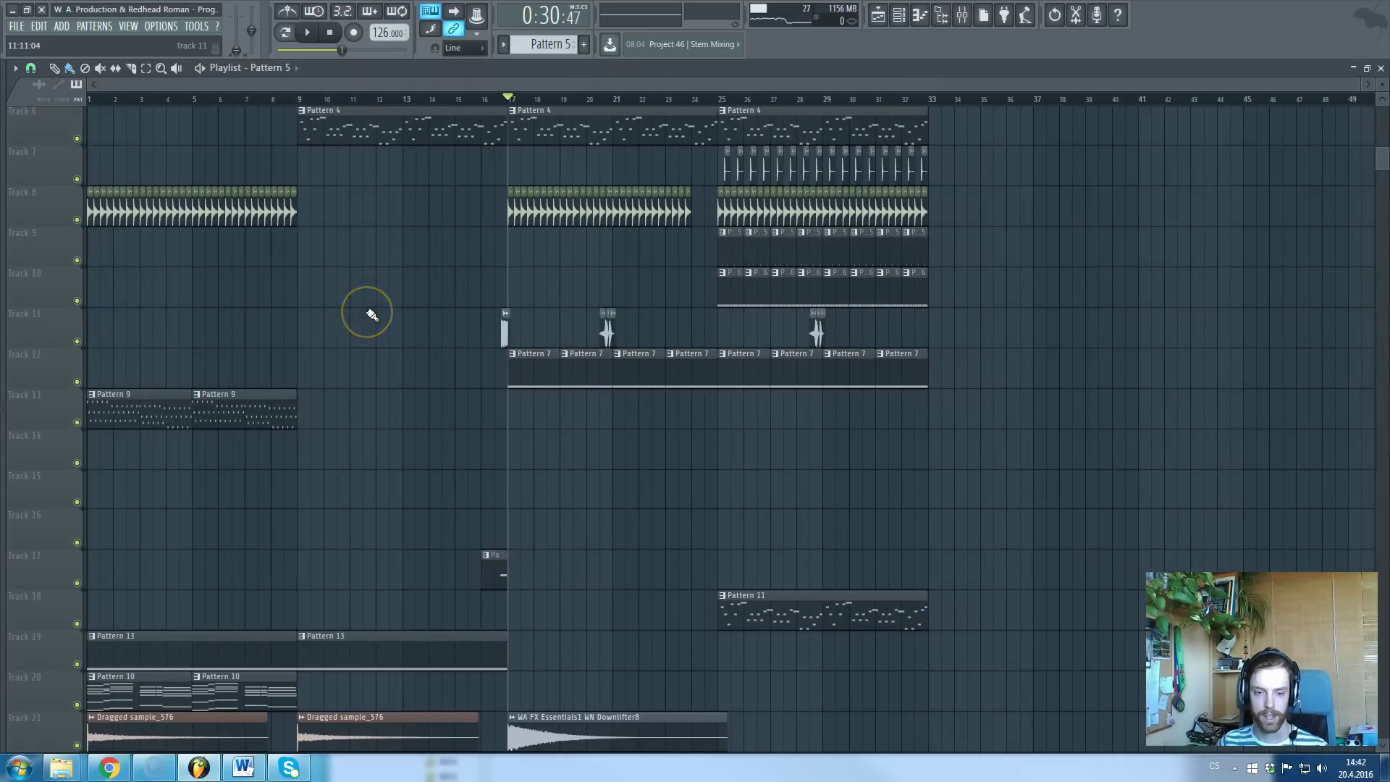
- Examine the mix level, volume and filter cutoff automation clips on tracks 23 to 39
scroll(369, 318, down, 15)
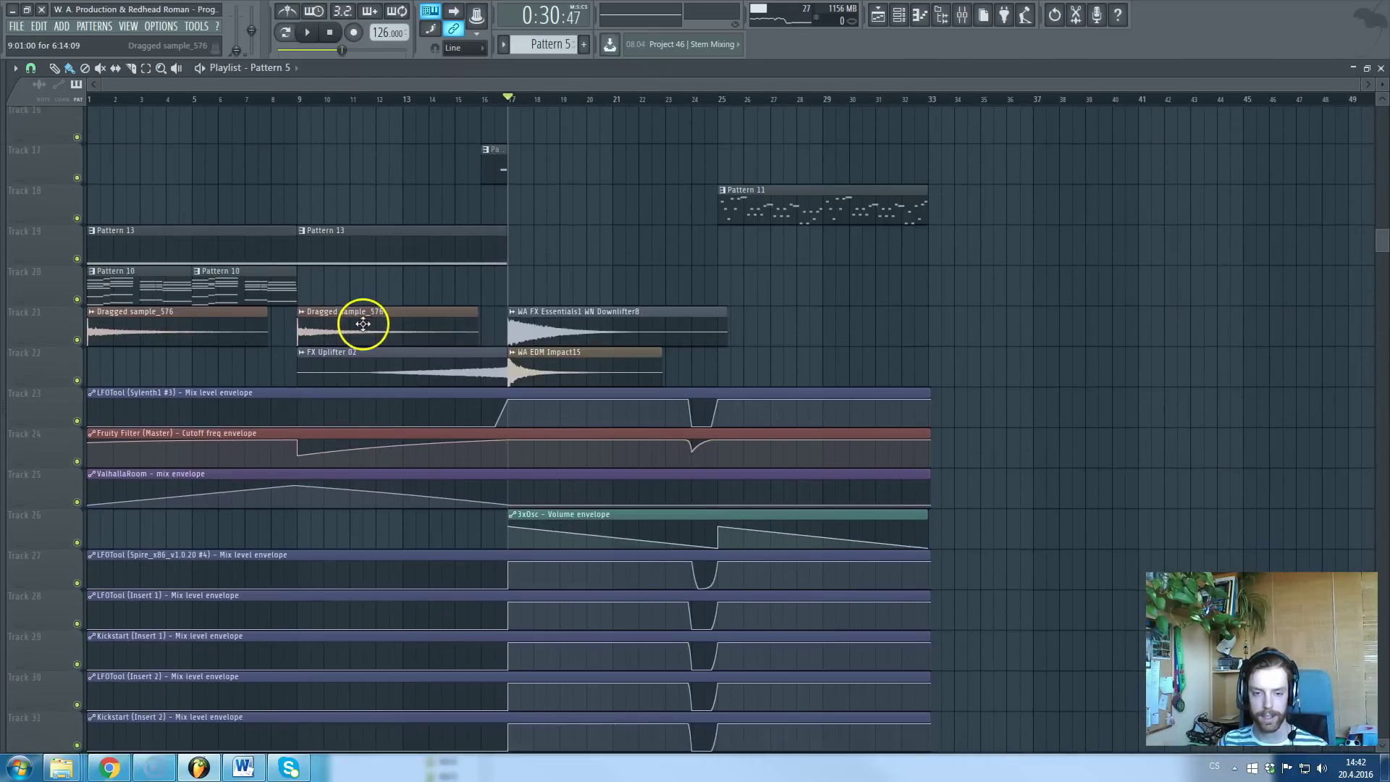
scroll(409, 623, down, 2)
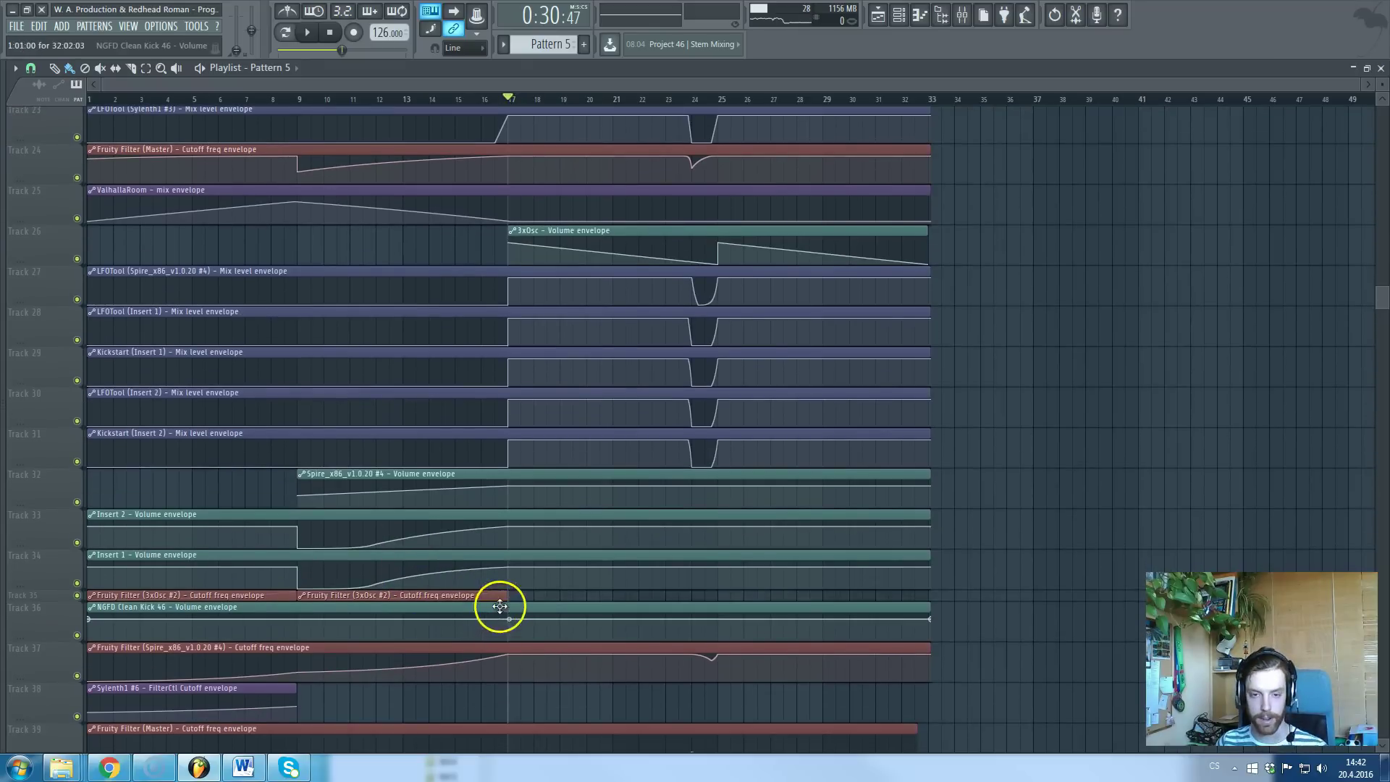
scroll(498, 527, down, 2)
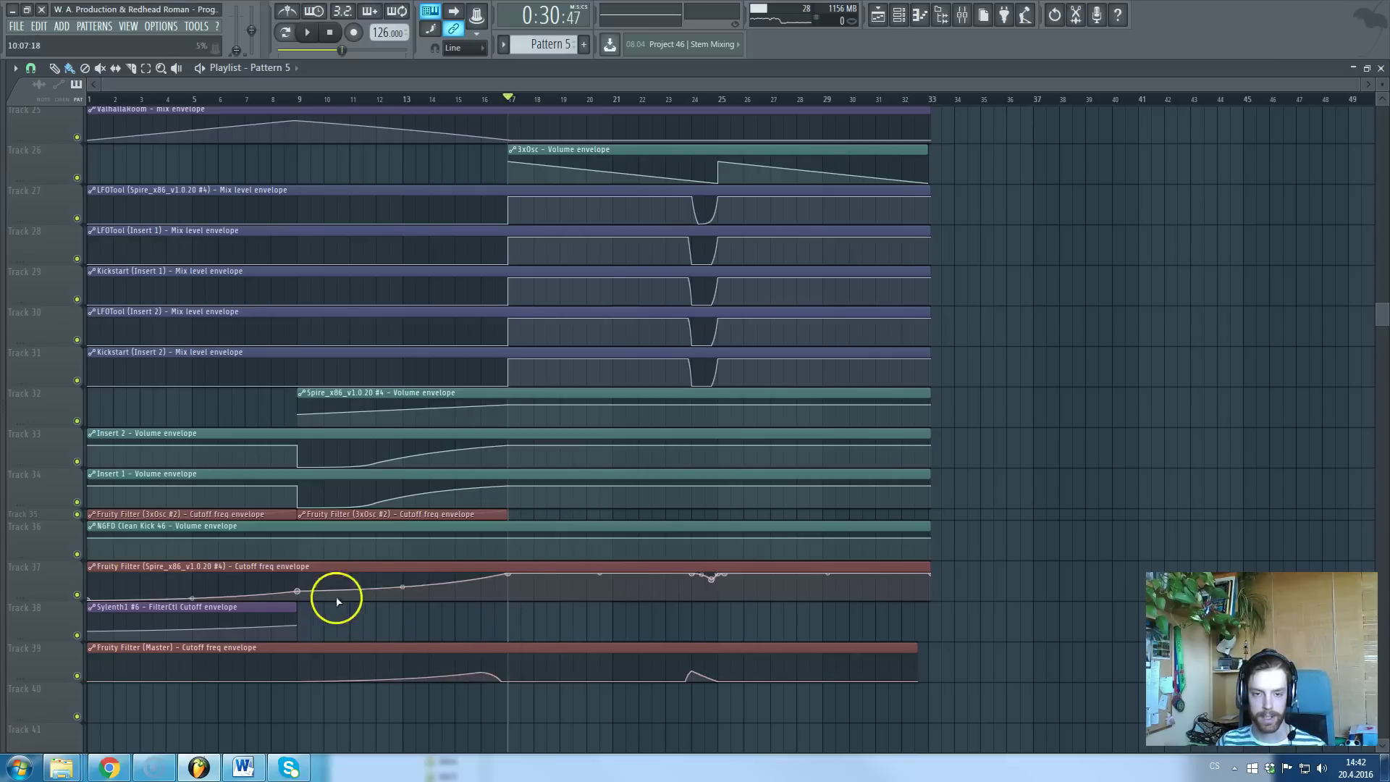
scroll(437, 437, up, 4)
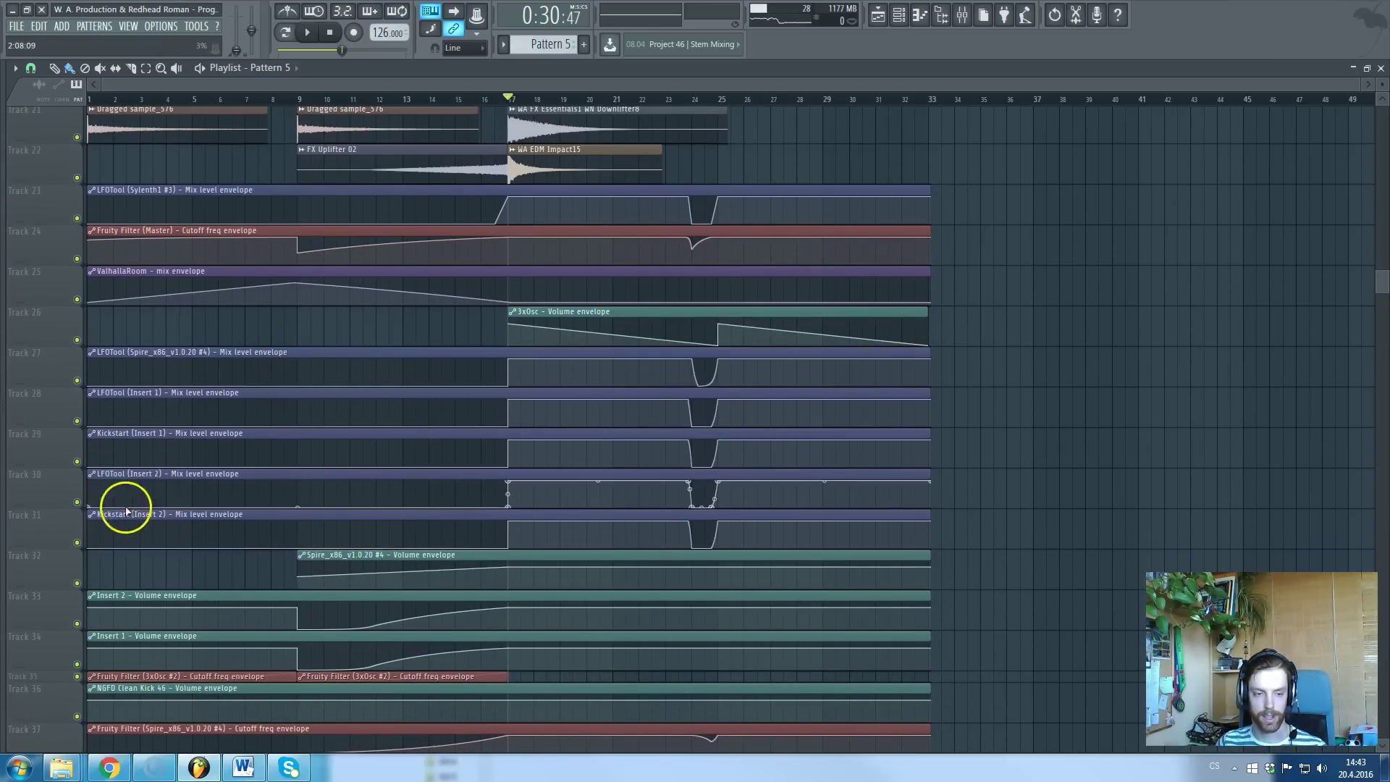
scroll(159, 427, down, 2)
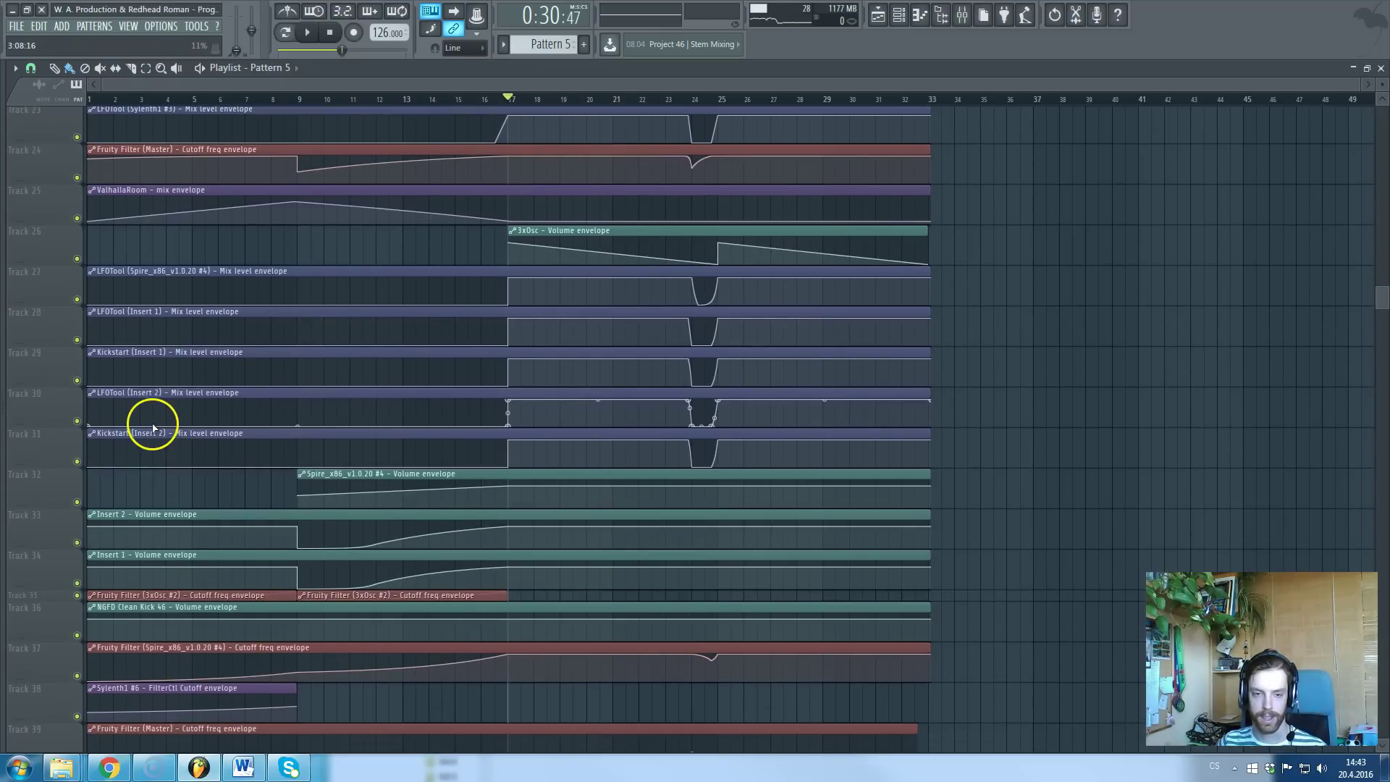
- Examine the LFOTool and Kickstart mix level envelopes and the Insert 1 and Insert 2 volume envelopes in the playlist
scroll(149, 367, up, 2)
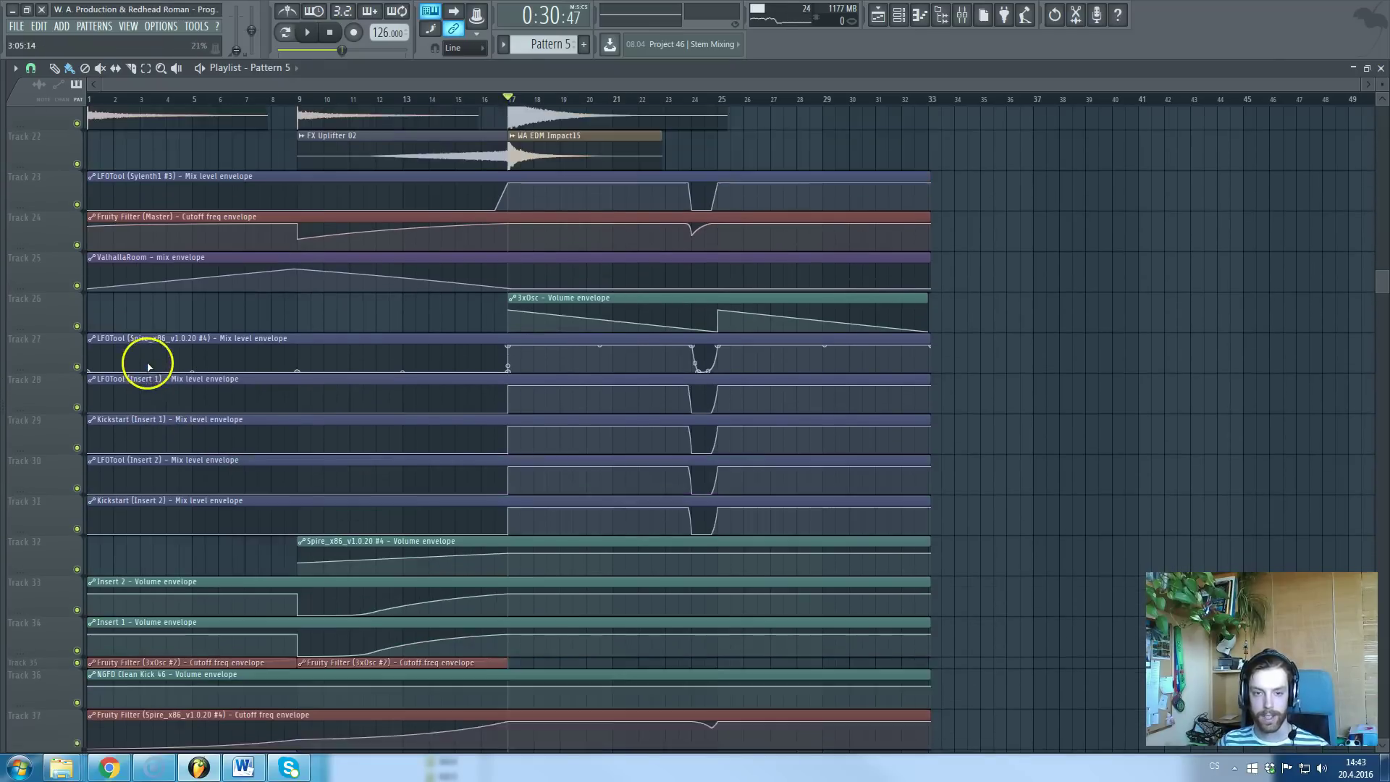
scroll(152, 365, down, 2)
scroll(151, 364, down, 2)
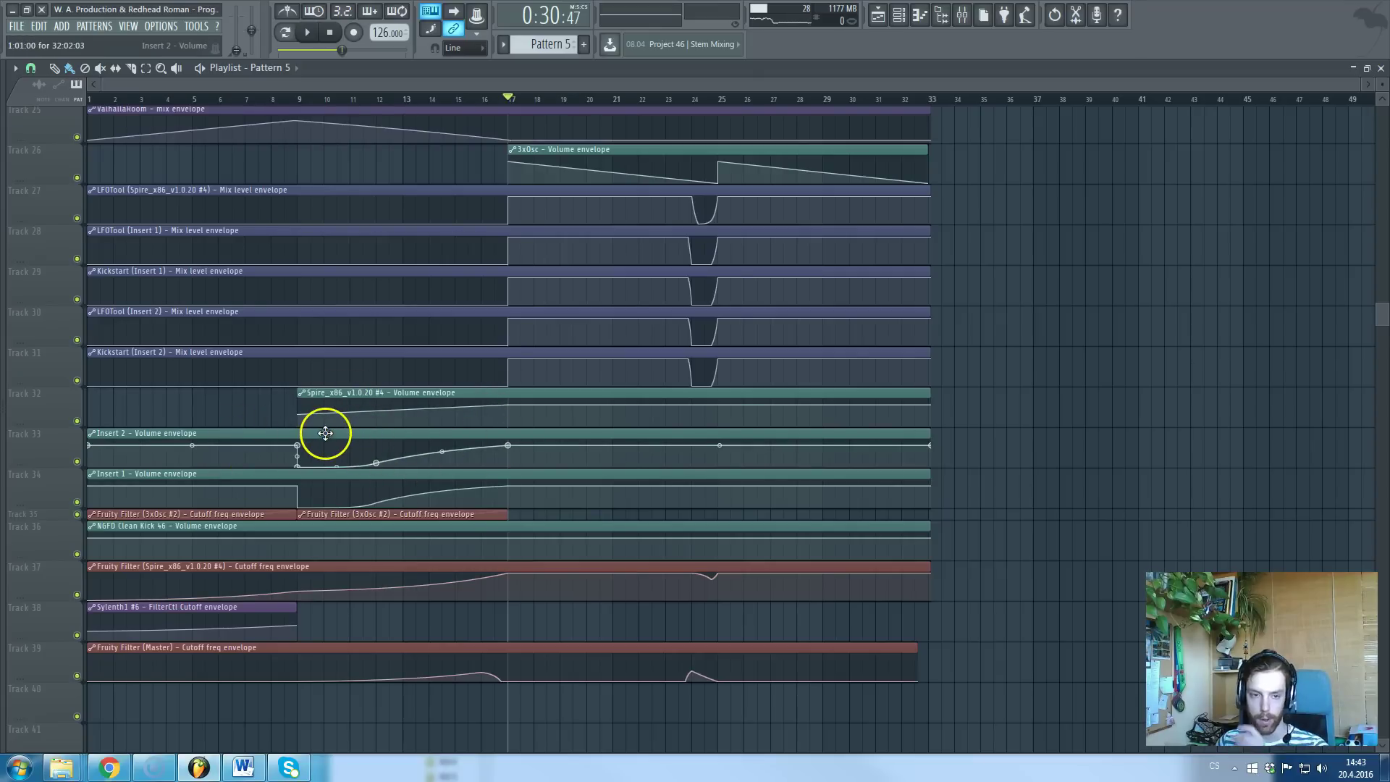
scroll(317, 260, up, 5)
scroll(394, 404, down, 4)
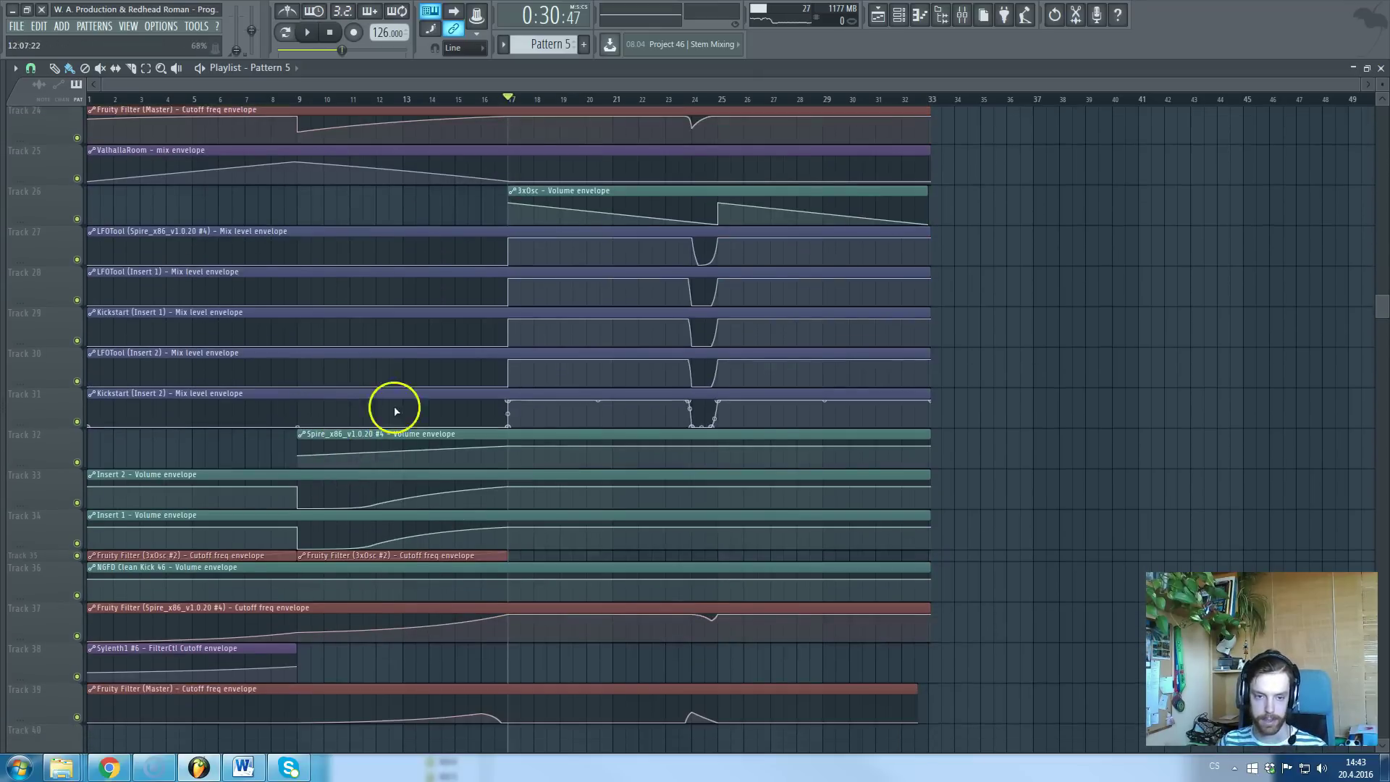
scroll(384, 518, down, 3)
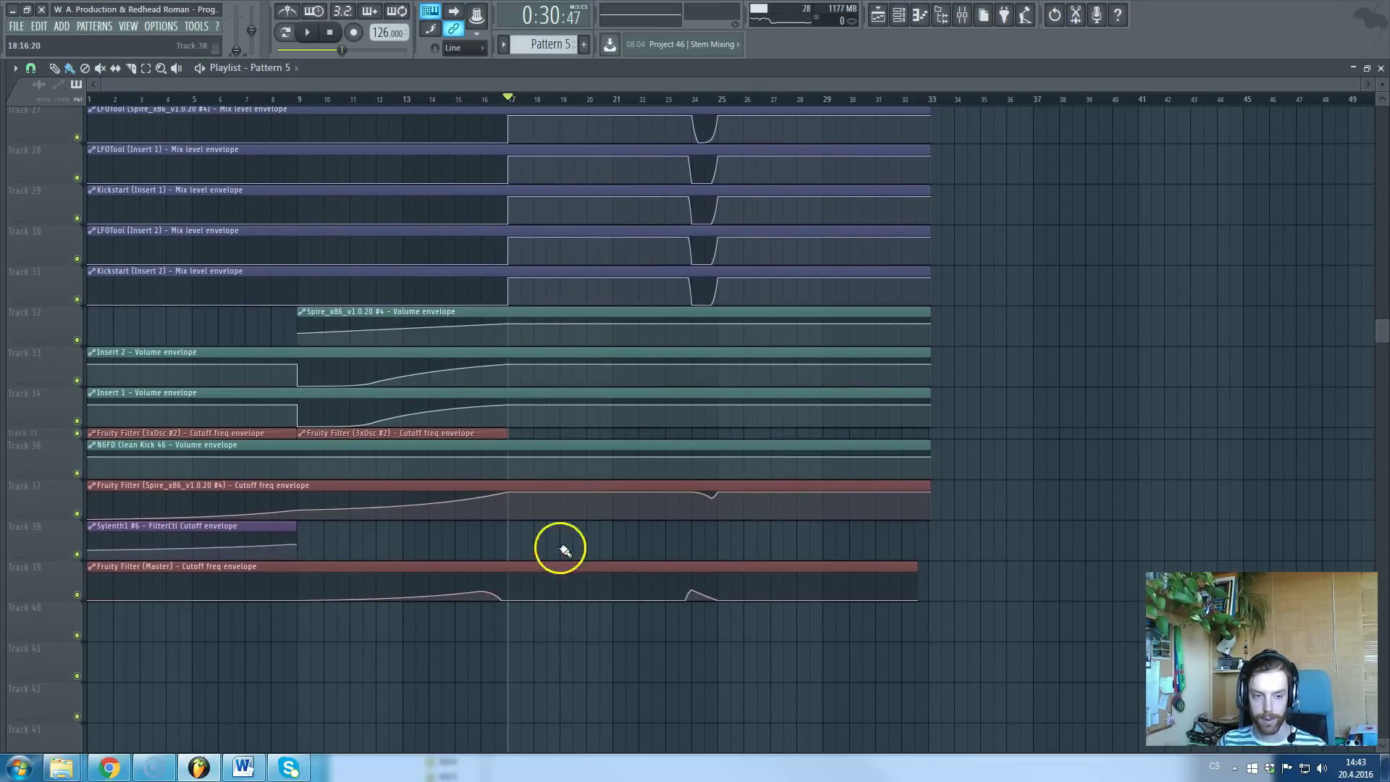
- Examine the Dragged sample_576, FX Uplifter 02, downlifter and impact clips on tracks 21 and 22
scroll(532, 561, up, 5)
scroll(505, 571, up, 6)
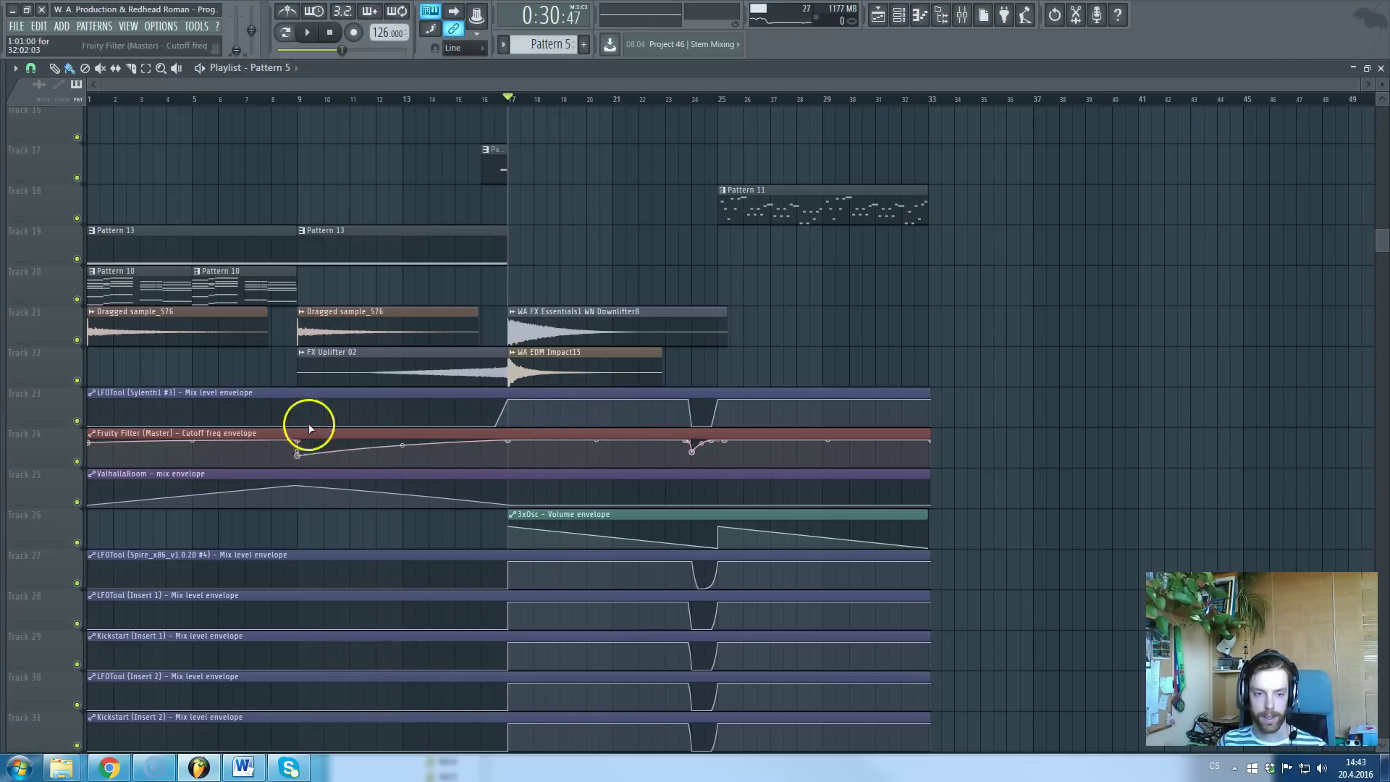
scroll(467, 576, up, 2)
scroll(476, 583, up, 1)
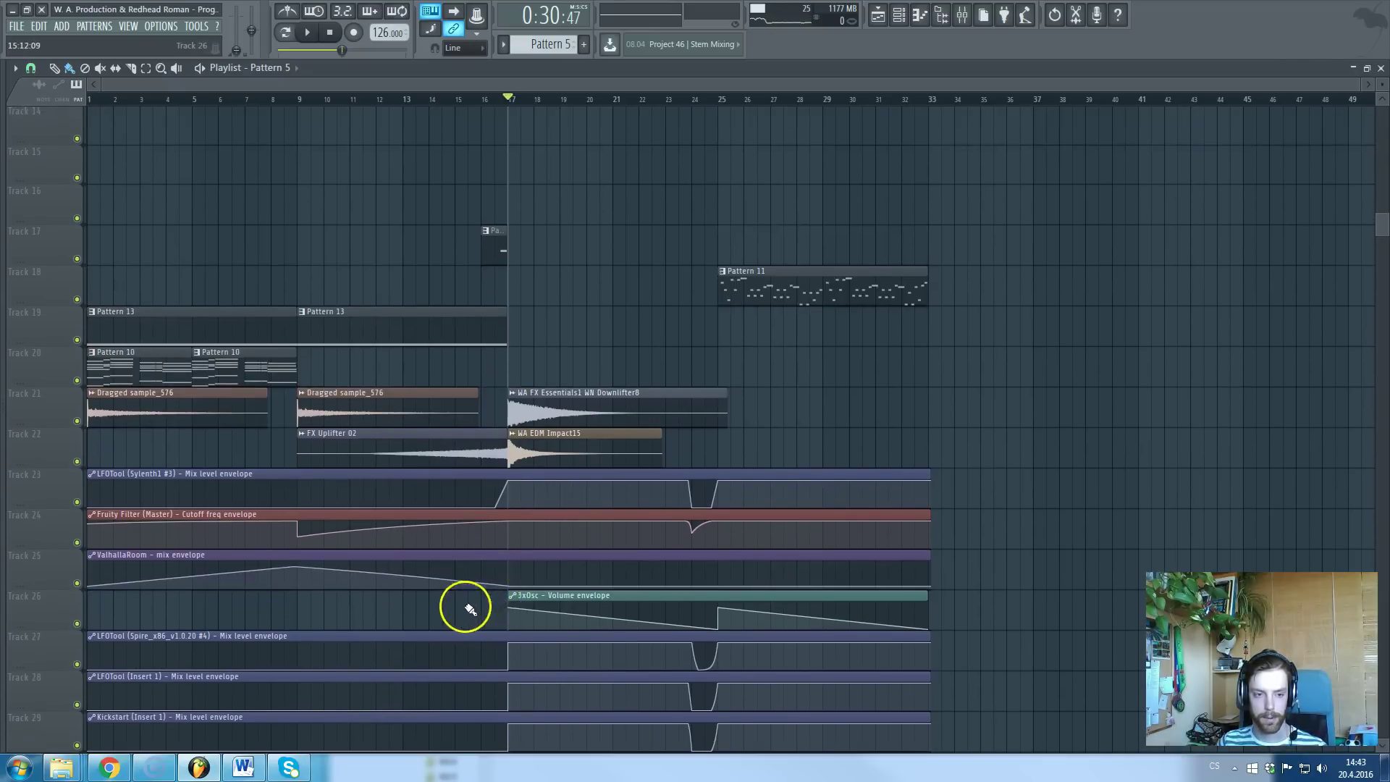
scroll(467, 609, up, 3)
scroll(464, 612, up, 4)
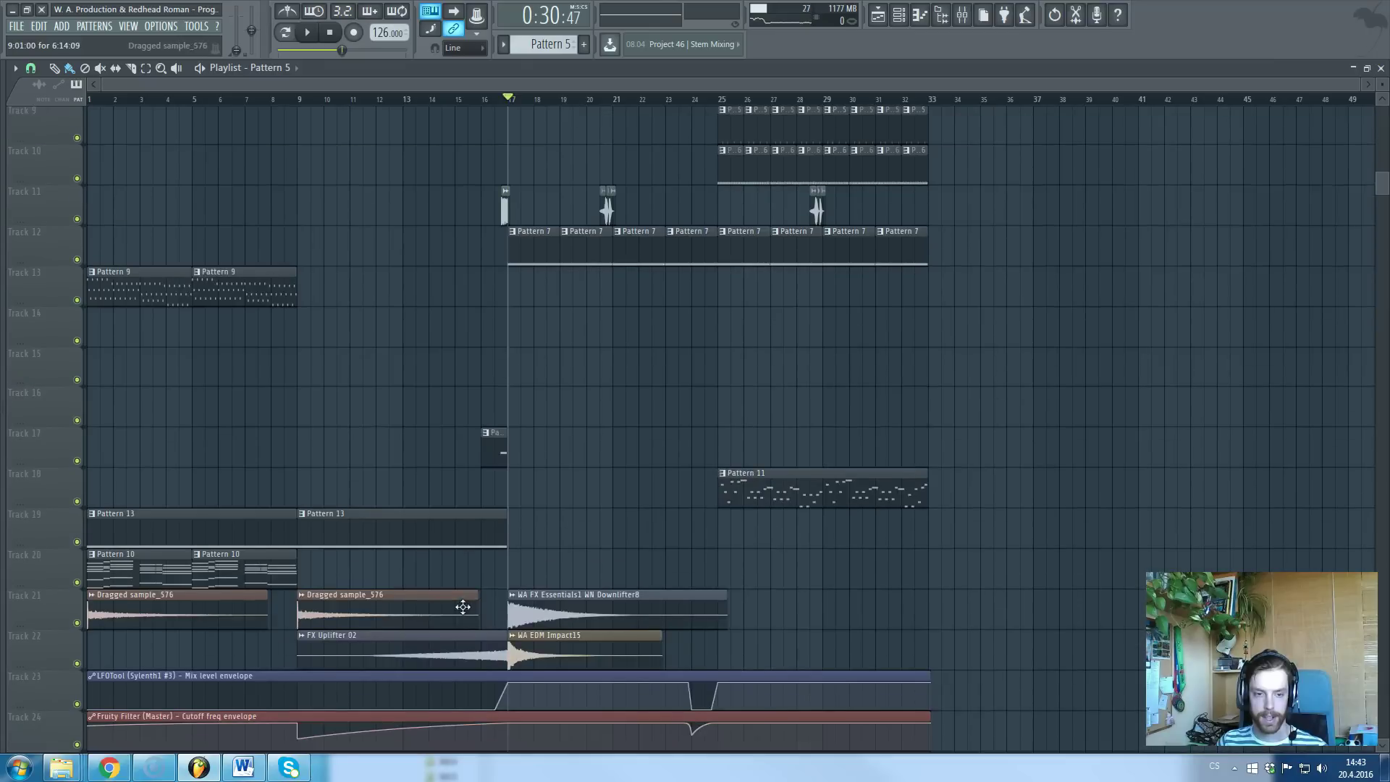
scroll(507, 608, up, 2)
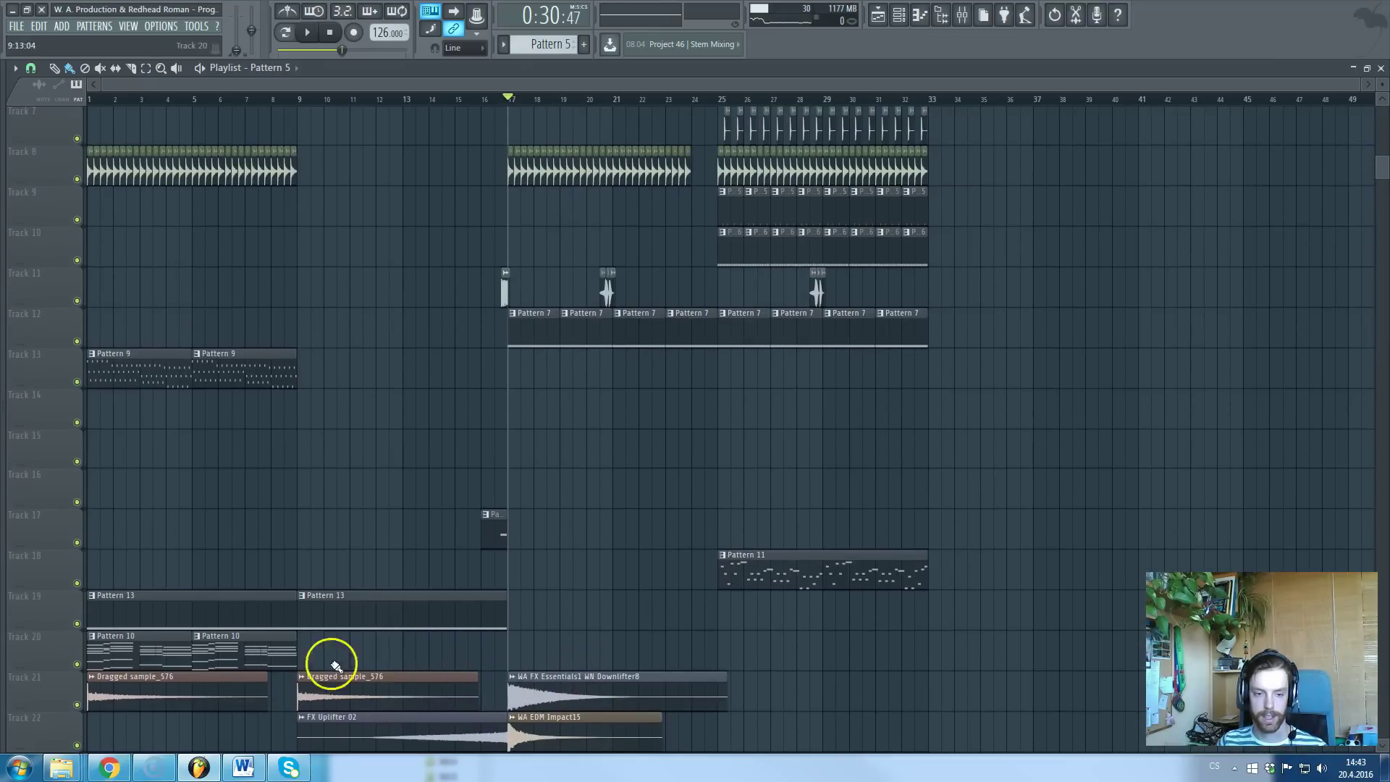
scroll(195, 688, down, 1)
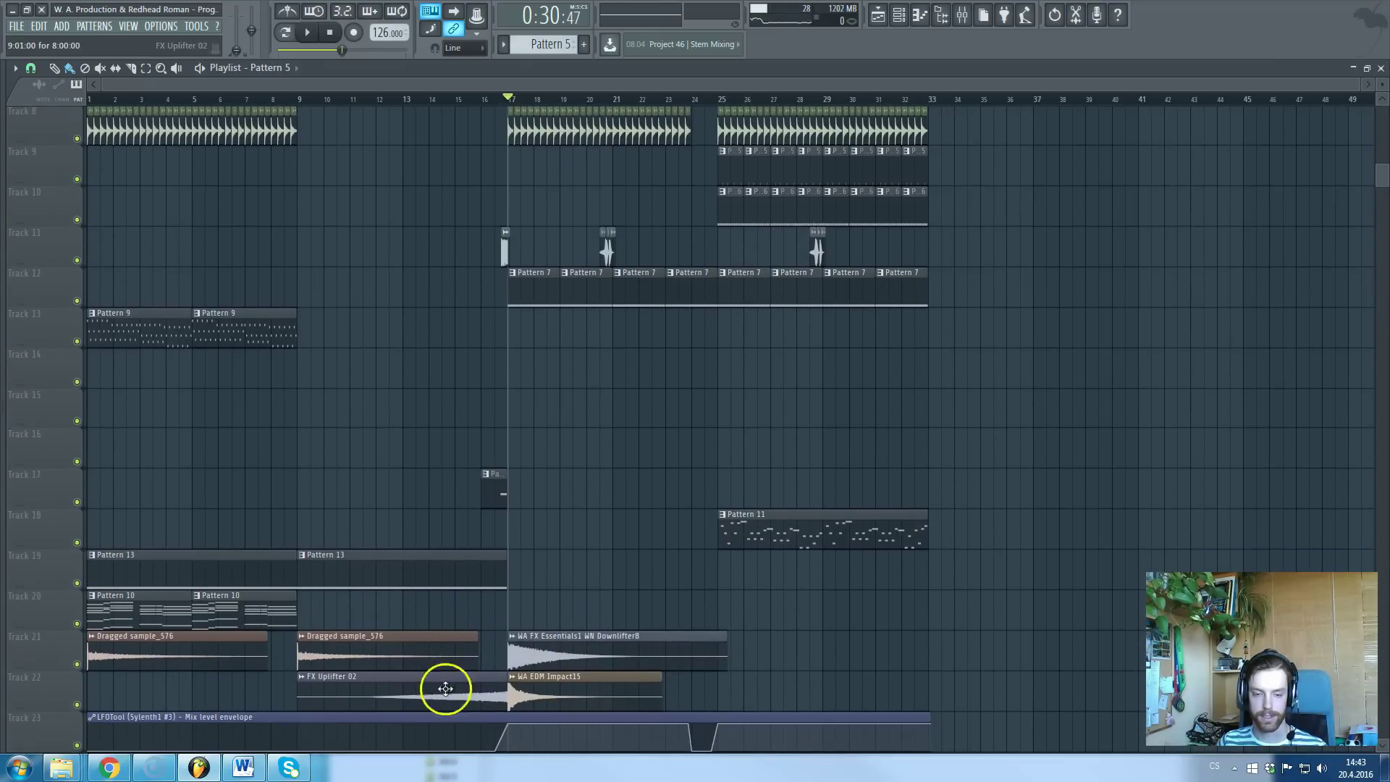
scroll(549, 672, down, 3)
- Solo playlist Track 21, play the downlifter clip from bar 17 and restore all playlist tracks
ctrl+scroll(527, 688, up, 4)
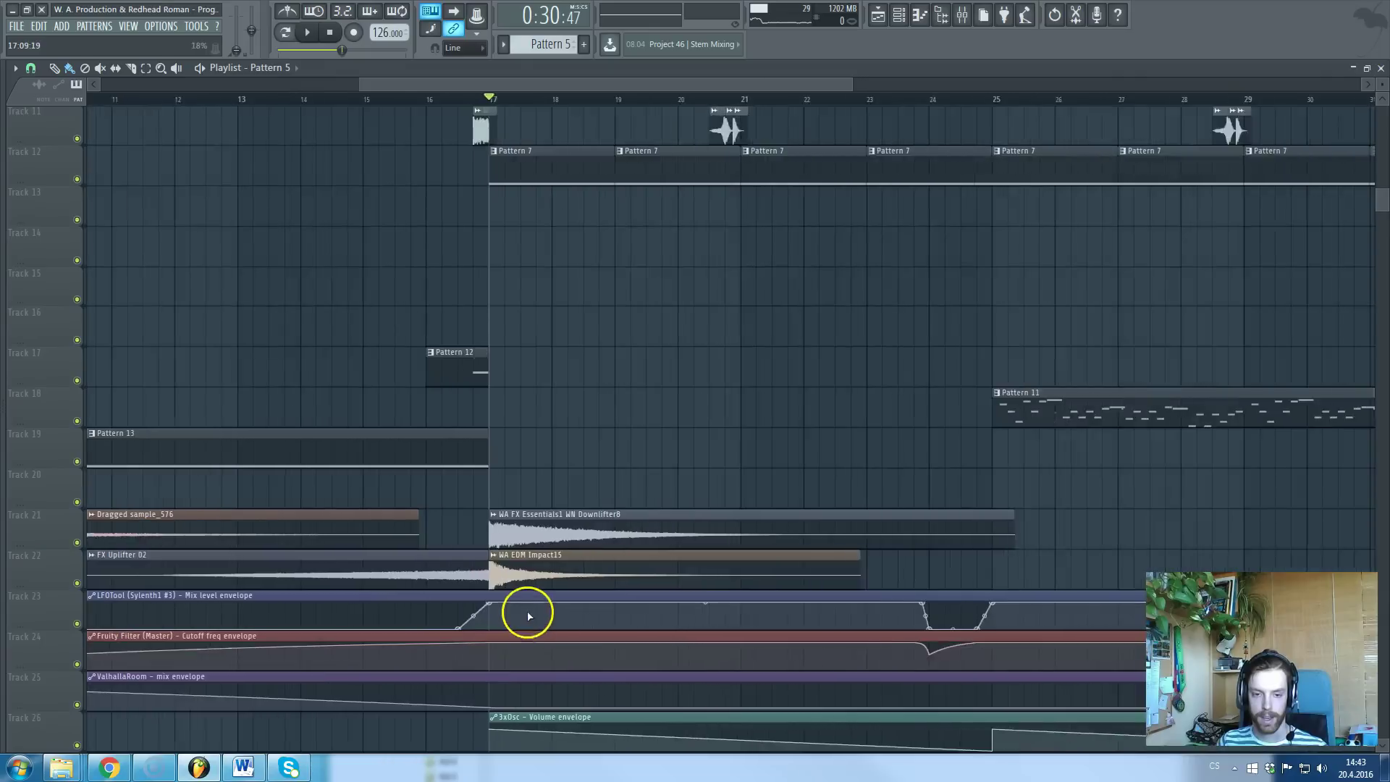
scroll(444, 412, down, 2)
right_click(76, 502)
click(75, 460)
key(space)
key(space)
right_click(78, 462)
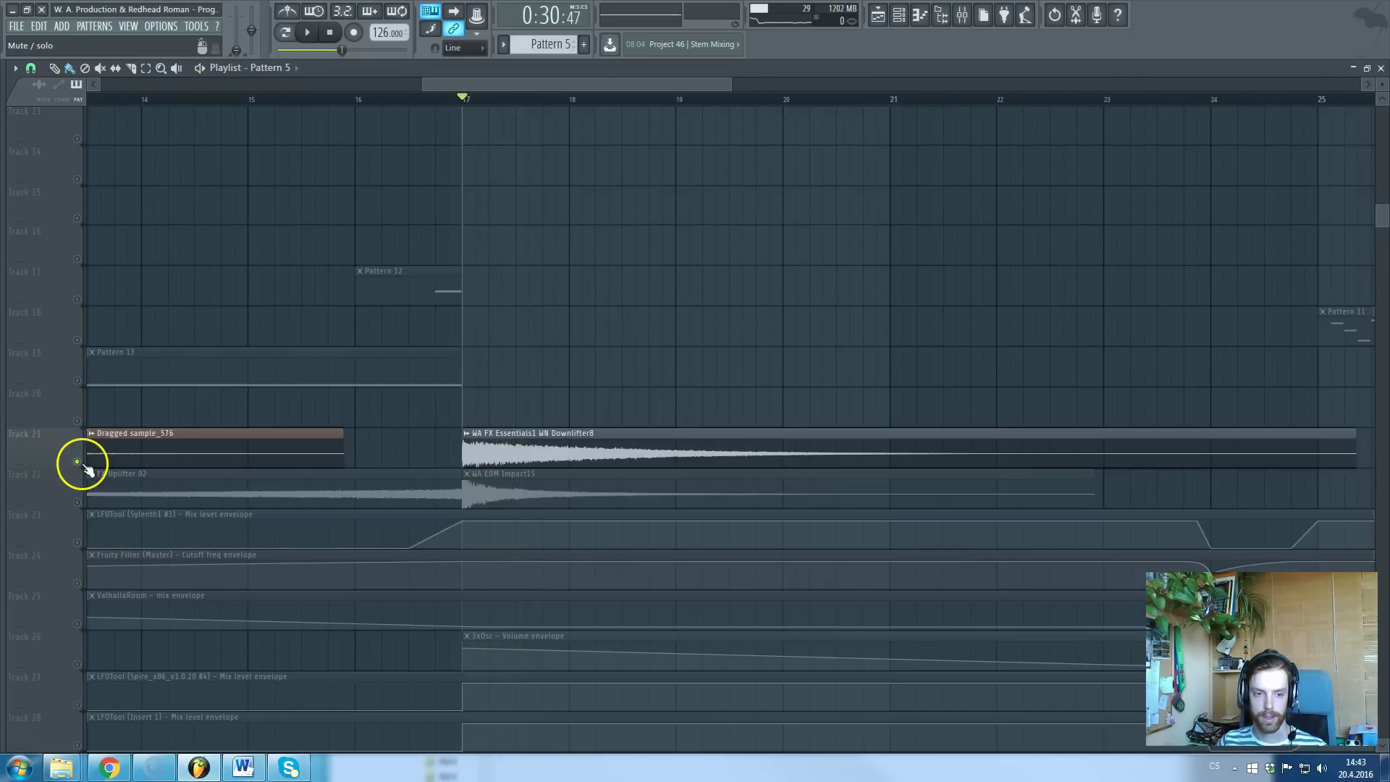
right_click(78, 462)
- Listen to WA FX Essentials1 WN Downlifter8 soloed on its mixer track, then unsolo it and return to the playlist
double_click(659, 458)
double_click(401, 159)
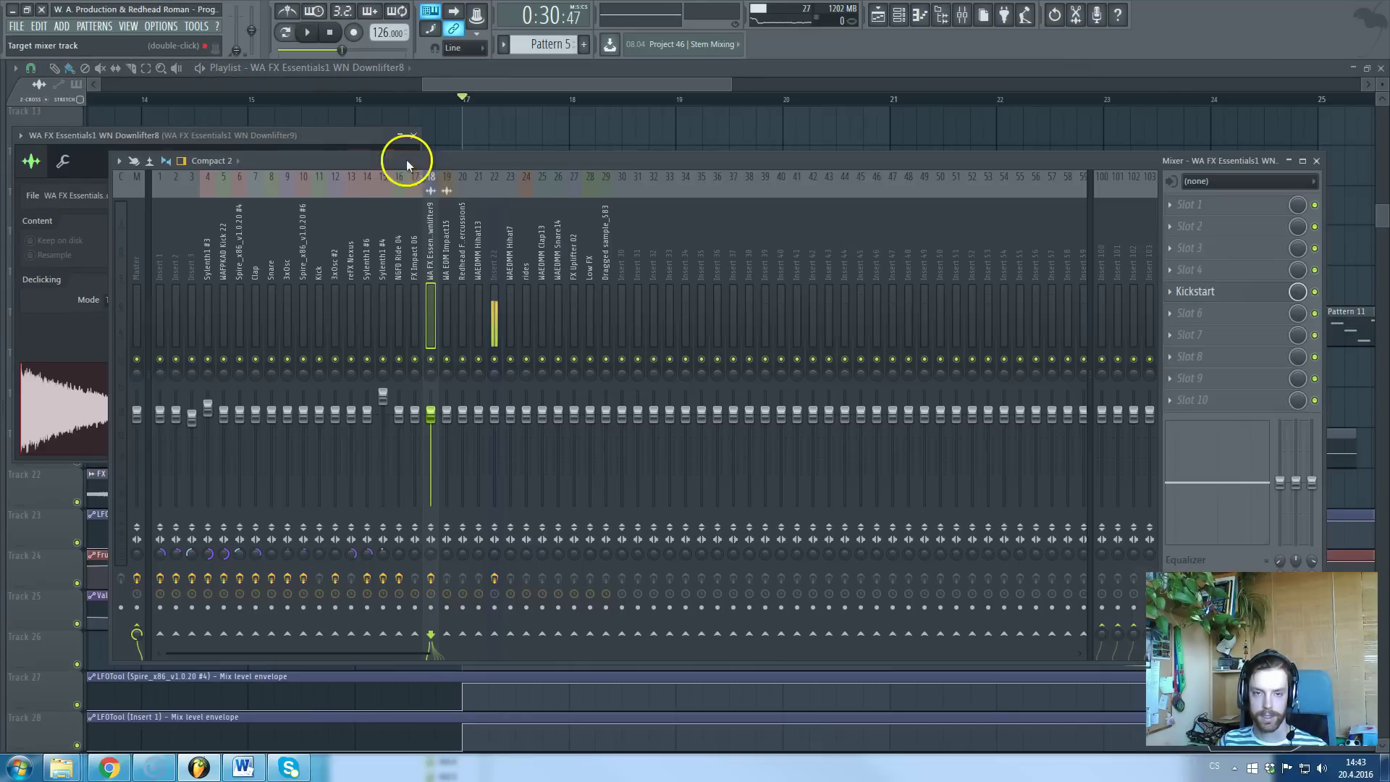
key(space)
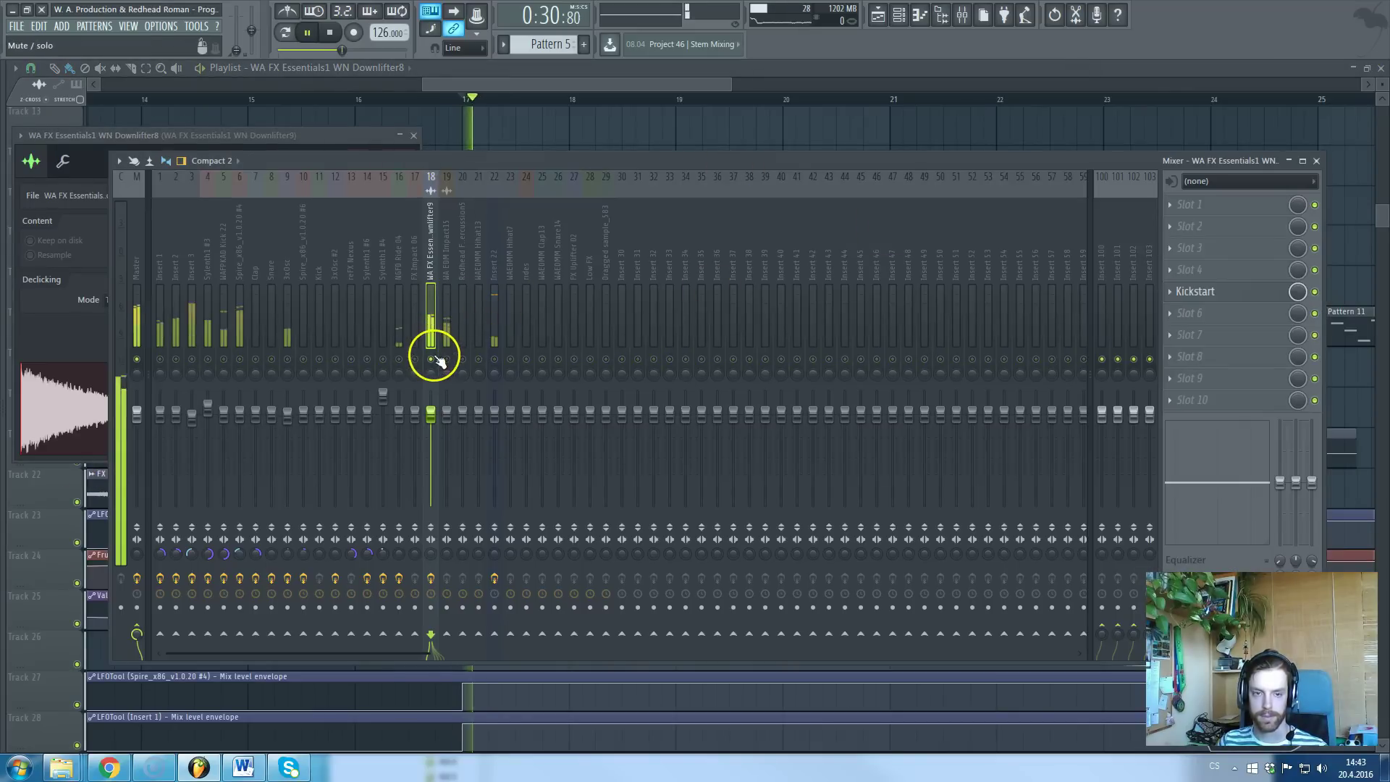
key(space)
right_click(432, 359)
key(F9)
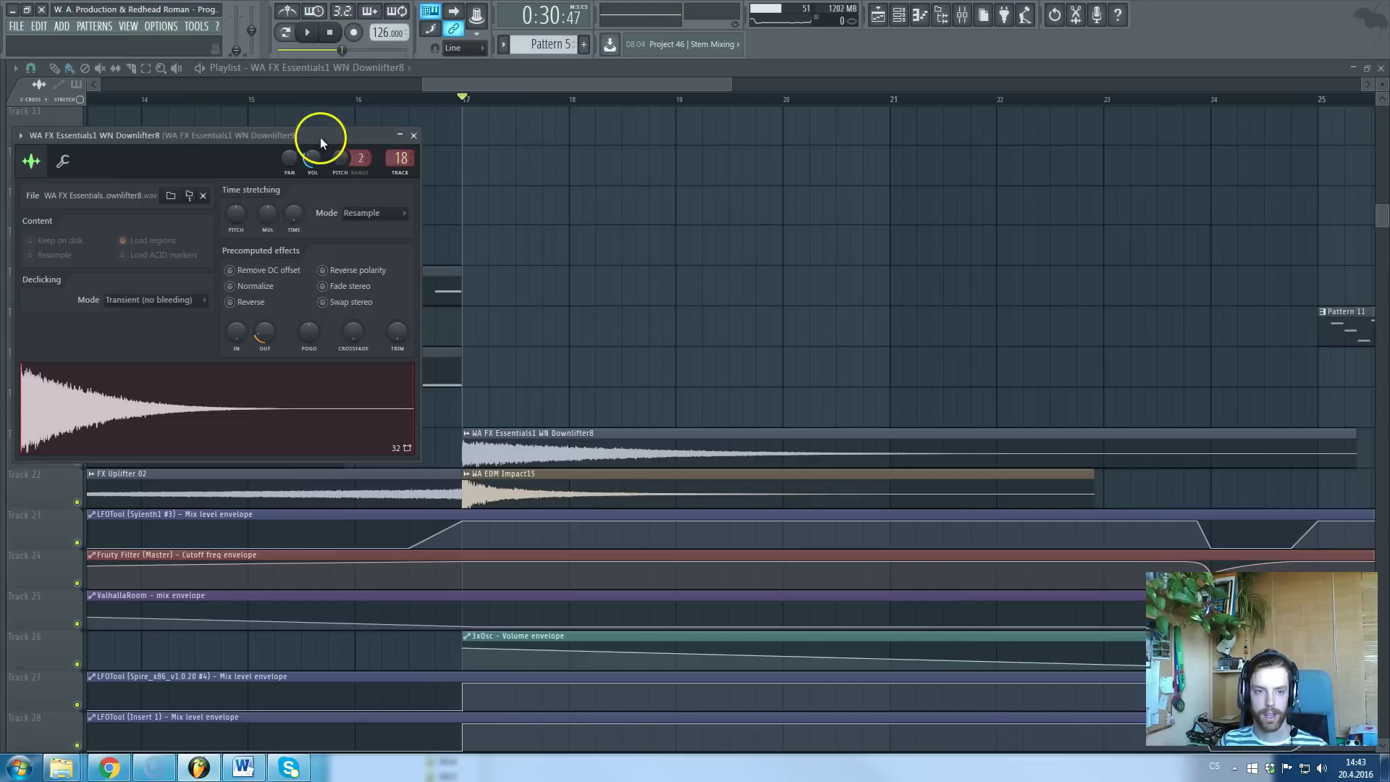
key(Escape)
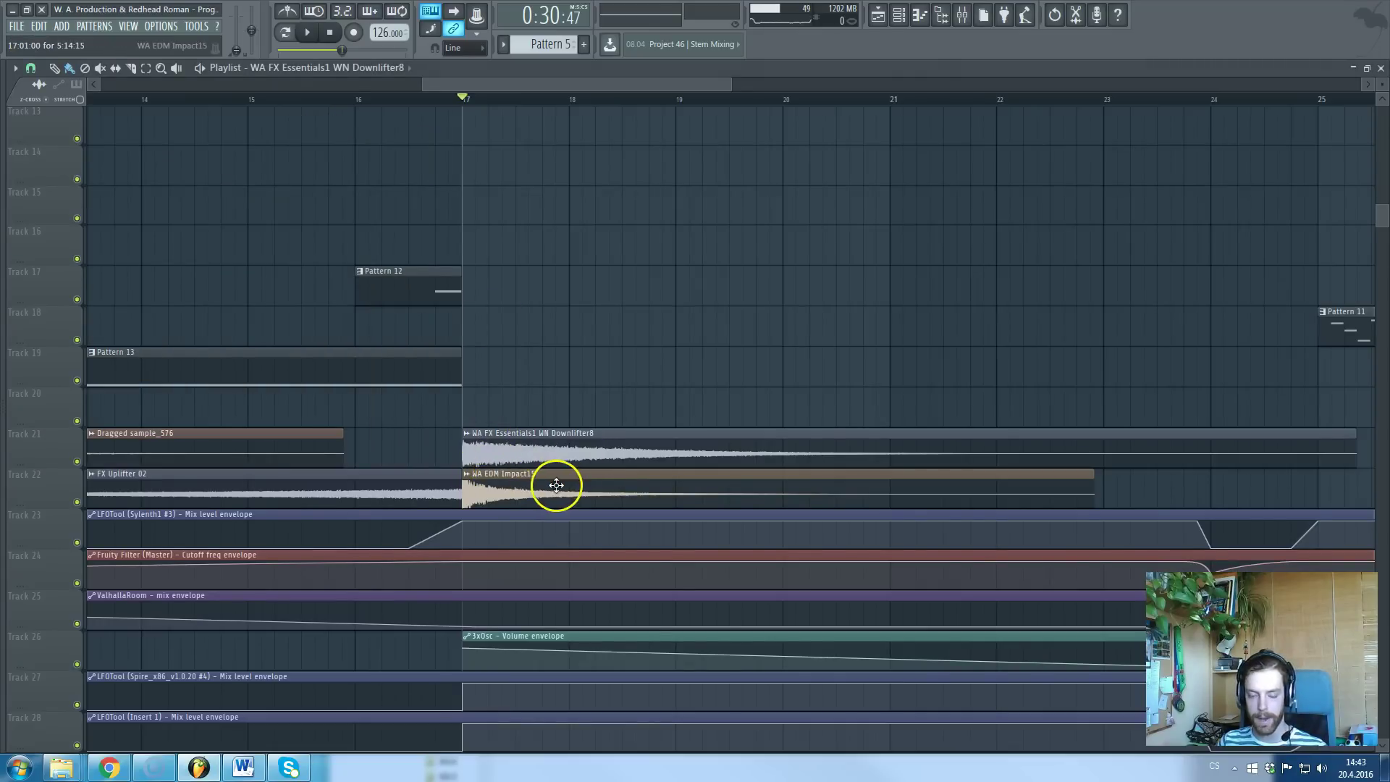
- Examine how the Downlifter8 and WA EDM Impact15 clips sit together at bar 17 on tracks 21 and 22
scroll(555, 485, down, 5)
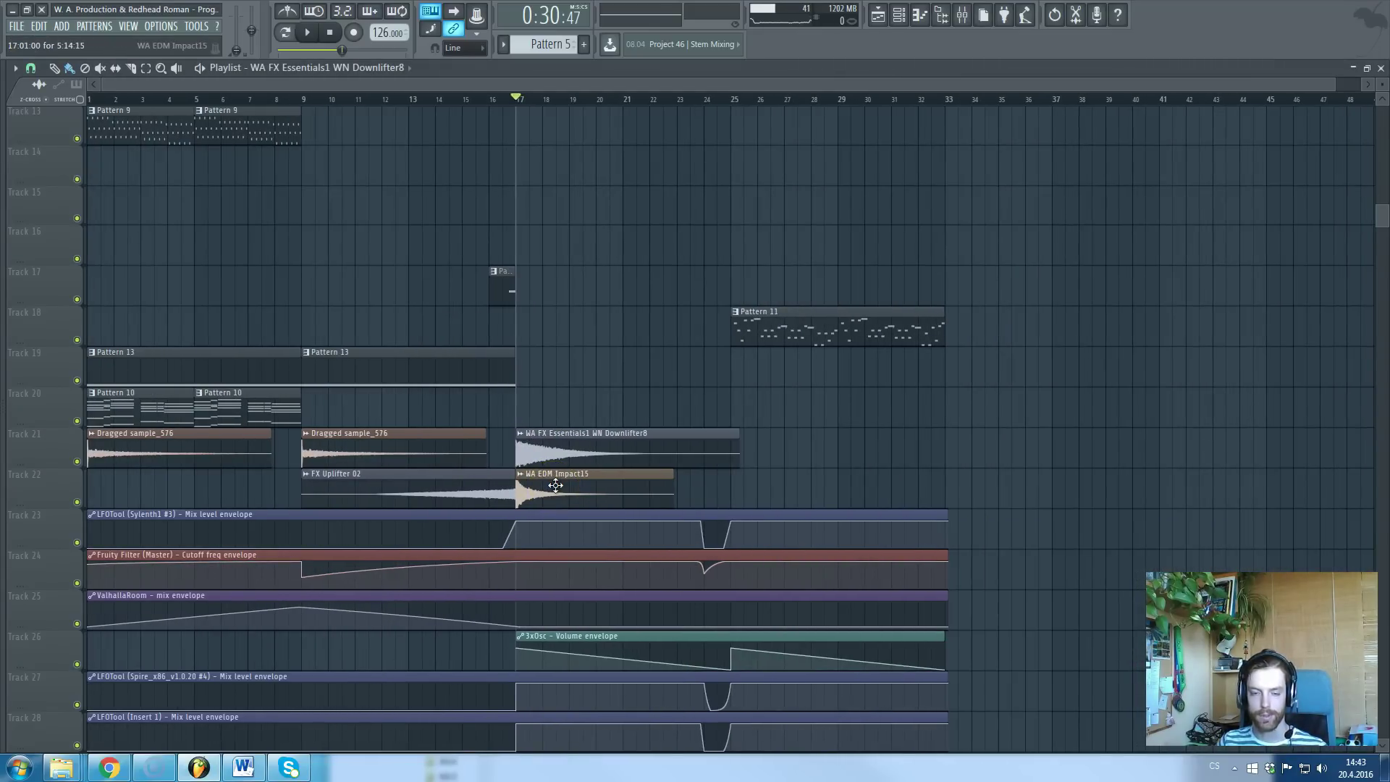
scroll(572, 499, up, 2)
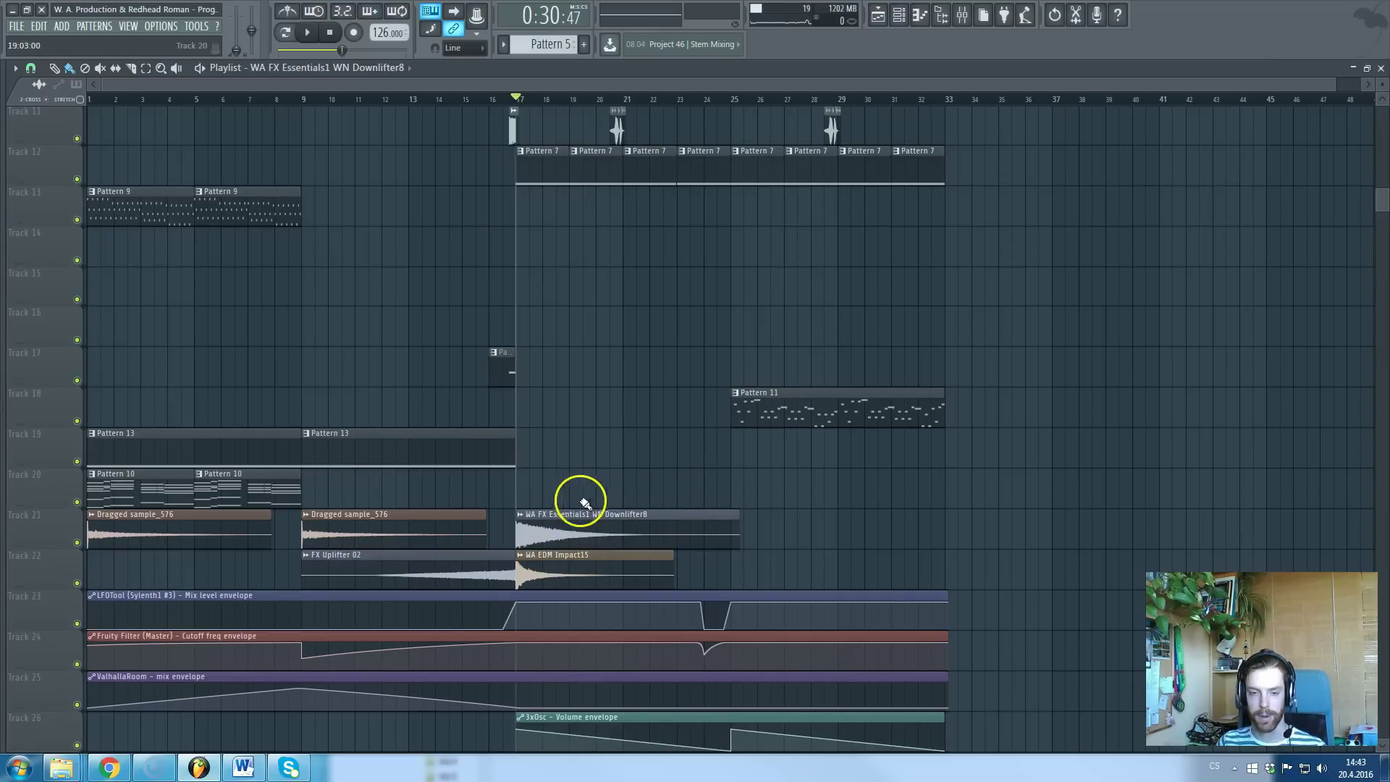
scroll(550, 554, up, 3)
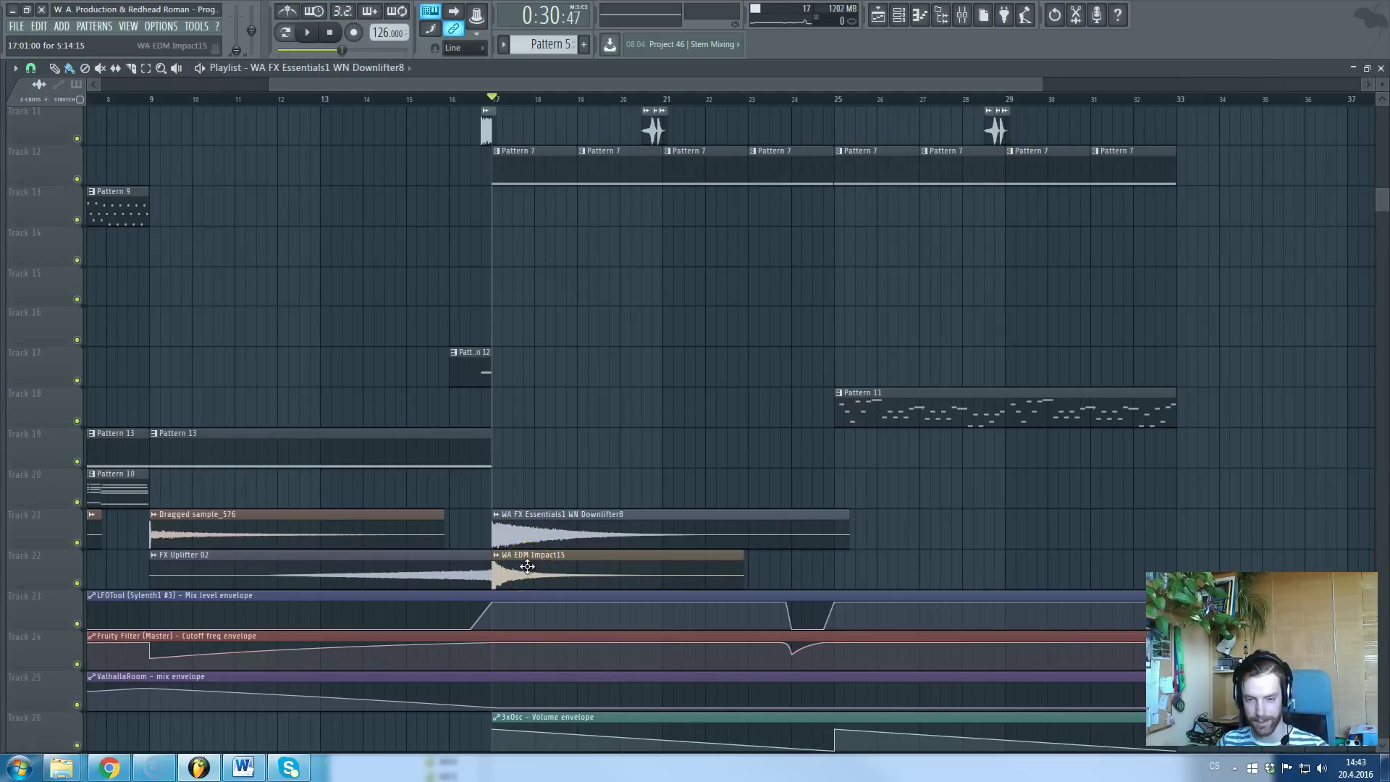
click(614, 479)
right_click(666, 478)
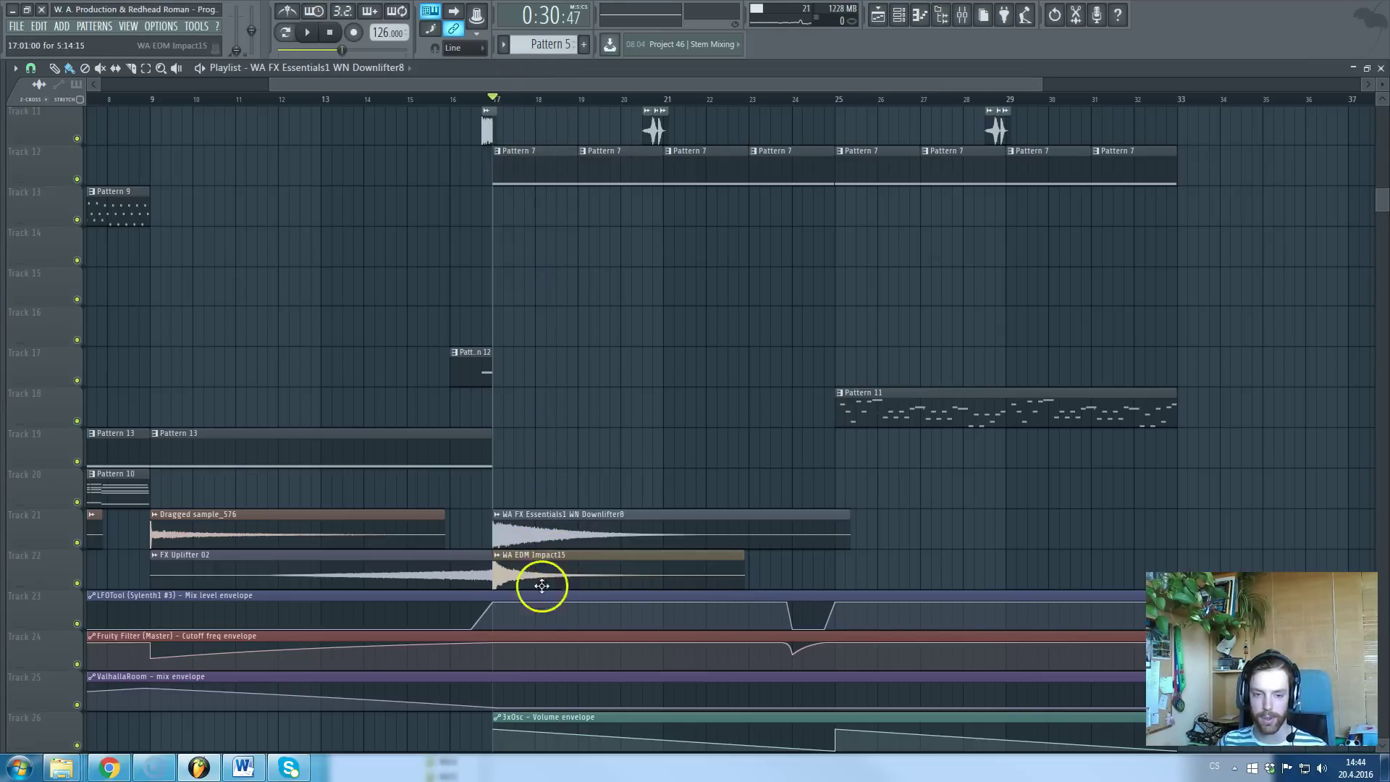
scroll(551, 579, down, 1)
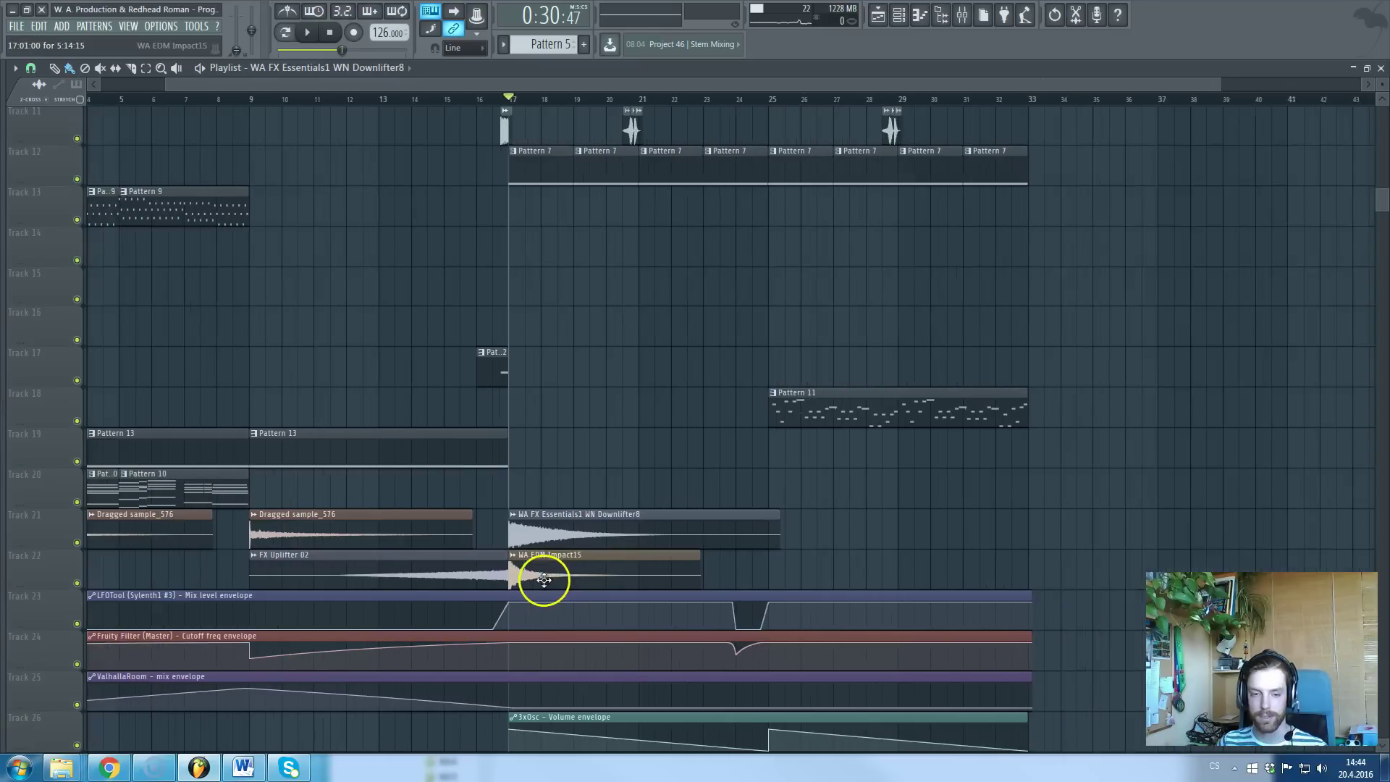
- Preview the WA EDM Impact15 sample soloed on its mixer track 19 and return to the playlist
double_click(551, 579)
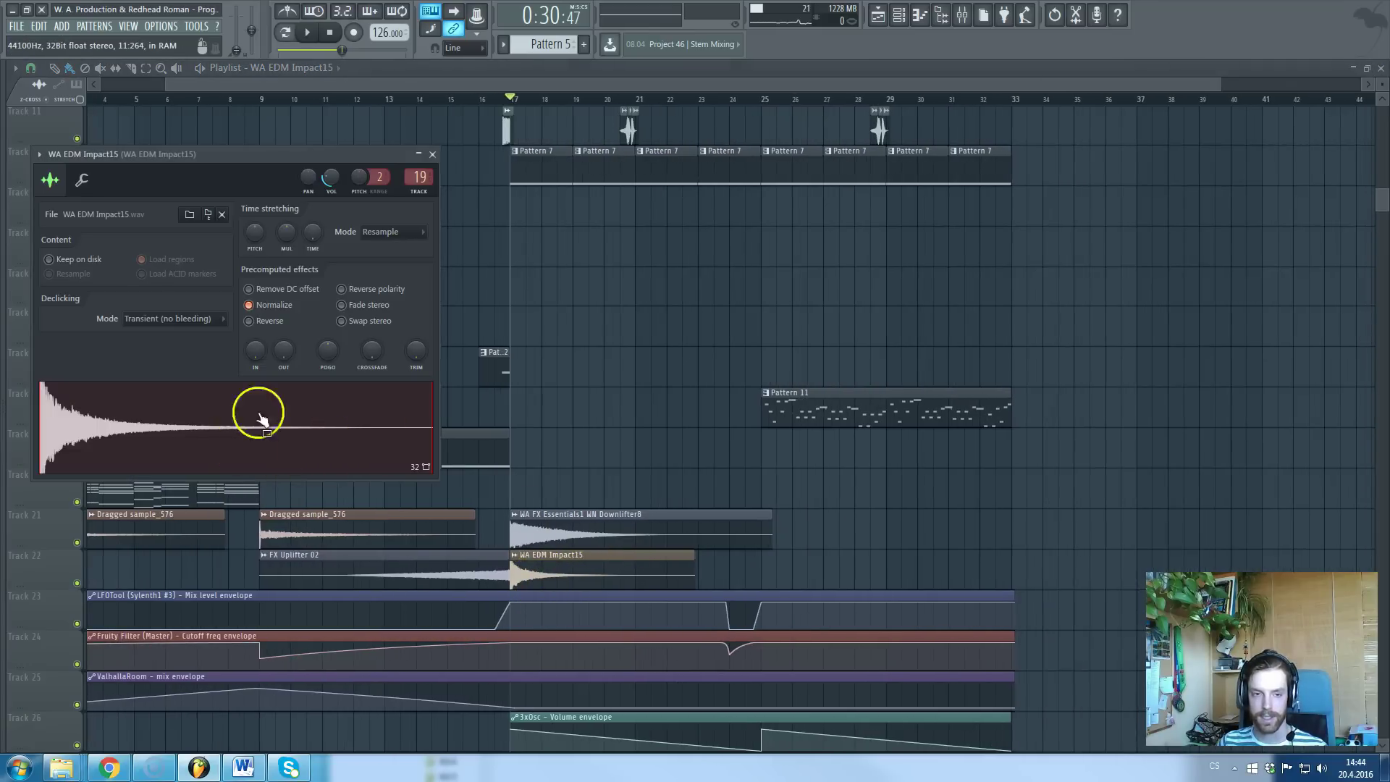
click(419, 177)
click(42, 427)
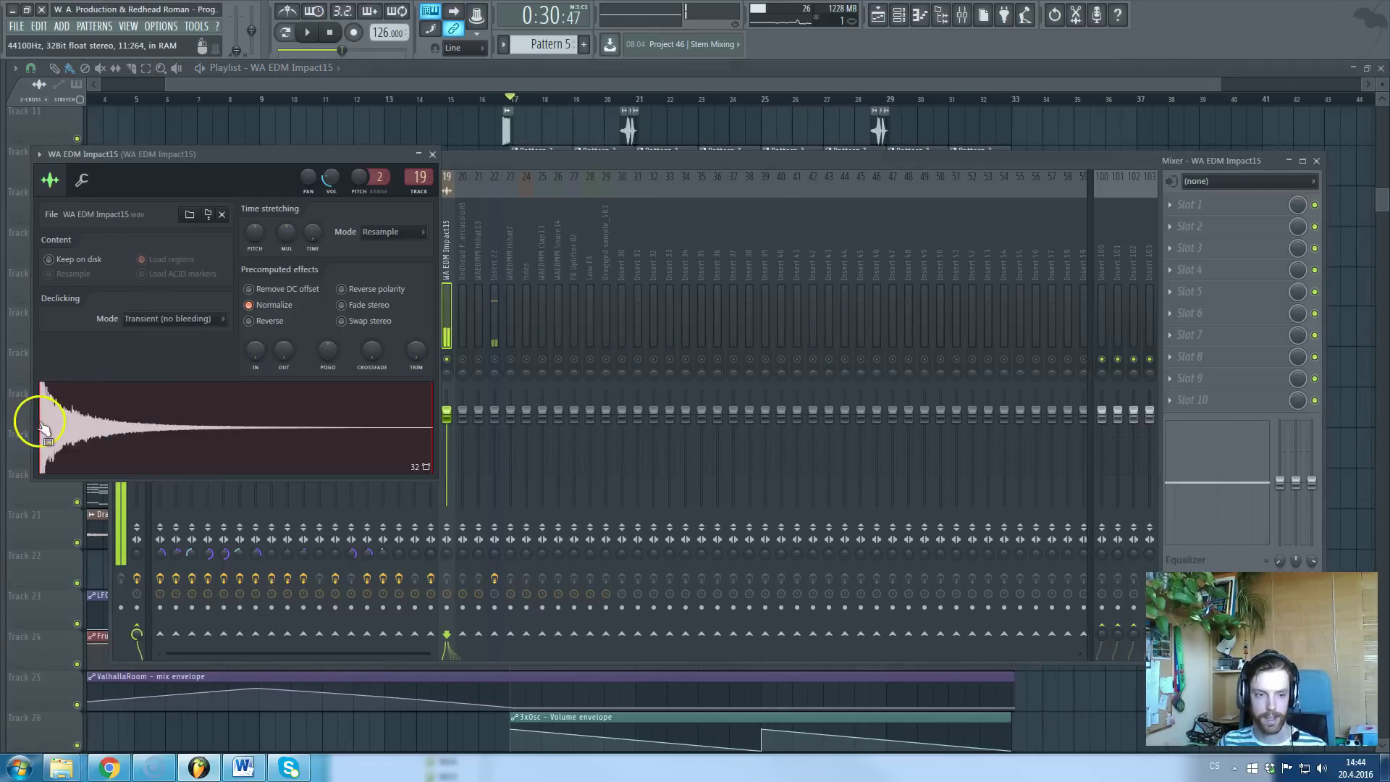
key(Escape)
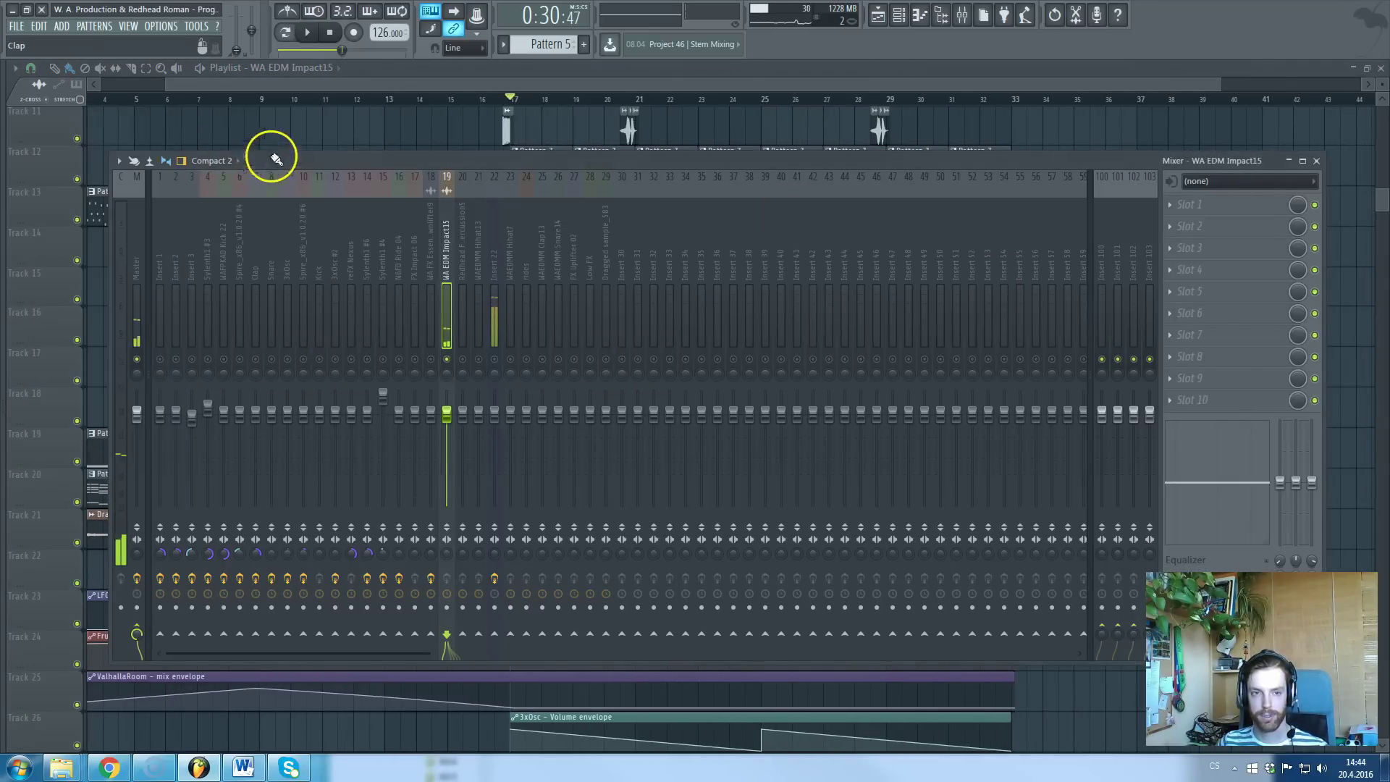
key(Escape)
- Examine the pattern, drum and FX clips on tracks 1 to 22 across the drop section, bars 17 to 33
scroll(532, 384, up, 1)
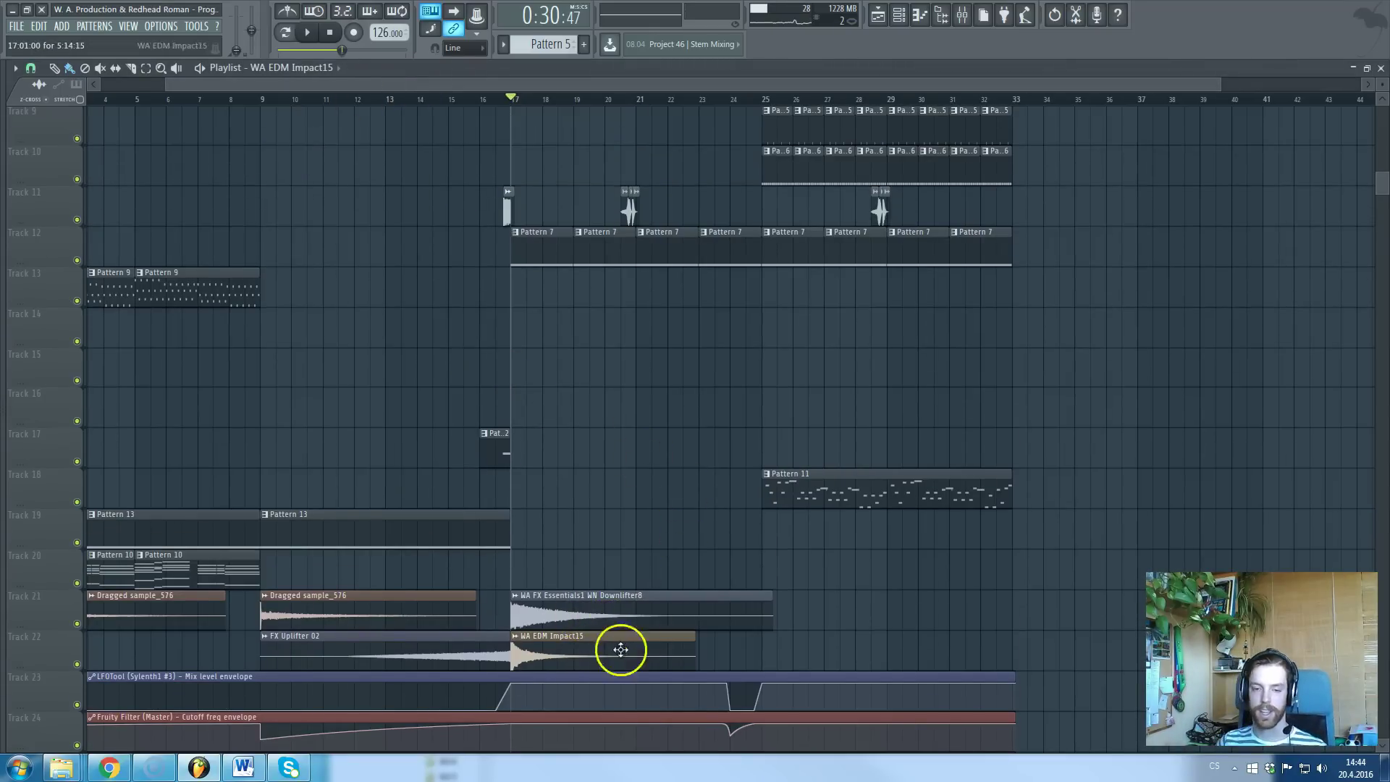
scroll(605, 536, up, 3)
scroll(620, 458, down, 2)
scroll(619, 455, up, 2)
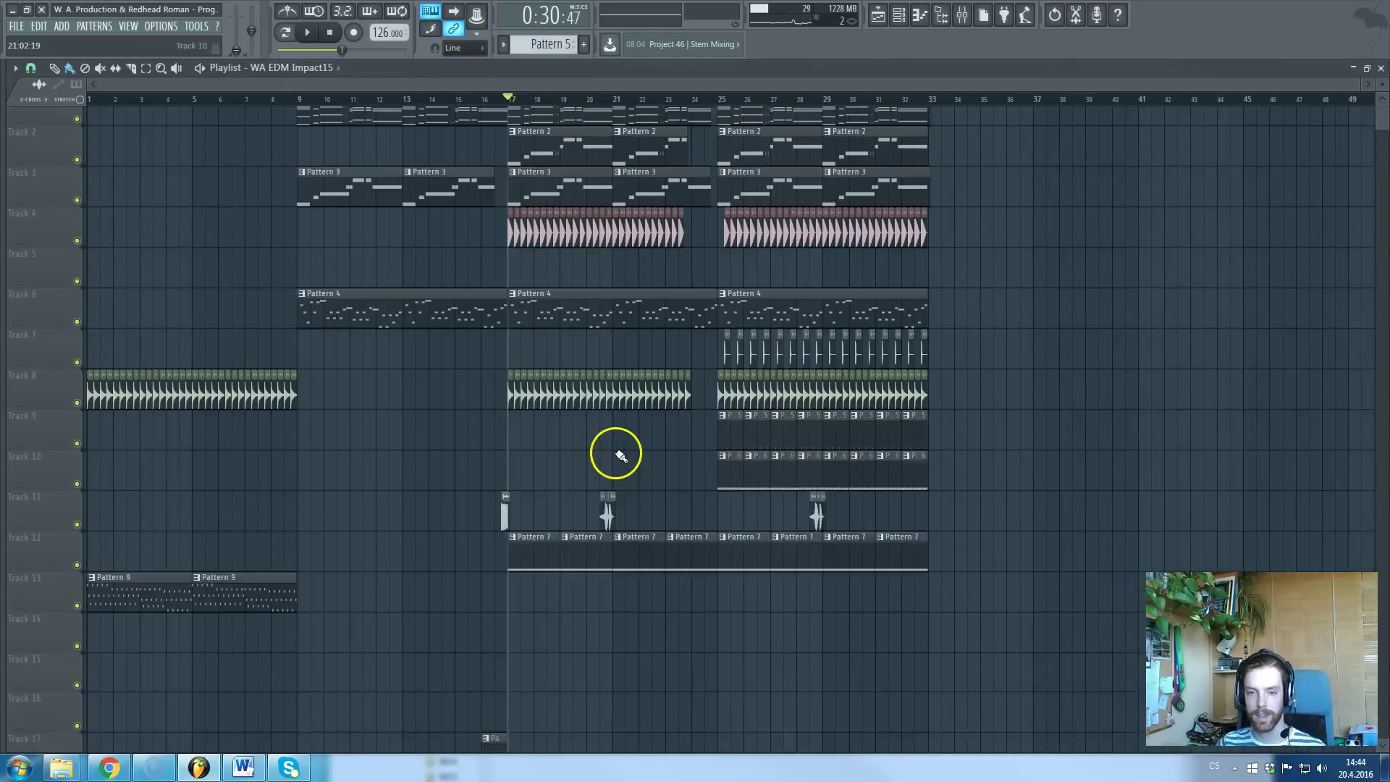
scroll(612, 444, down, 3)
scroll(614, 535, down, 3)
scroll(601, 478, up, 6)
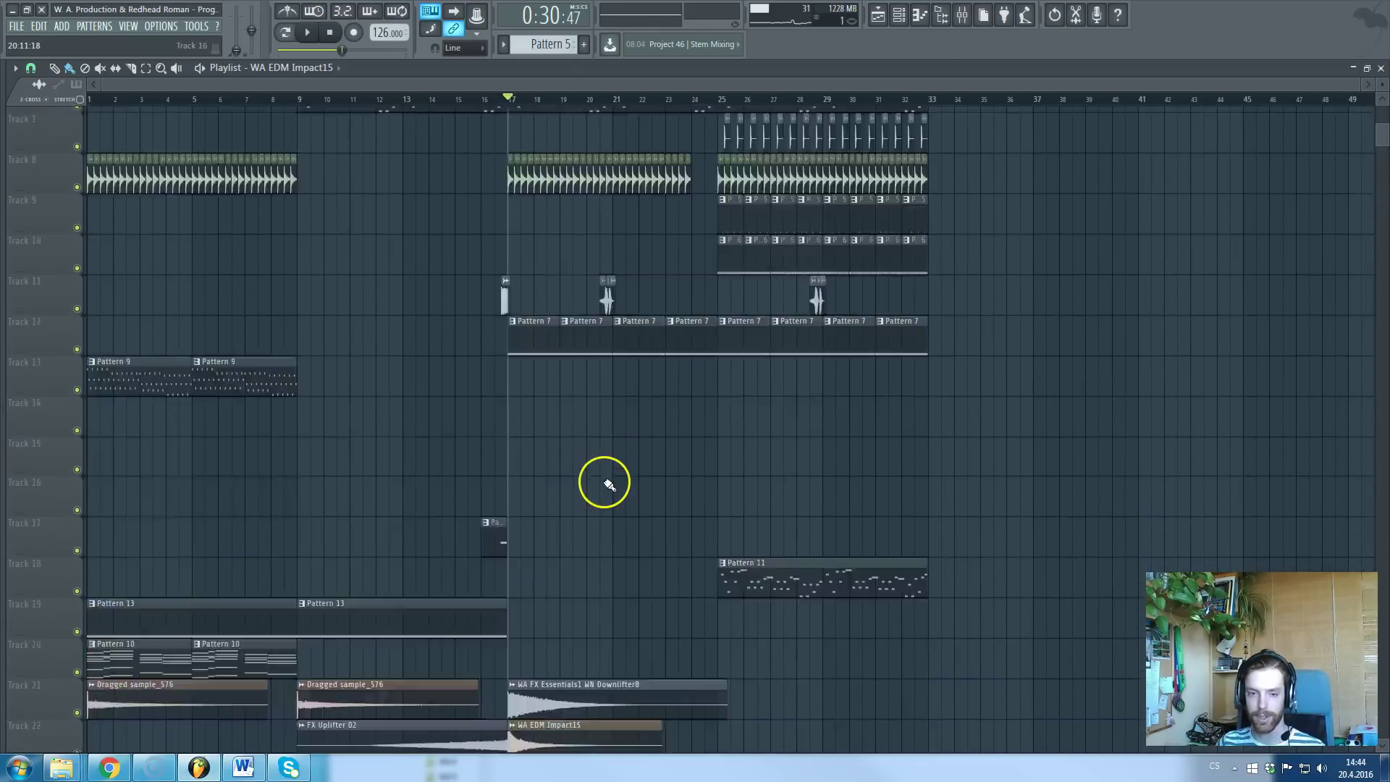
scroll(518, 295, down, 3)
scroll(326, 375, down, 1)
scroll(220, 577, up, 2)
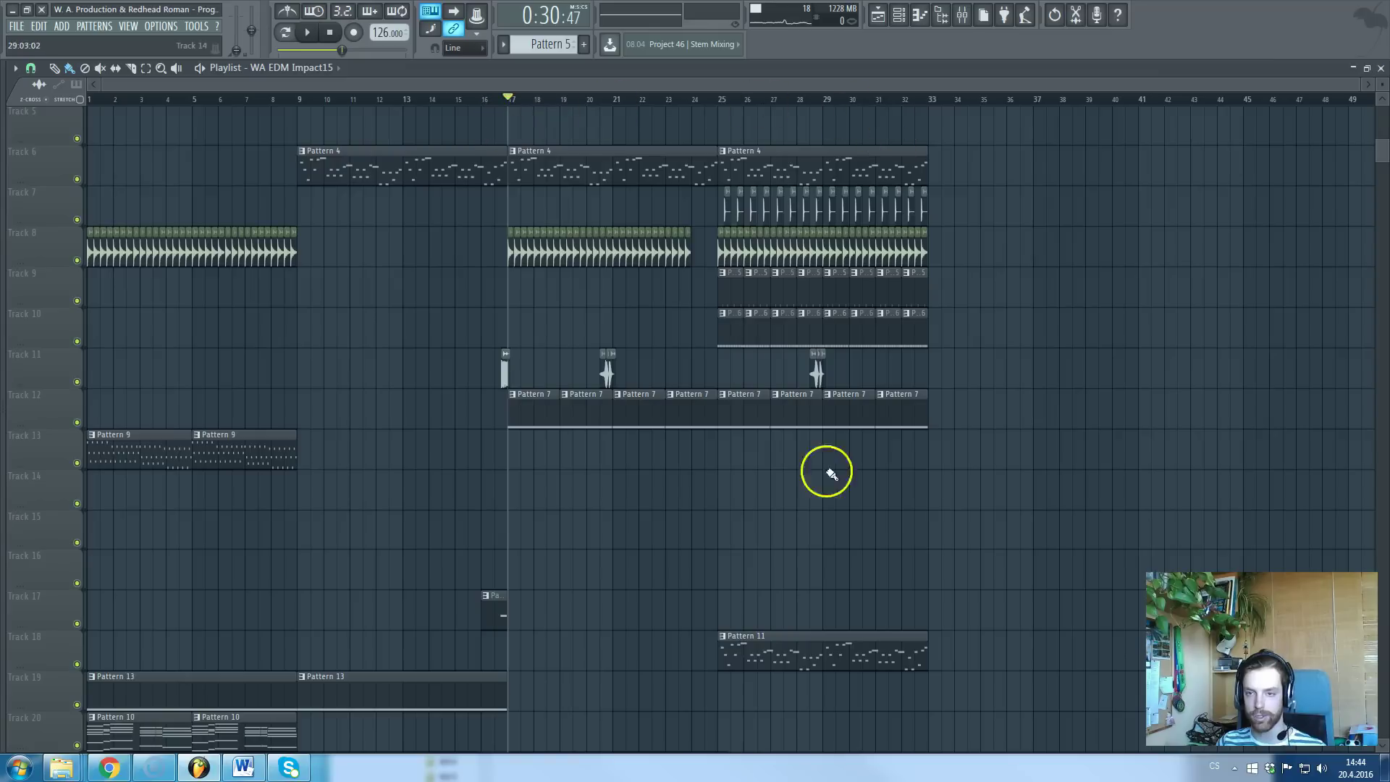
scroll(394, 474, down, 3)
scroll(276, 488, up, 6)
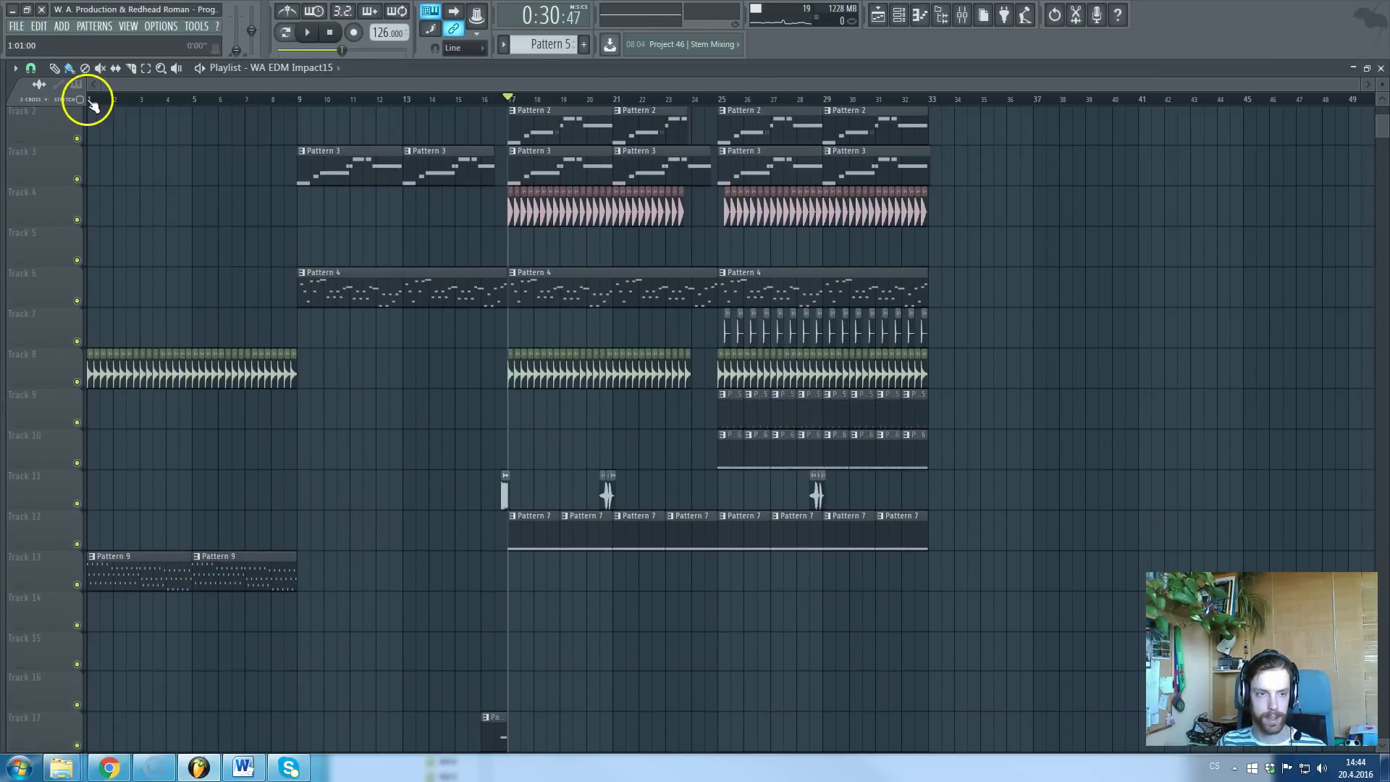
- Move the playback position to the start of the song and play it briefly
scroll(152, 207, down, 5)
scroll(90, 346, up, 4)
scroll(116, 357, up, 6)
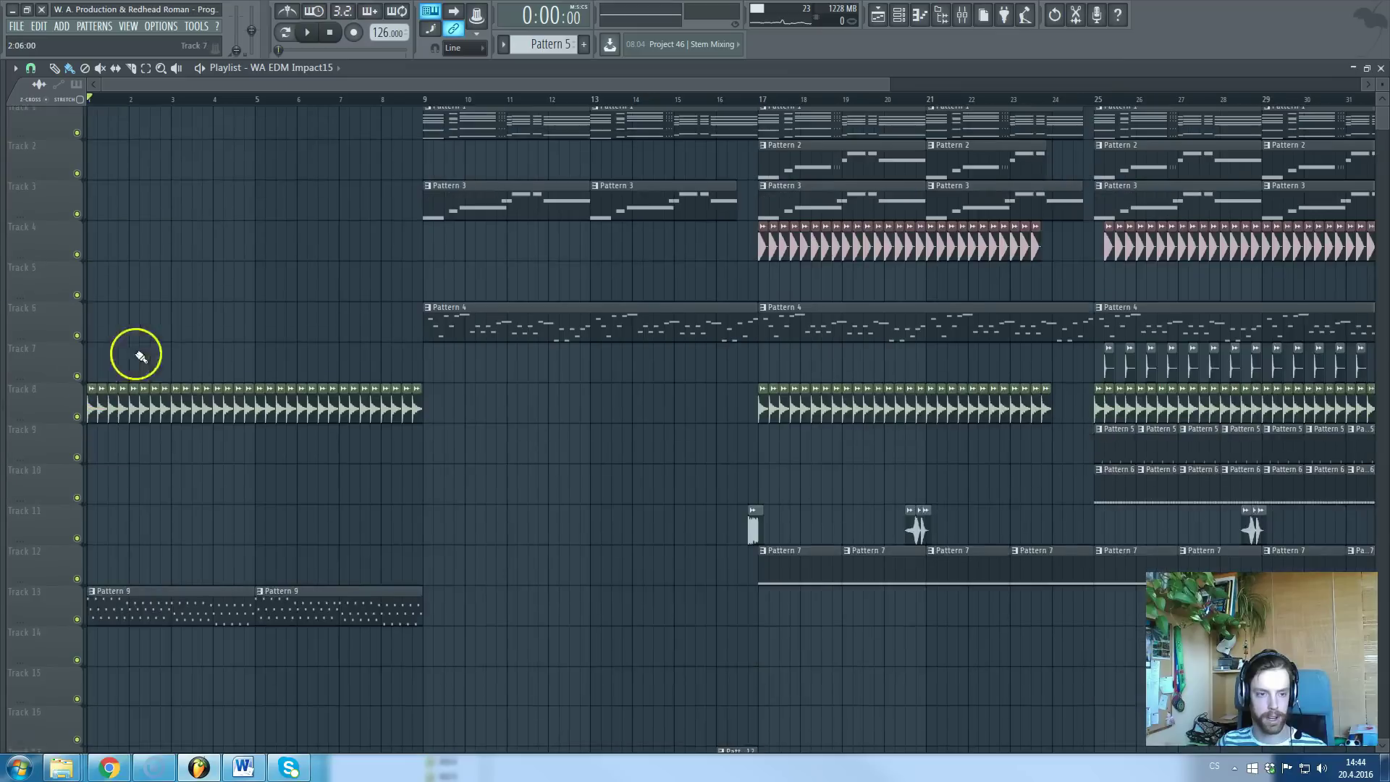
key(space)
key(space)
- Clear the solo in the mixer so all mixer tracks are enabled
click(962, 14)
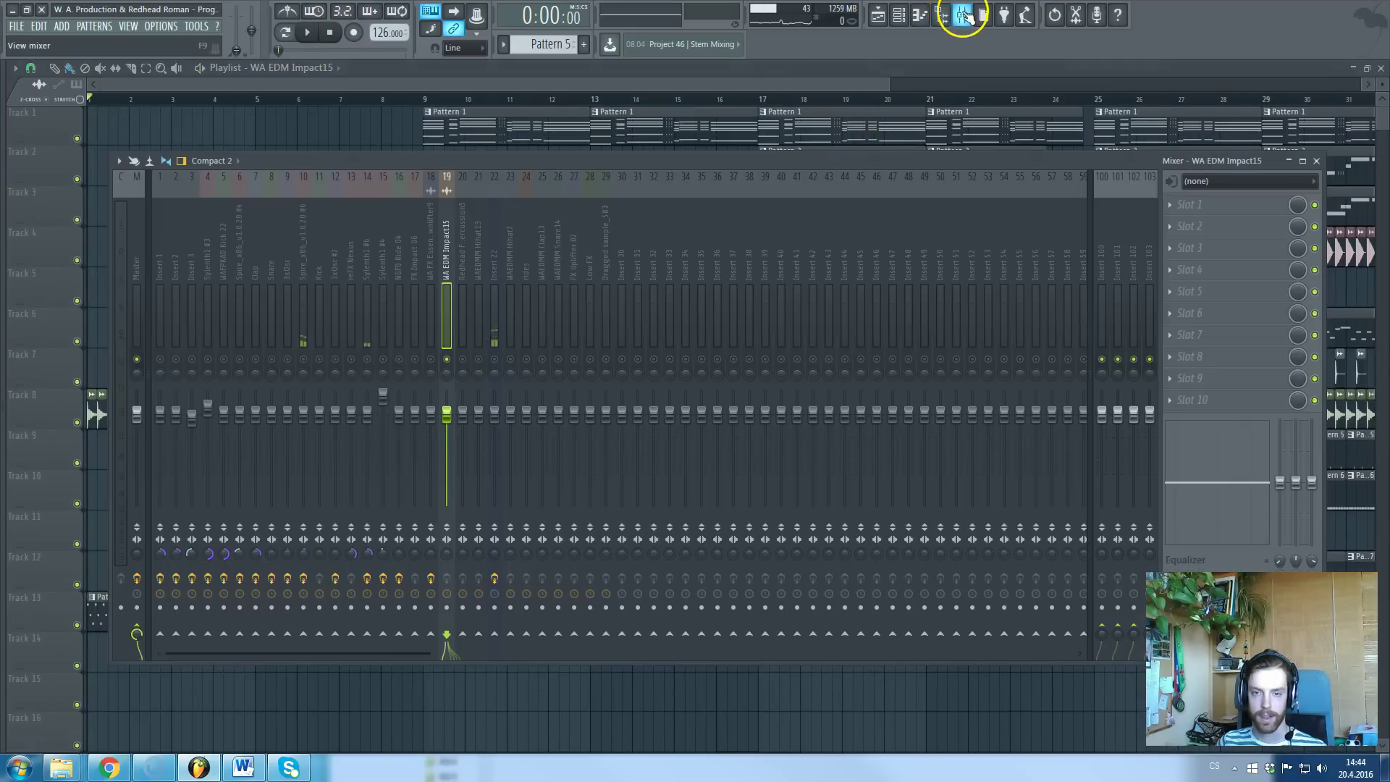
right_click(430, 360)
right_click(430, 360)
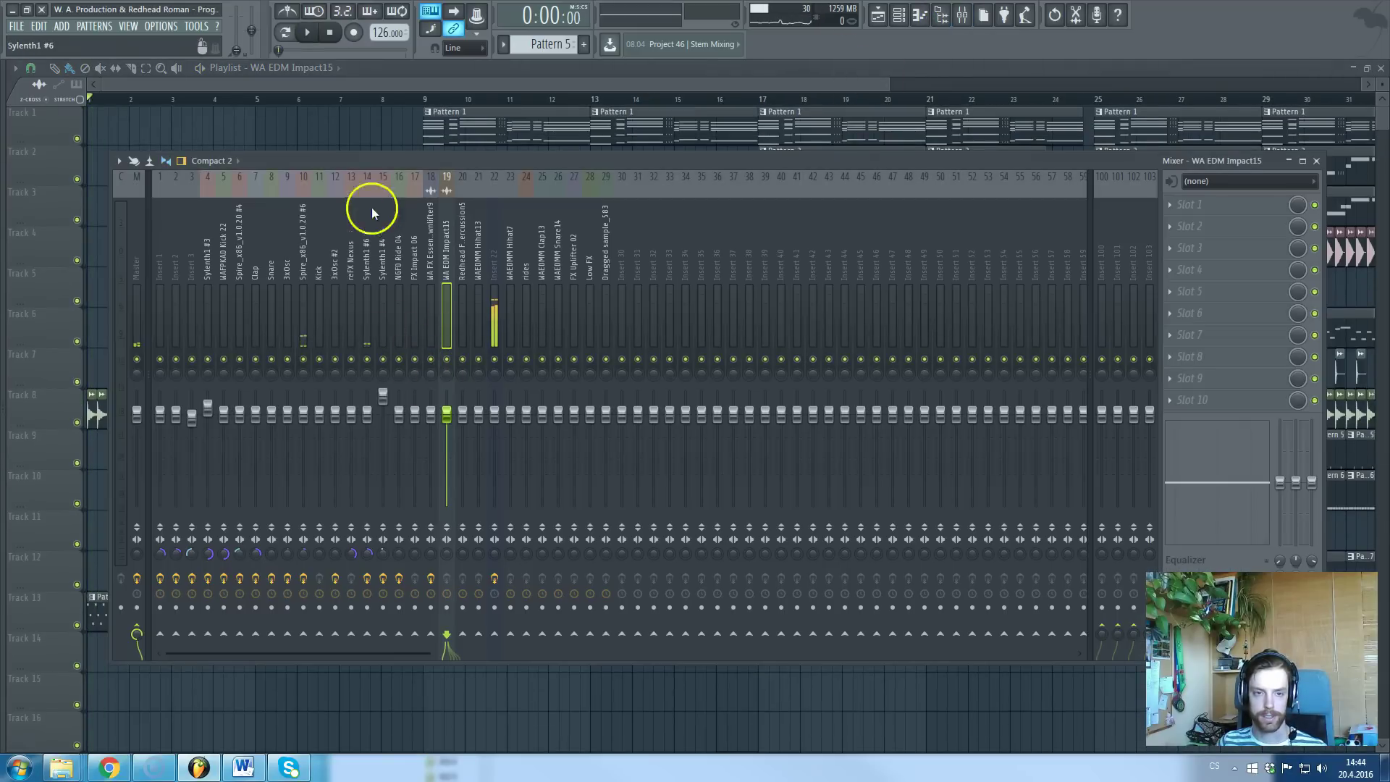
- Play the song from bar 1 and follow the intro down through the automation clips in the playlist
key(space)
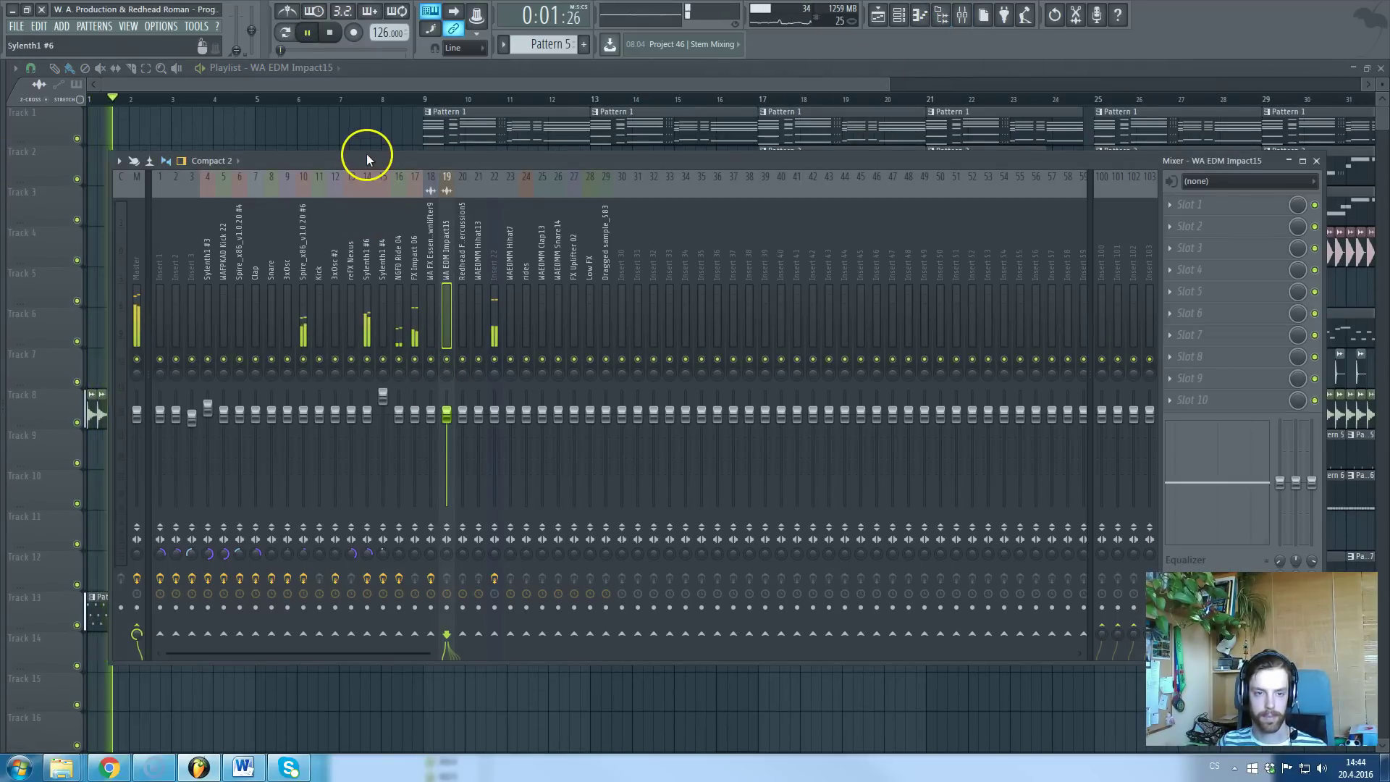
key(F9)
scroll(340, 246, down, 10)
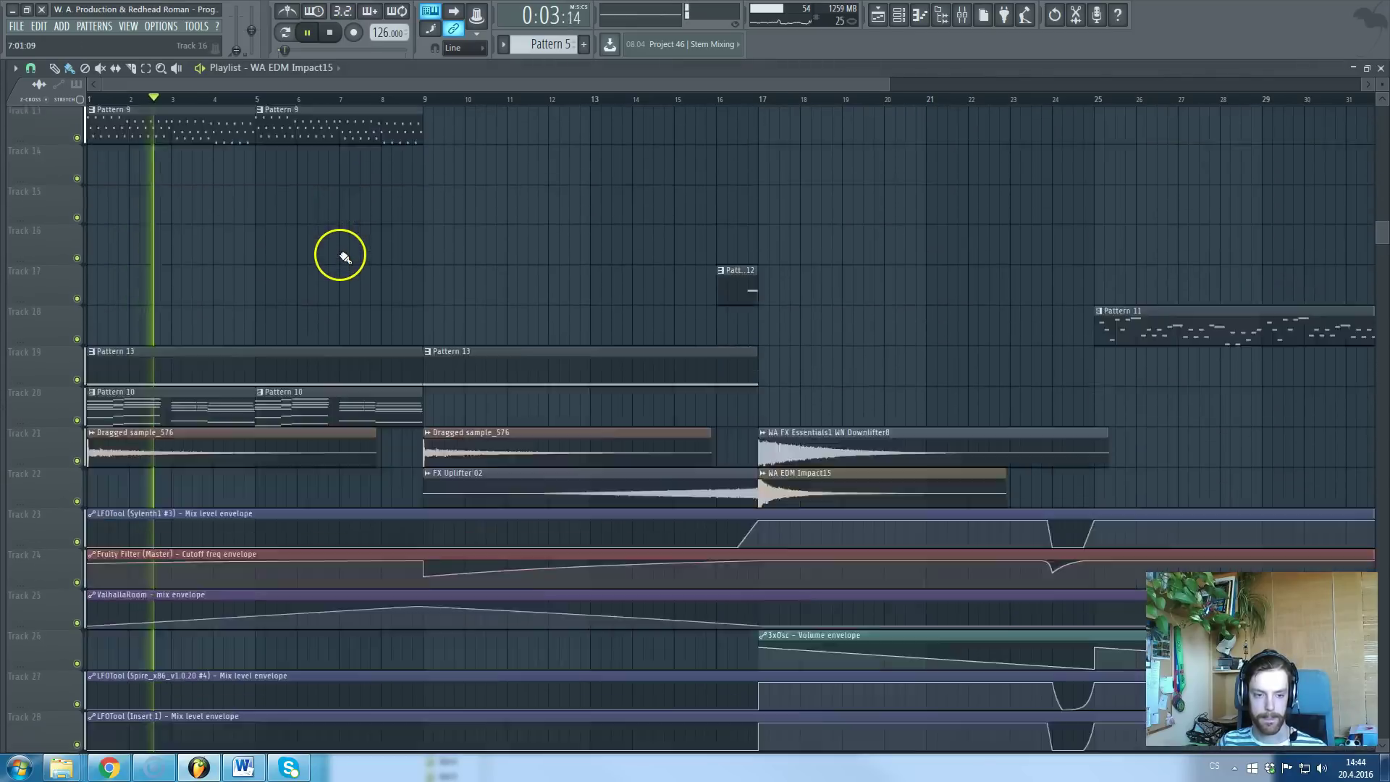
scroll(343, 259, down, 5)
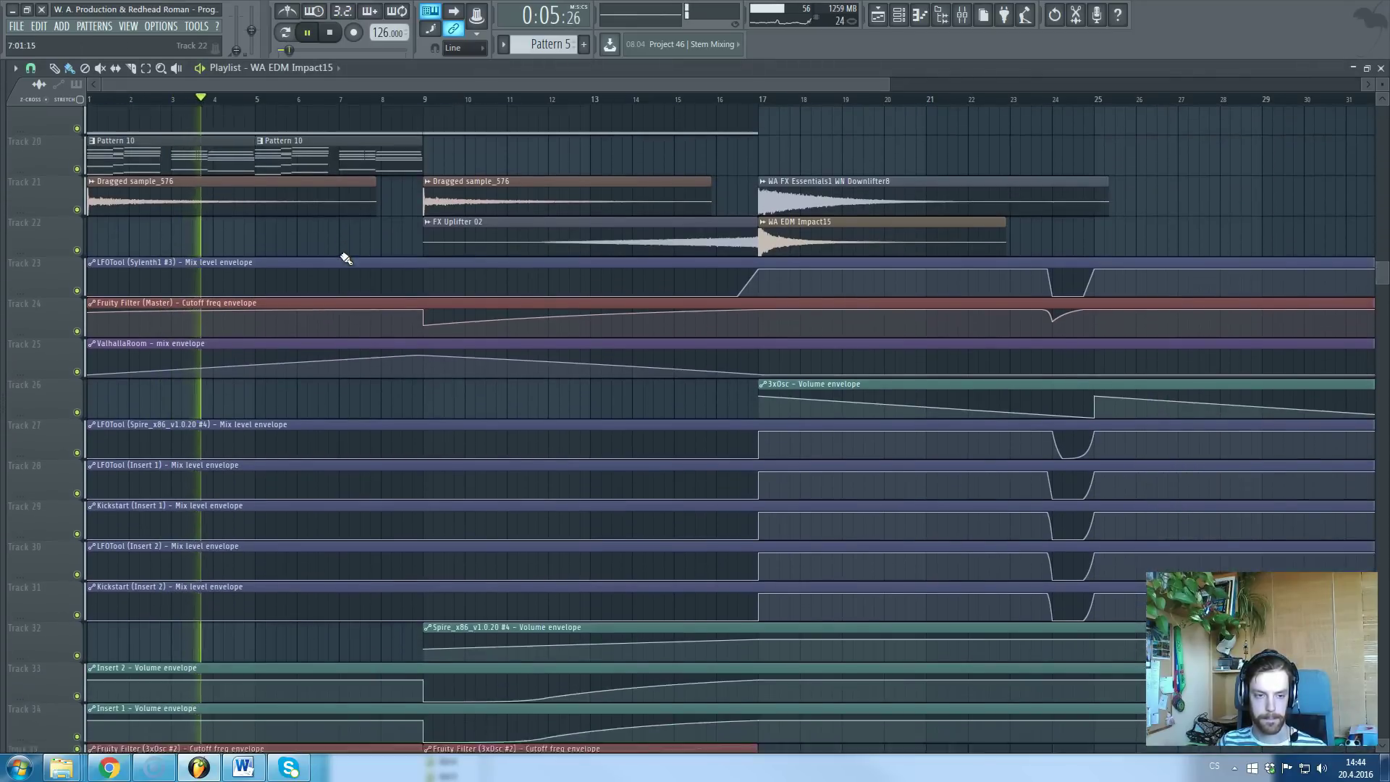
scroll(344, 261, down, 3)
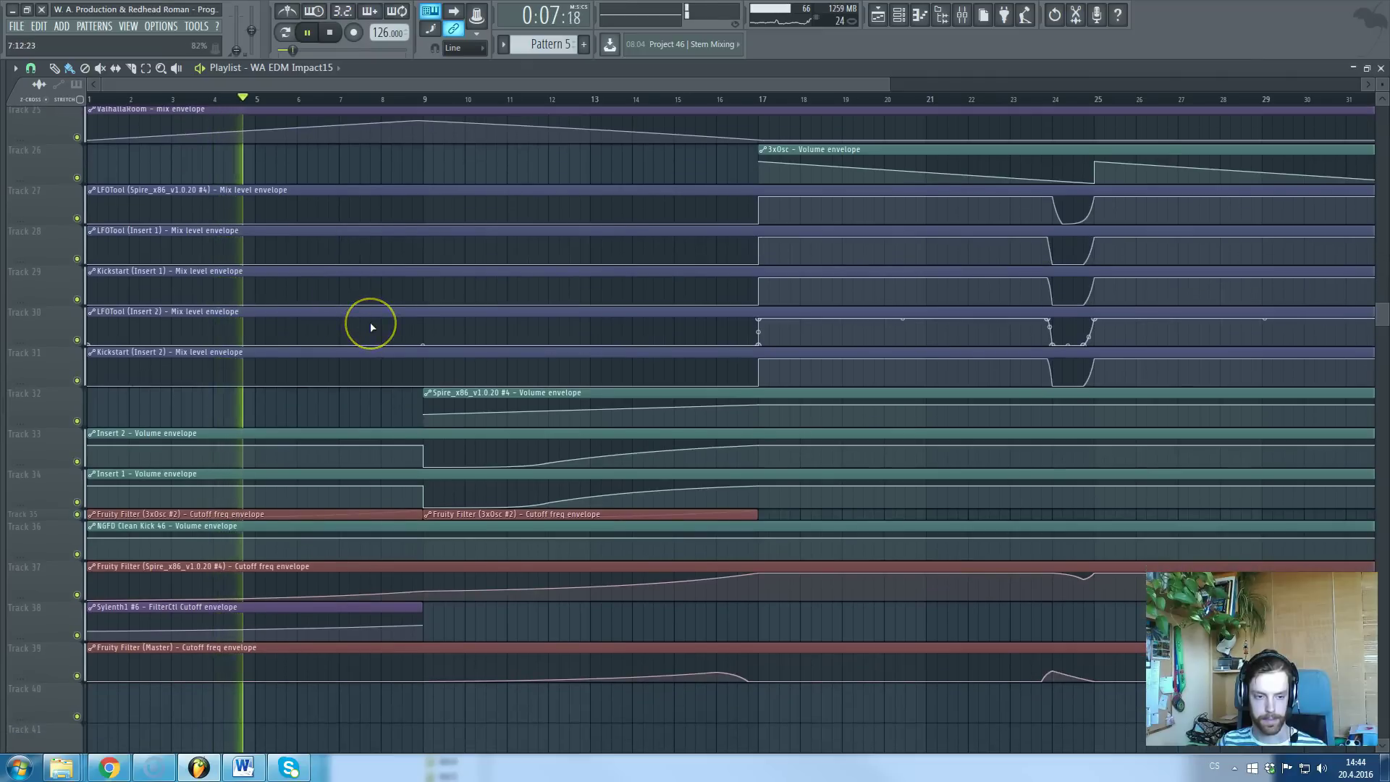
- Enlarge playlist track 35 to the height of its neighbours, follow the playing clips back up and stop playback at bar 9
click(253, 473)
drag(58, 521, 68, 531)
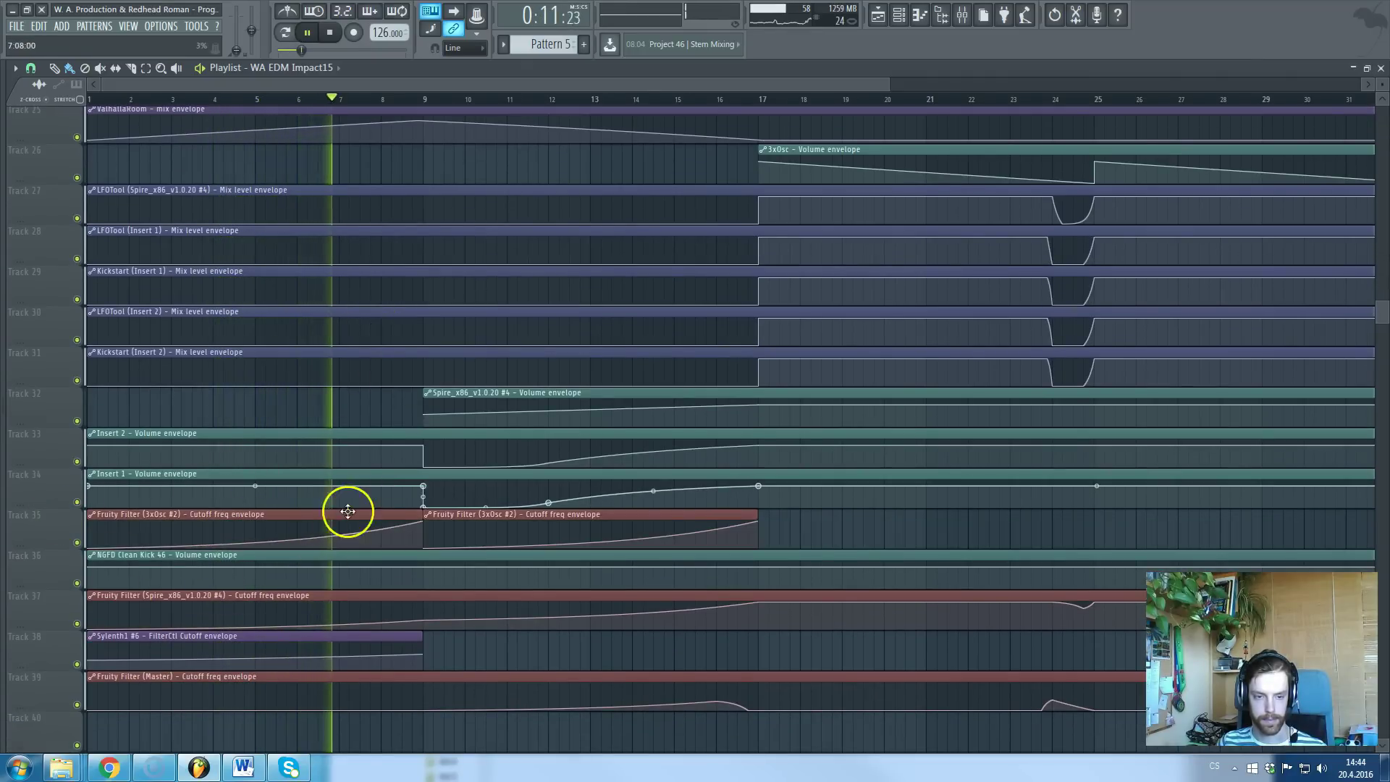
scroll(406, 489, up, 15)
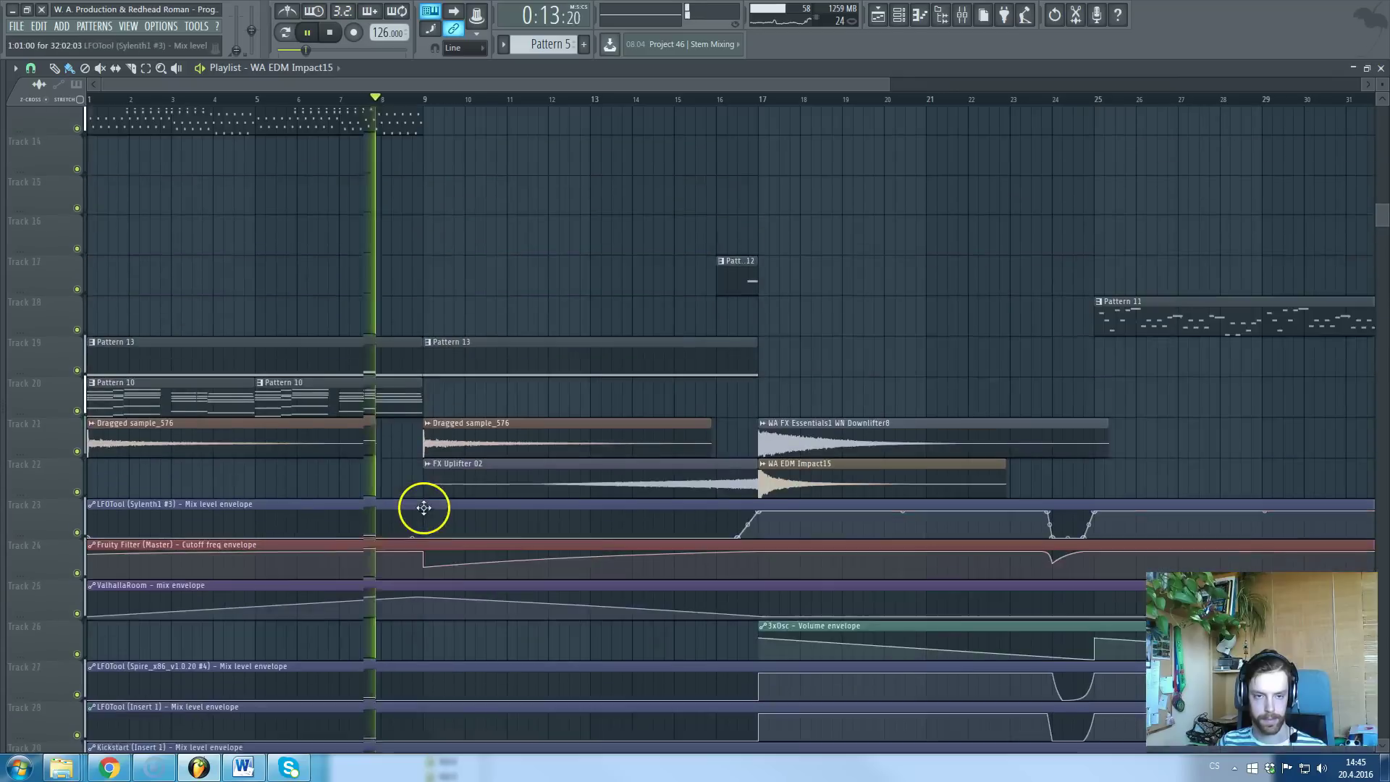
scroll(427, 509, up, 4)
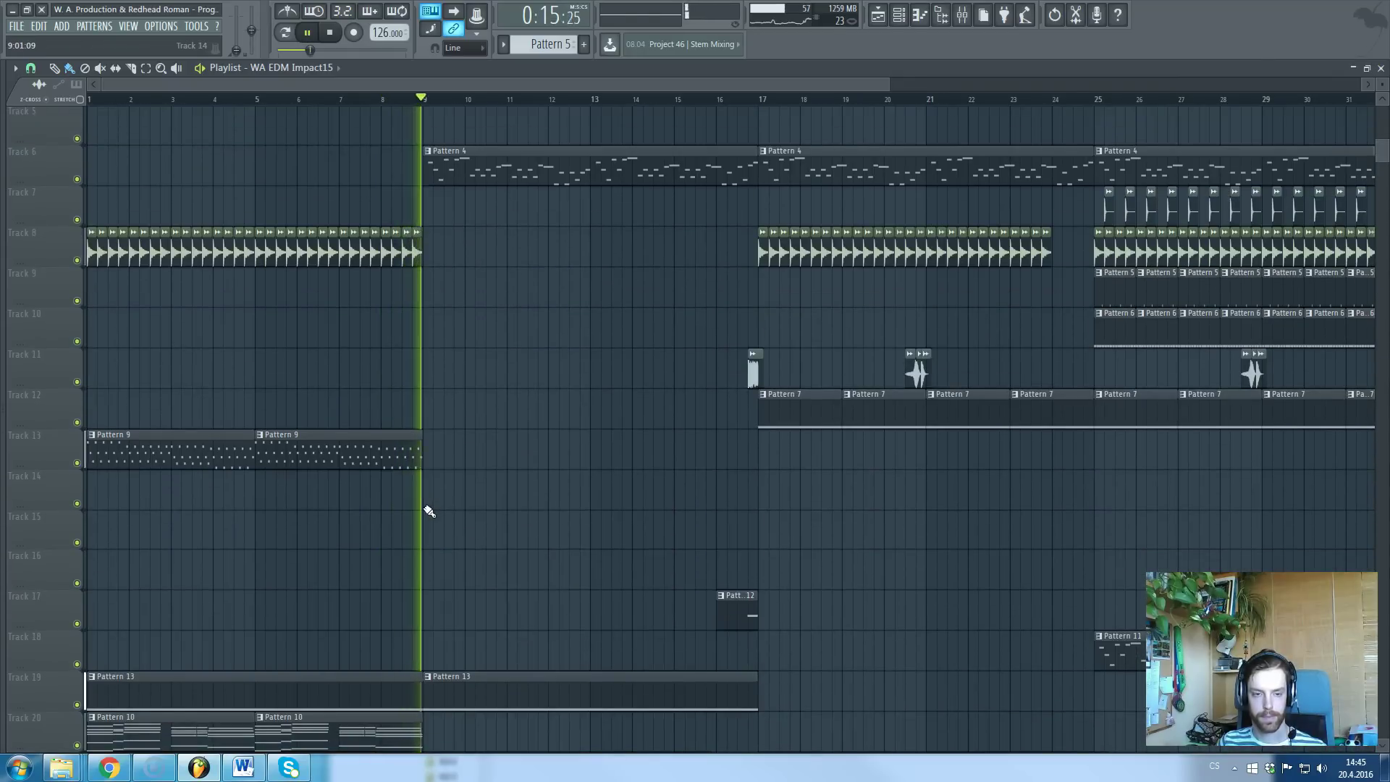
scroll(429, 512, down, 1)
key(space)
- Open Pattern 9 from the playlist and view its Sylenth1 #7 notes and the channel's instrument
double_click(180, 417)
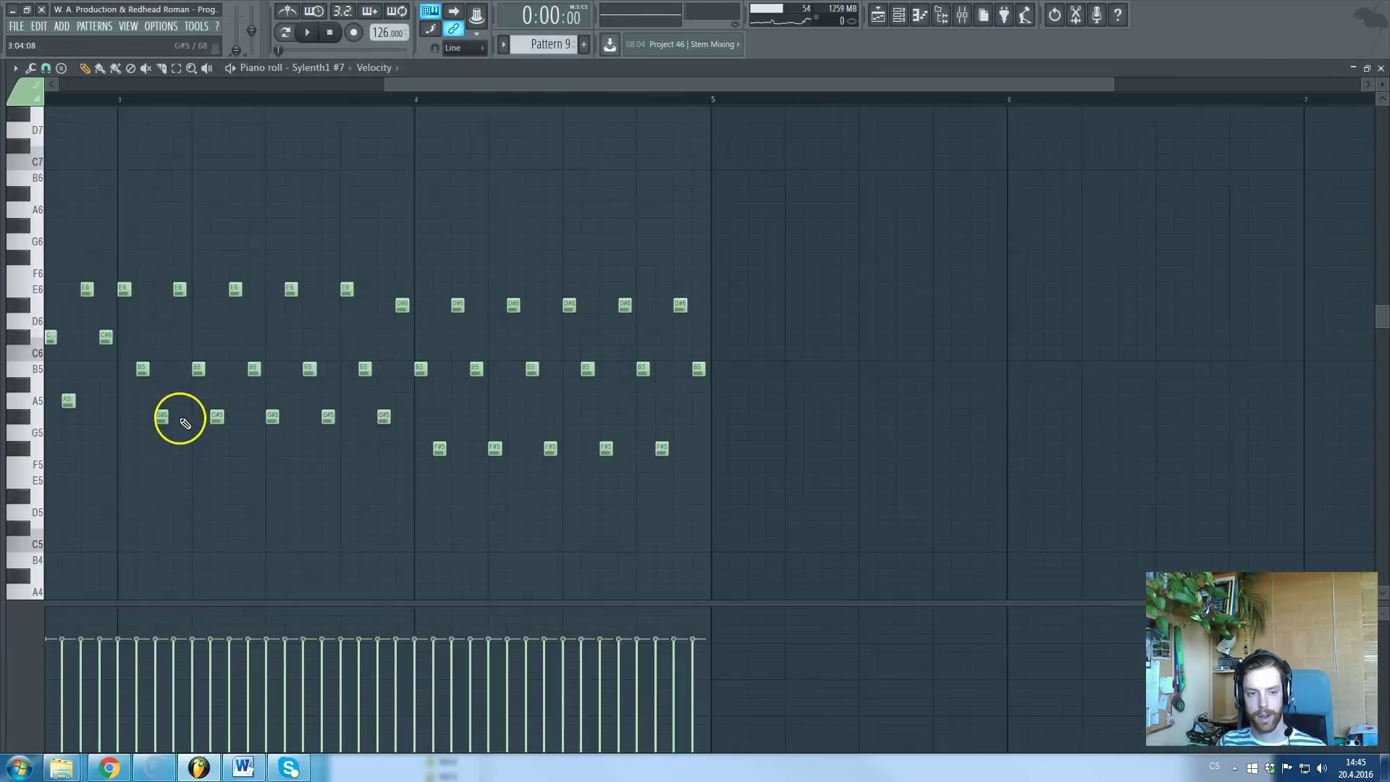
key(Escape)
click(278, 569)
key(Escape)
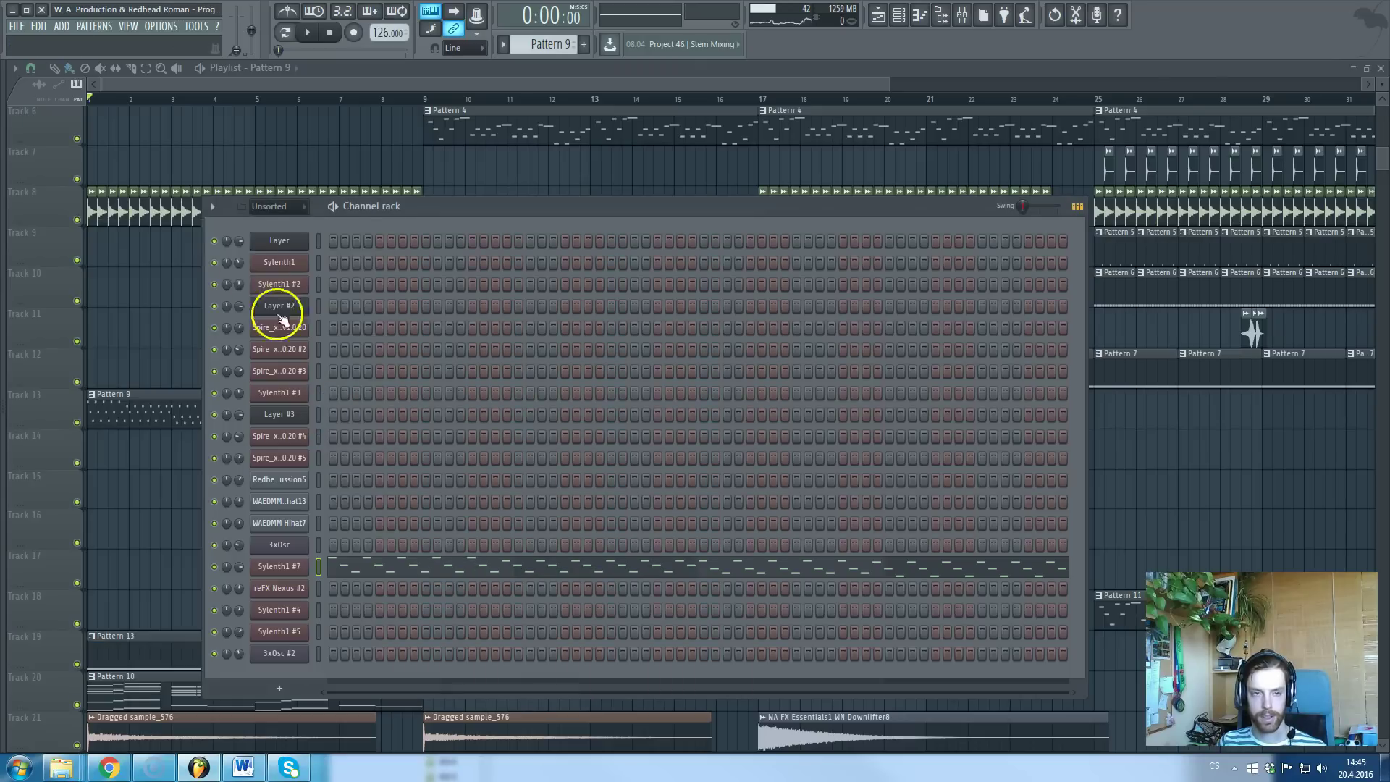
- Play Pattern 9 on its own and check the effects on the Spire_x86_v1.0.20 #6 mixer track
click(285, 35)
key(space)
click(962, 15)
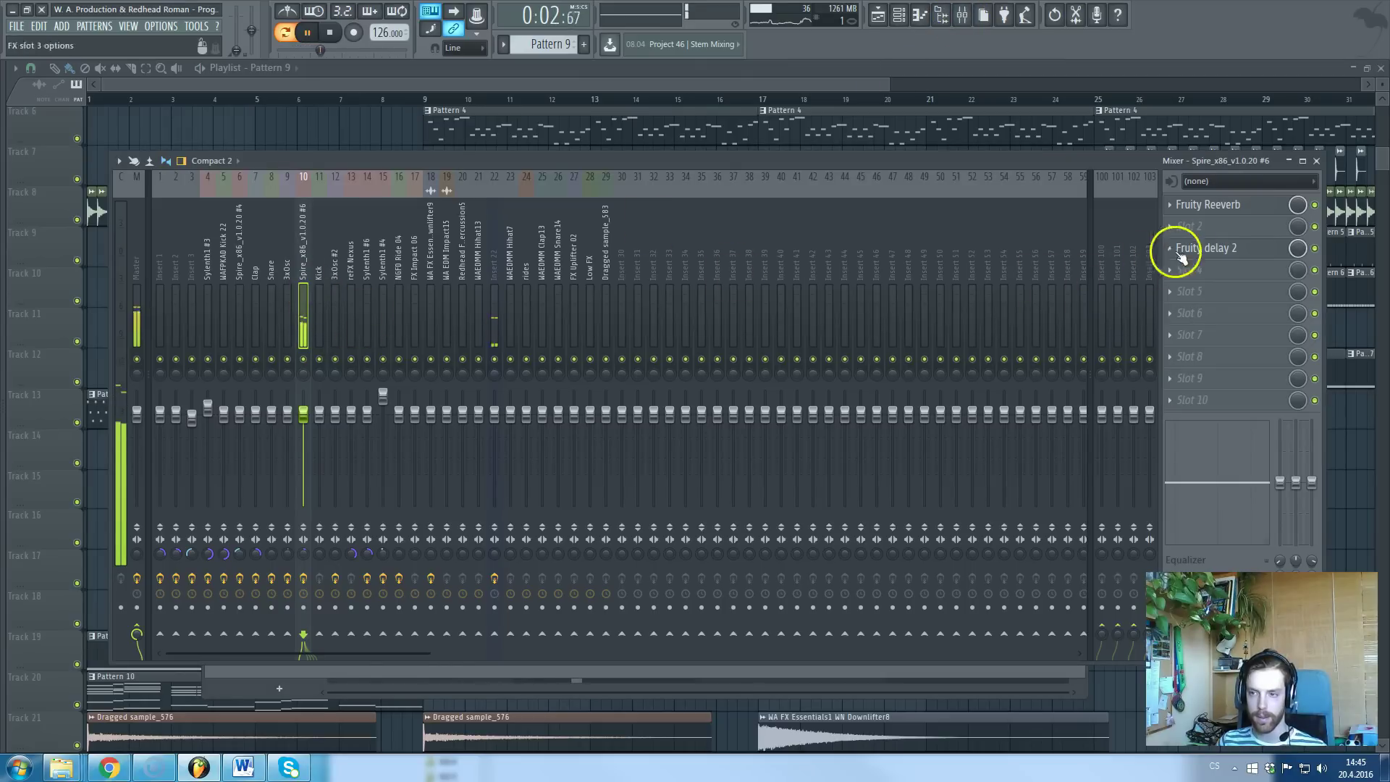
key(space)
key(F9)
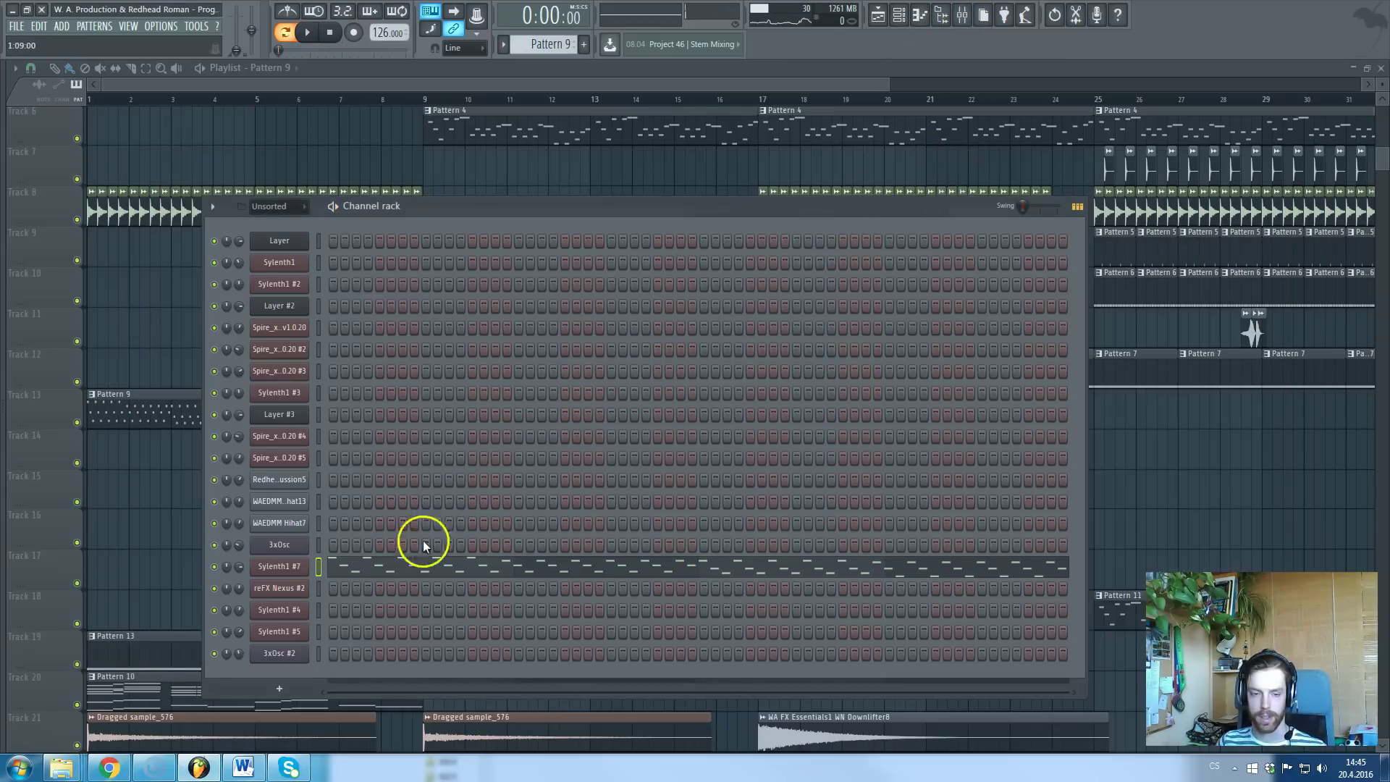
- Examine the full Sylenth1 #7 note sequence of Pattern 9 in the piano roll and return to the playlist
click(355, 574)
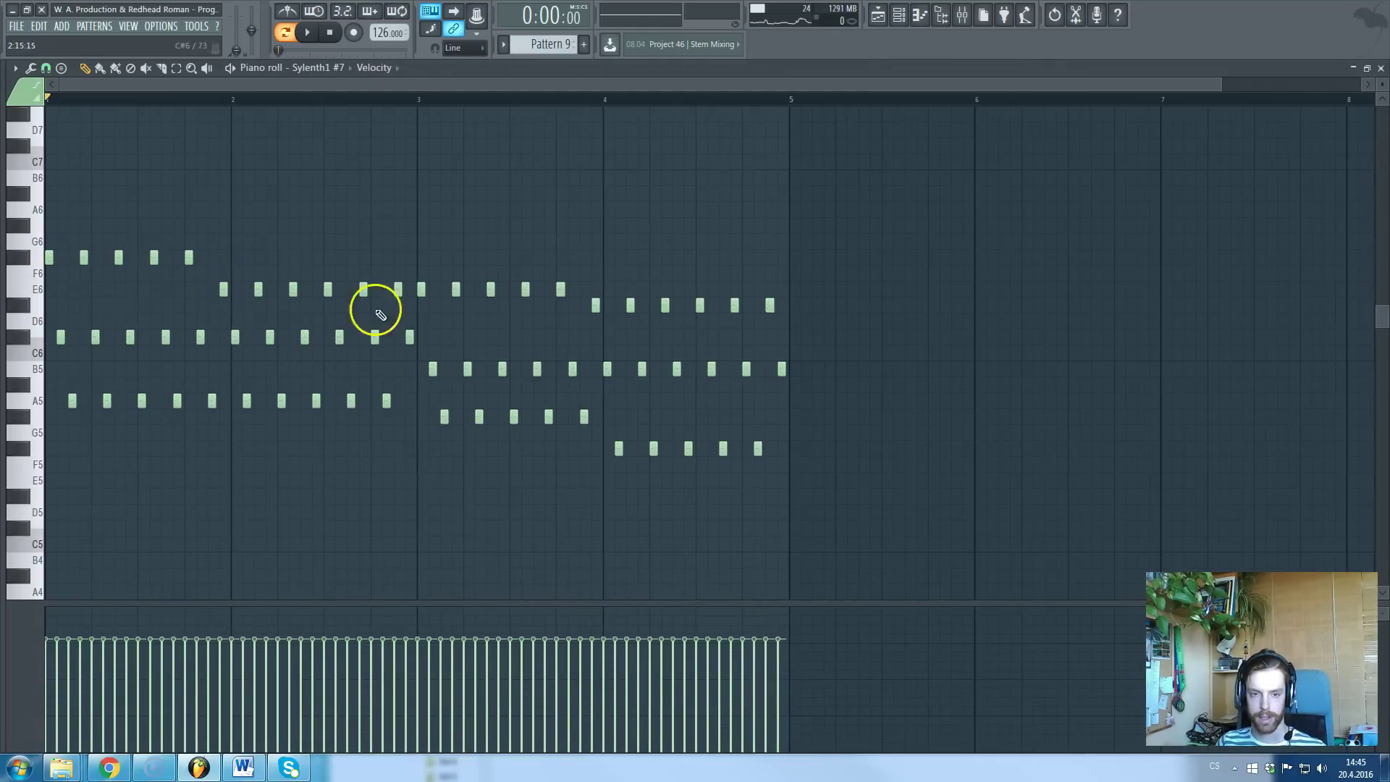
key(F7)
click(444, 78)
- Open the reFX Nexus #2 chords of Pattern 10 in the piano roll and play the pattern briefly
scroll(323, 391, down, 4)
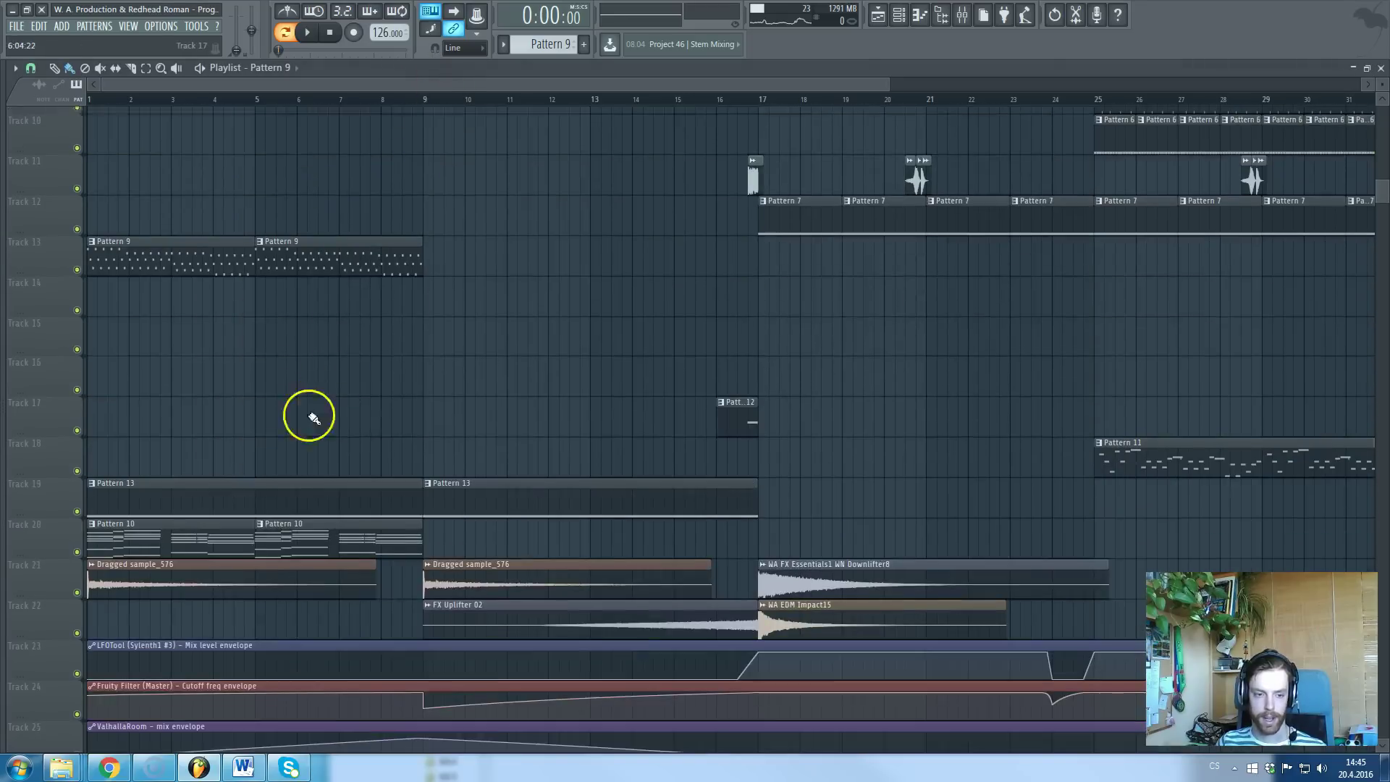
double_click(188, 528)
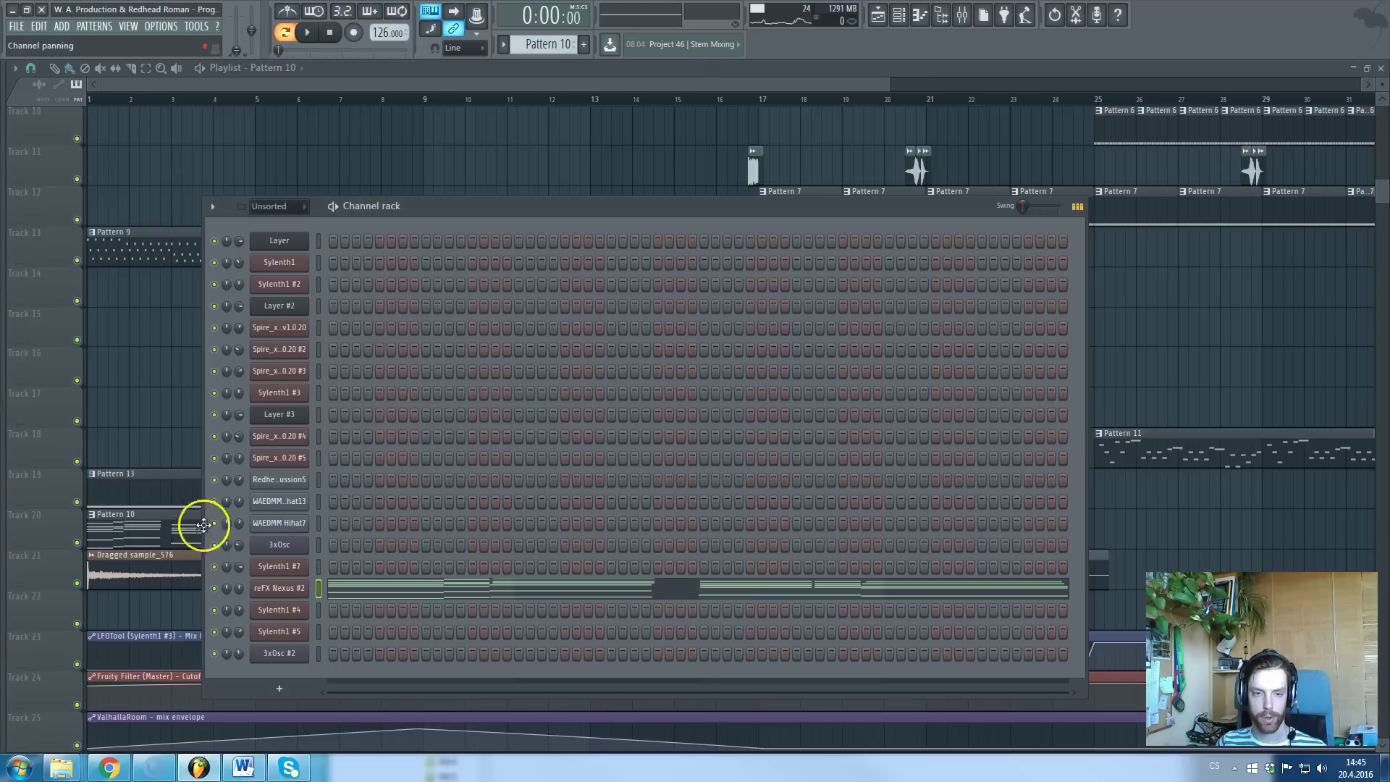
click(344, 587)
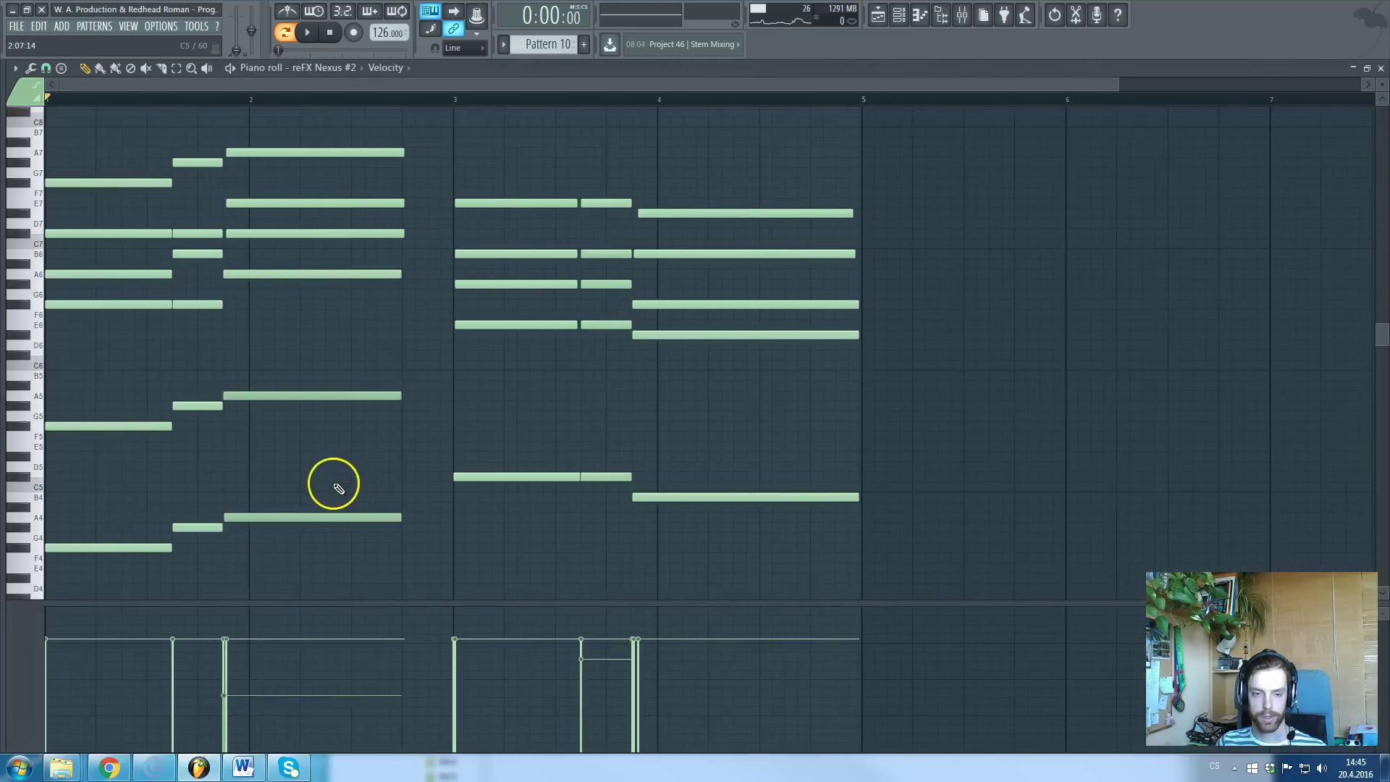
scroll(323, 528, down, 2)
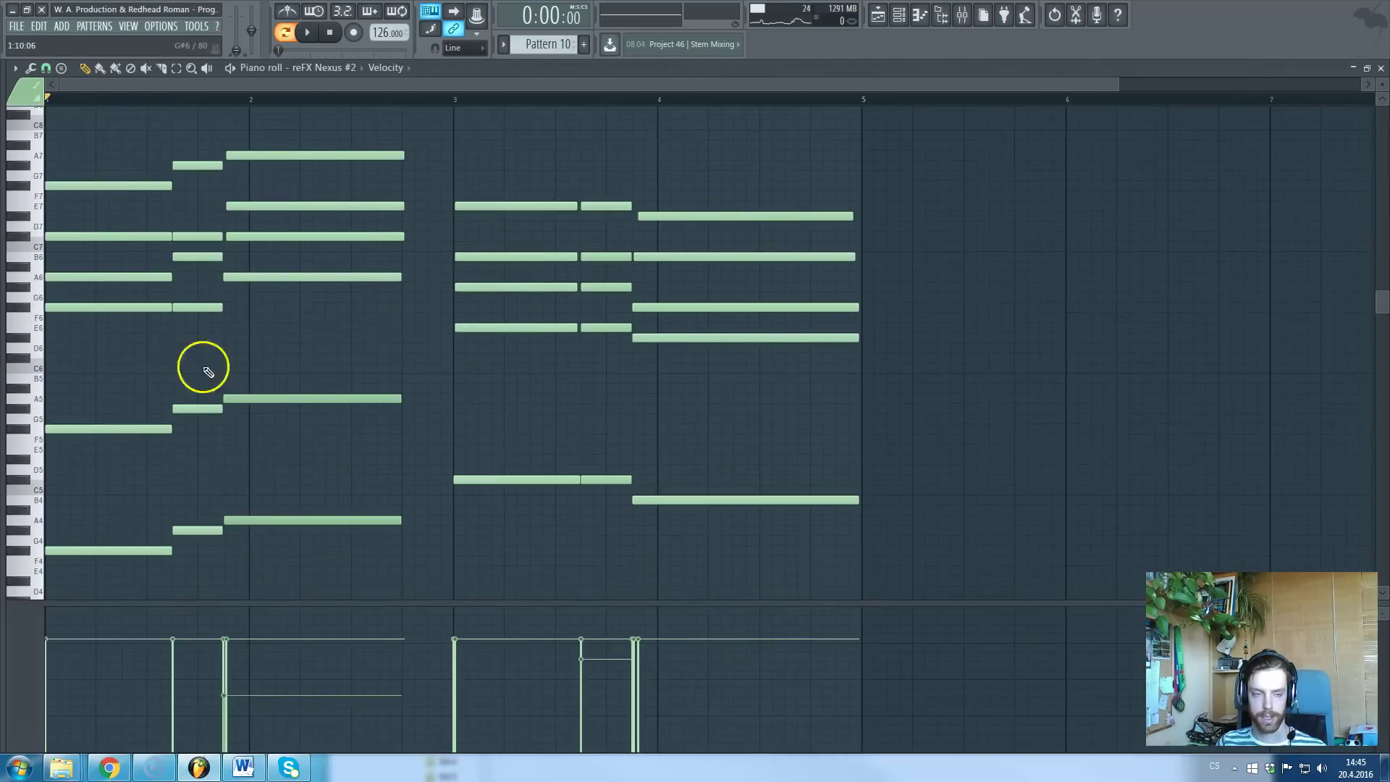
key(space)
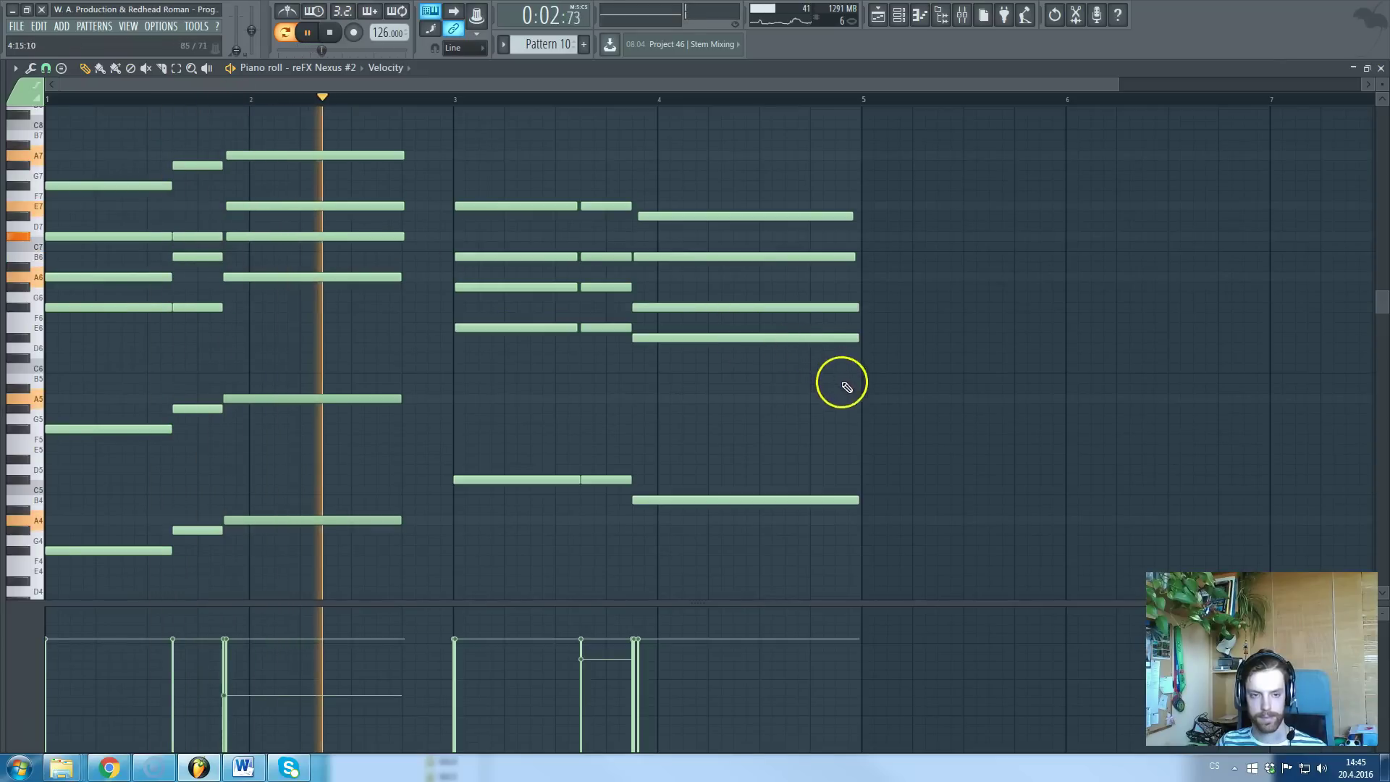
key(space)
- Stagger the starts of the C#7, E7 and A7 notes in the chord just before bar 2, from lowest to highest
scroll(403, 412, up, 8)
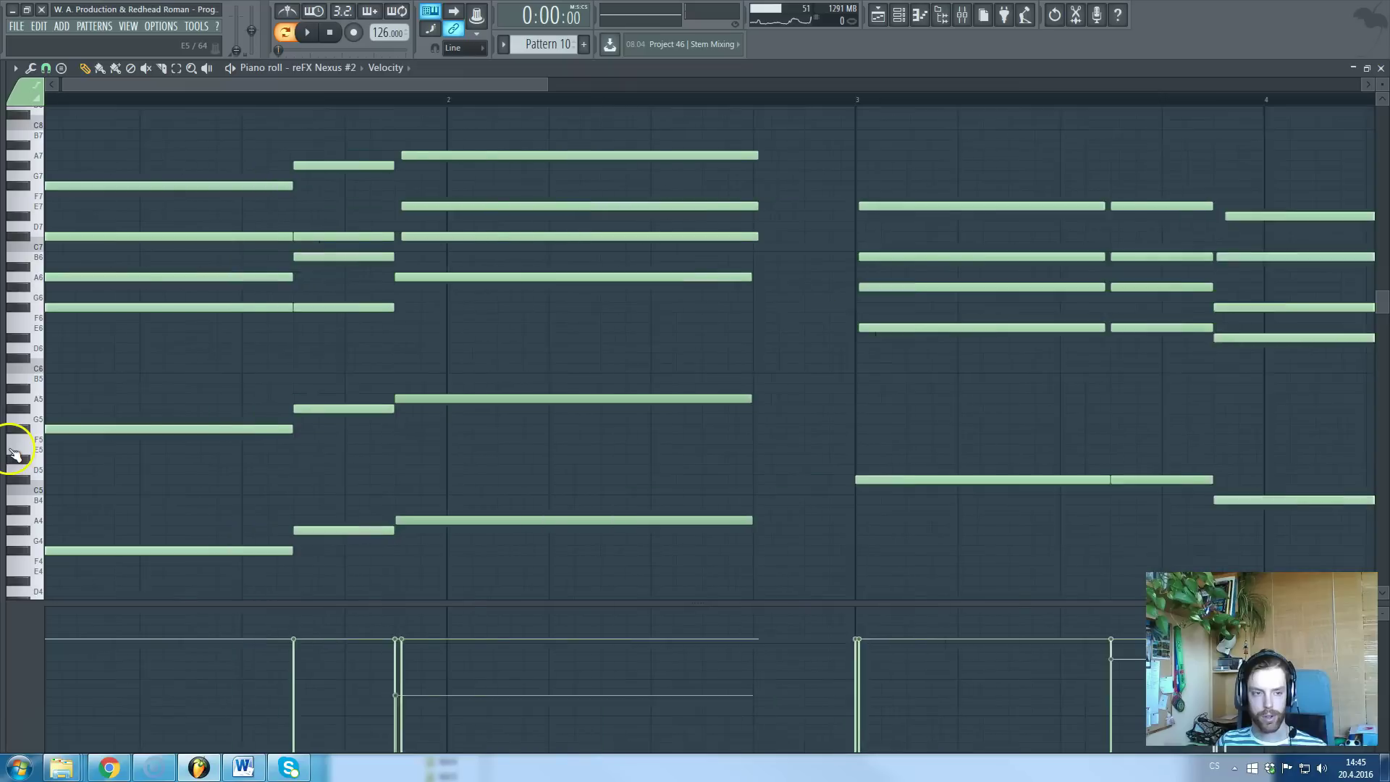
scroll(570, 396, up, 2)
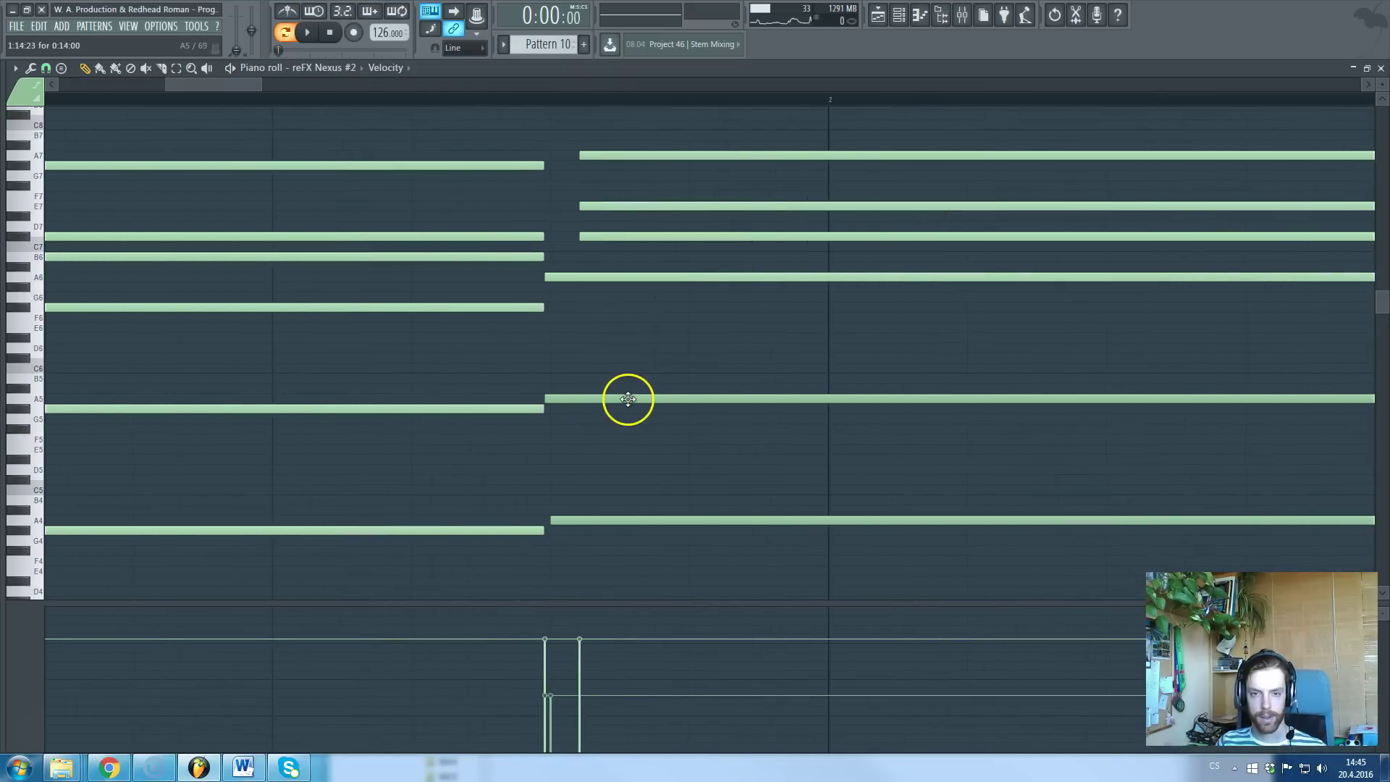
drag(245, 84, 67, 255)
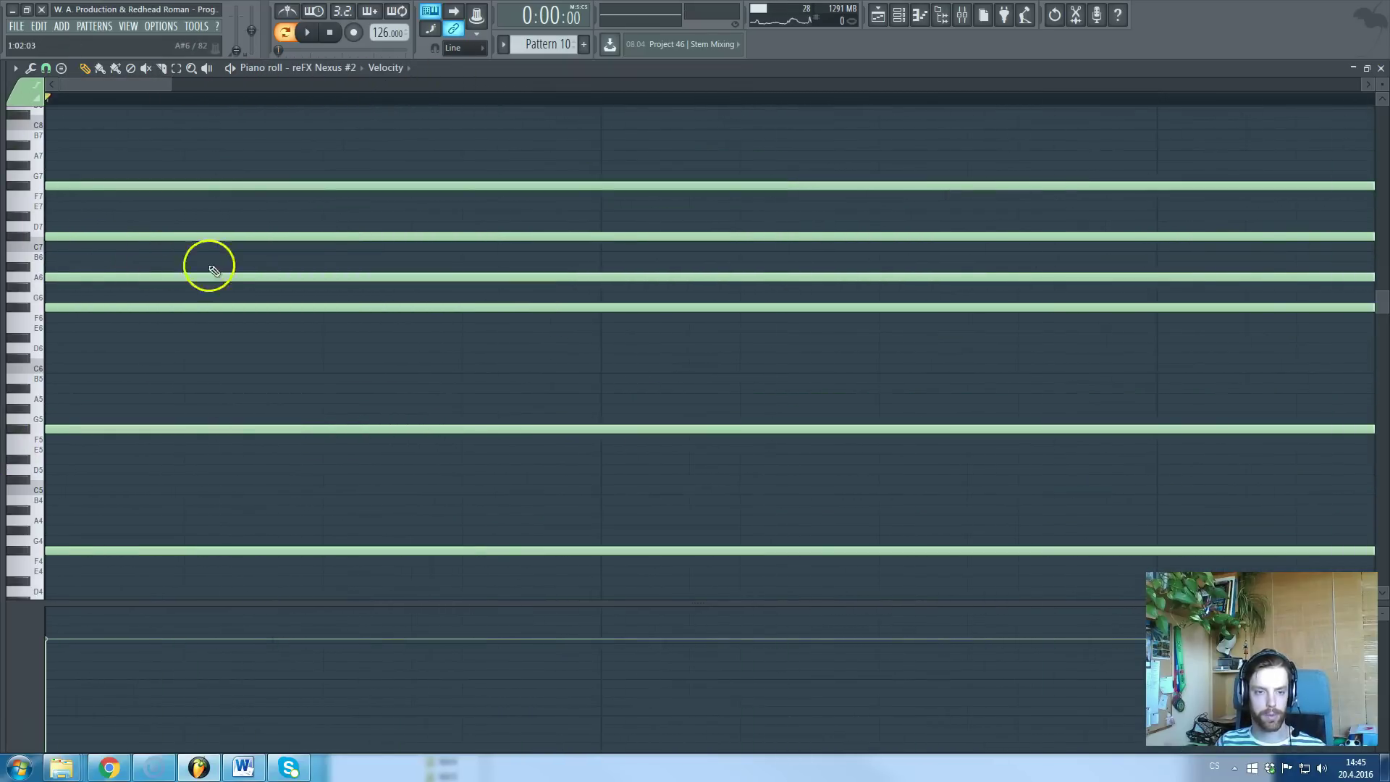
scroll(210, 267, down, 6)
scroll(527, 296, up, 4)
scroll(450, 288, up, 1)
drag(463, 236, 453, 205)
drag(456, 152, 479, 154)
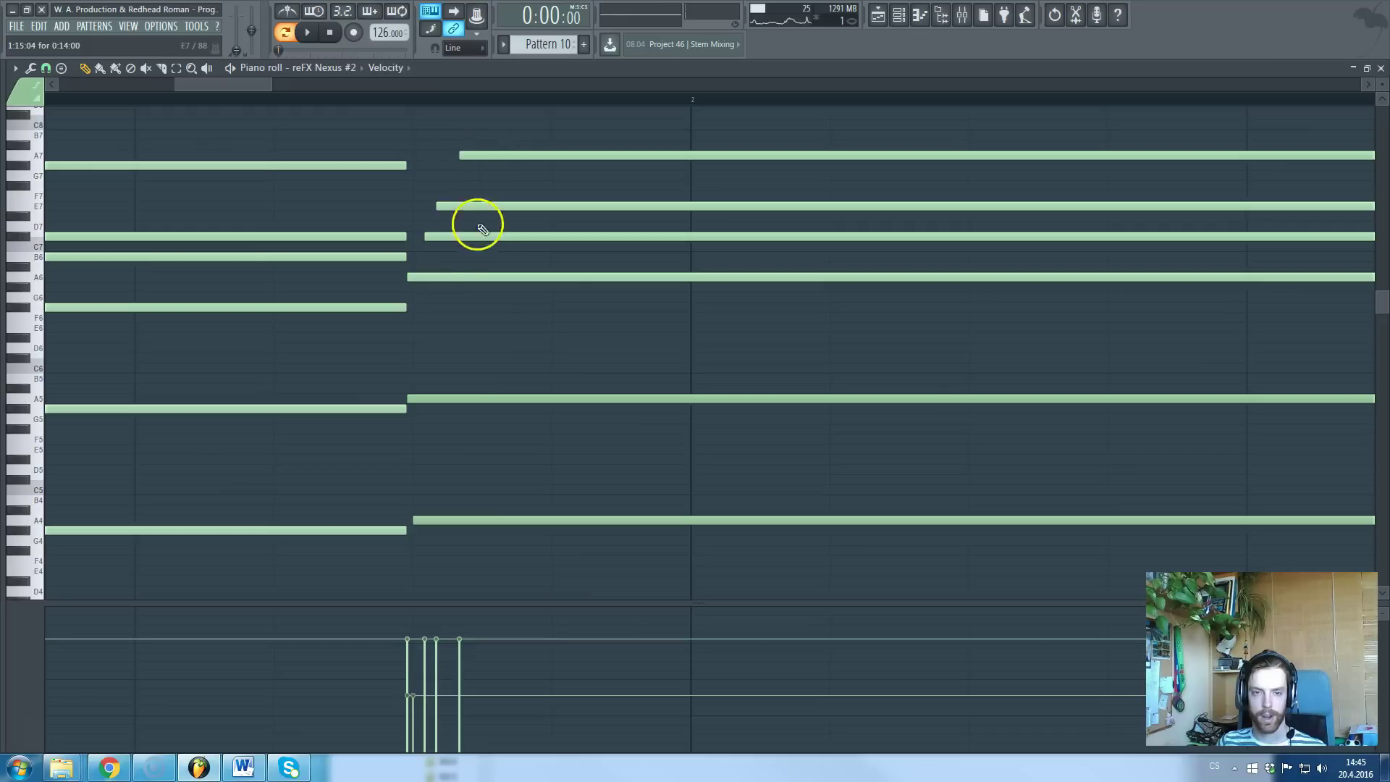
- Examine the staggered note starts of the chord before bar 2, from A4 up to A7, and compare them with the preceding chord
scroll(451, 265, down, 3)
scroll(414, 492, up, 2)
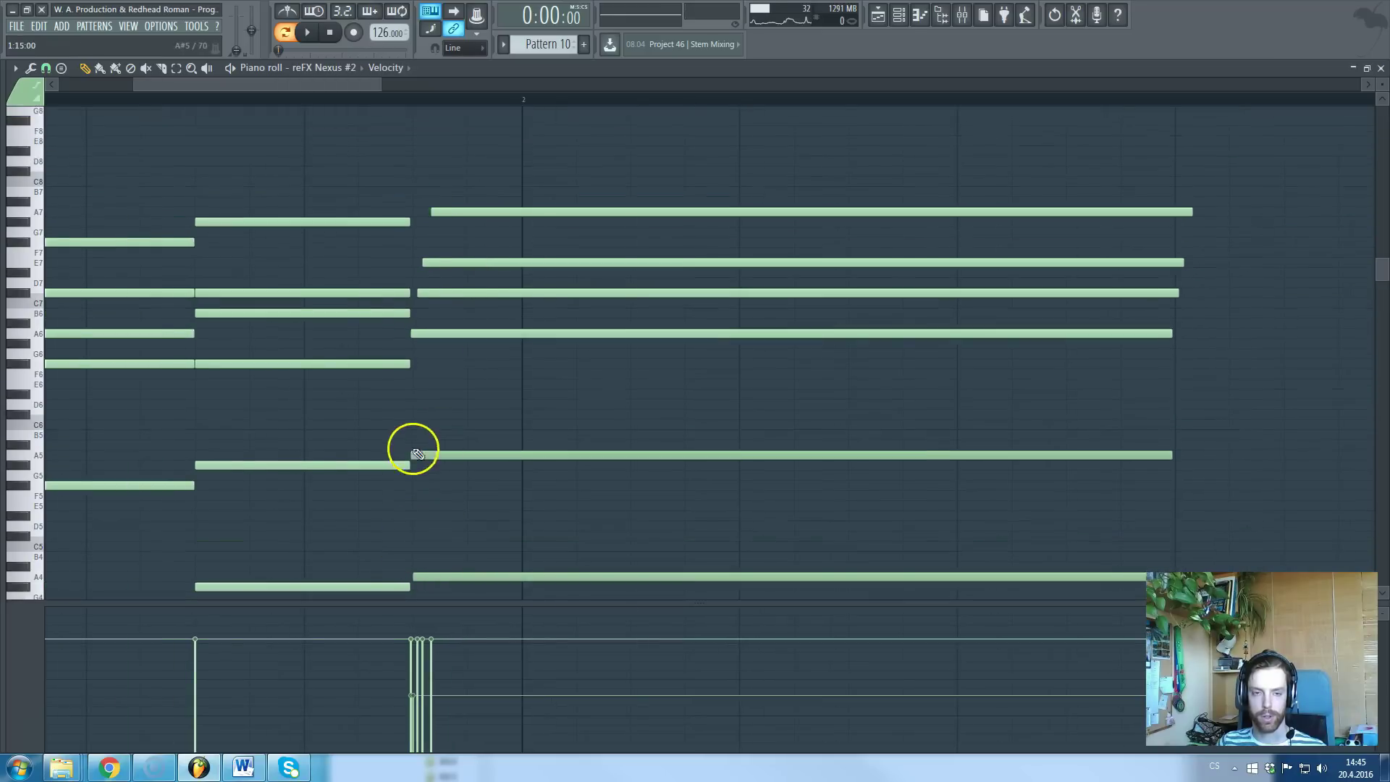
scroll(196, 459, up, 4)
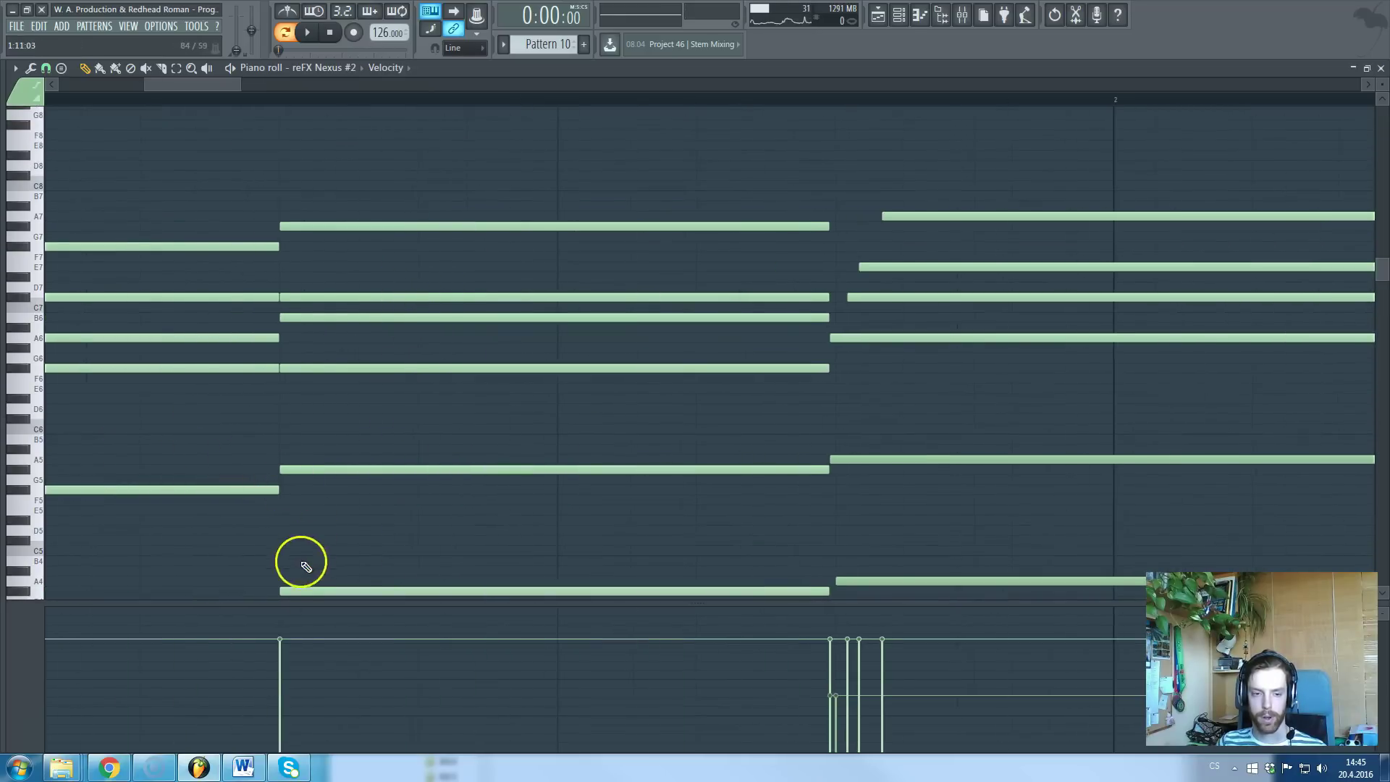
scroll(361, 347, right, 5)
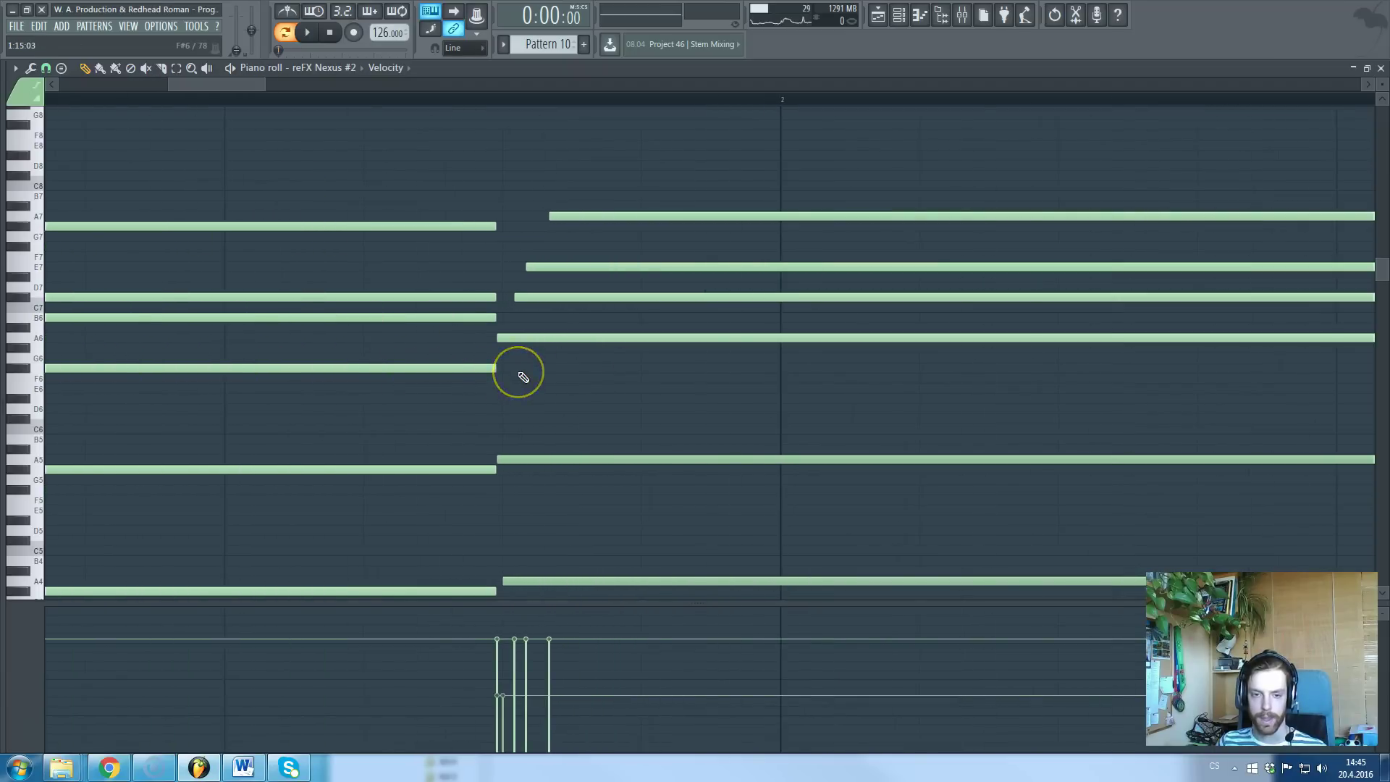
scroll(523, 377, down, 2)
scroll(536, 382, up, 2)
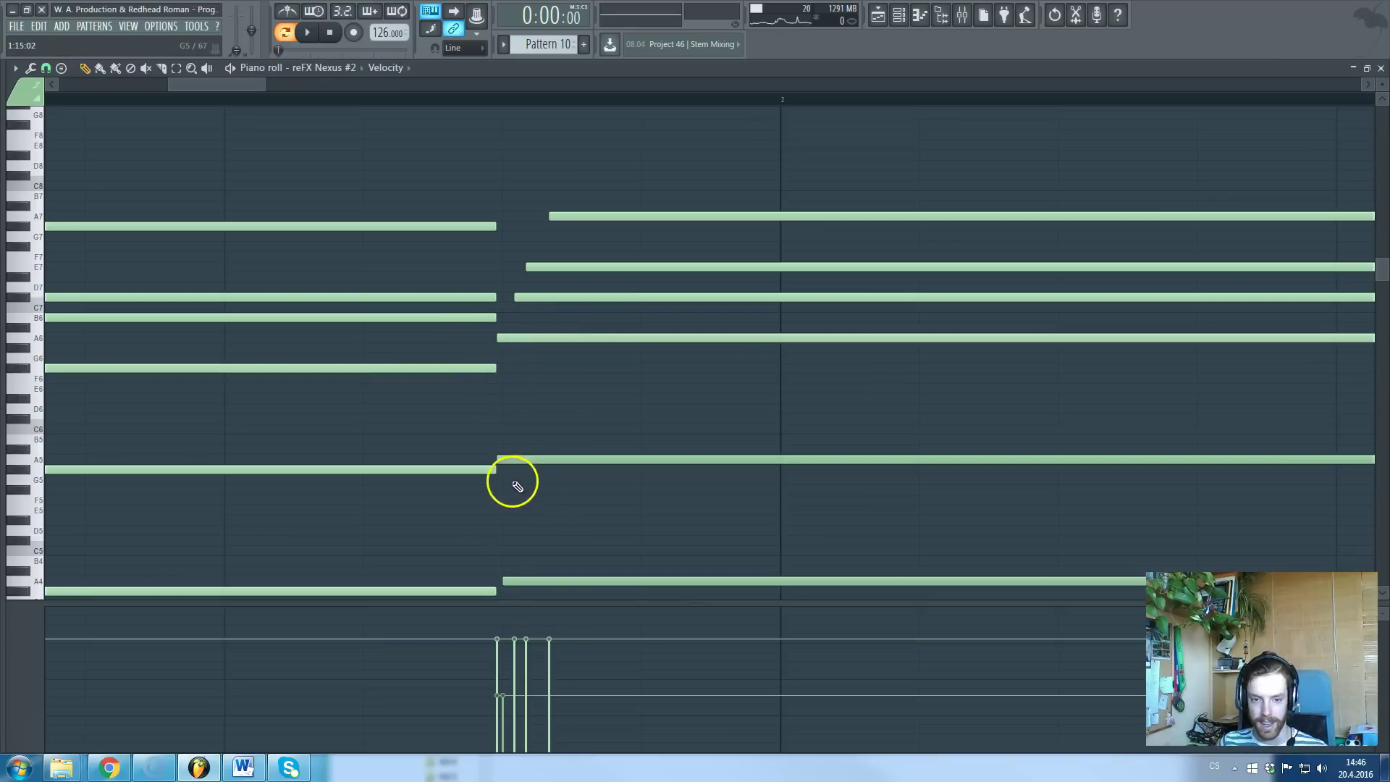
scroll(507, 578, down, 3)
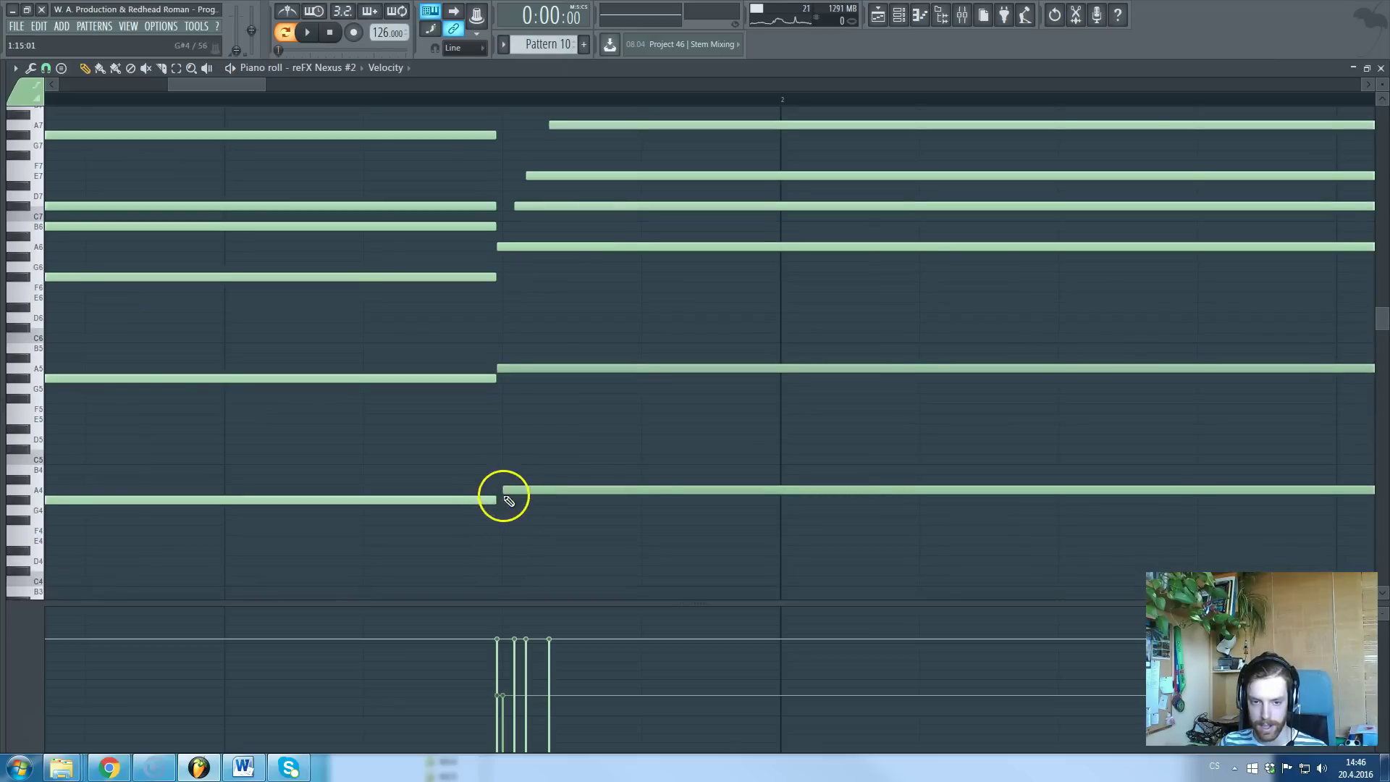
scroll(506, 470, up, 2)
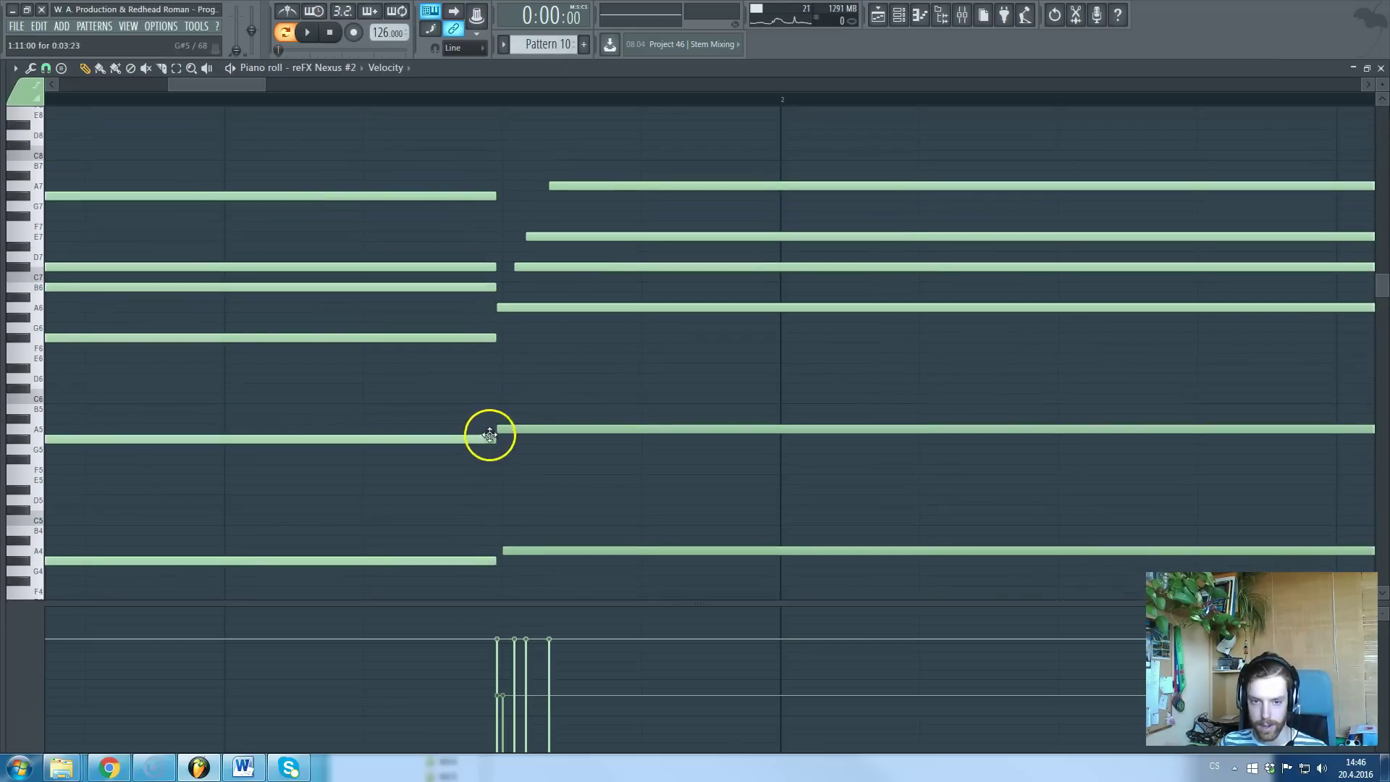
scroll(510, 395, up, 3)
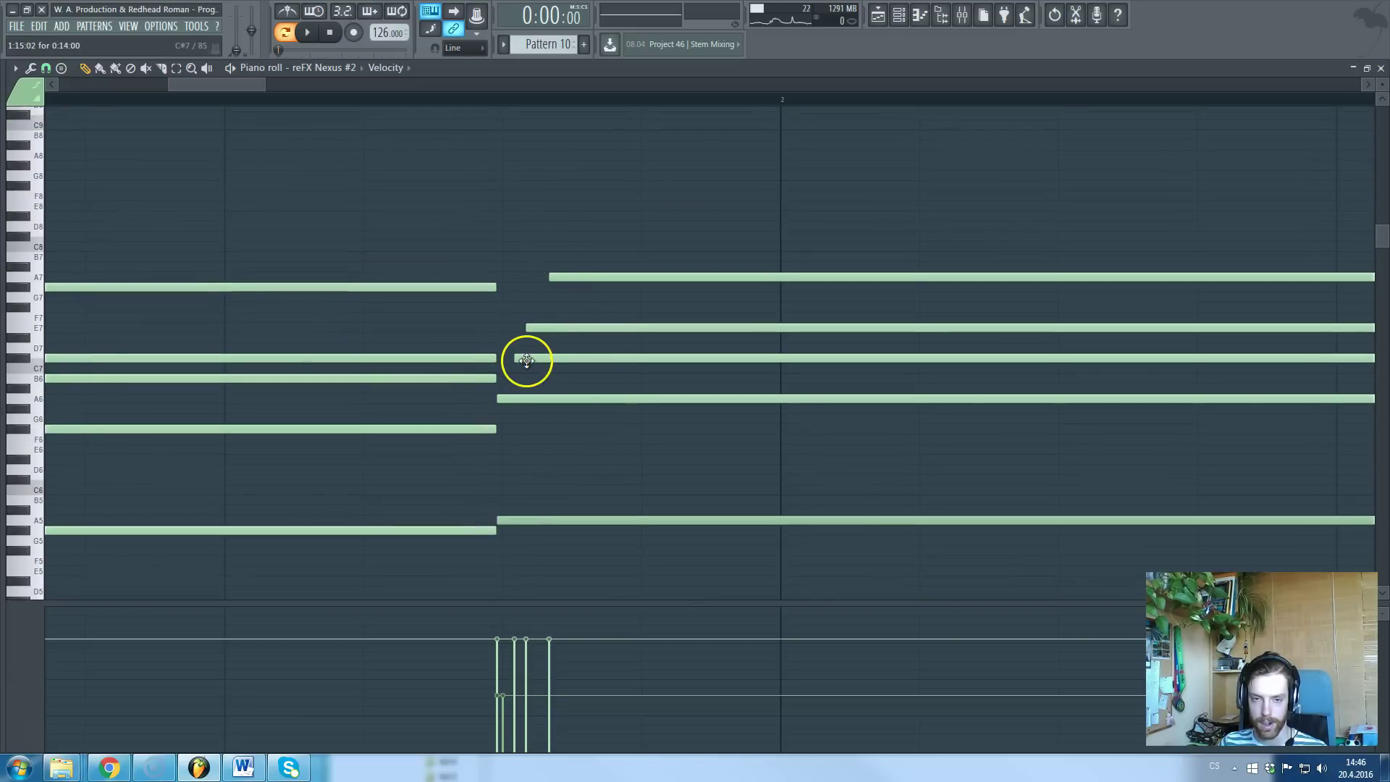
ctrl+scroll(526, 360, down, 3)
scroll(515, 378, down, 3)
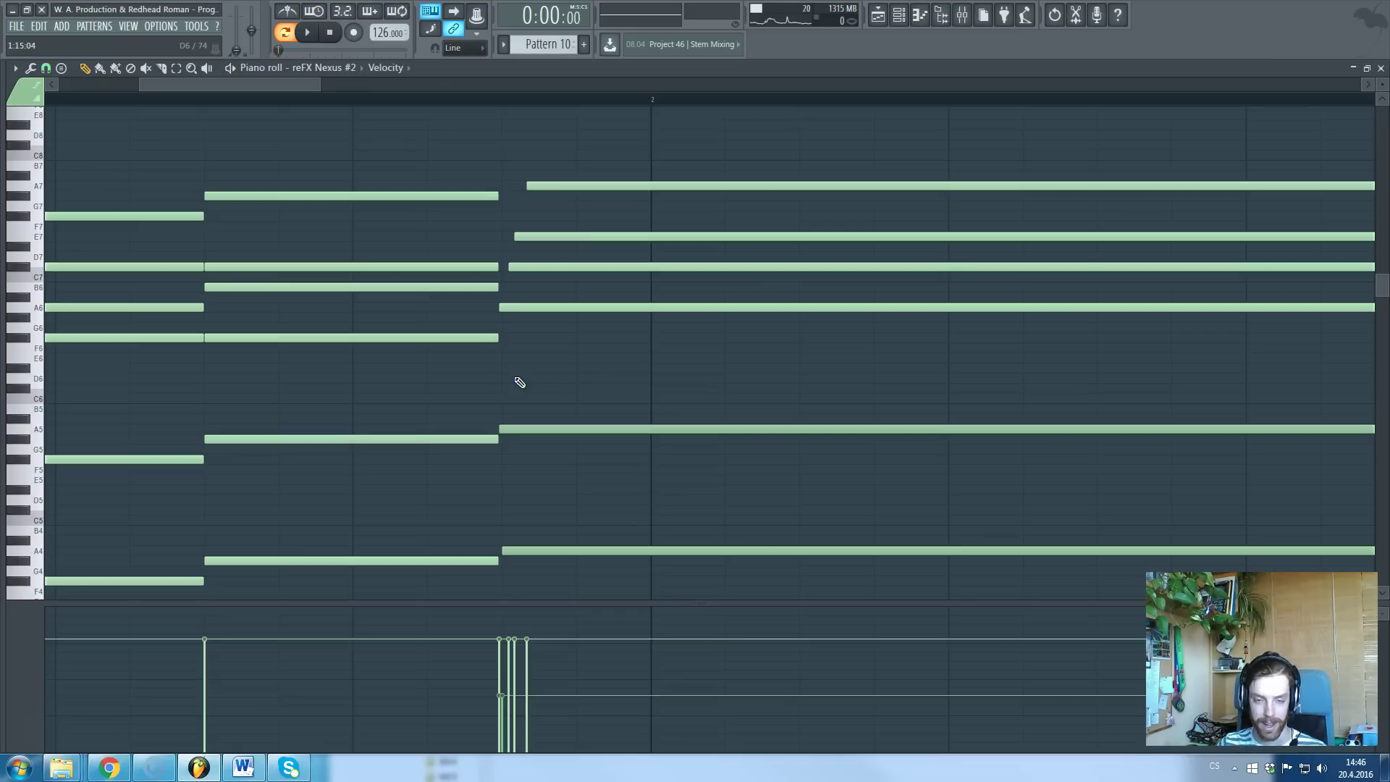
- Return to the playlist, look over the whole arrangement and place the song position at bar 5
key(F7)
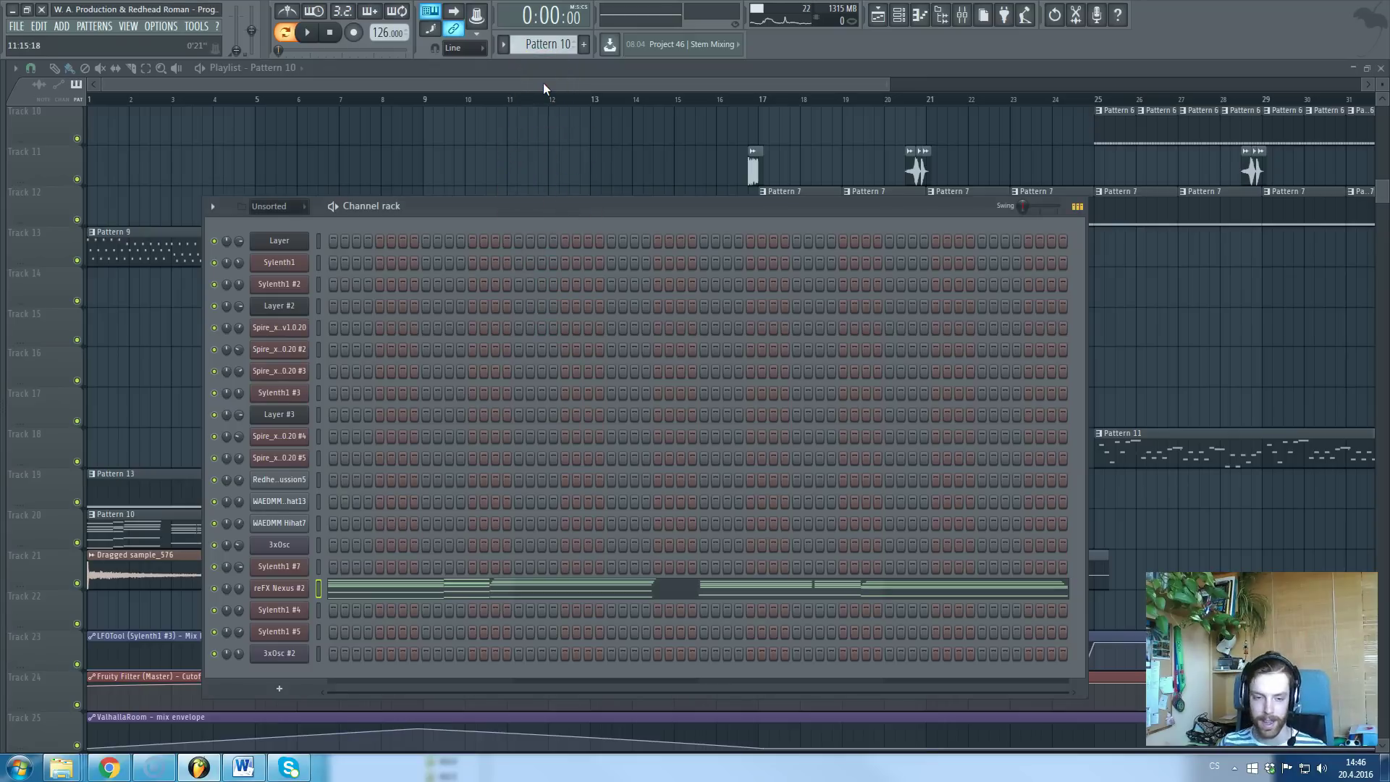
click(496, 78)
scroll(405, 205, down, 2)
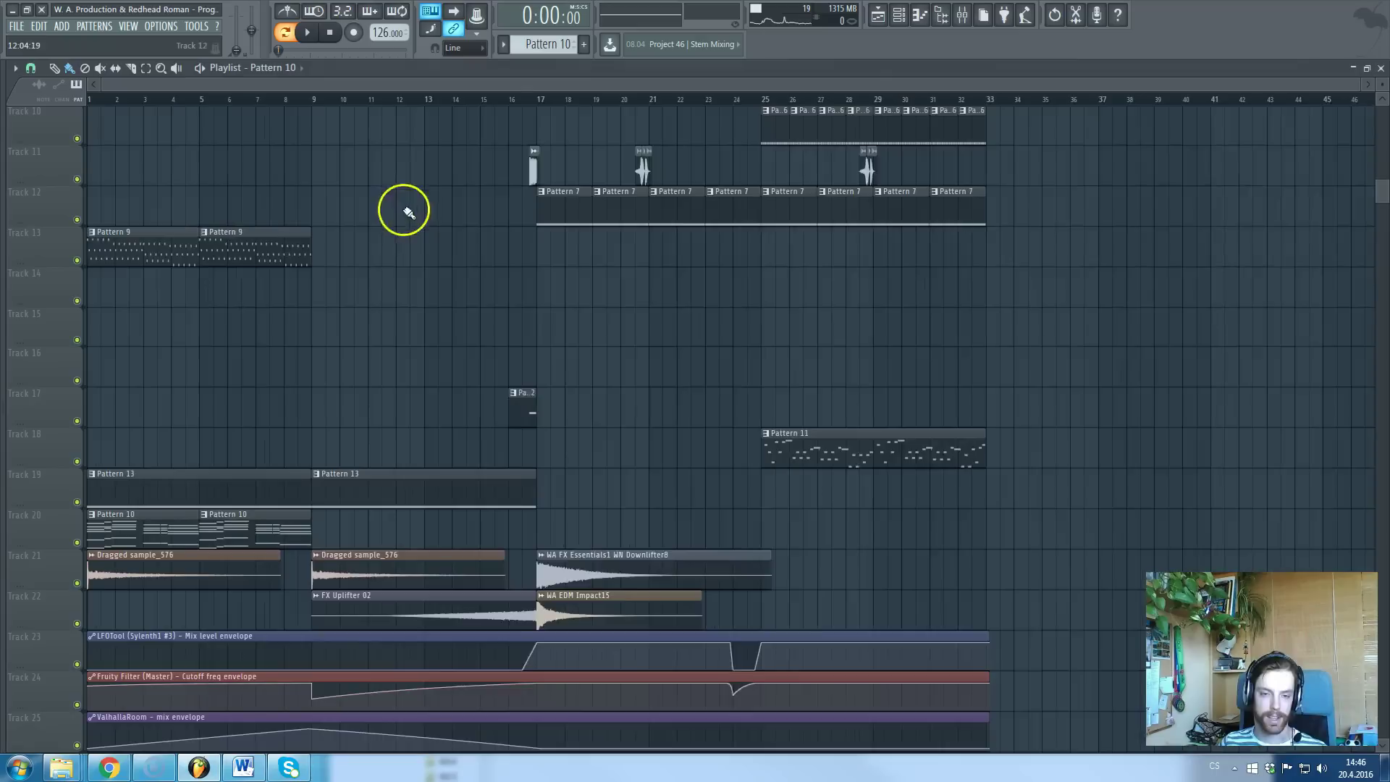
scroll(406, 205, up, 3)
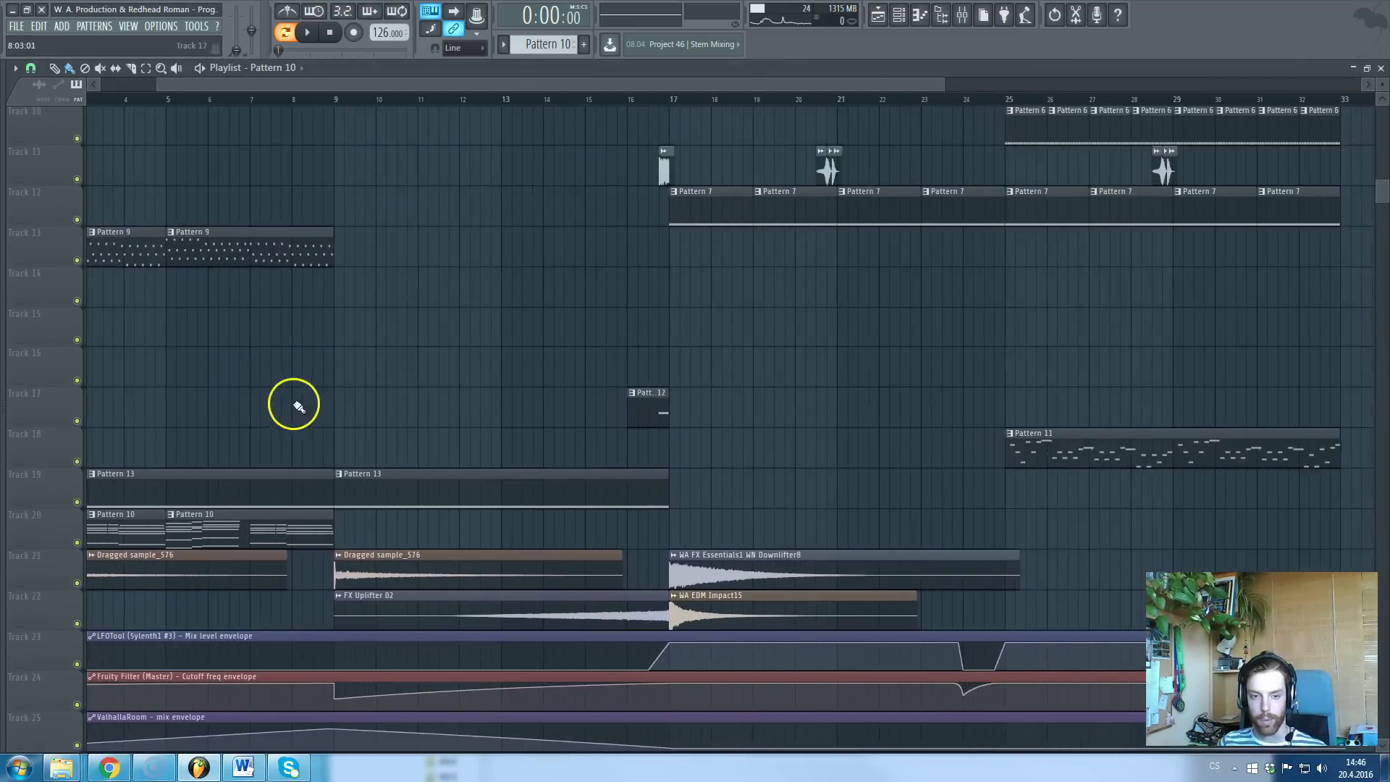
scroll(289, 404, up, 3)
scroll(352, 367, down, 2)
scroll(326, 283, down, 4)
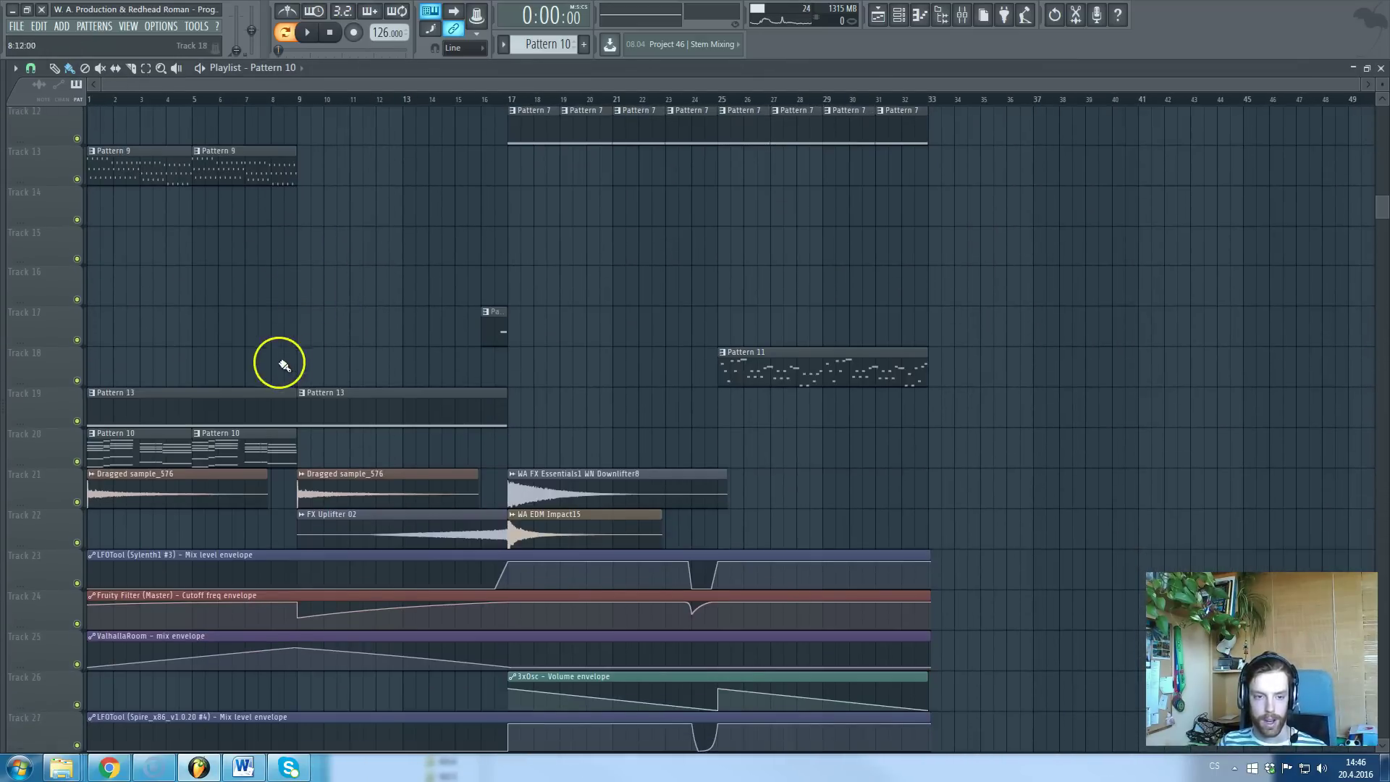
scroll(217, 134, up, 4)
click(195, 102)
- Move the song position to bar 9 and look through the patterns and clips of the section that starts there
scroll(298, 236, down, 4)
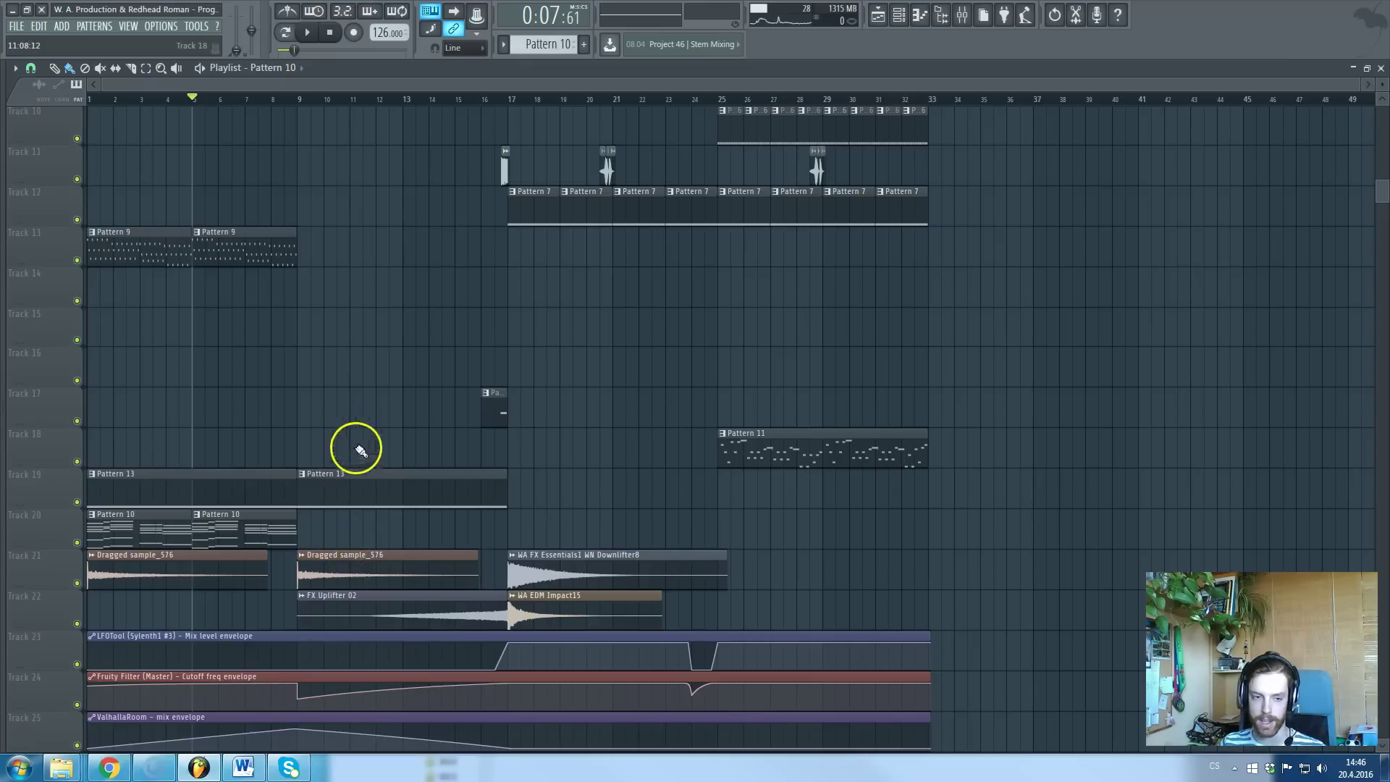
scroll(340, 412, up, 6)
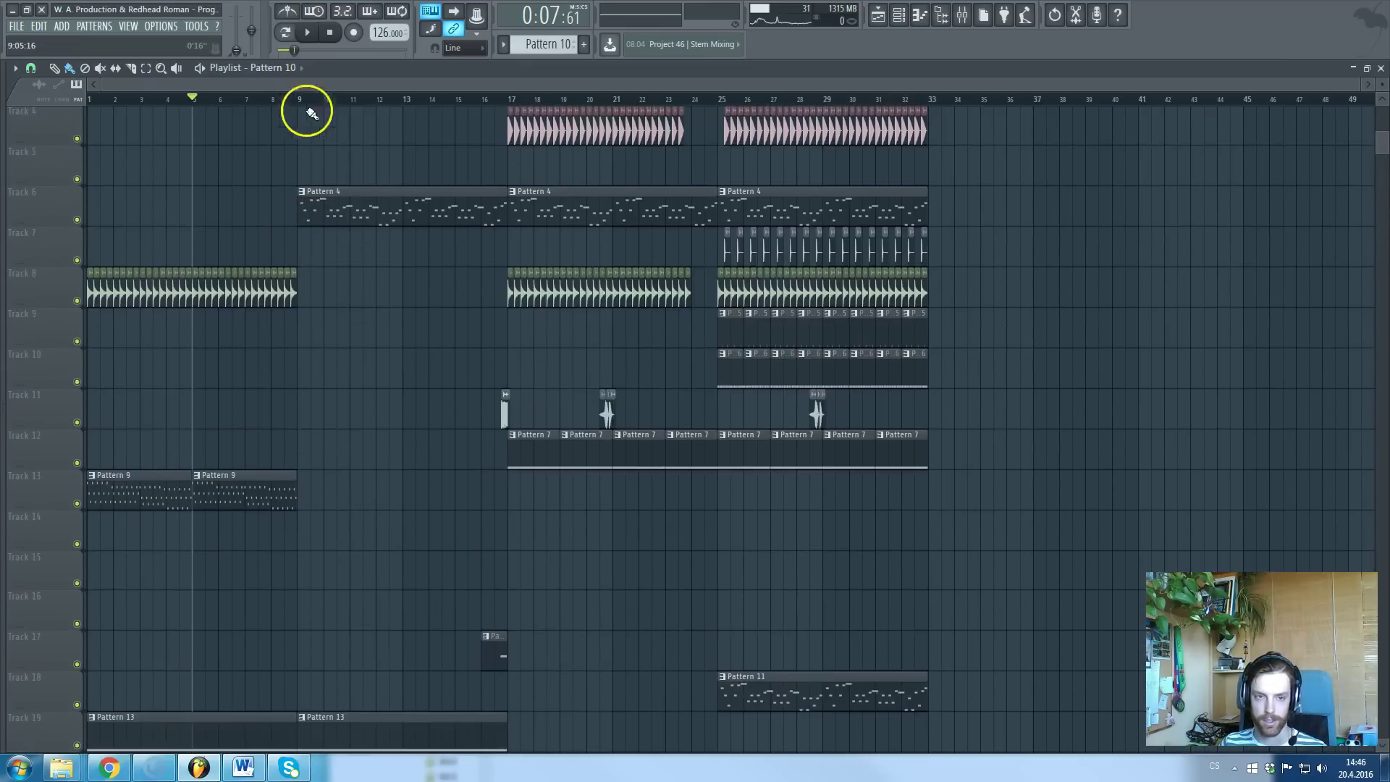
click(297, 96)
scroll(341, 233, up, 3)
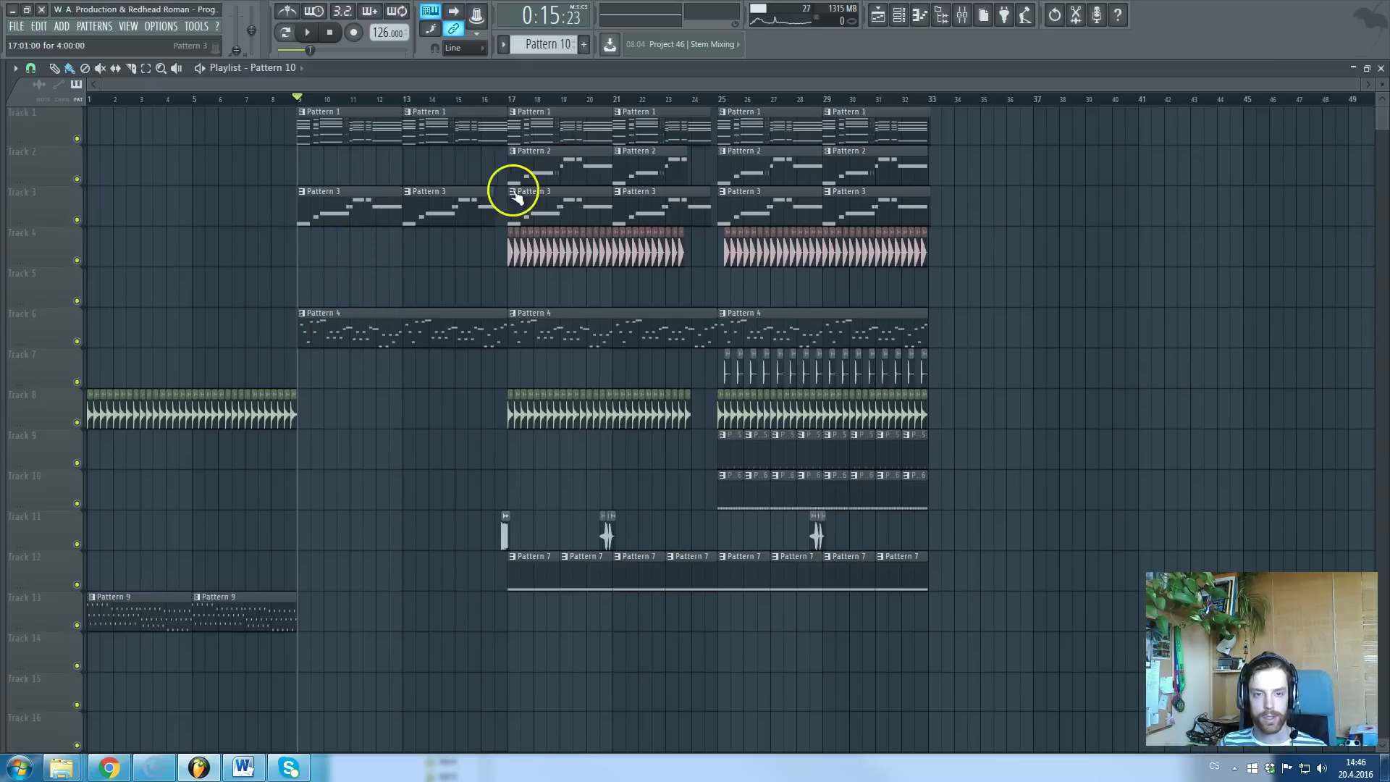
scroll(462, 257, down, 6)
scroll(461, 258, down, 7)
scroll(477, 444, up, 14)
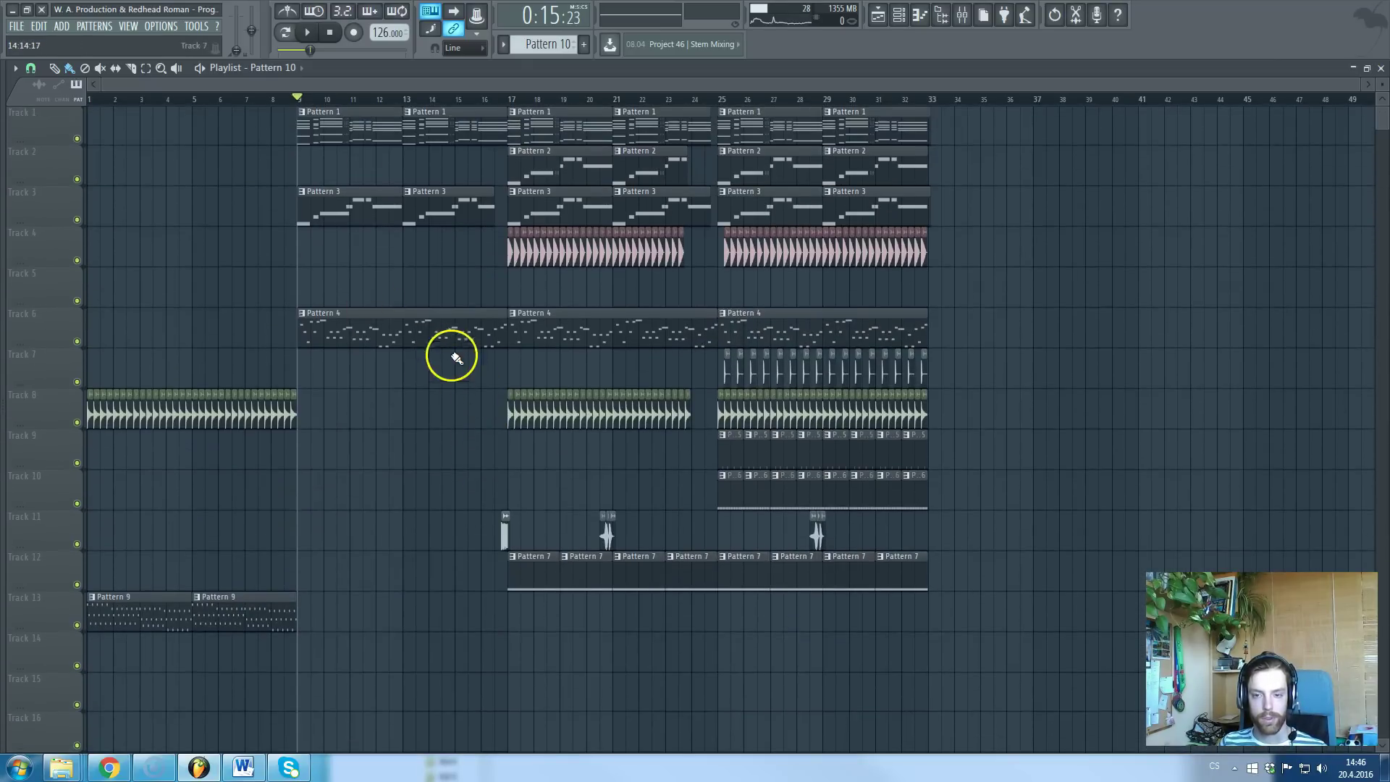
- Open Pattern 2 from bar 17, play it briefly on its own and return to the playlist
double_click(511, 171)
click(307, 32)
key(space)
click(446, 71)
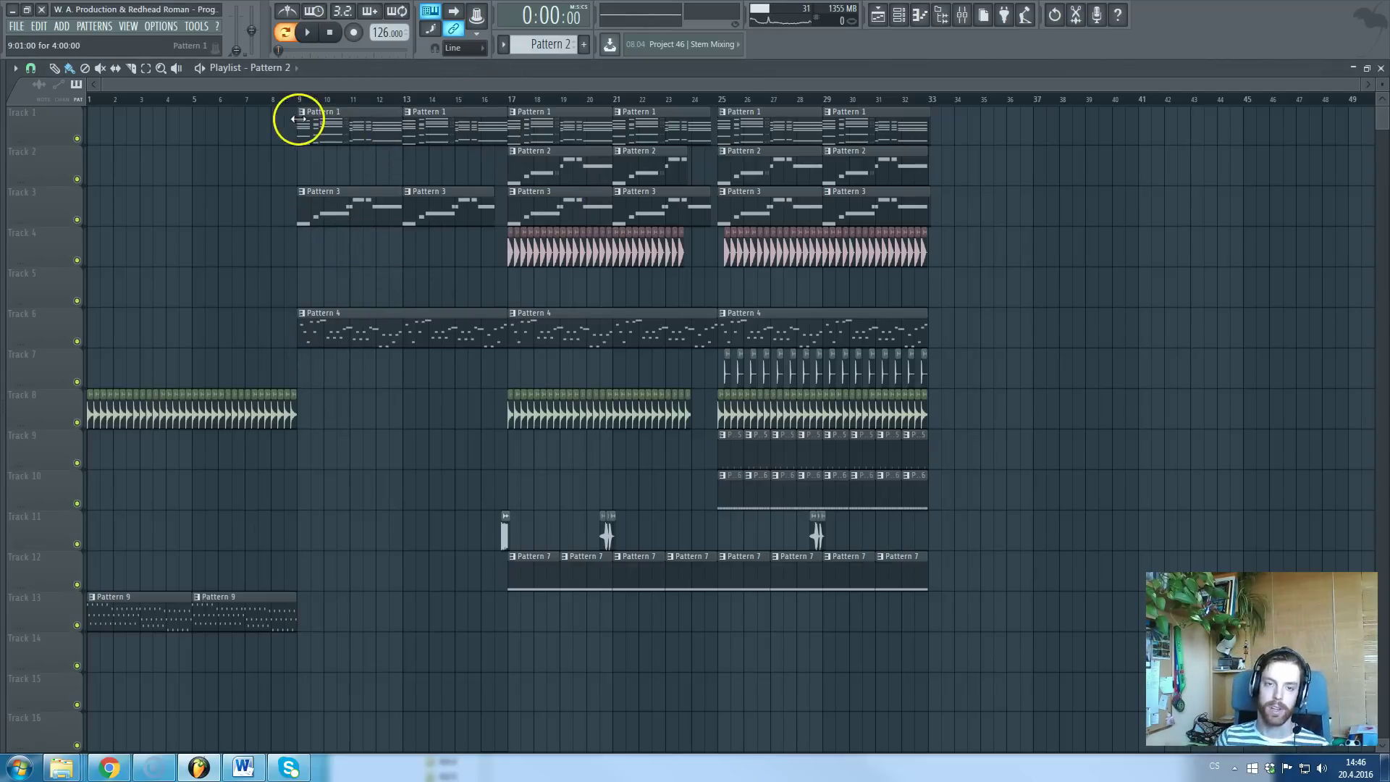
- Look through the automation clips down to the Master filter cutoff envelope on Track 39 and return to the first playlist track
scroll(363, 362, down, 8)
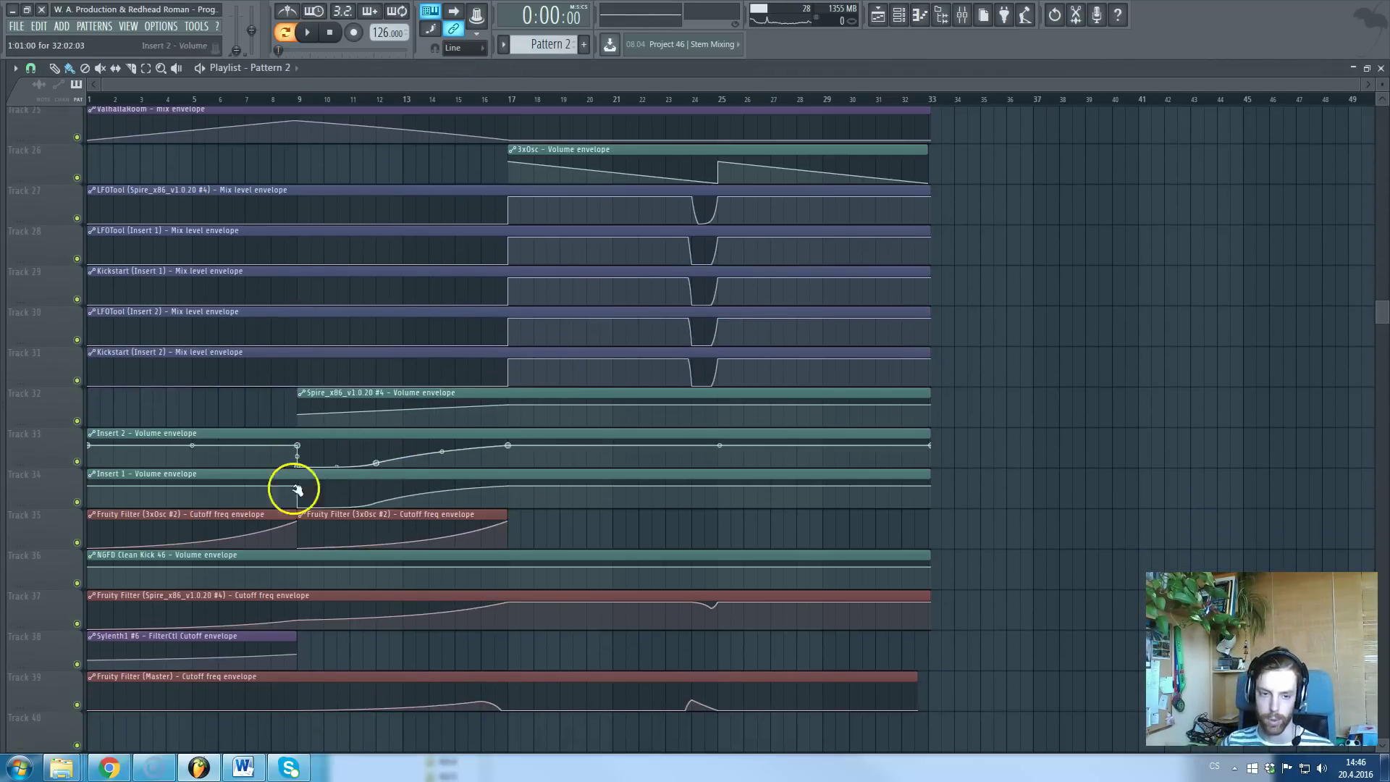
scroll(457, 449, down, 2)
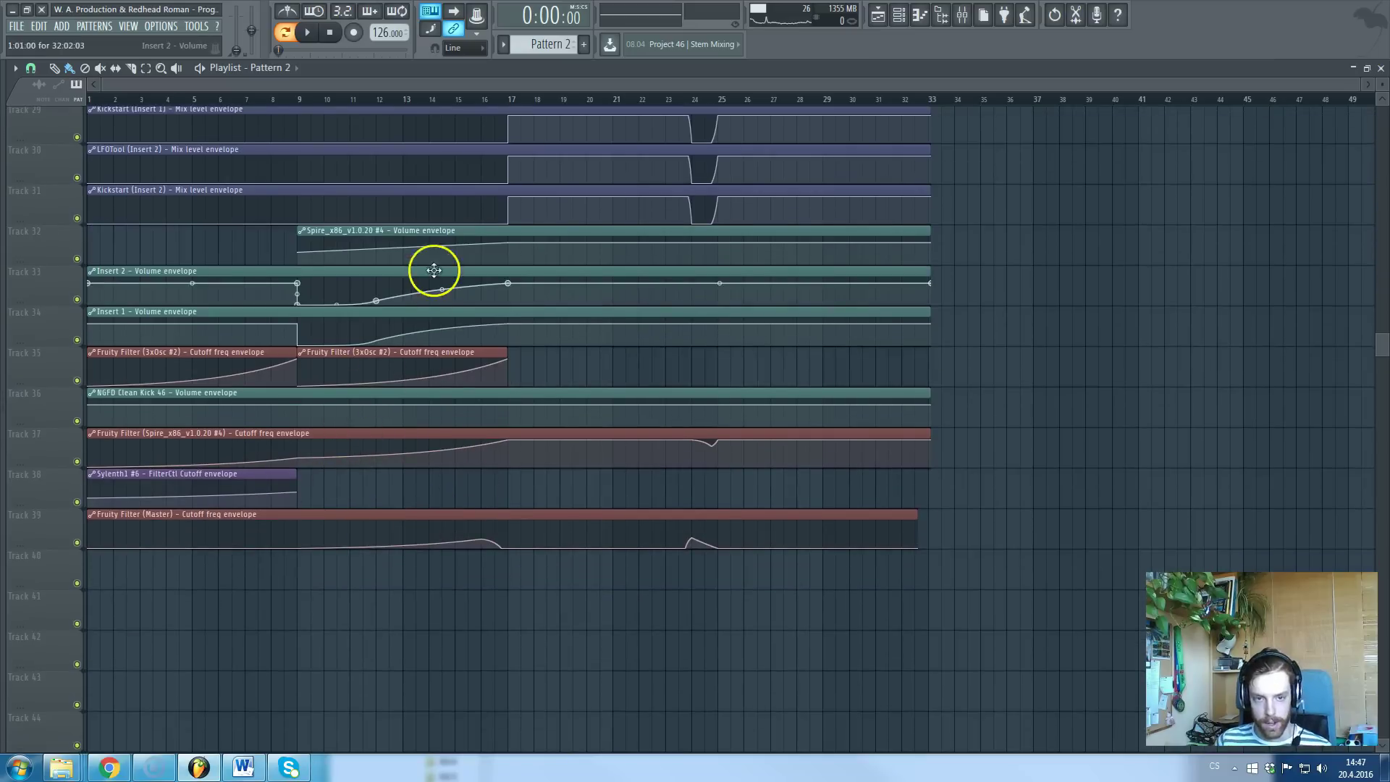
scroll(457, 551, down, 2)
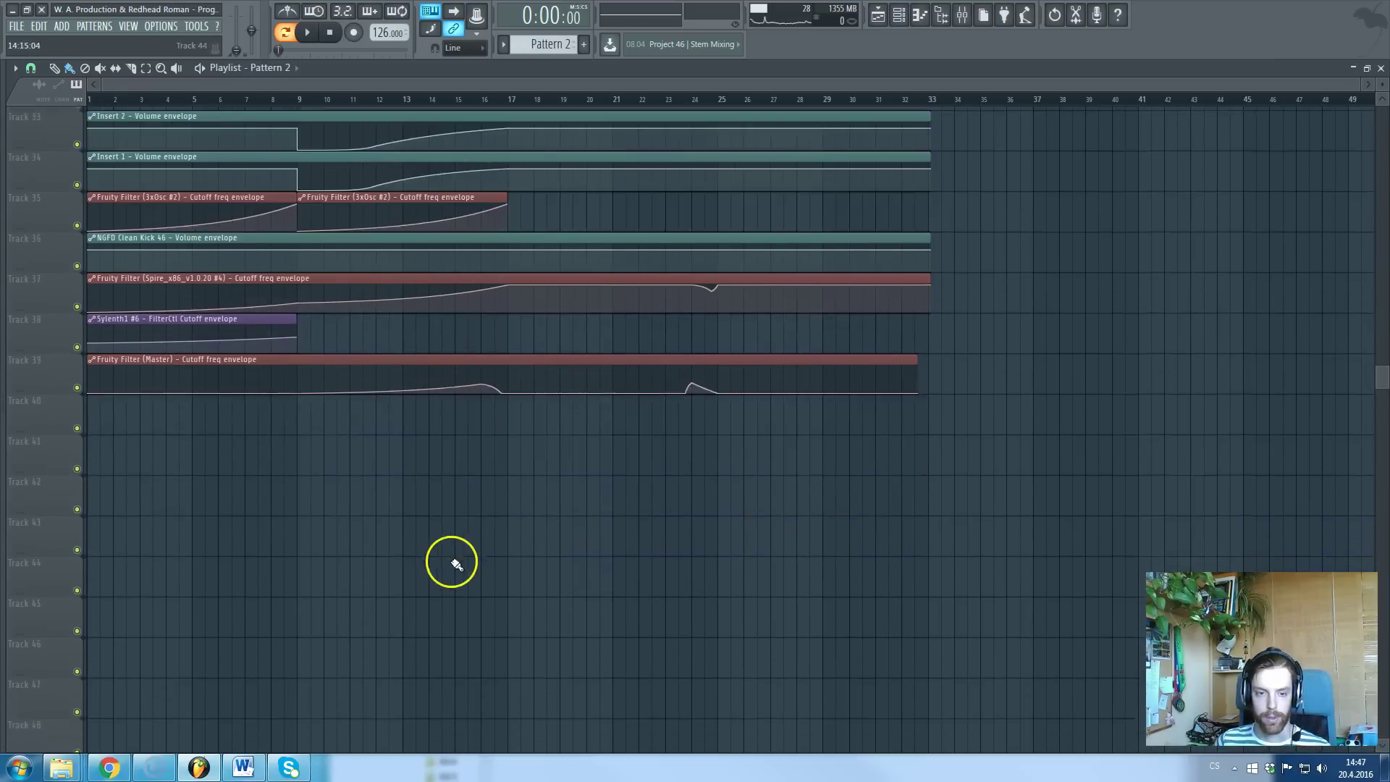
scroll(460, 553, up, 13)
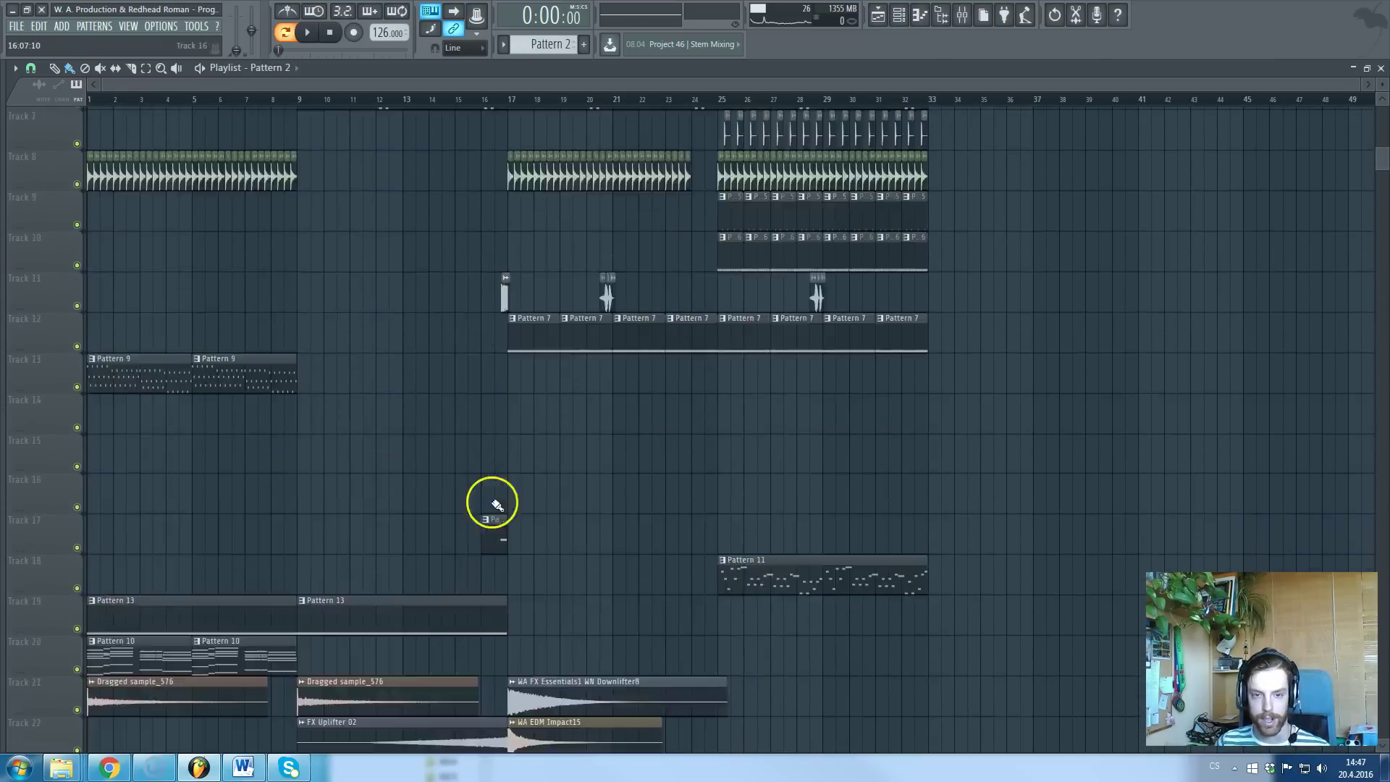
scroll(478, 499, up, 3)
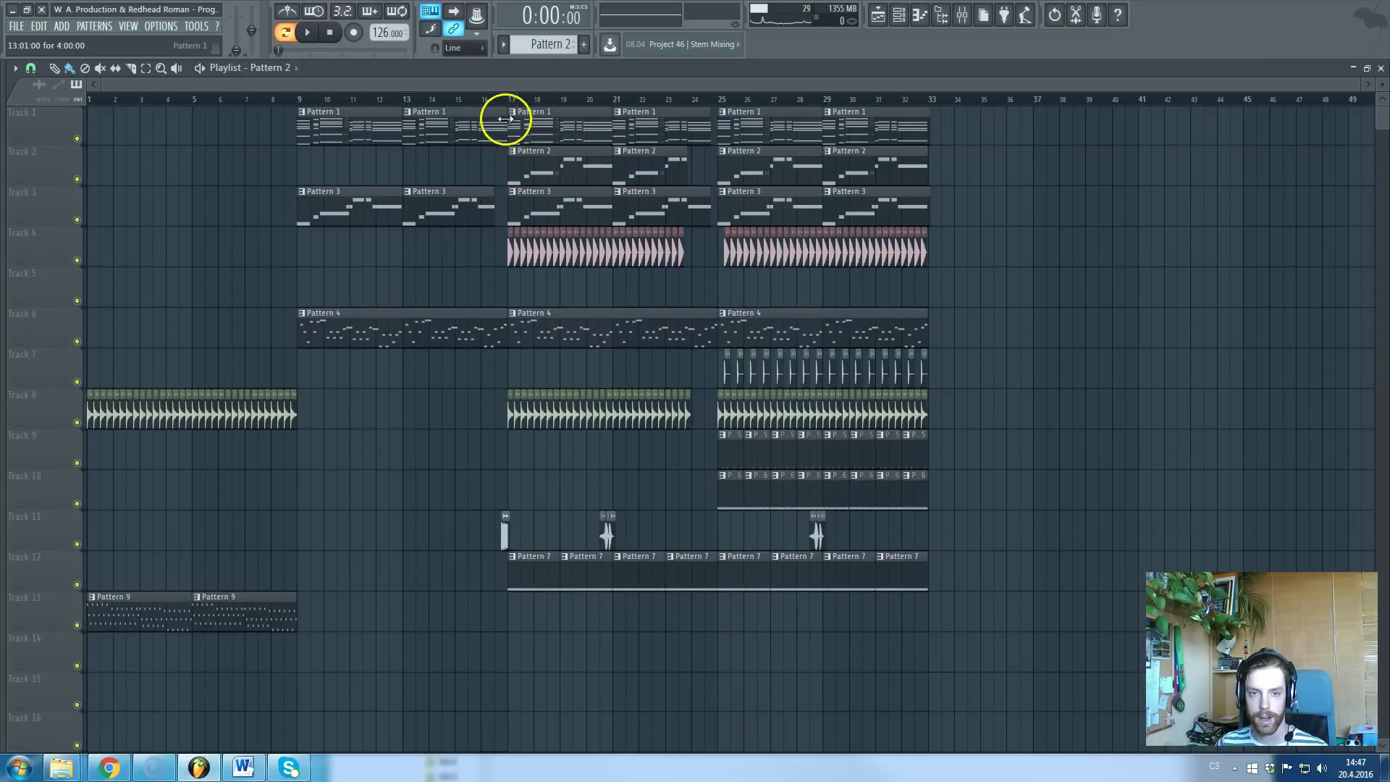
- Open Pattern 12 just before bar 17, view its Sylenth1 #5 instrument and return to the playlist
scroll(496, 280, down, 6)
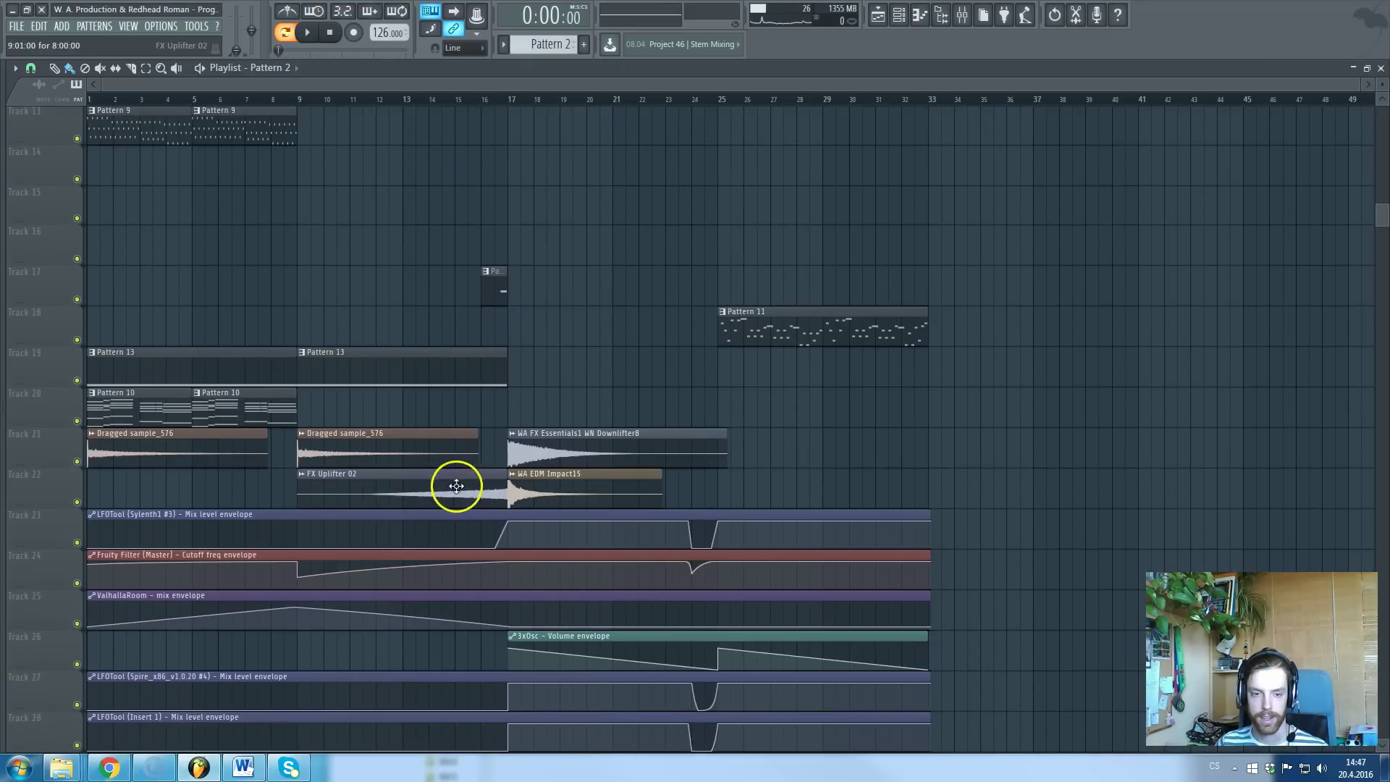
scroll(487, 449, up, 1)
scroll(501, 439, up, 4)
click(500, 418)
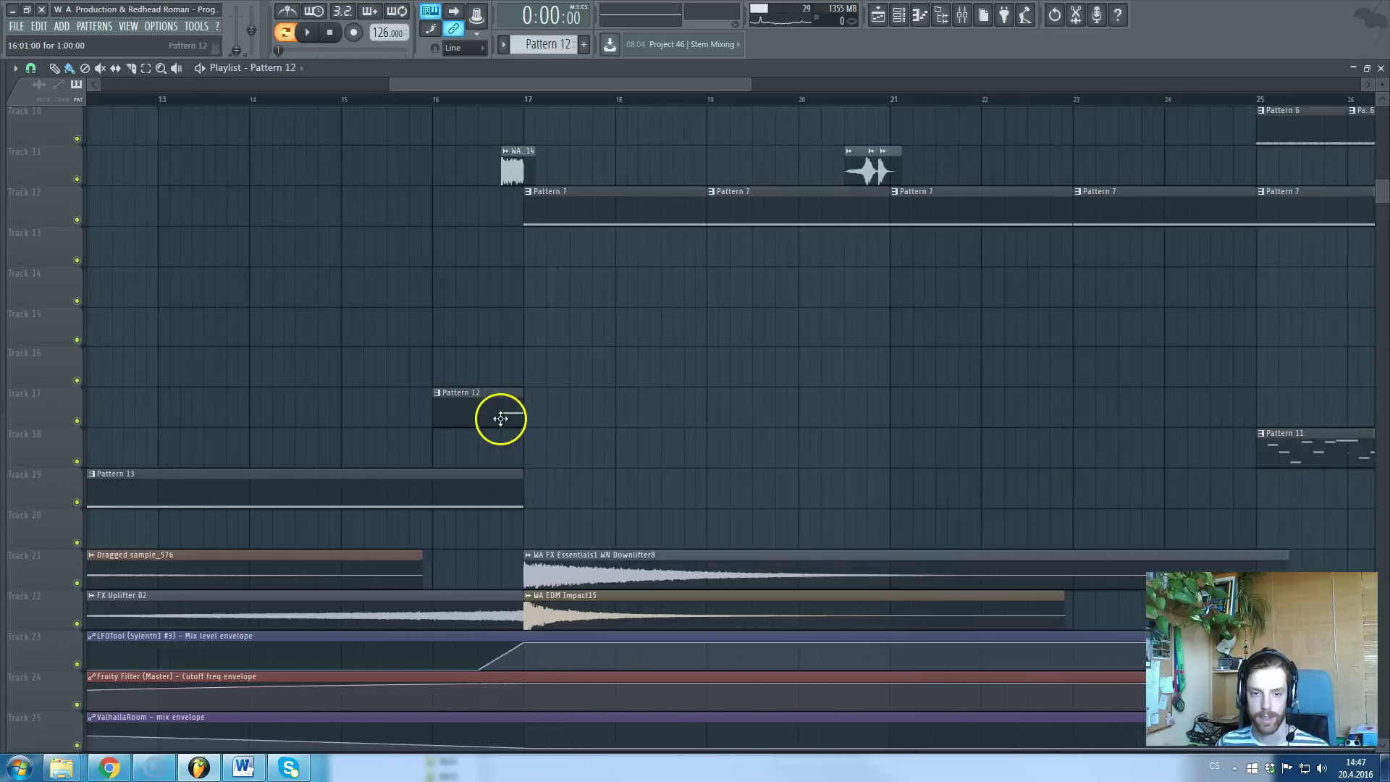
double_click(501, 418)
click(305, 634)
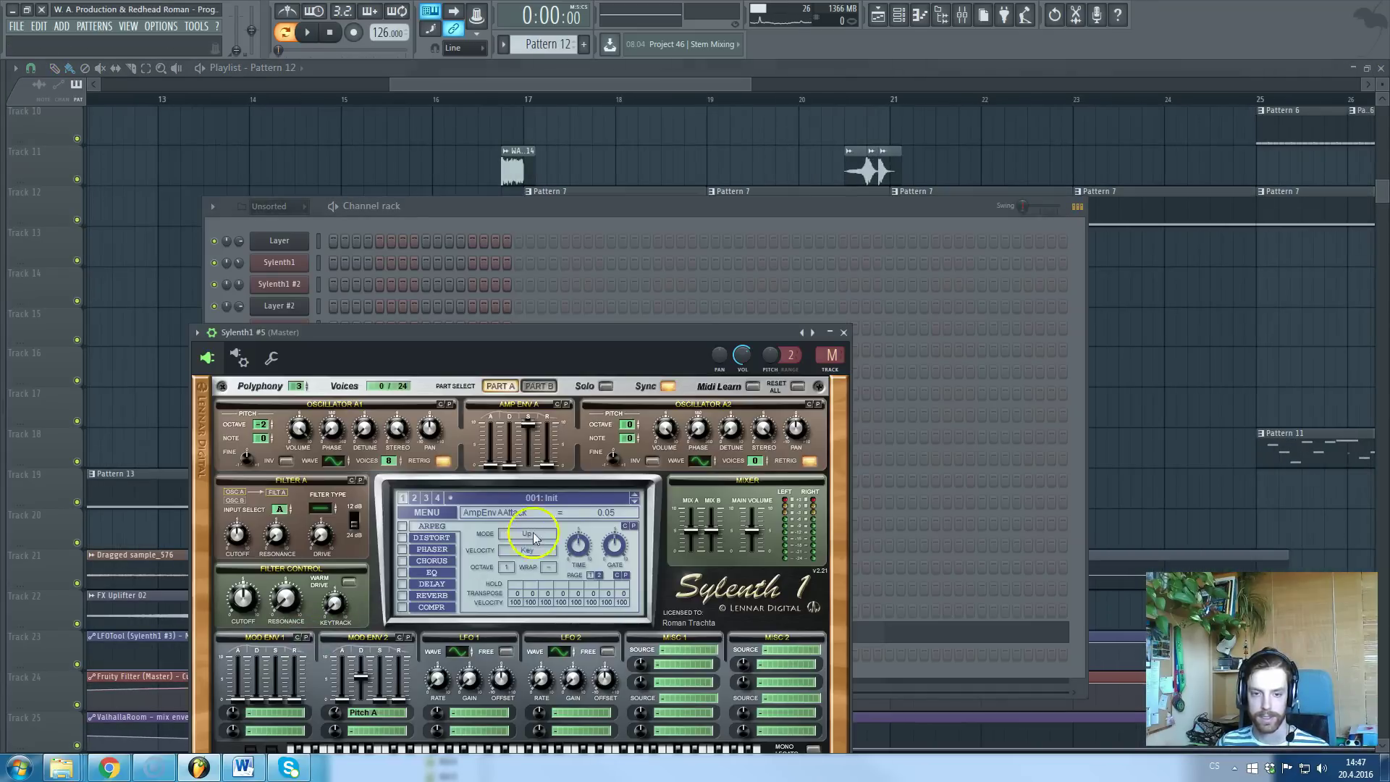
key(Escape)
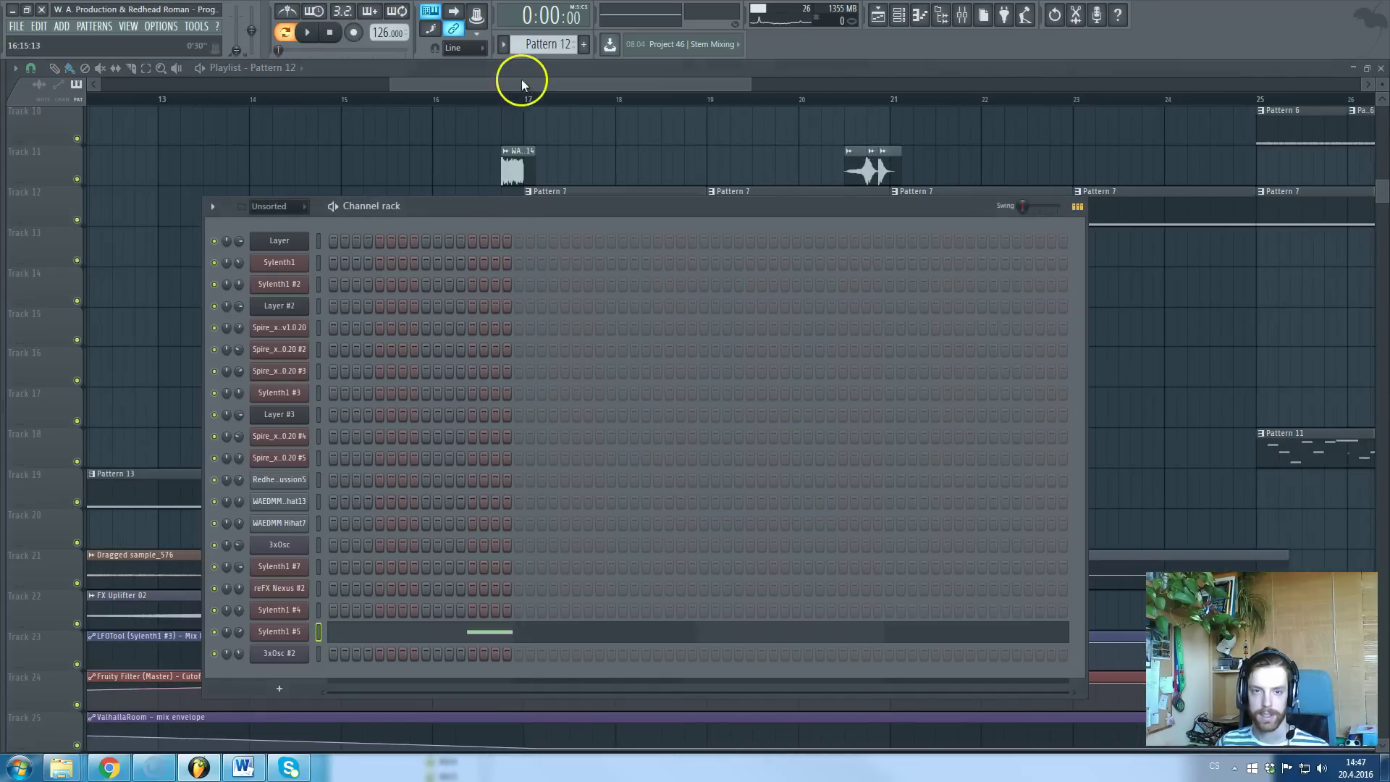
key(Escape)
- Select bars 17 to 25 as the playback range and look over the clips inside that section
scroll(459, 350, up, 6)
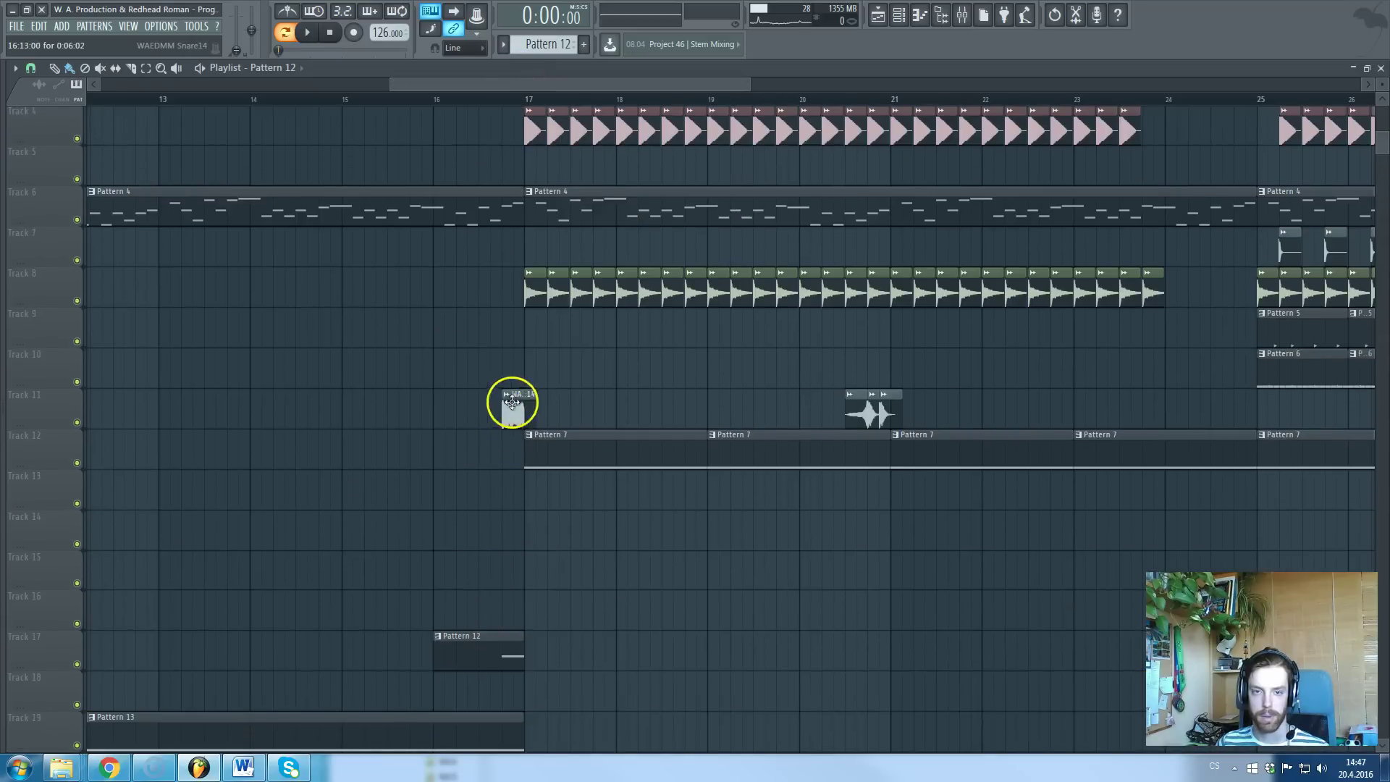
scroll(505, 406, up, 3)
scroll(529, 300, down, 2)
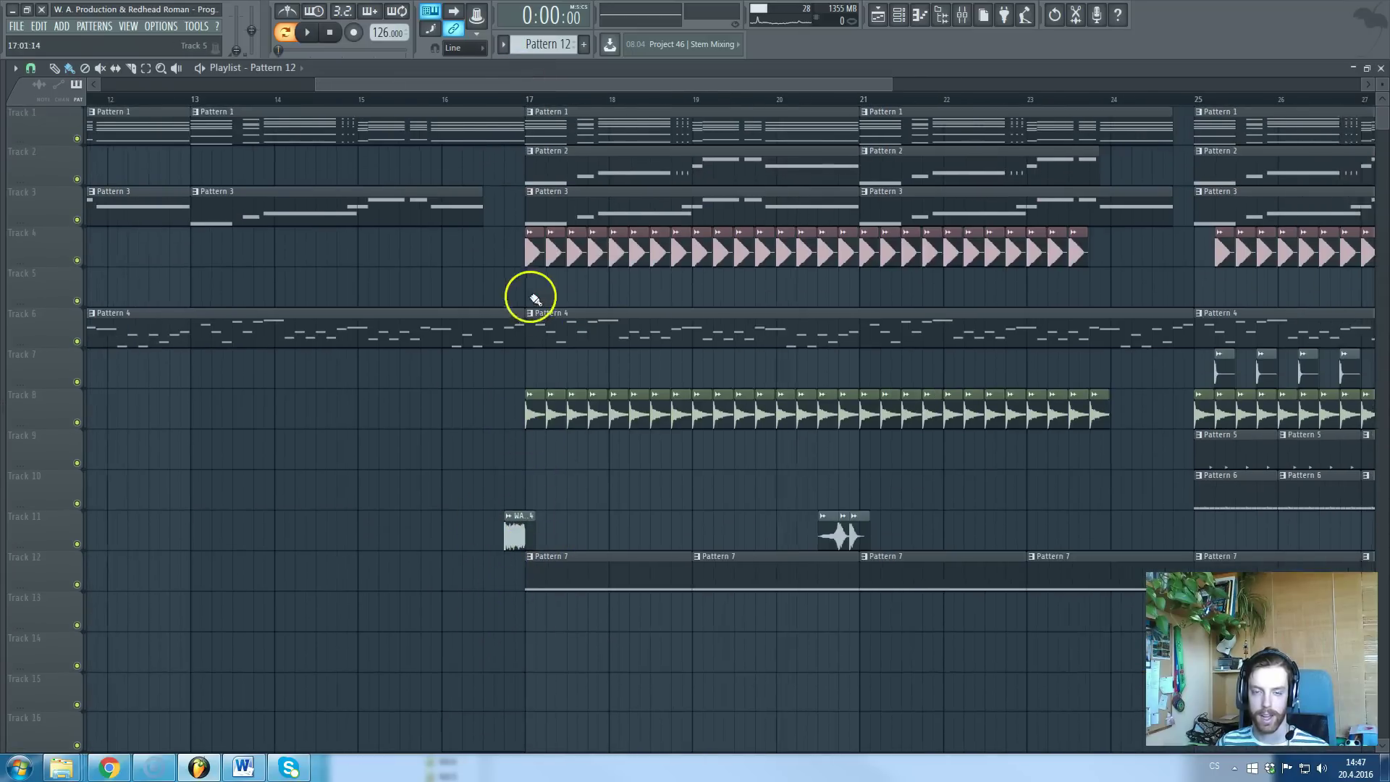
scroll(529, 299, down, 2)
scroll(750, 307, up, 2)
scroll(459, 186, down, 2)
drag(387, 101, 1002, 137)
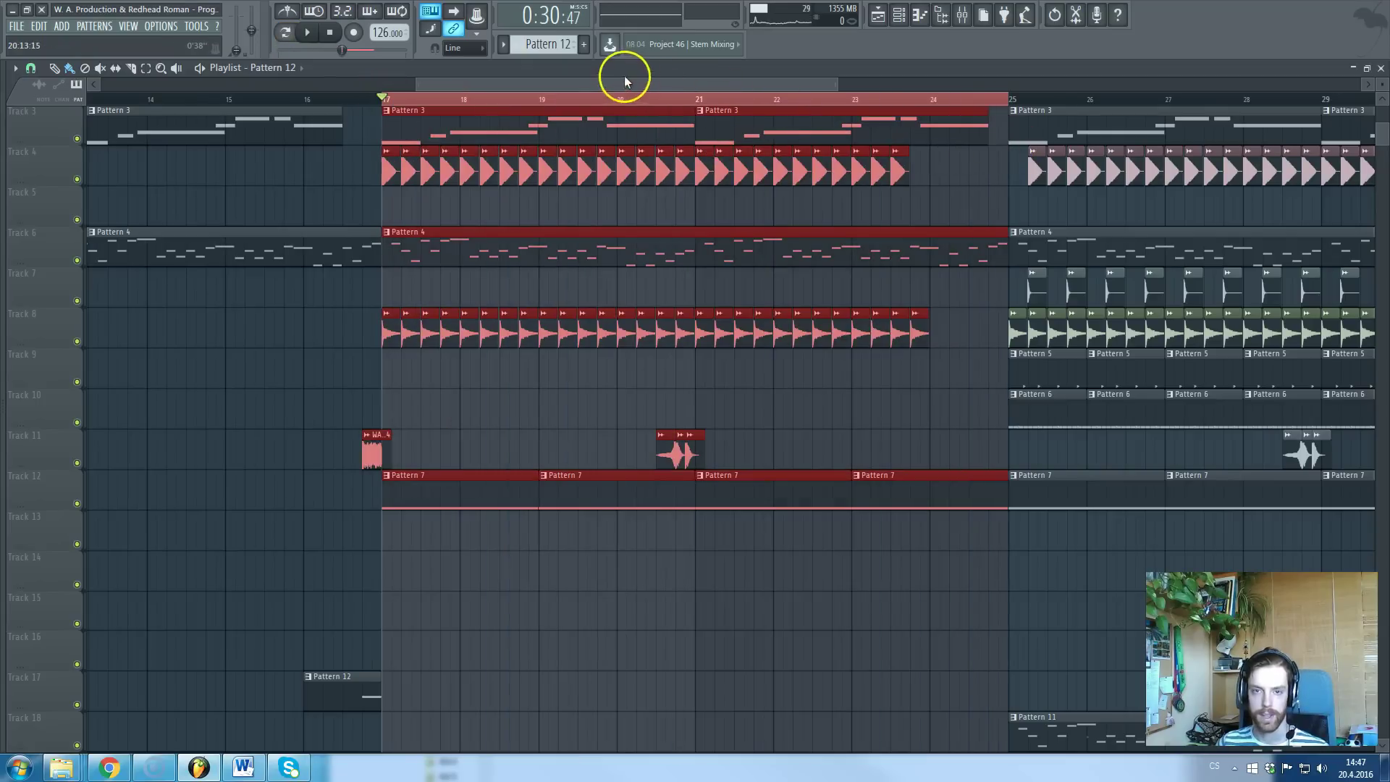
scroll(579, 341, up, 2)
scroll(561, 360, down, 2)
scroll(587, 369, down, 4)
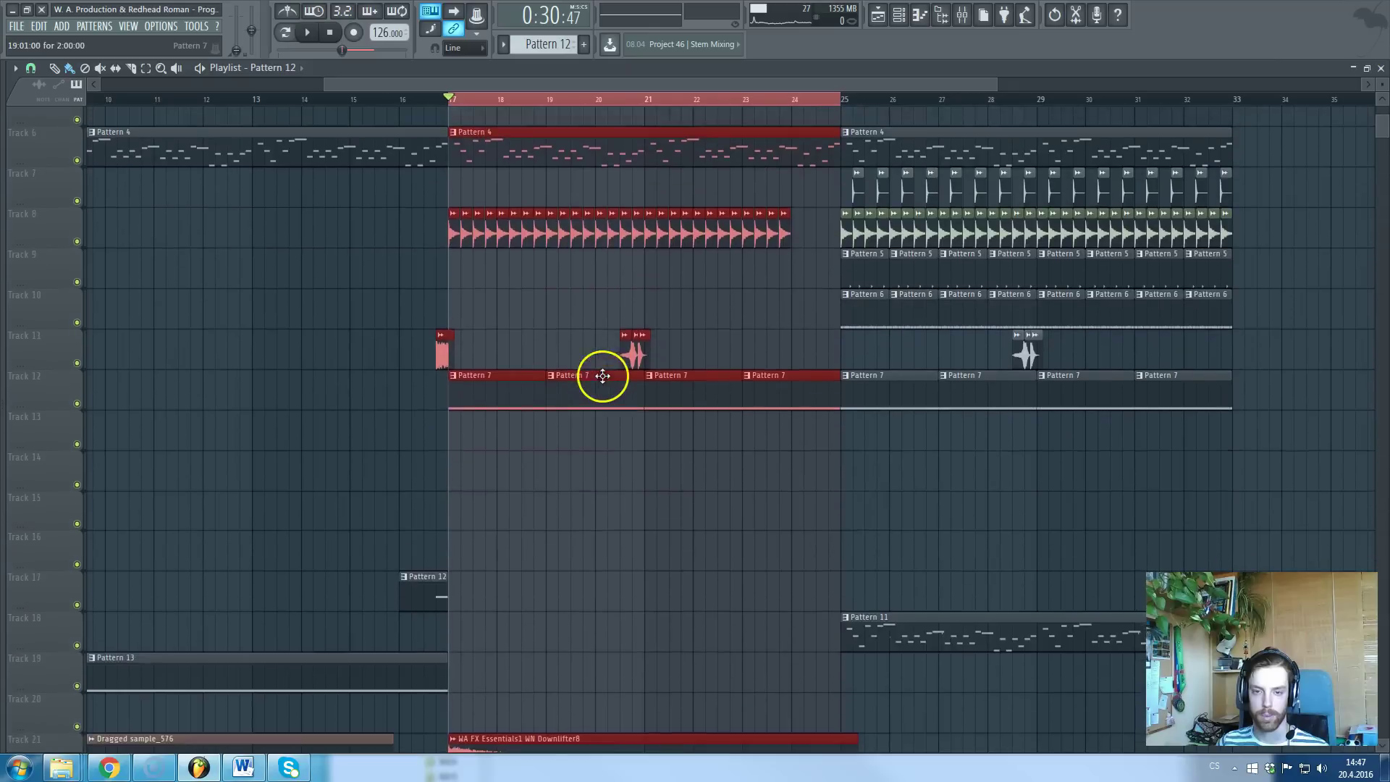
scroll(602, 375, up, 3)
- Play the selected section from bar 17 while viewing its clips and automation, and stop playback
key(space)
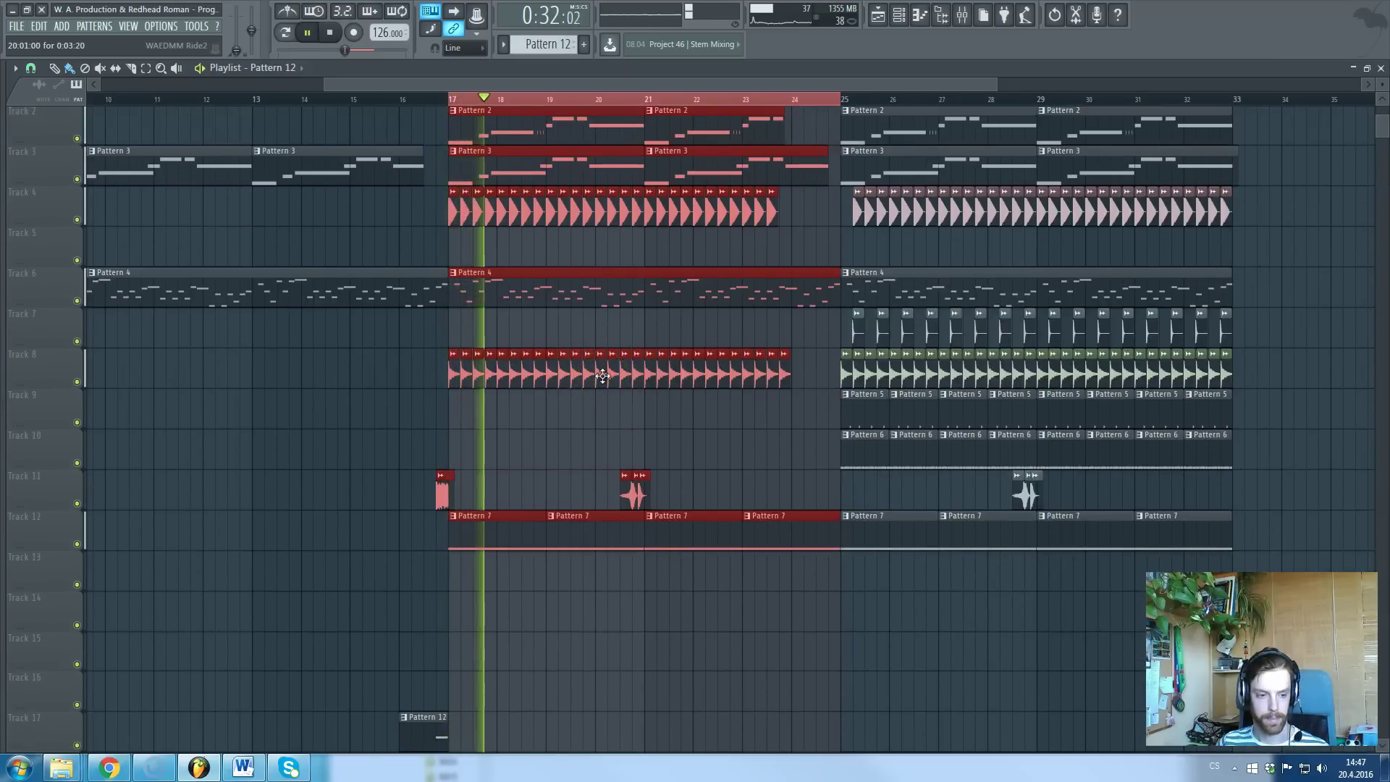
click(604, 370)
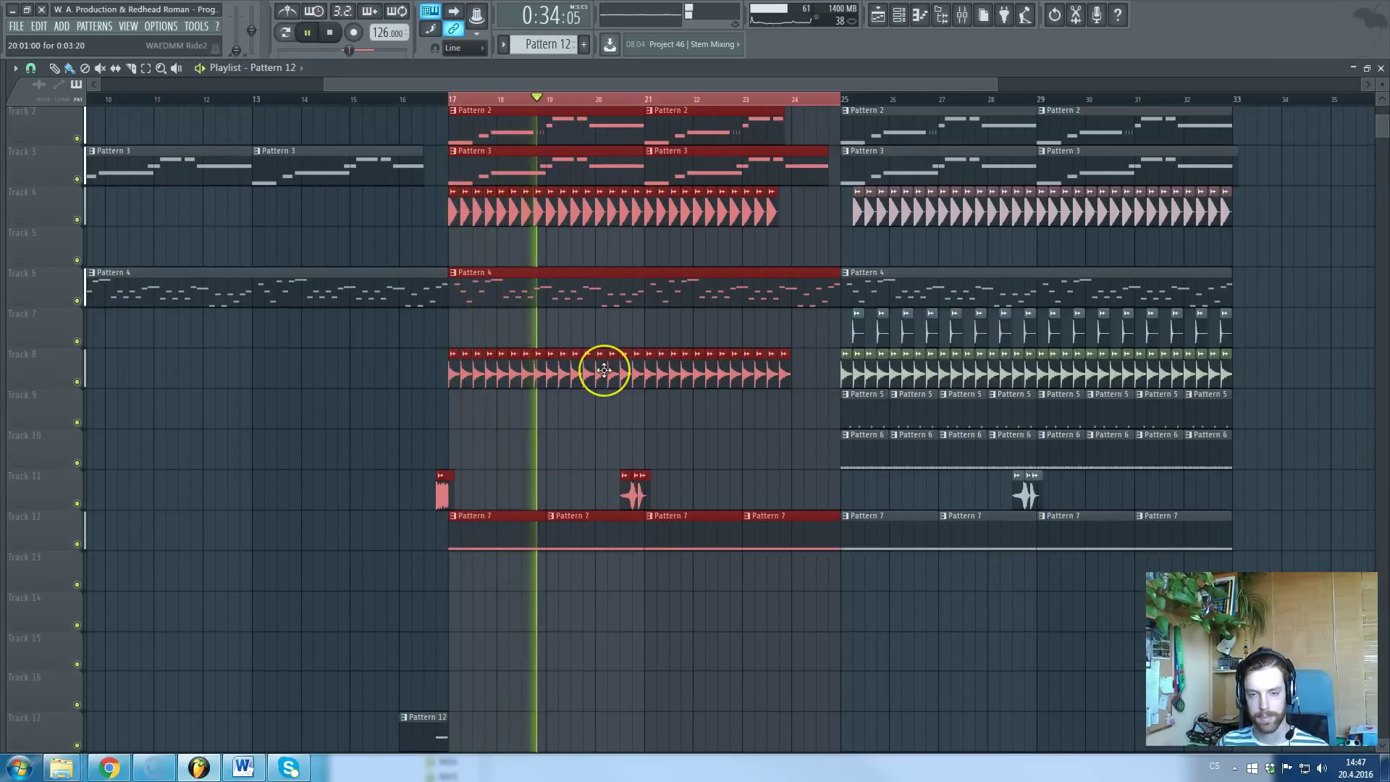
scroll(604, 370, down, 3)
scroll(629, 380, up, 2)
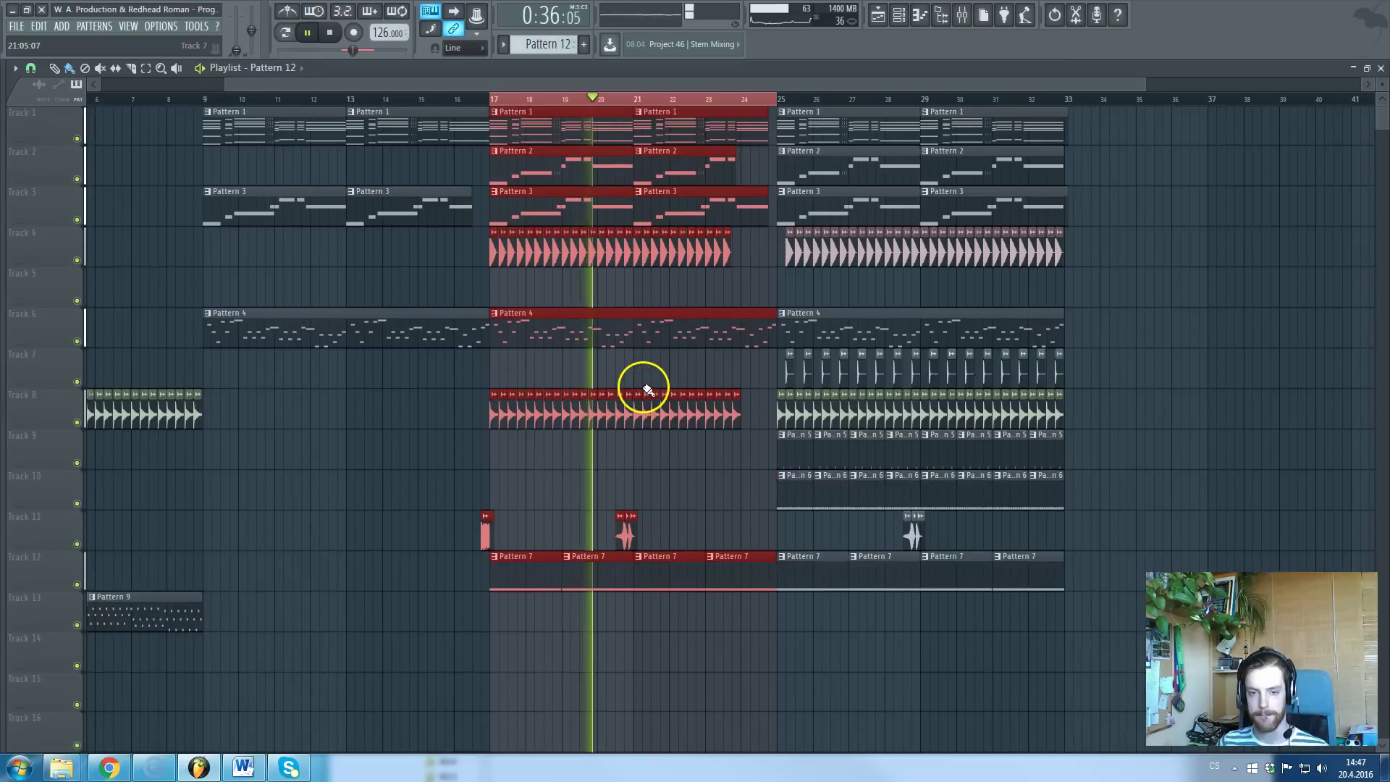
scroll(655, 452, up, 3)
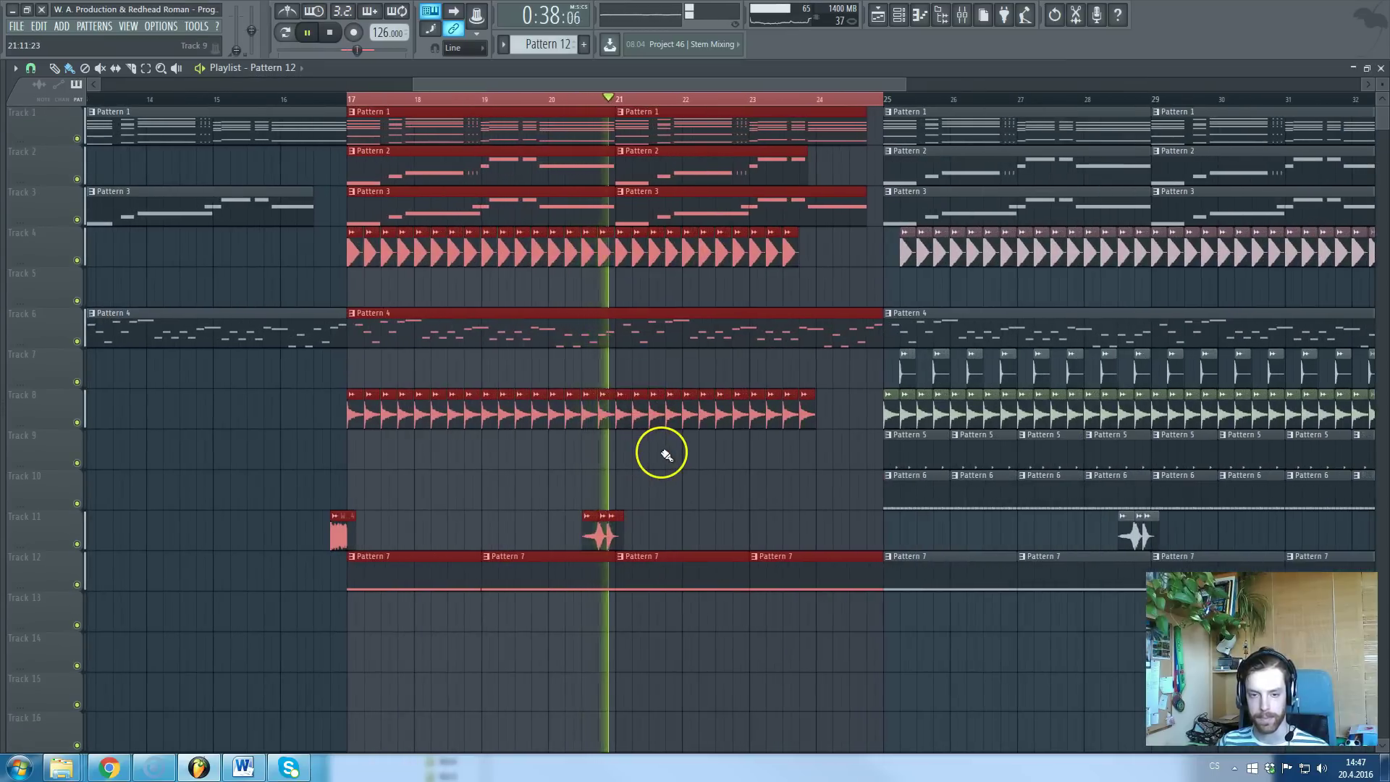
scroll(666, 455, down, 5)
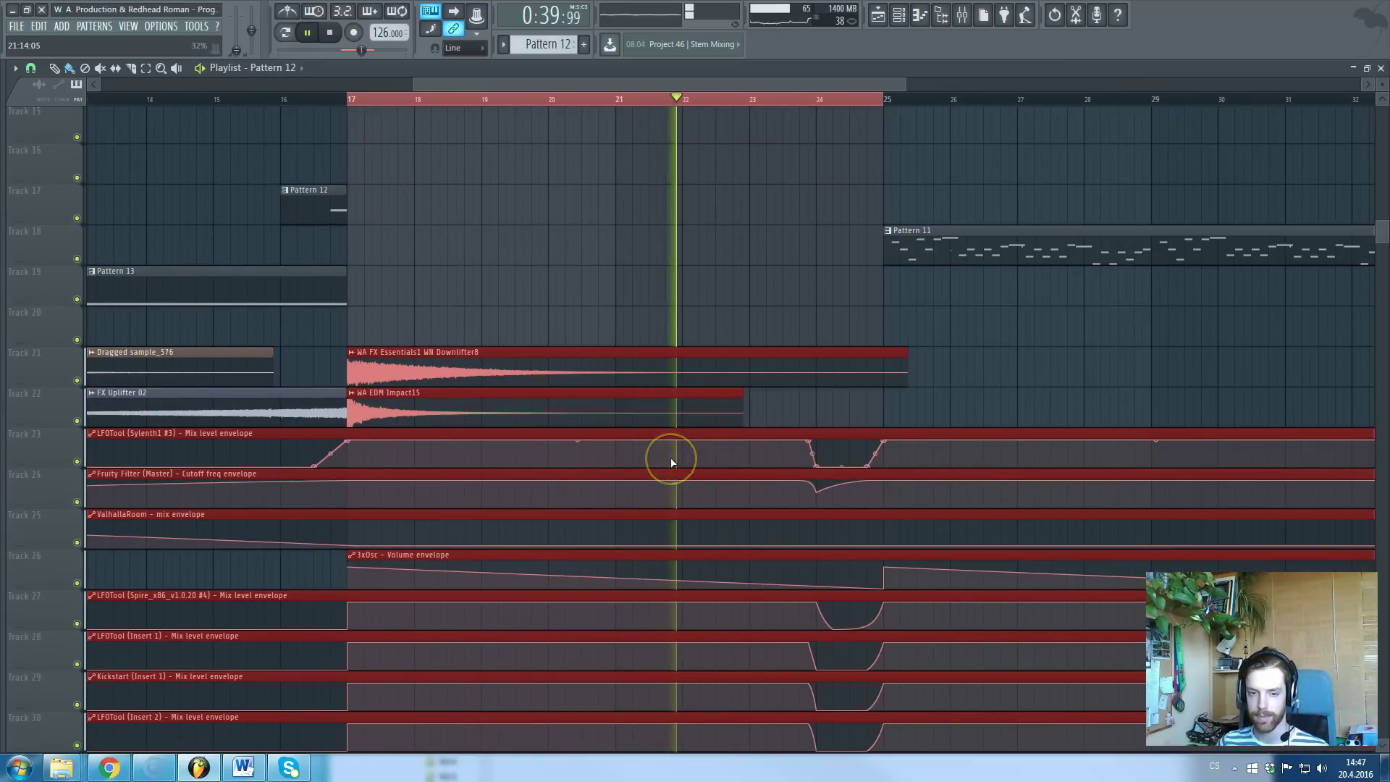
key(space)
scroll(672, 464, up, 5)
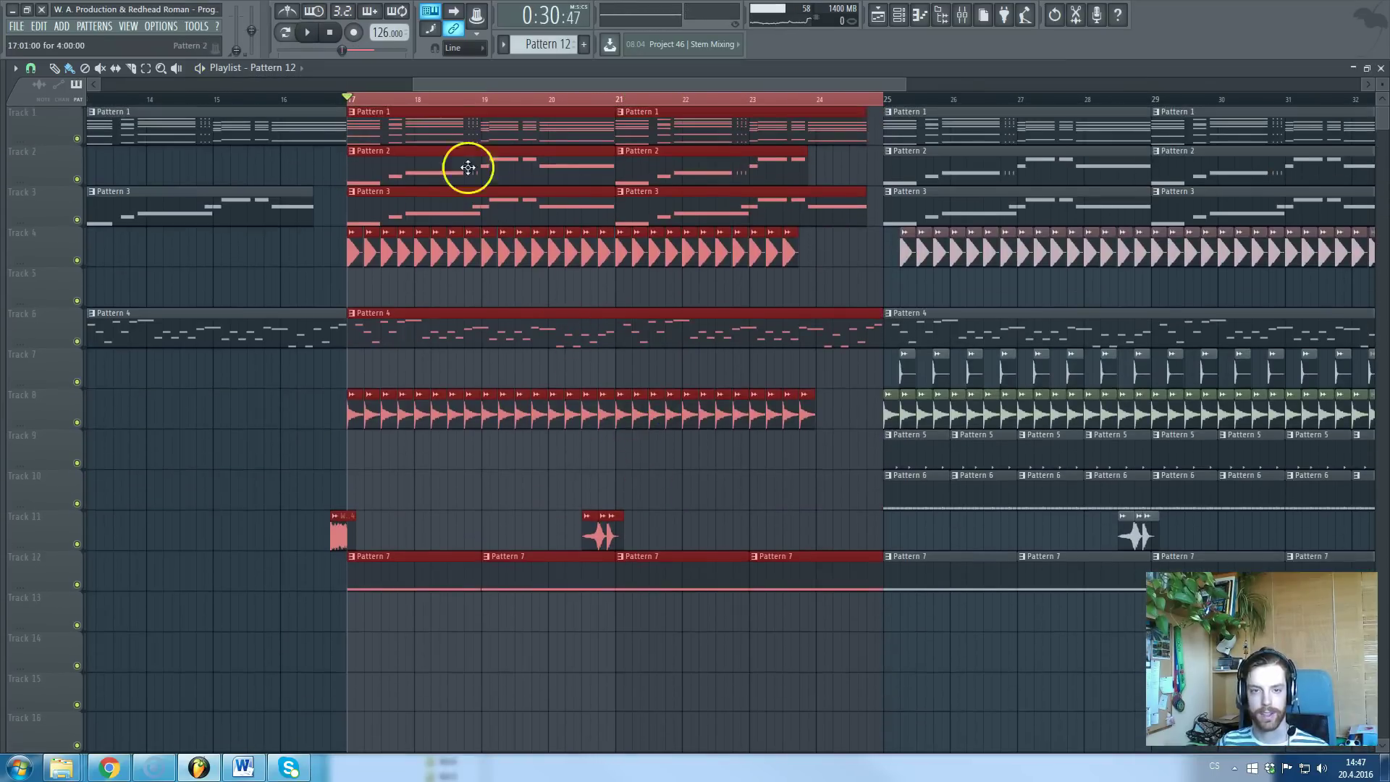
- Open Pattern 1 and play it in pattern mode, and examine its short repeated chords before bar 3 in the piano roll
double_click(440, 127)
click(286, 32)
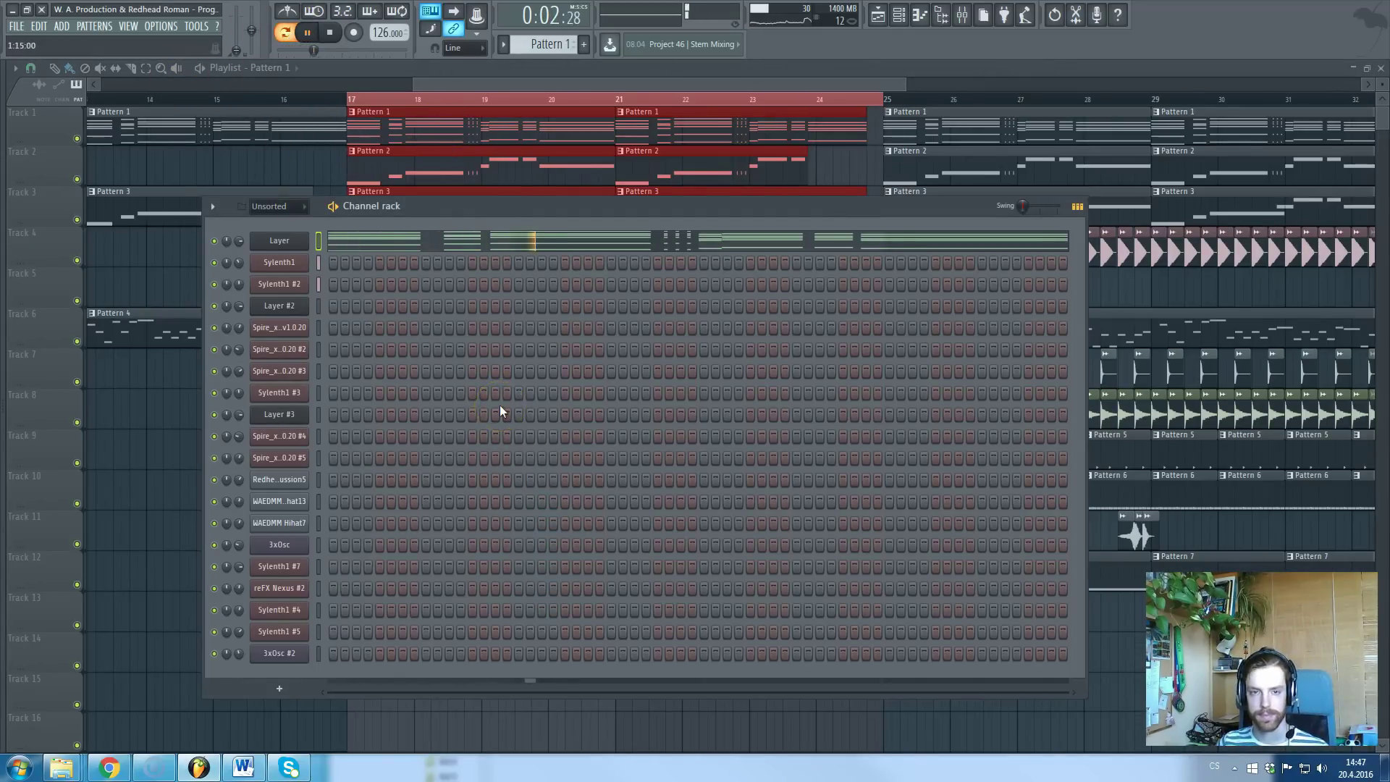
key(space)
click(633, 242)
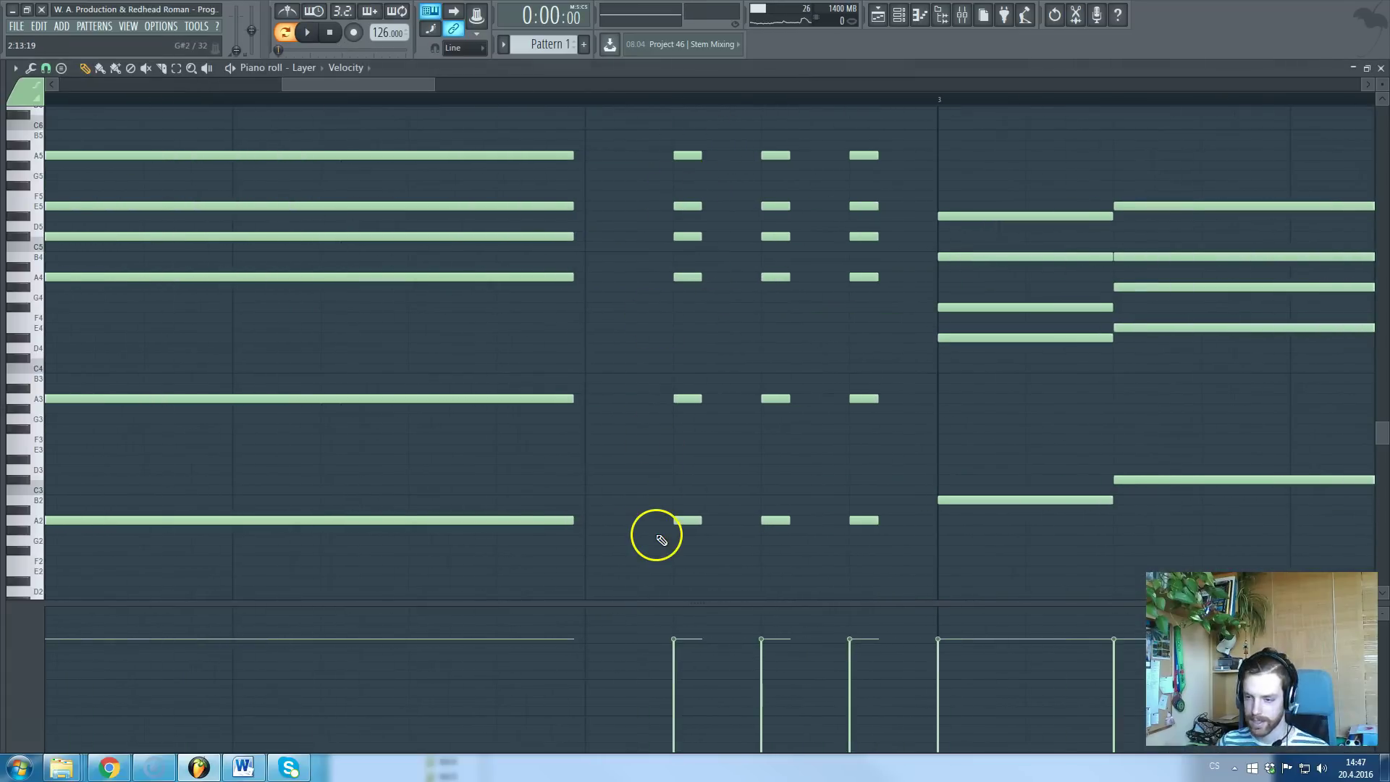
key(Escape)
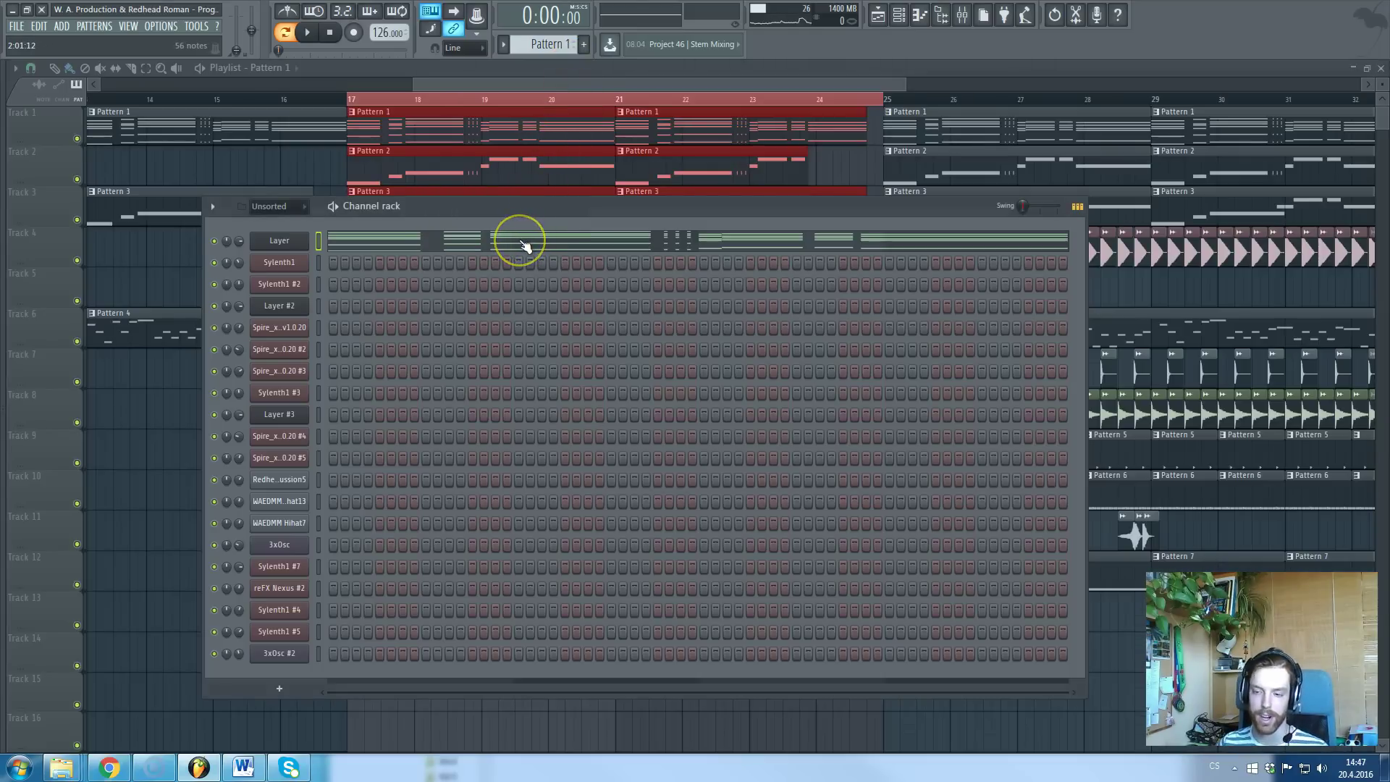
- Open the Sylenth1 channel and its mixer track Insert 1, play the pattern, and inspect the track's Kickstart effect
click(289, 273)
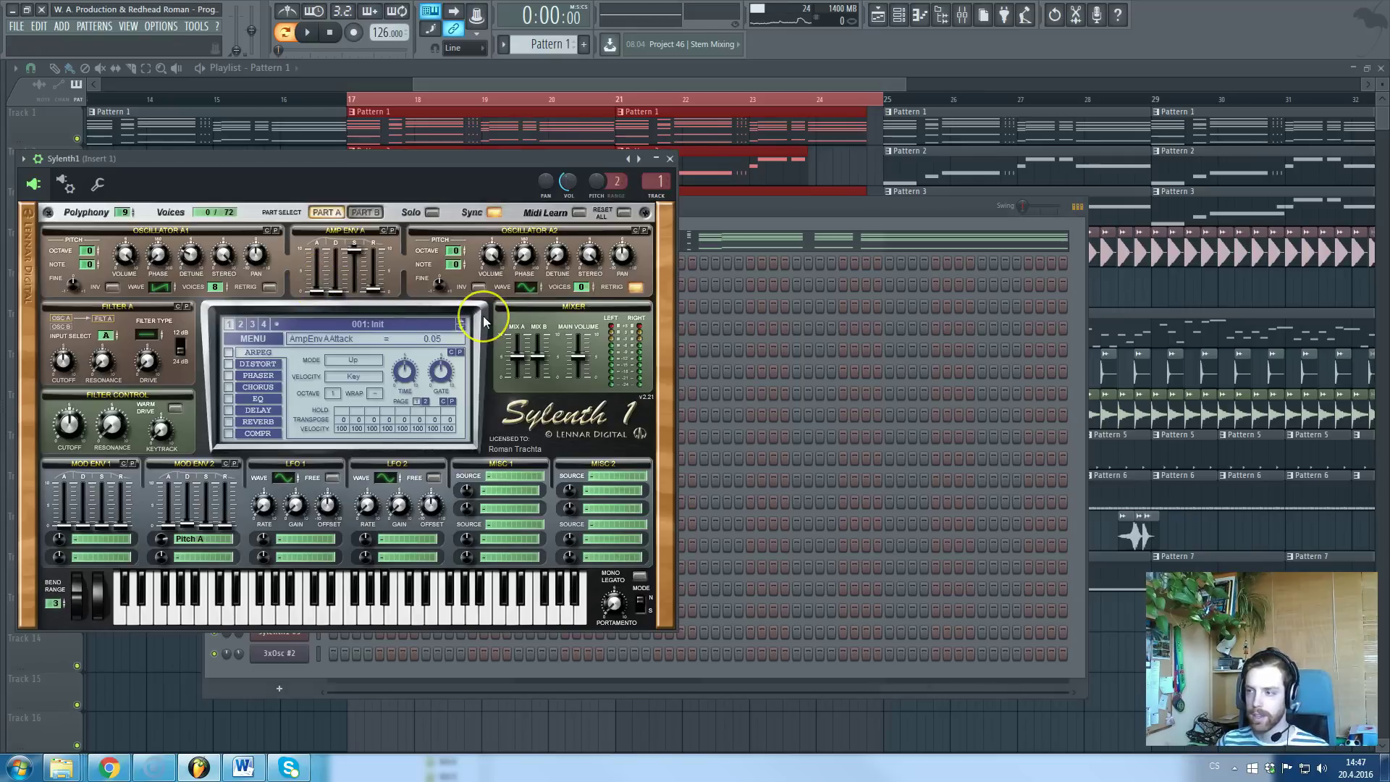
click(659, 183)
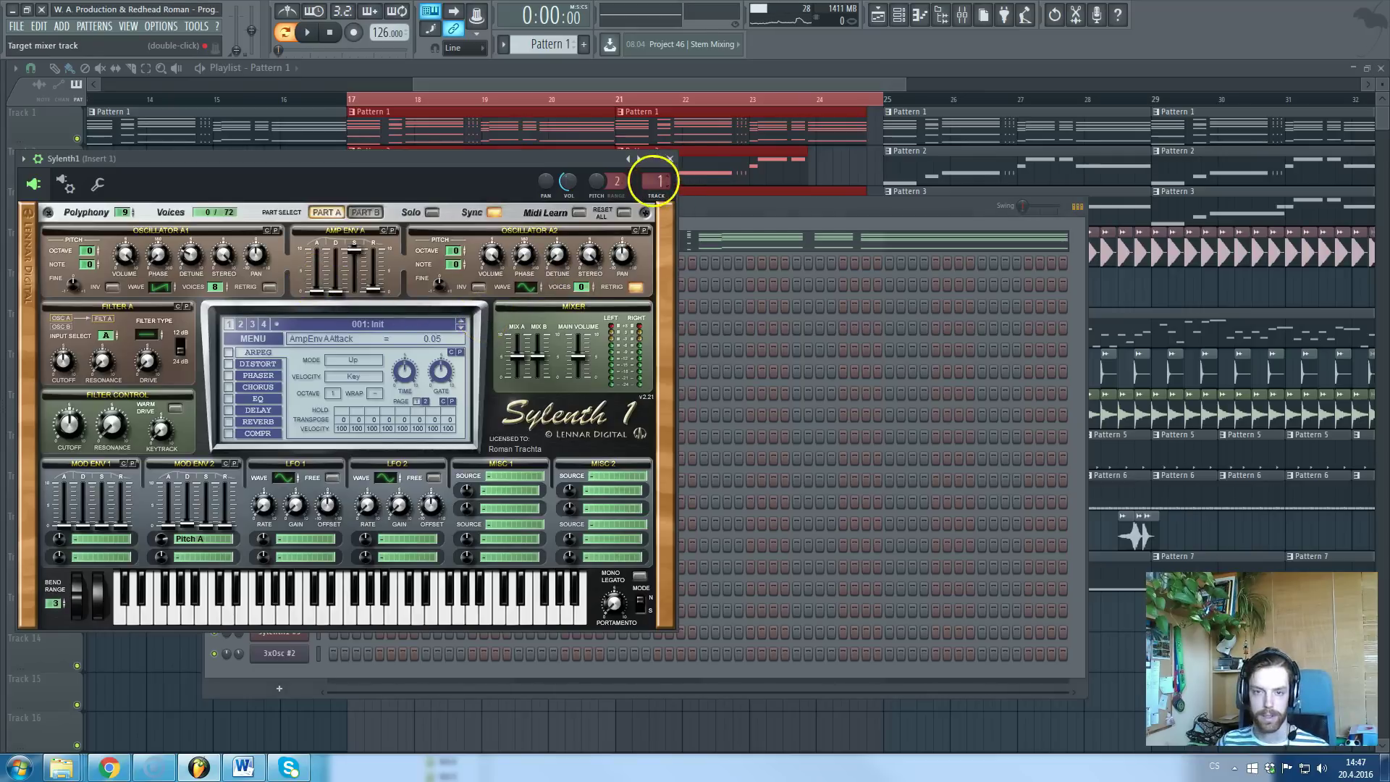
key(space)
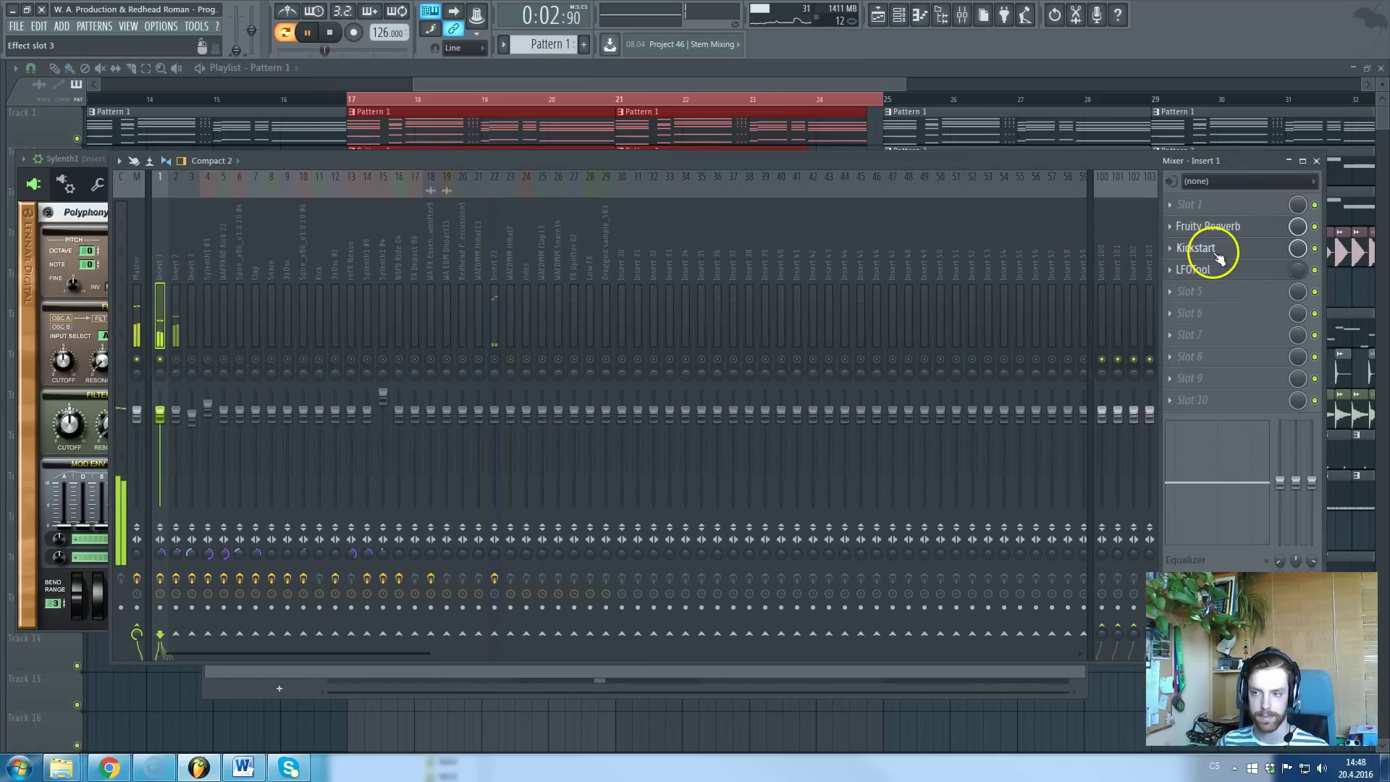
click(1202, 249)
key(Escape)
key(space)
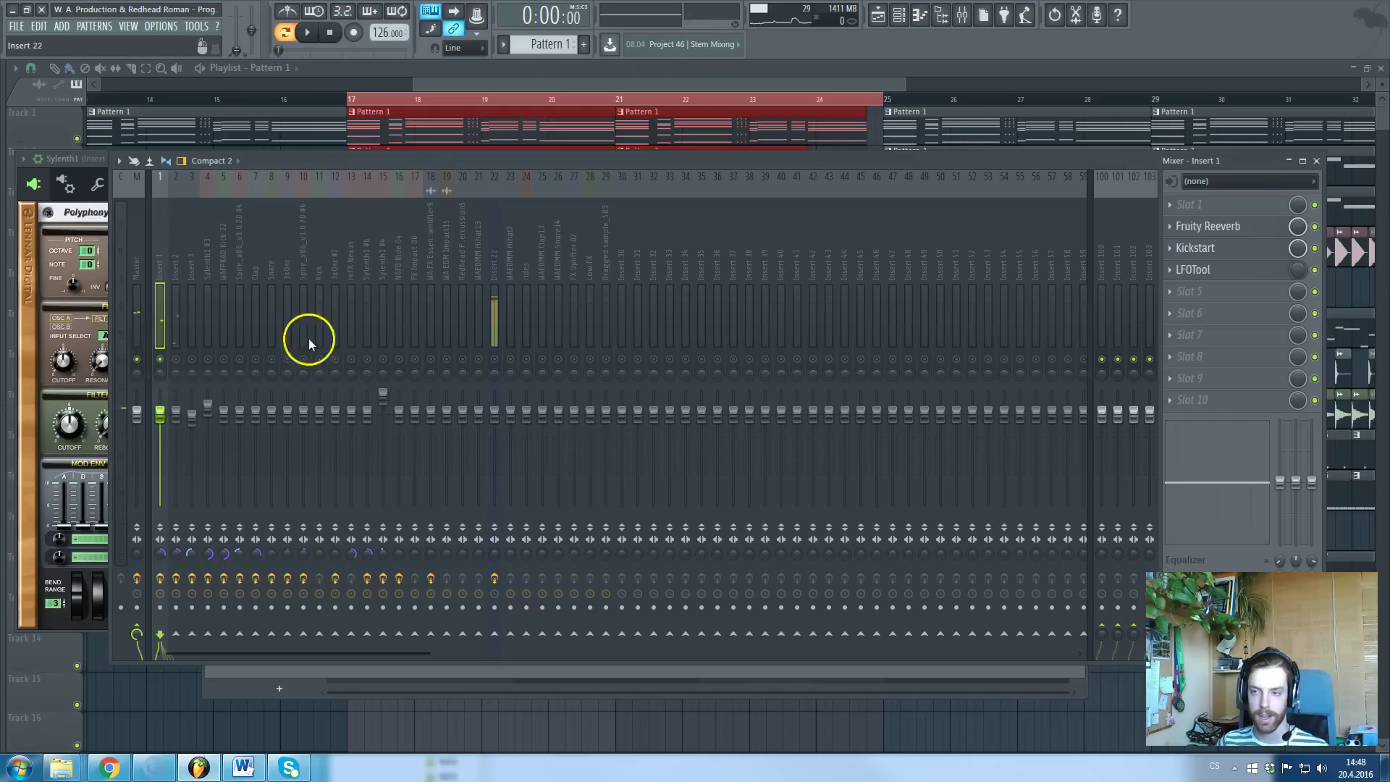
- Inspect the LFOTool curve on Insert 2, view the Spire #4 track's effects, and toggle the solo state of Insert 2
click(176, 261)
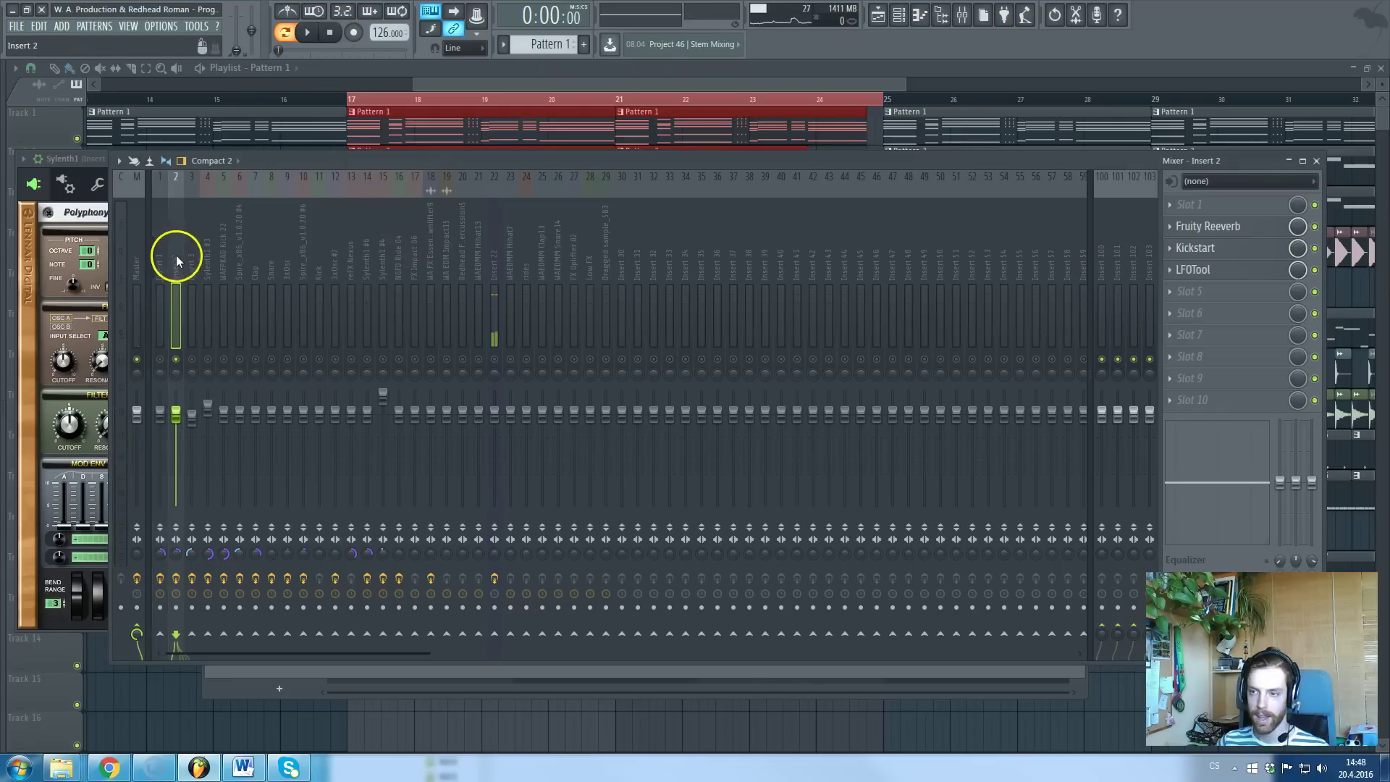
click(1231, 272)
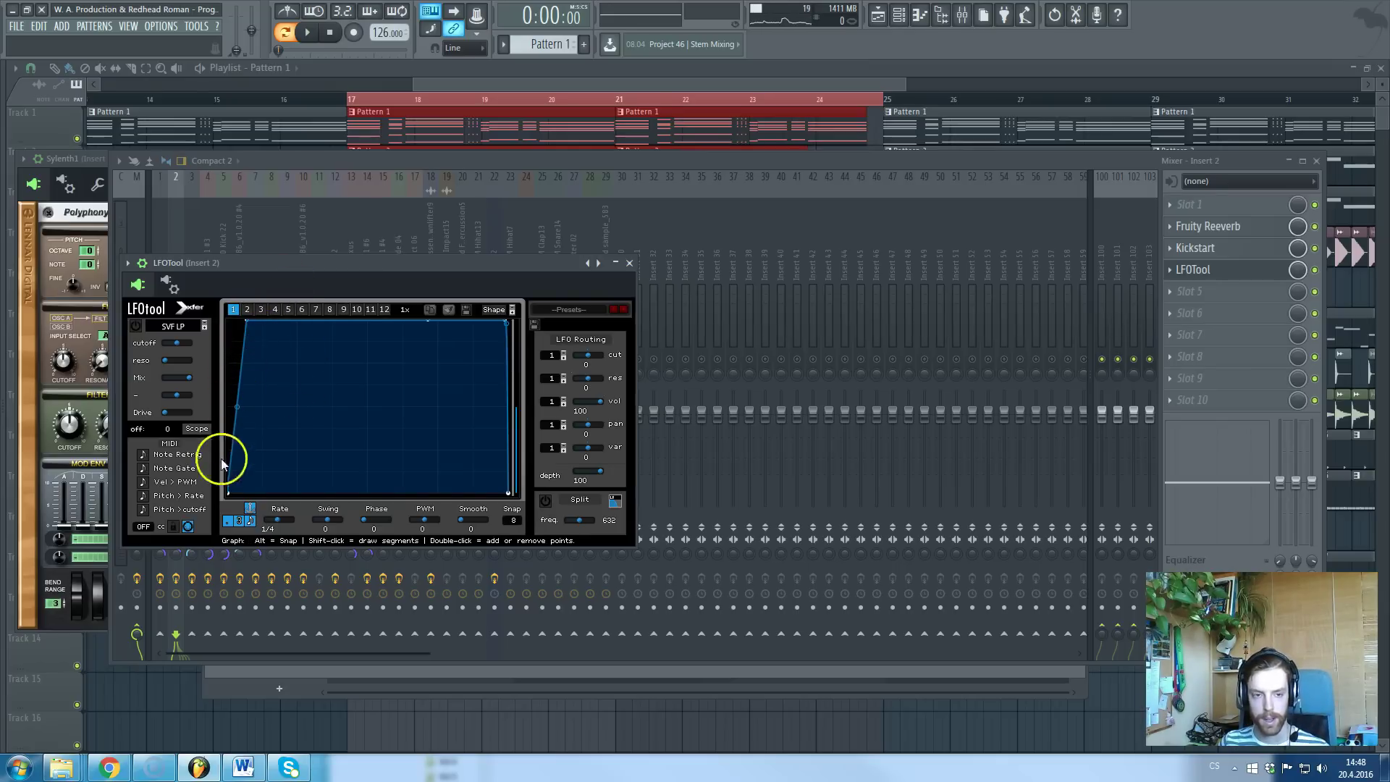
key(Escape)
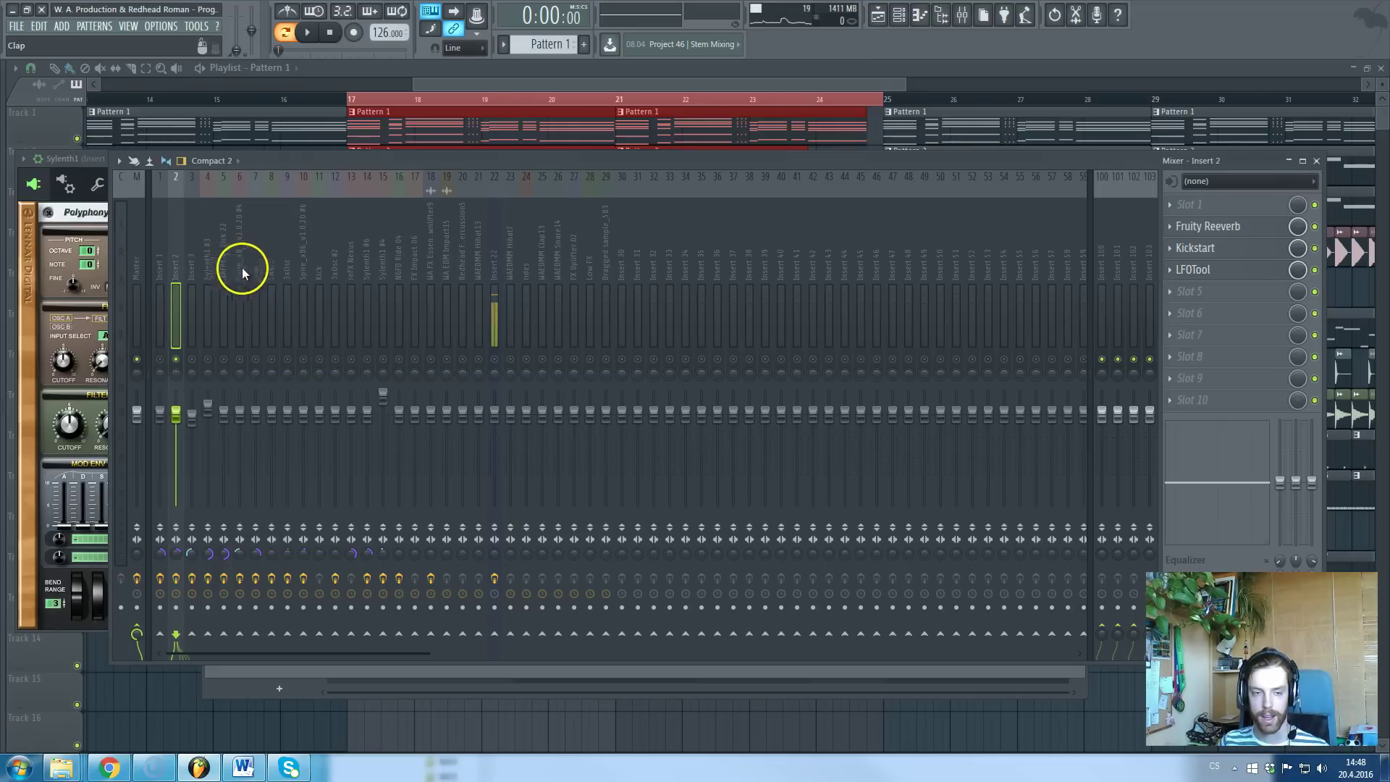
drag(322, 260, 242, 254)
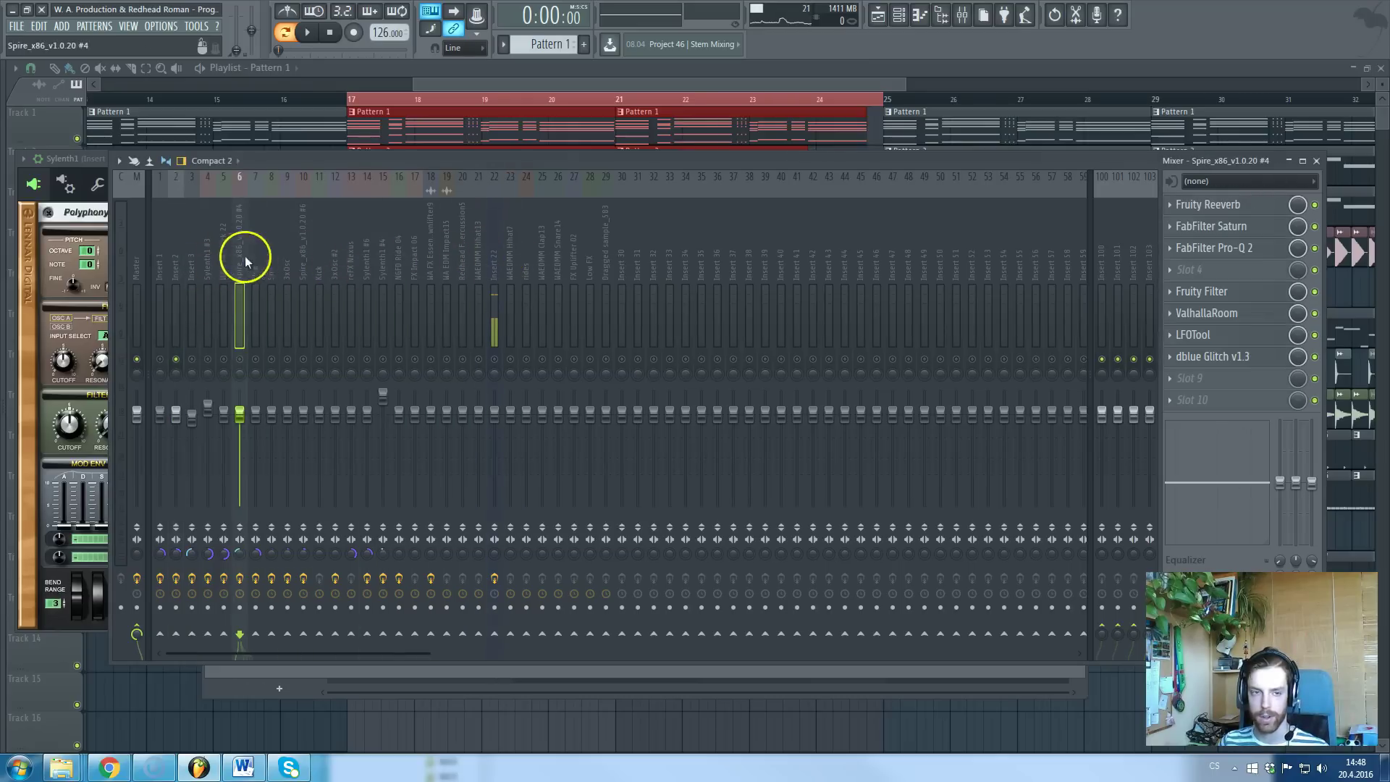
right_click(178, 360)
- Close the mixer, the Sylenth1 window and the channel rack, and look over the playlist section from bar 17
key(F9)
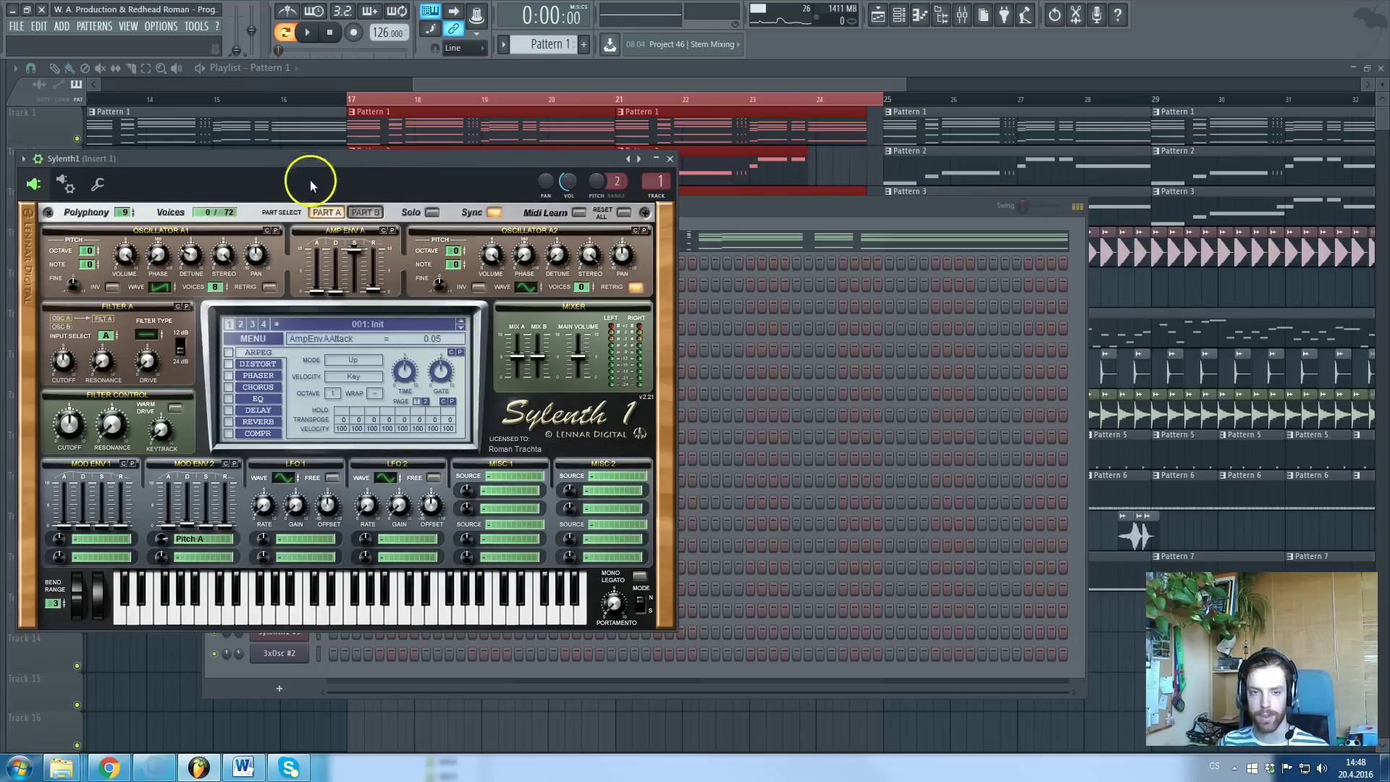
key(Escape)
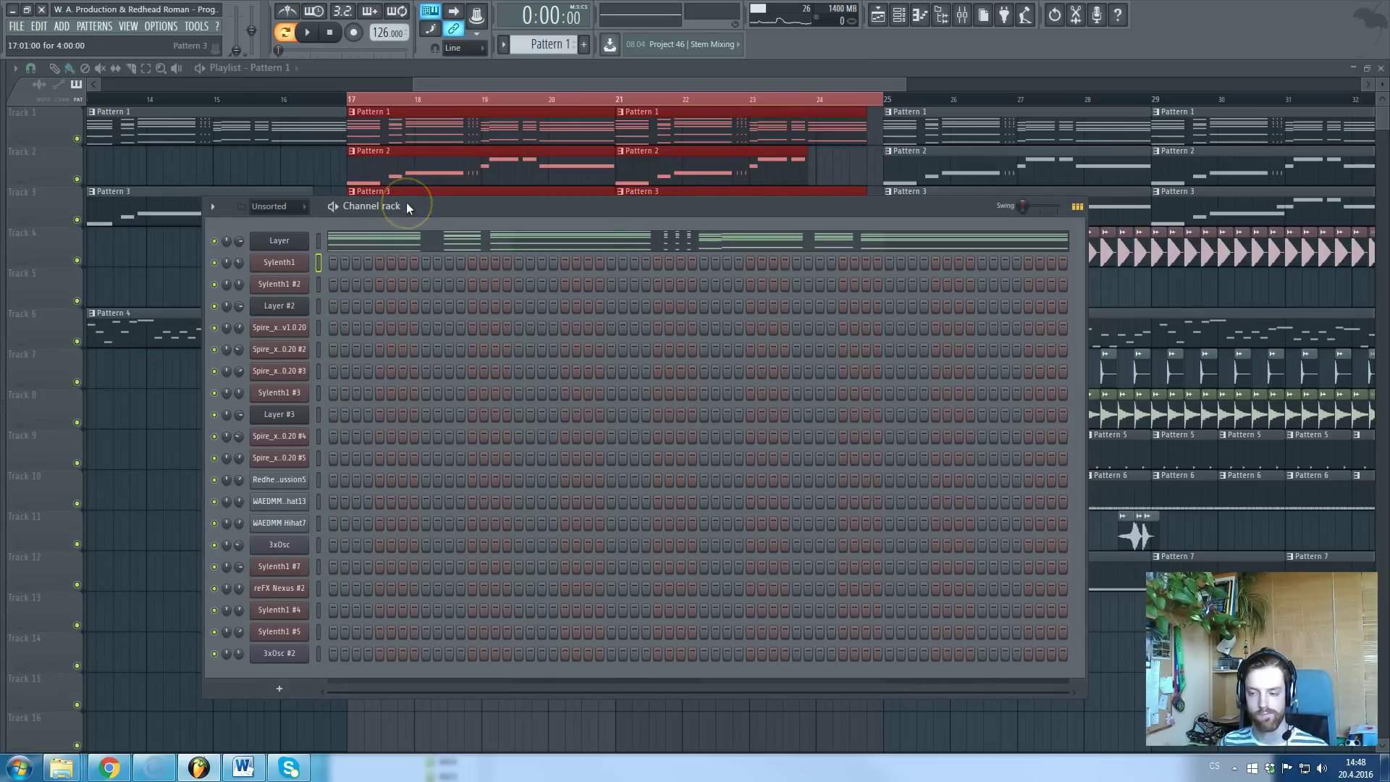
drag(406, 205, 464, 222)
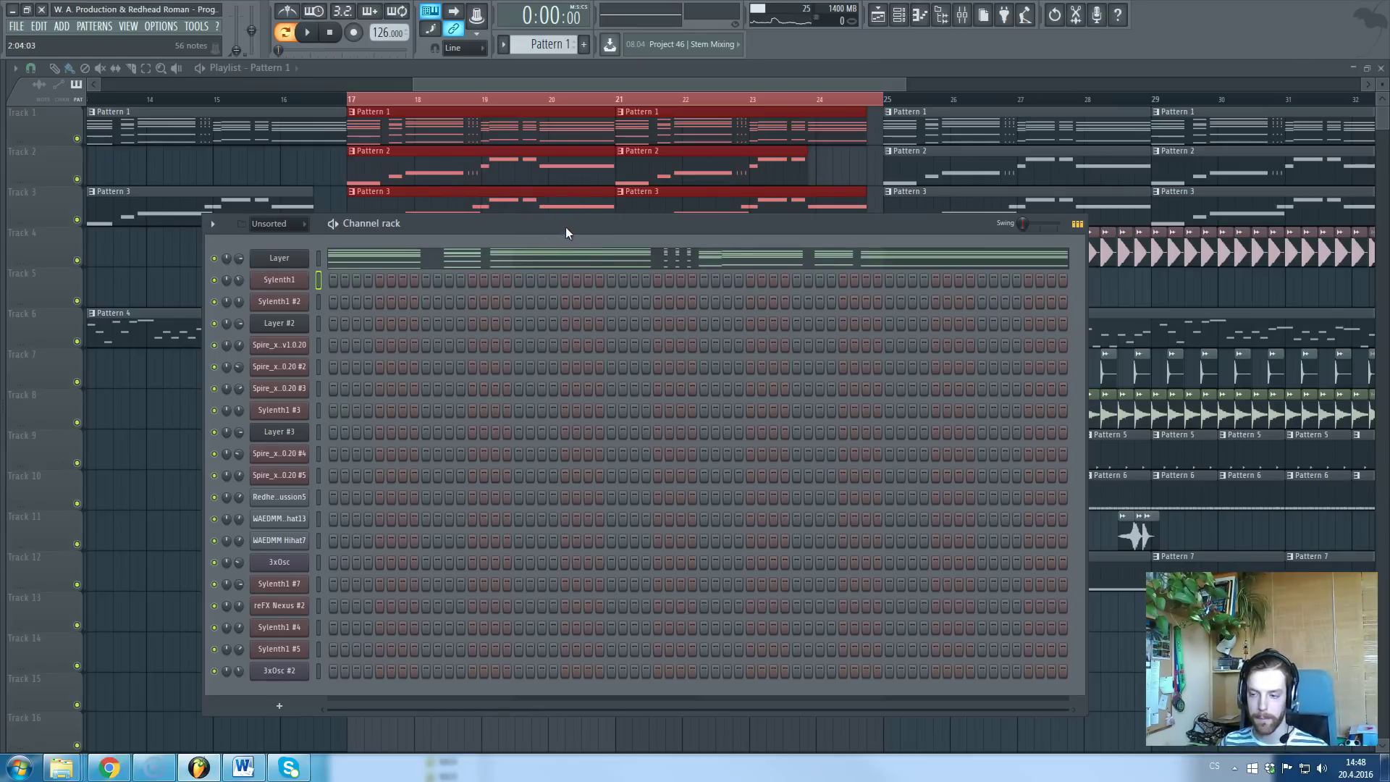
click(617, 71)
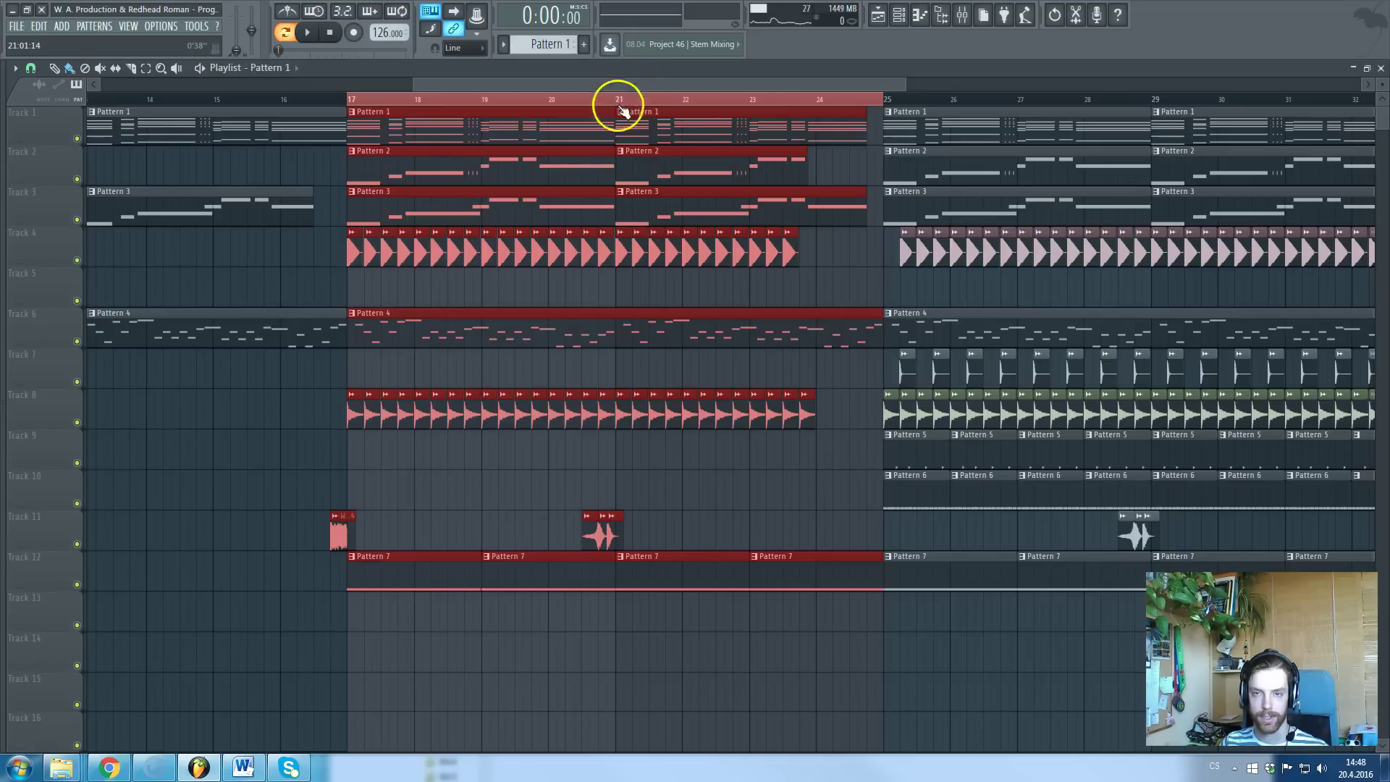
scroll(619, 105, down, 3)
scroll(589, 181, up, 3)
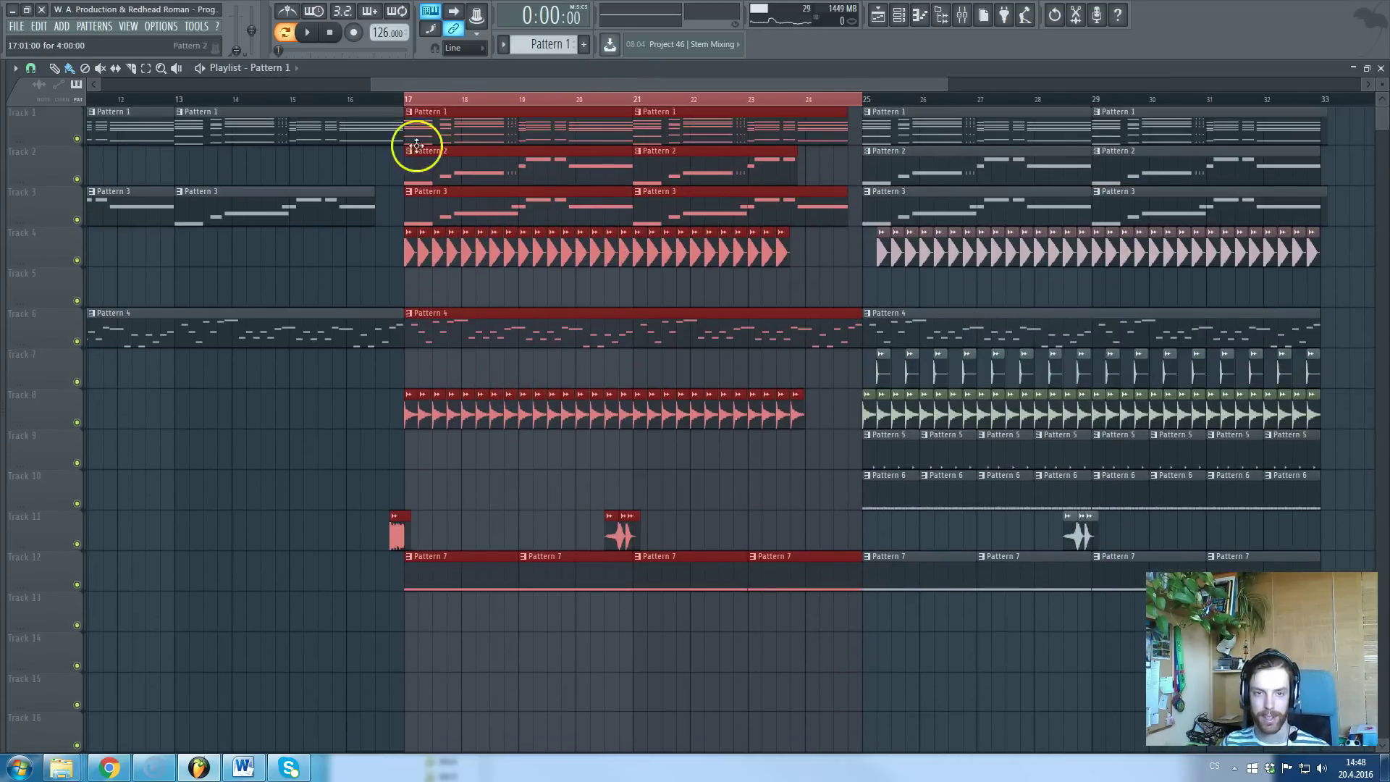
- Place the playback position at bar 17 and look over the playlist tracks of that section
click(406, 100)
scroll(470, 261, down, 5)
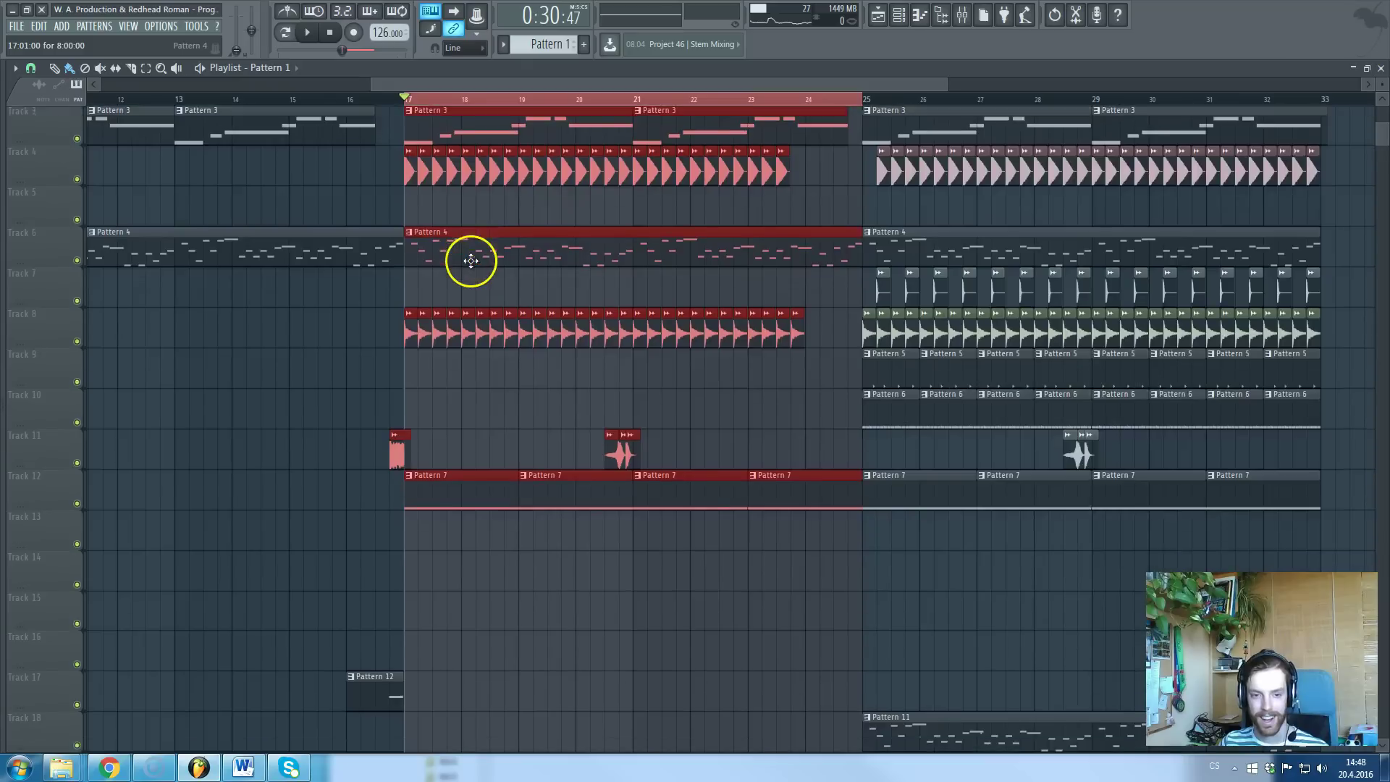
scroll(695, 550, up, 5)
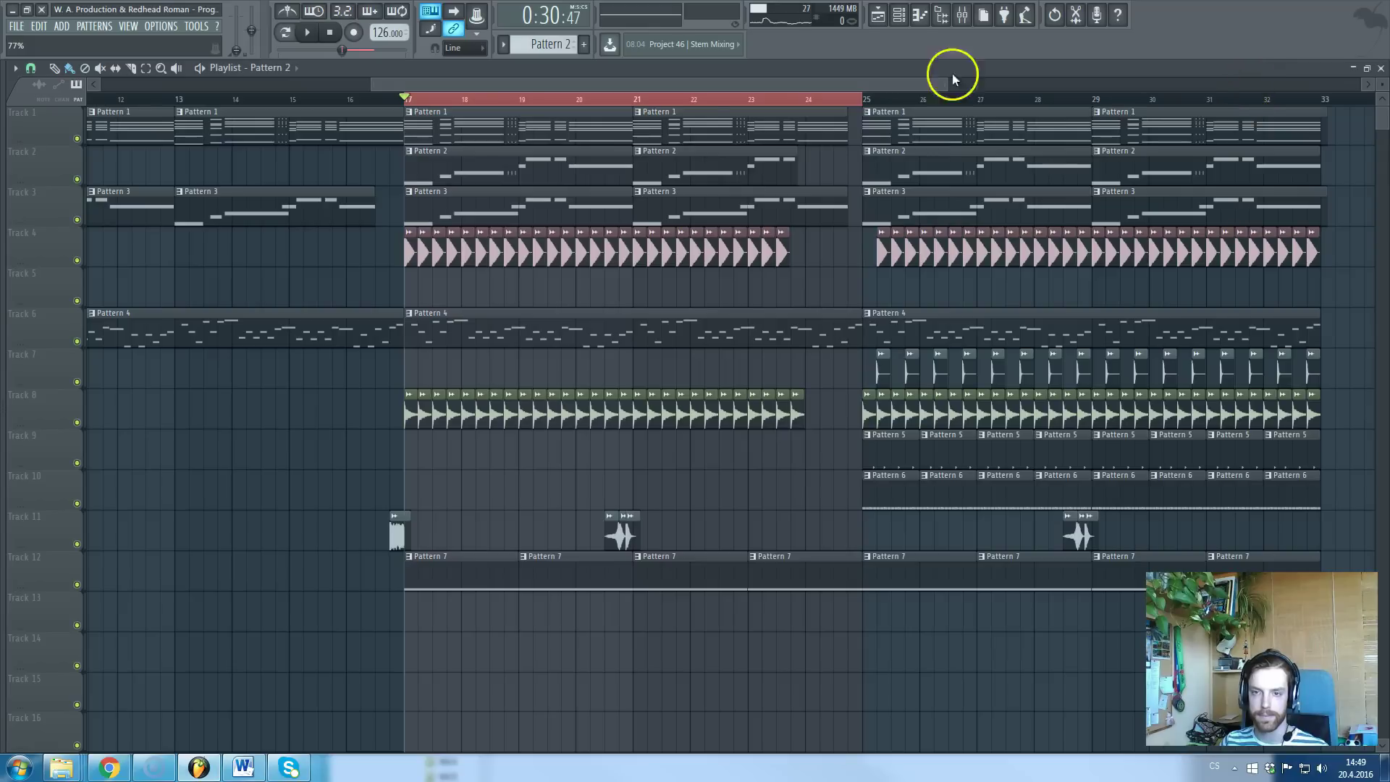
- Close the playlist, switch to pattern mode and play Pattern 2 with the channel rack in view
key(F5)
click(285, 32)
click(307, 31)
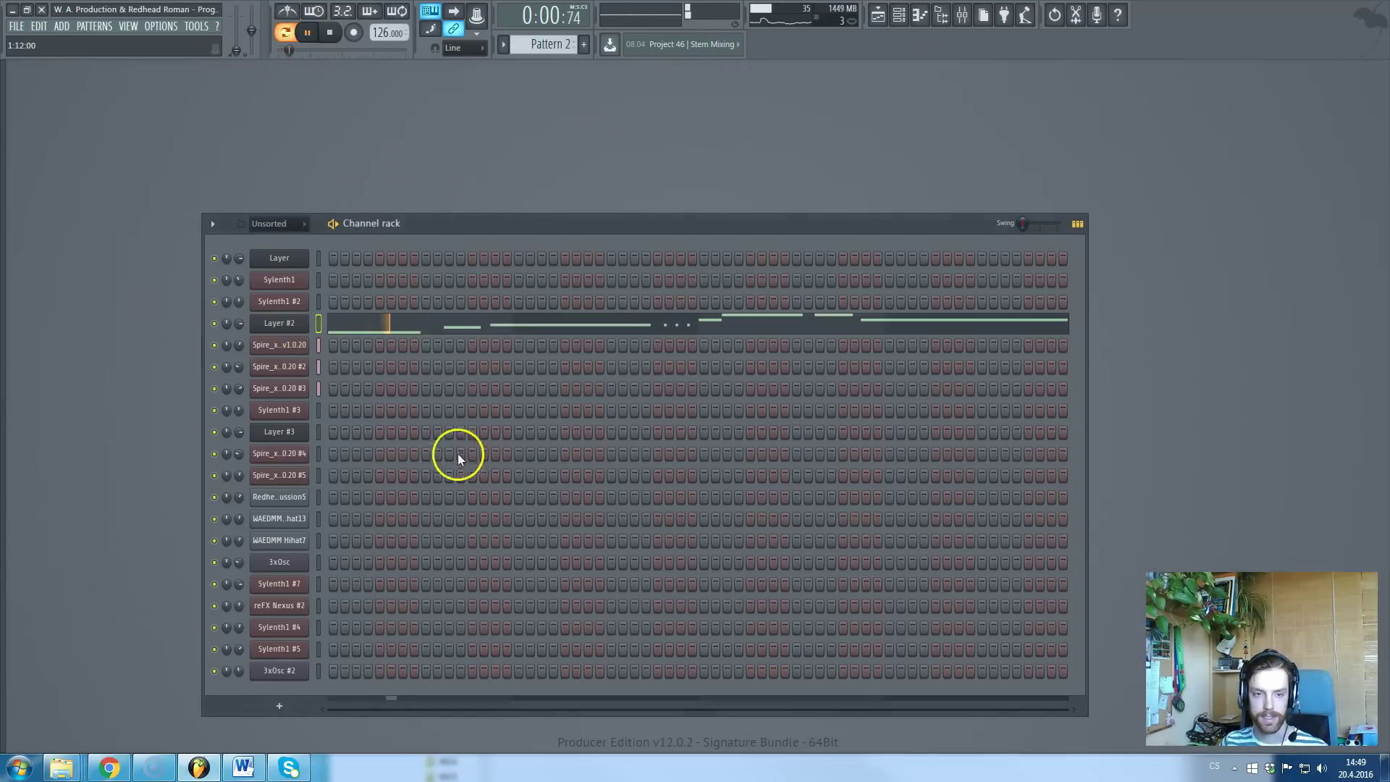
key(space)
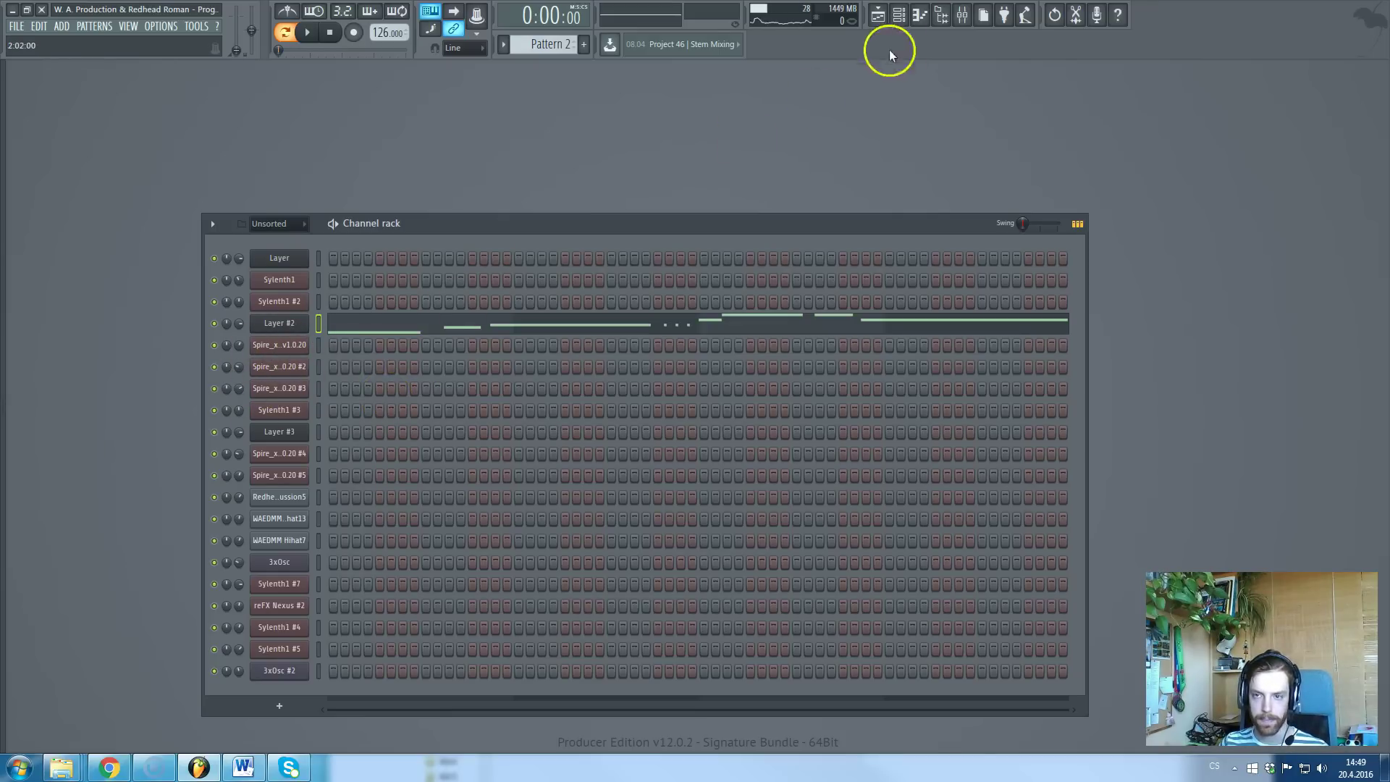
click(963, 17)
click(962, 17)
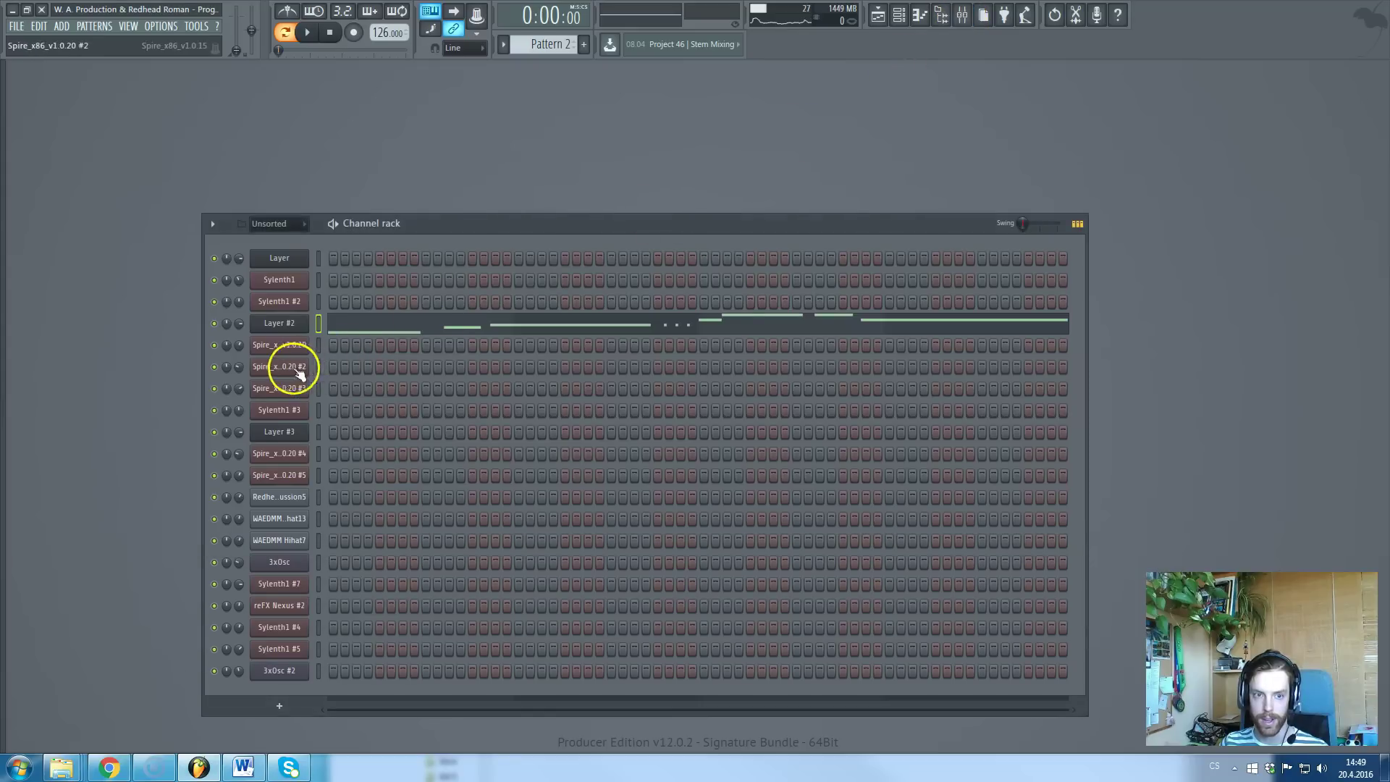
- Audition the Spire channels under Layer #2 by muting the others in turn, and unmute them all again
click(214, 366)
key(space)
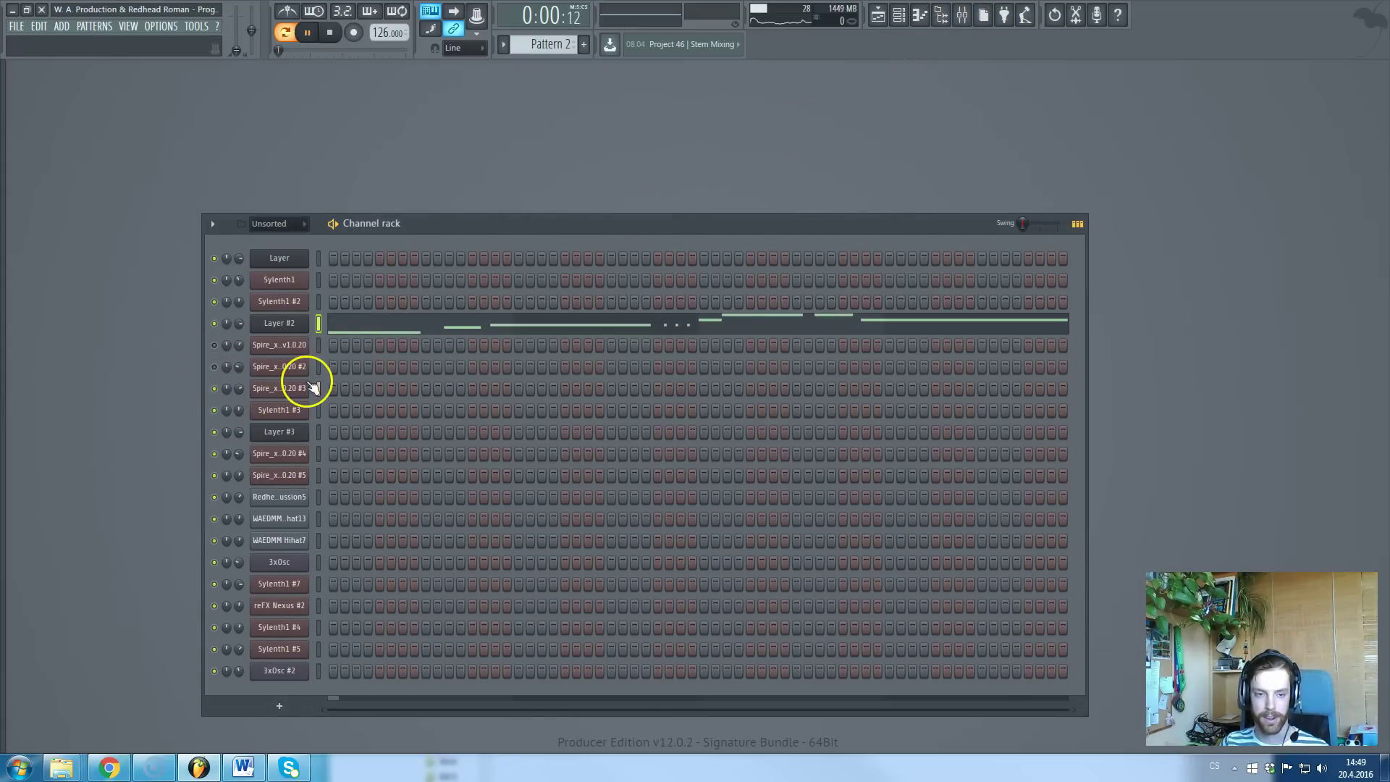
key(space)
click(214, 373)
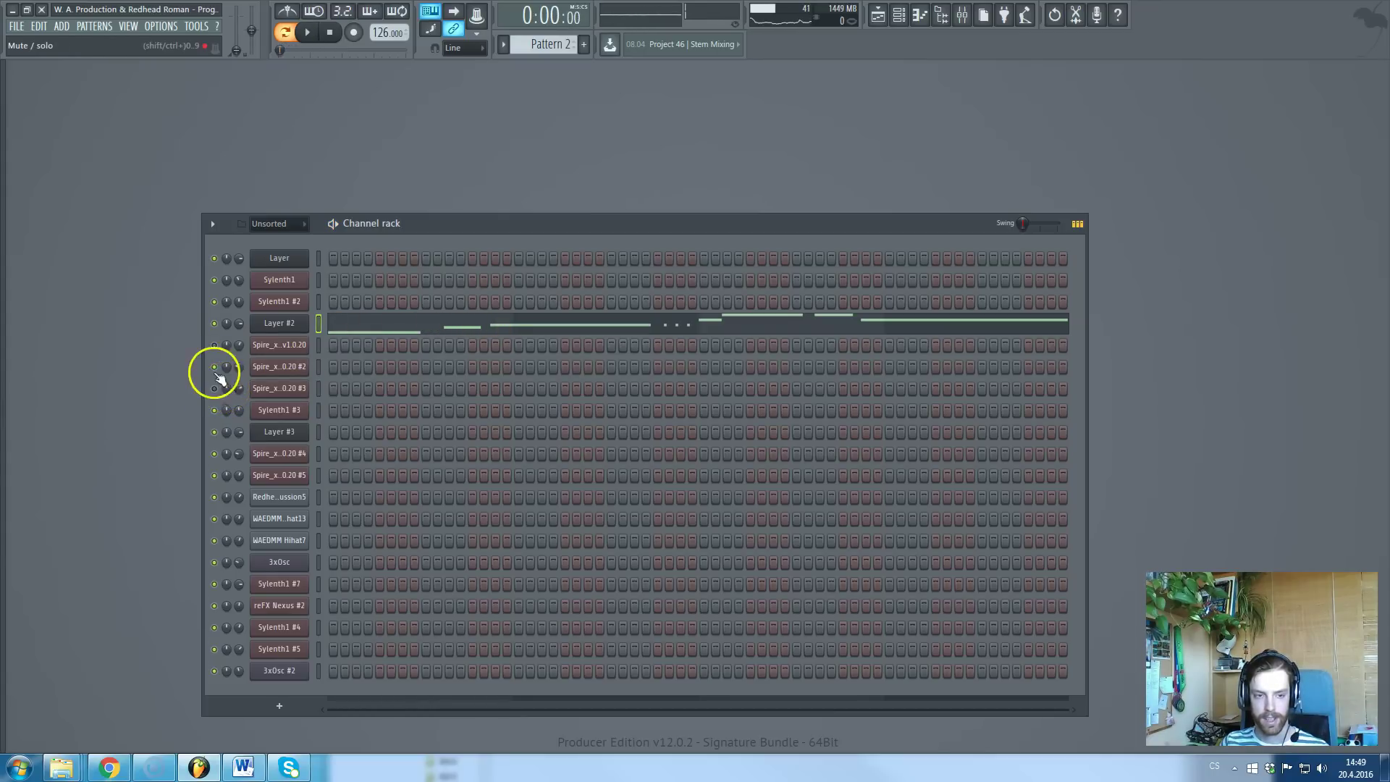
click(215, 366)
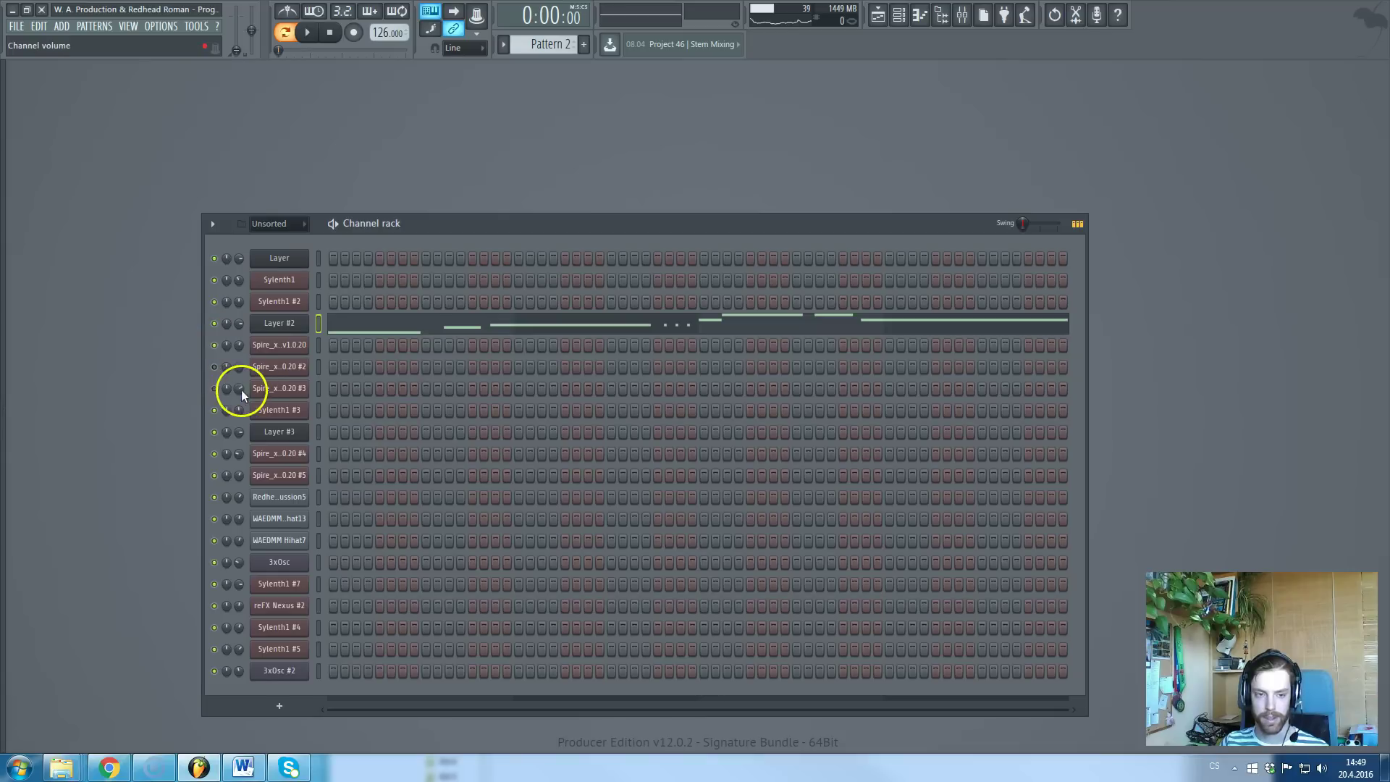
key(space)
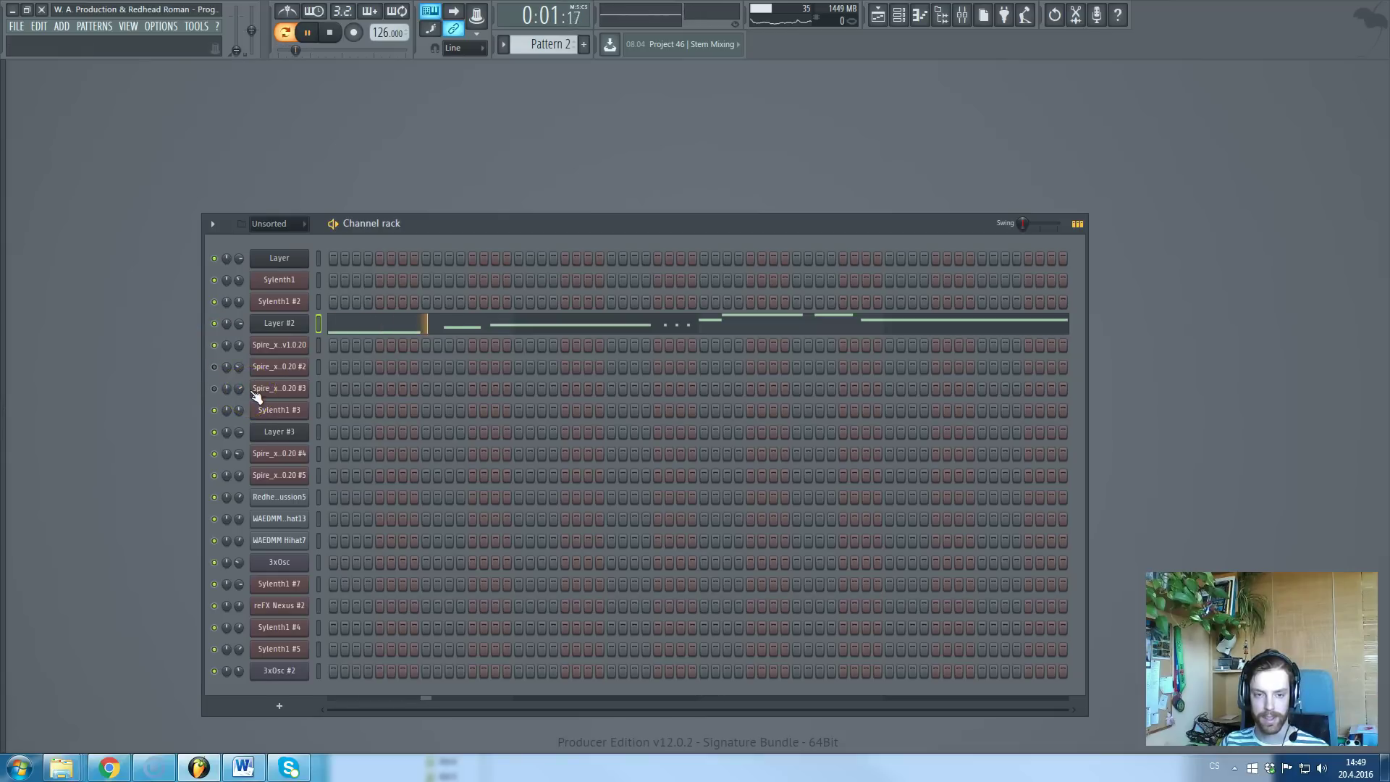
key(space)
click(215, 367)
click(216, 386)
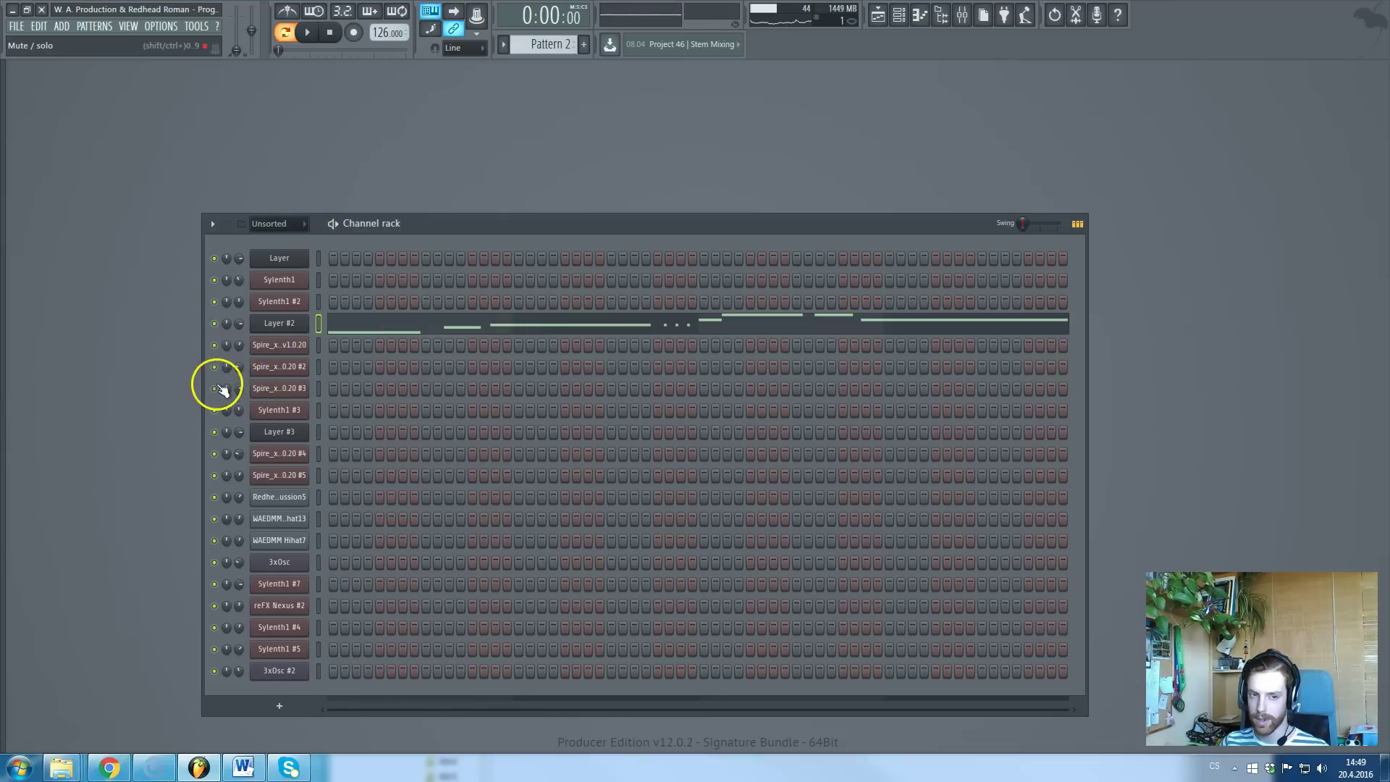
- Open the mixer, reposition its window, briefly play the pattern and select Insert 3
click(962, 14)
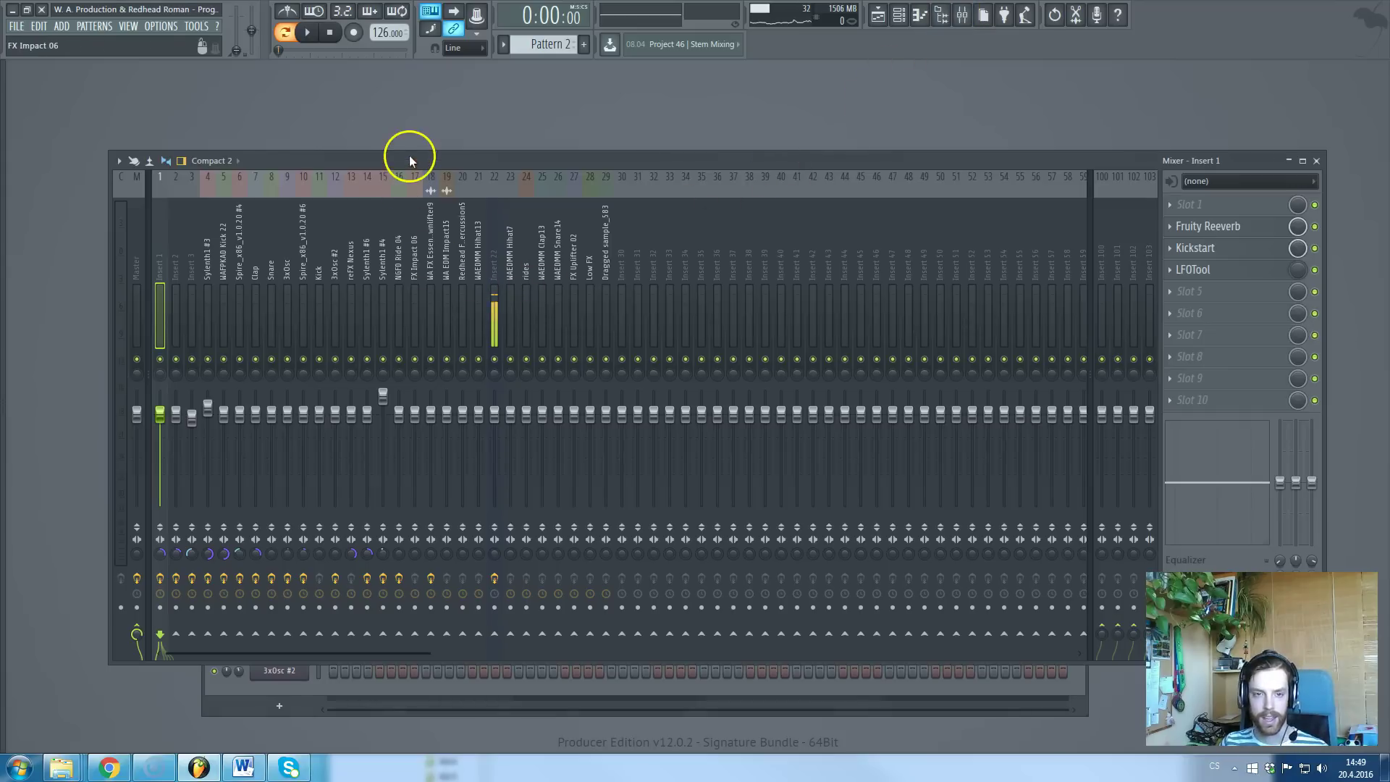
drag(410, 155, 441, 200)
key(space)
key(space)
click(223, 300)
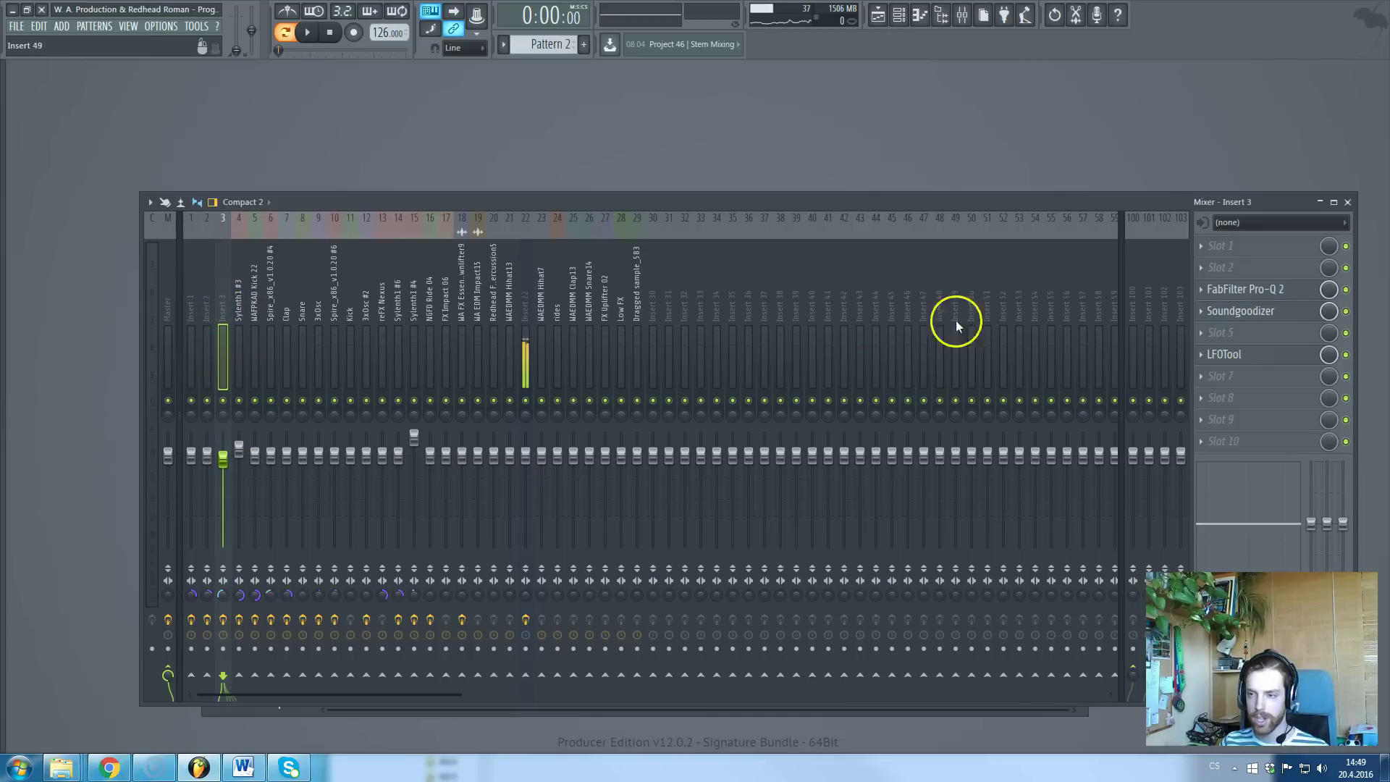
- Inspect Insert 3's FabFilter Pro-Q 2, Soundgoodizer and LFOTool effects, closing each one after viewing
click(1227, 289)
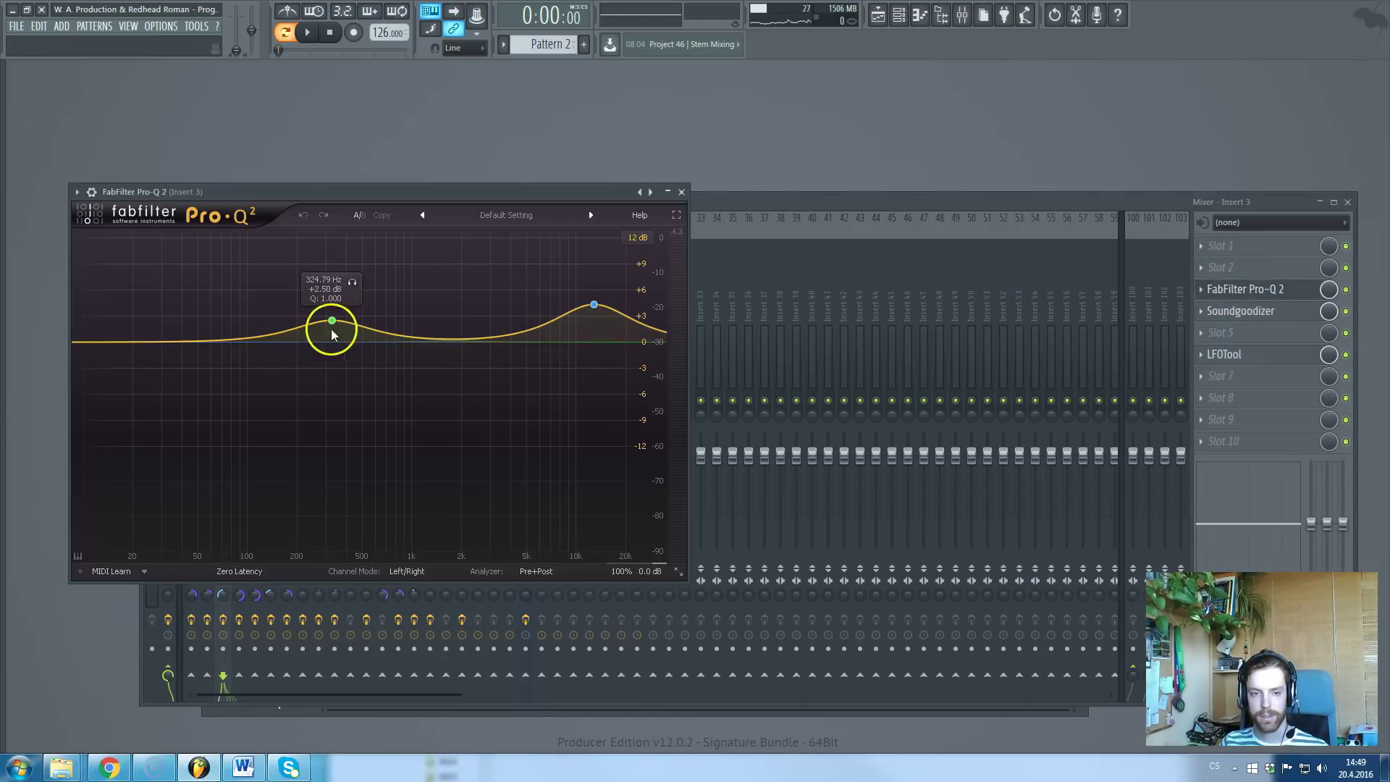
right_click(432, 194)
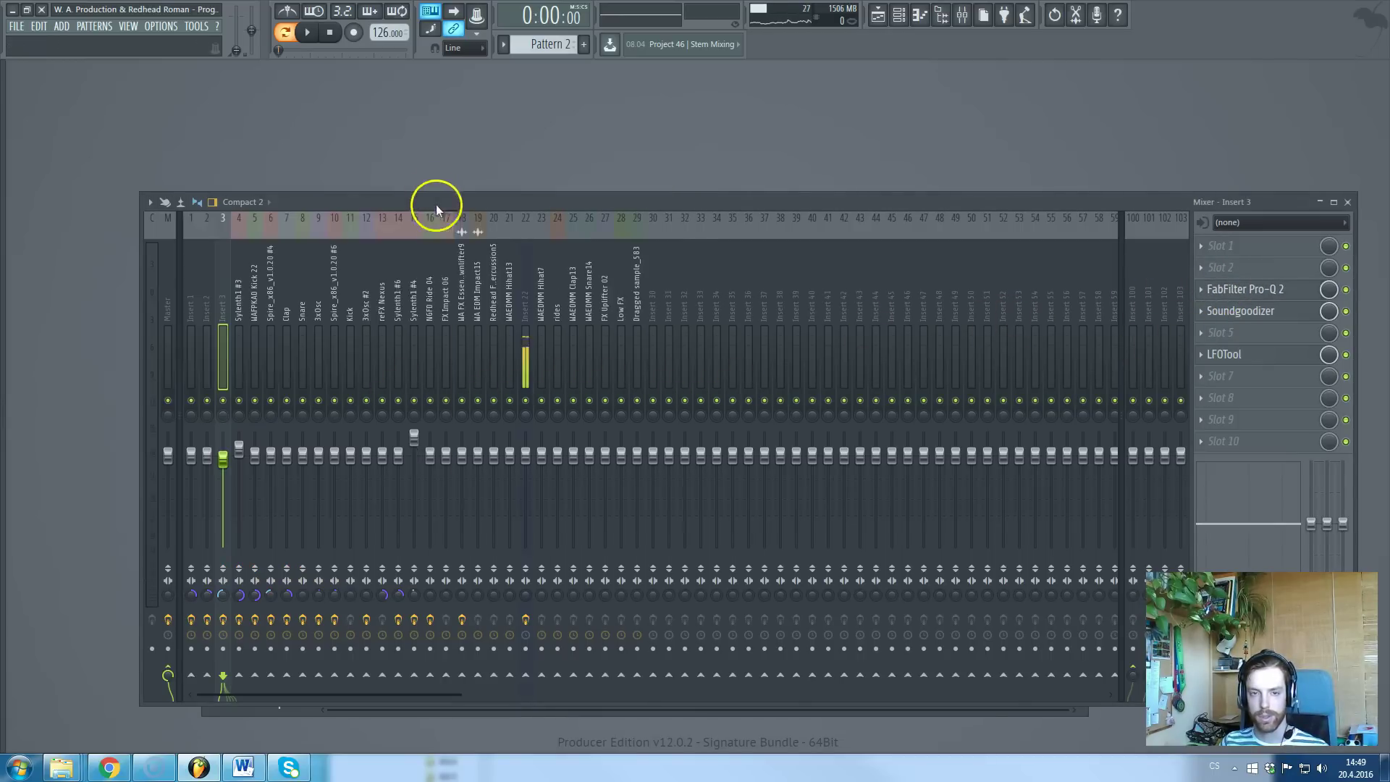
click(1246, 317)
right_click(161, 211)
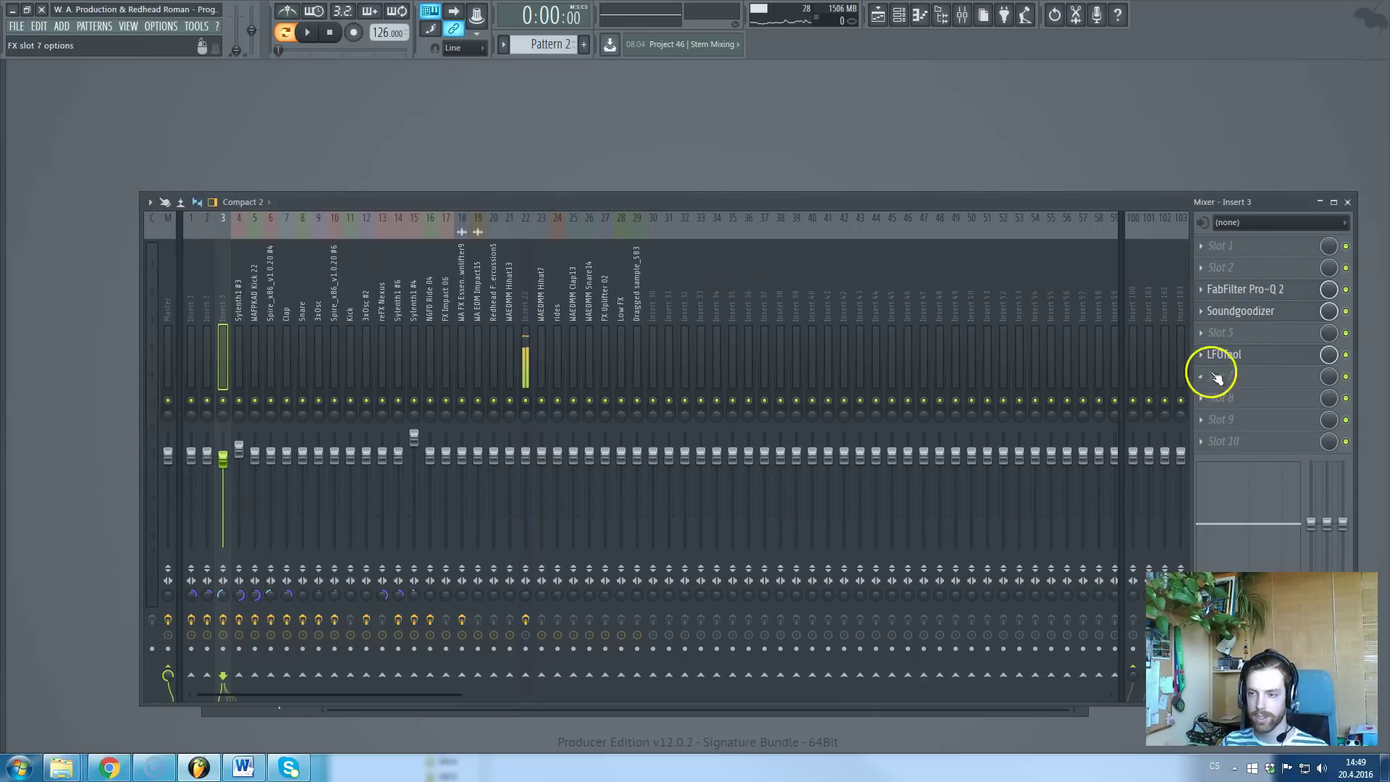
click(1231, 355)
right_click(362, 156)
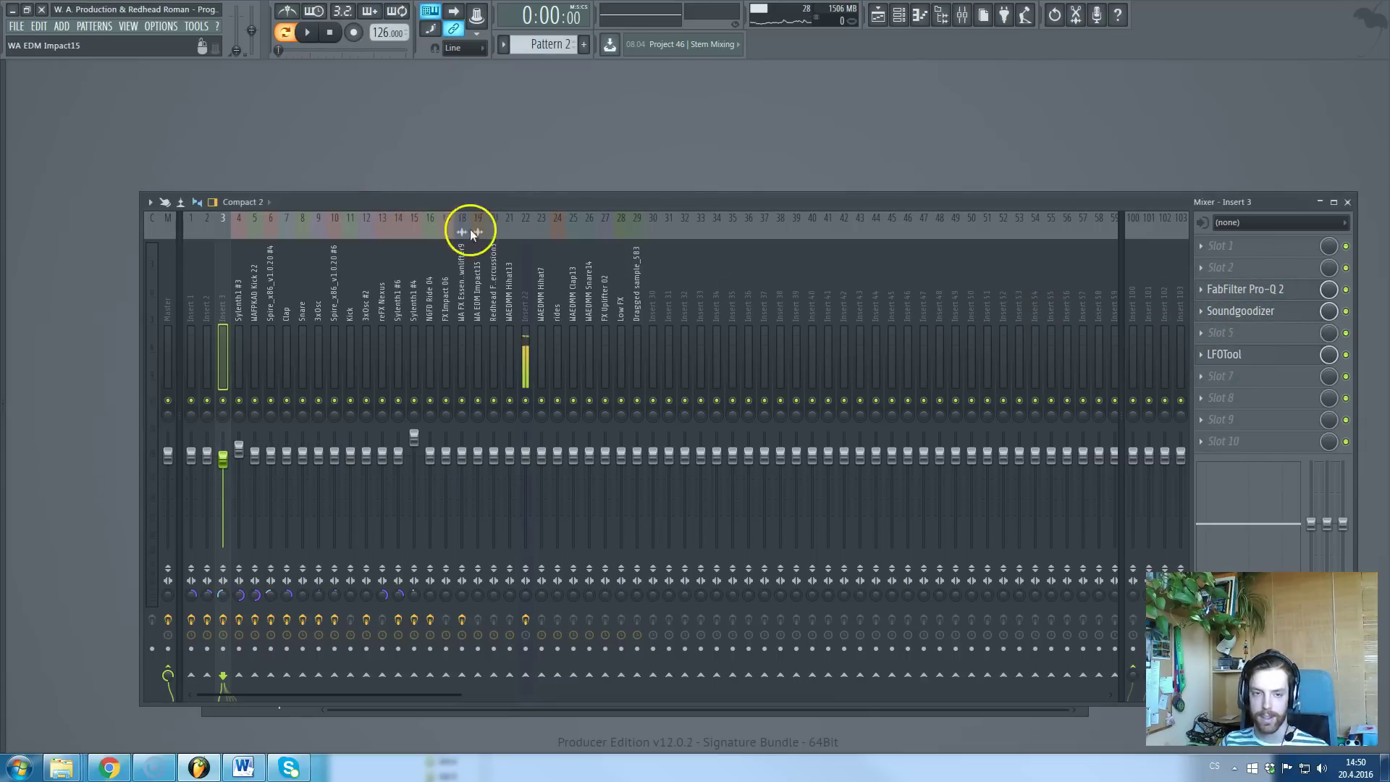
- Close the mixer, return to the playlist and play the song briefly from bar 17
key(F9)
key(F5)
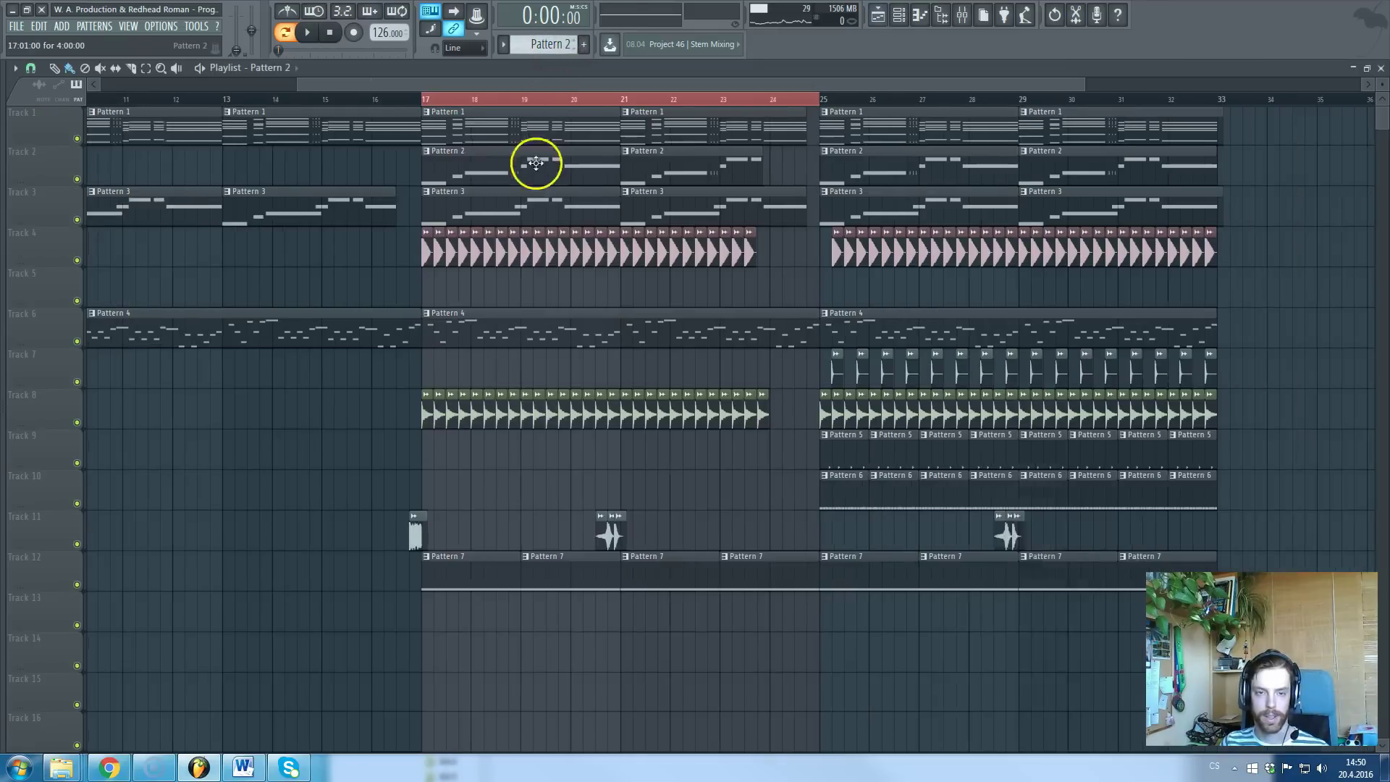
click(443, 99)
key(space)
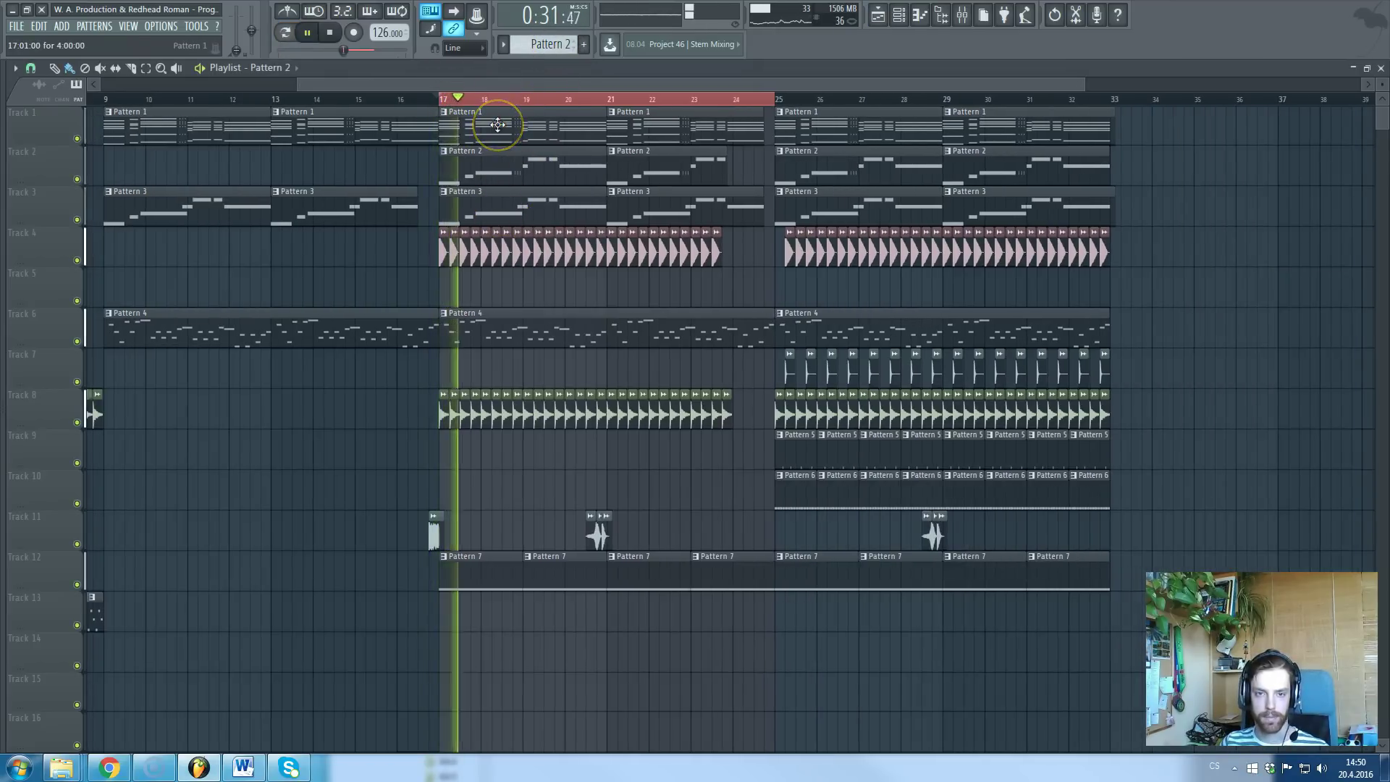
key(space)
- View Pattern 3's notes, its Sylenth1 #3 instrument and the effects on its mixer track, and close those windows
double_click(508, 213)
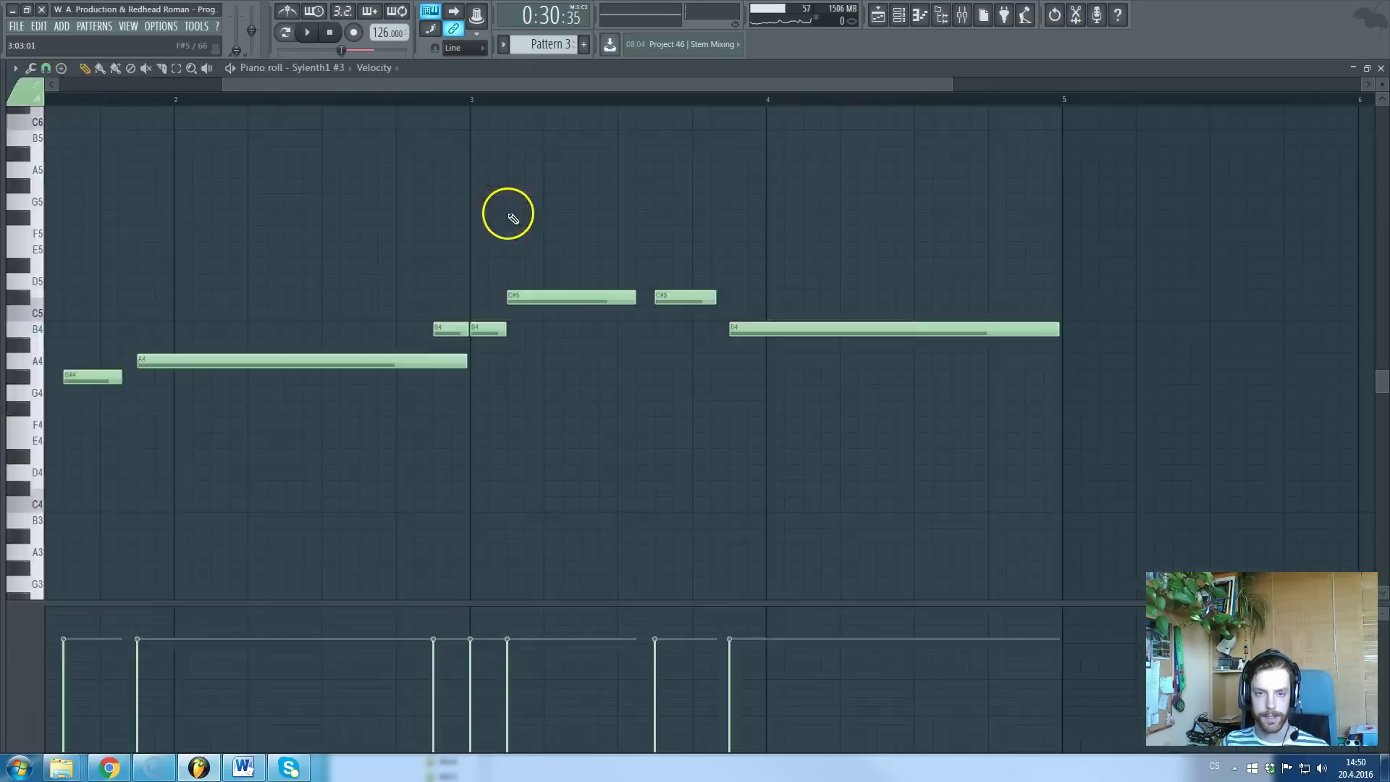
key(Escape)
click(285, 32)
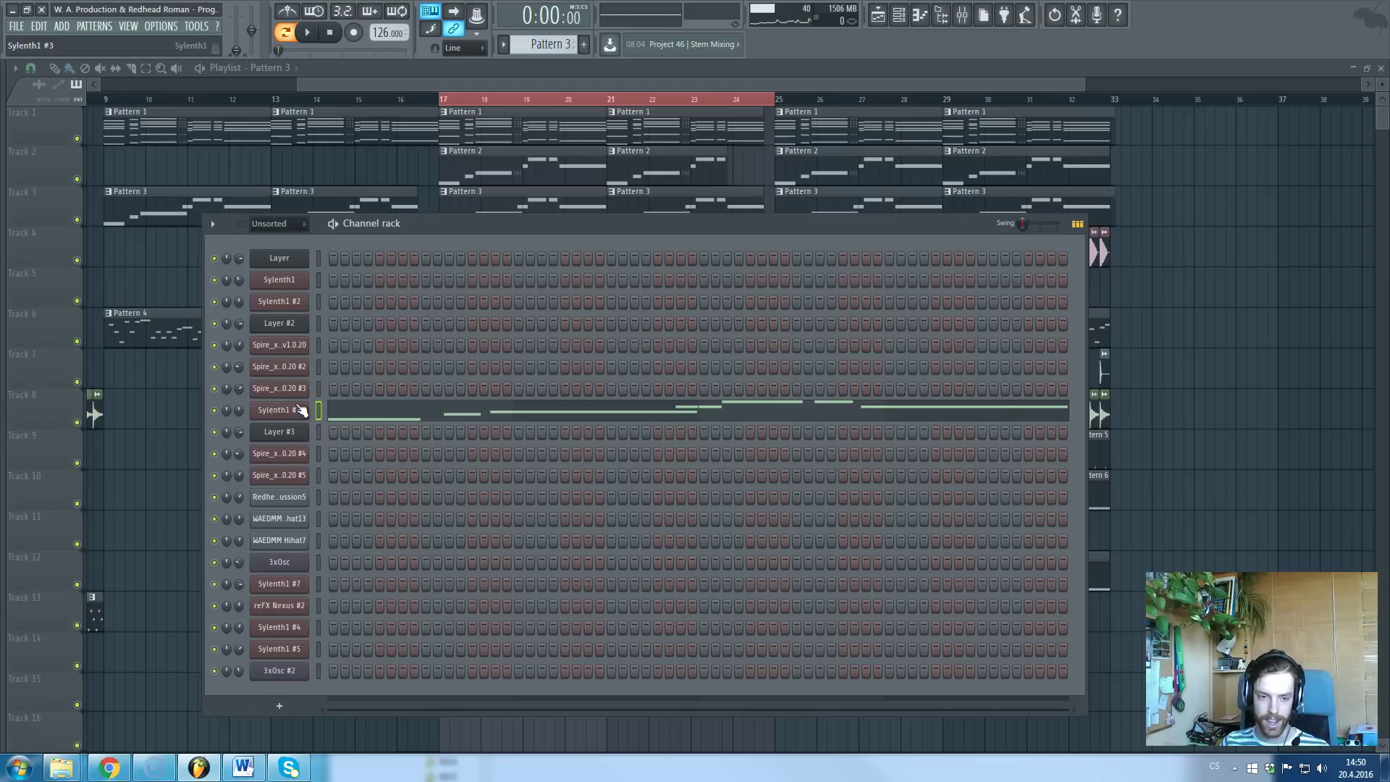
click(303, 413)
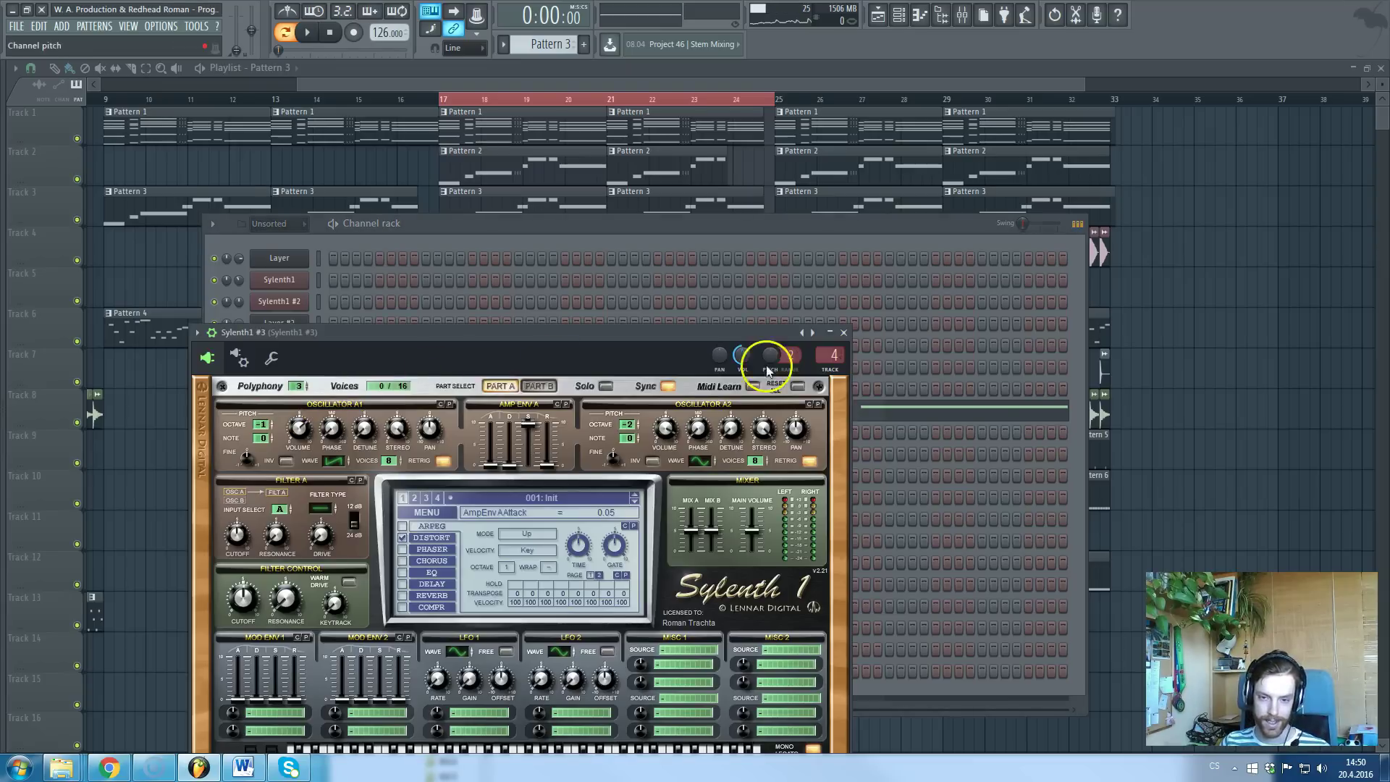
double_click(830, 355)
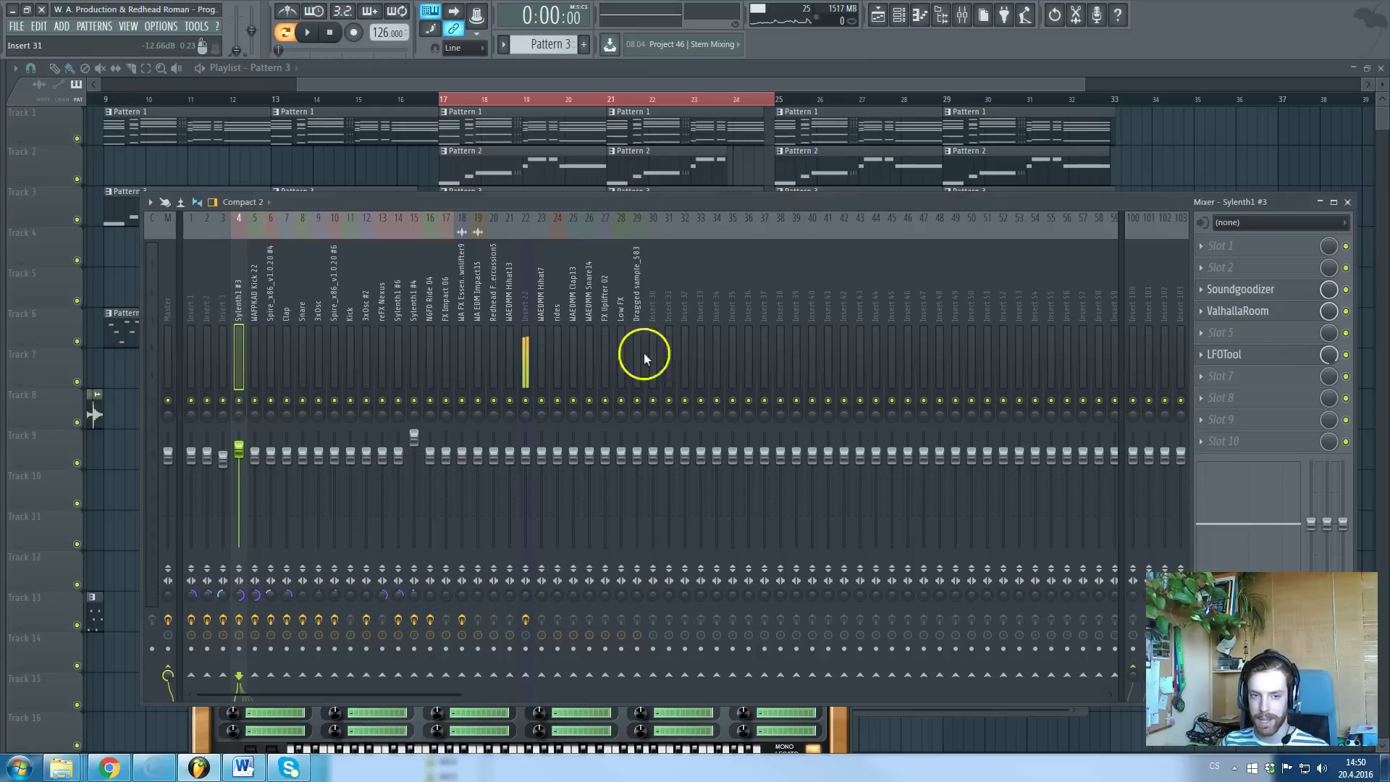
key(F9)
key(Escape)
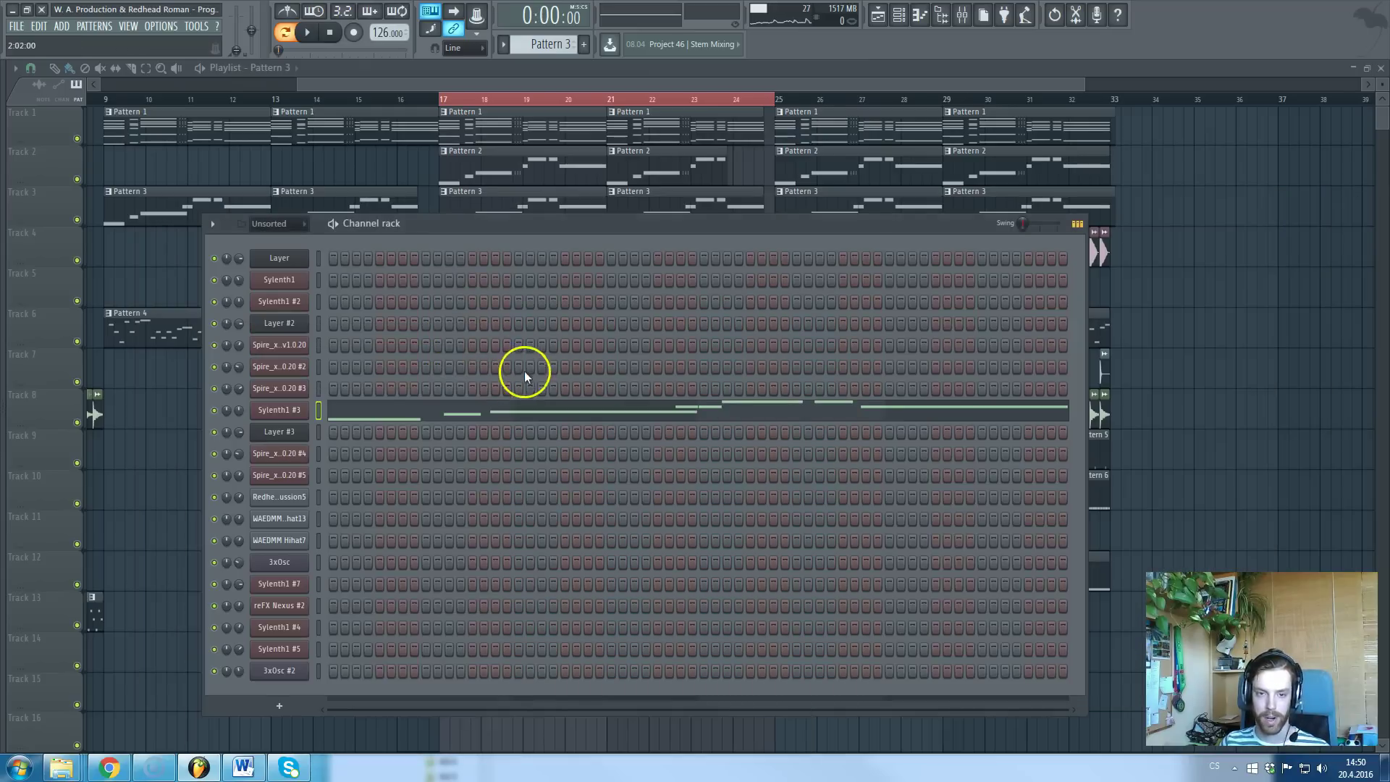
- Close the channel rack and compare the Pattern 1, 2 and 3 clips just before bar 19 in the playlist
key(F6)
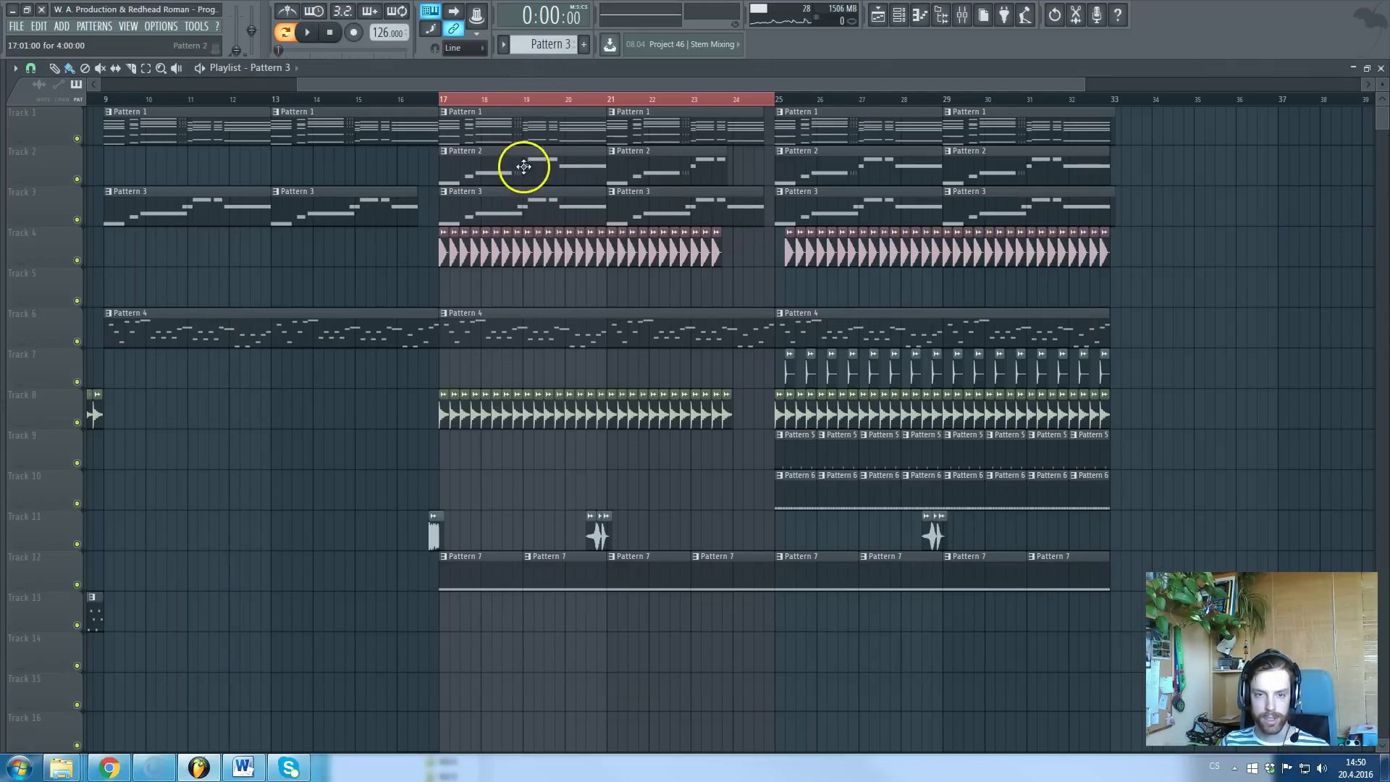
scroll(539, 220, up, 3)
scroll(539, 221, up, 4)
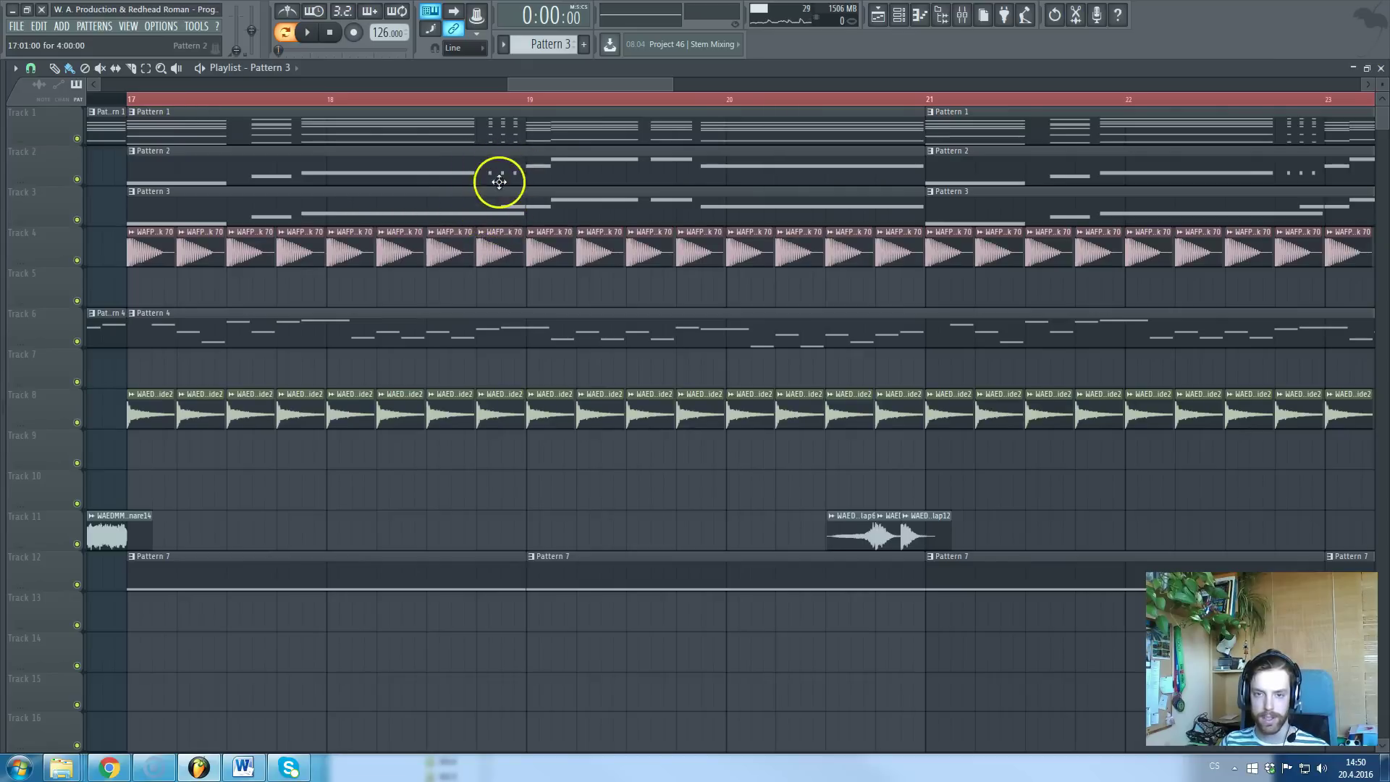
scroll(518, 184, down, 2)
- Open Pattern 2's Layer #2 notes in the piano roll and play the pattern
double_click(561, 173)
key(Escape)
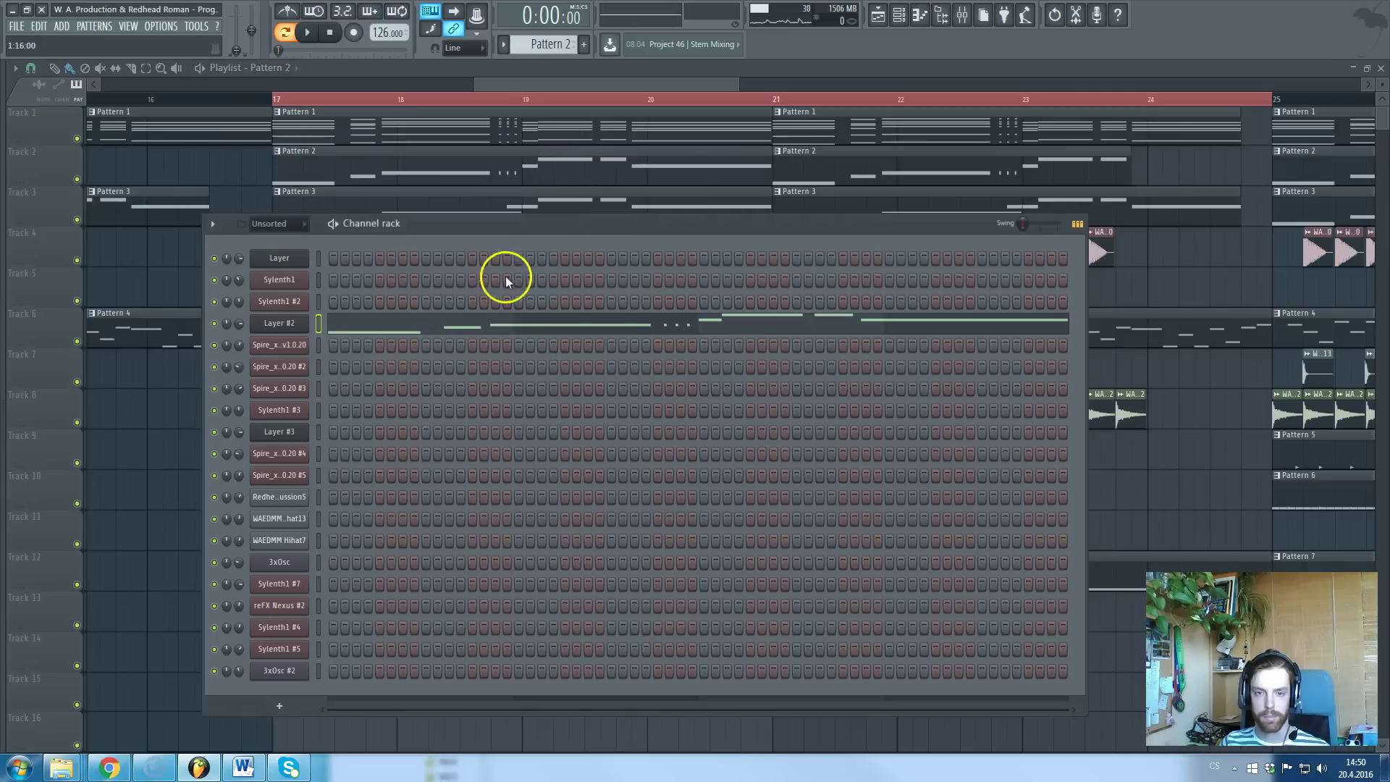
click(635, 325)
scroll(634, 326, down, 5)
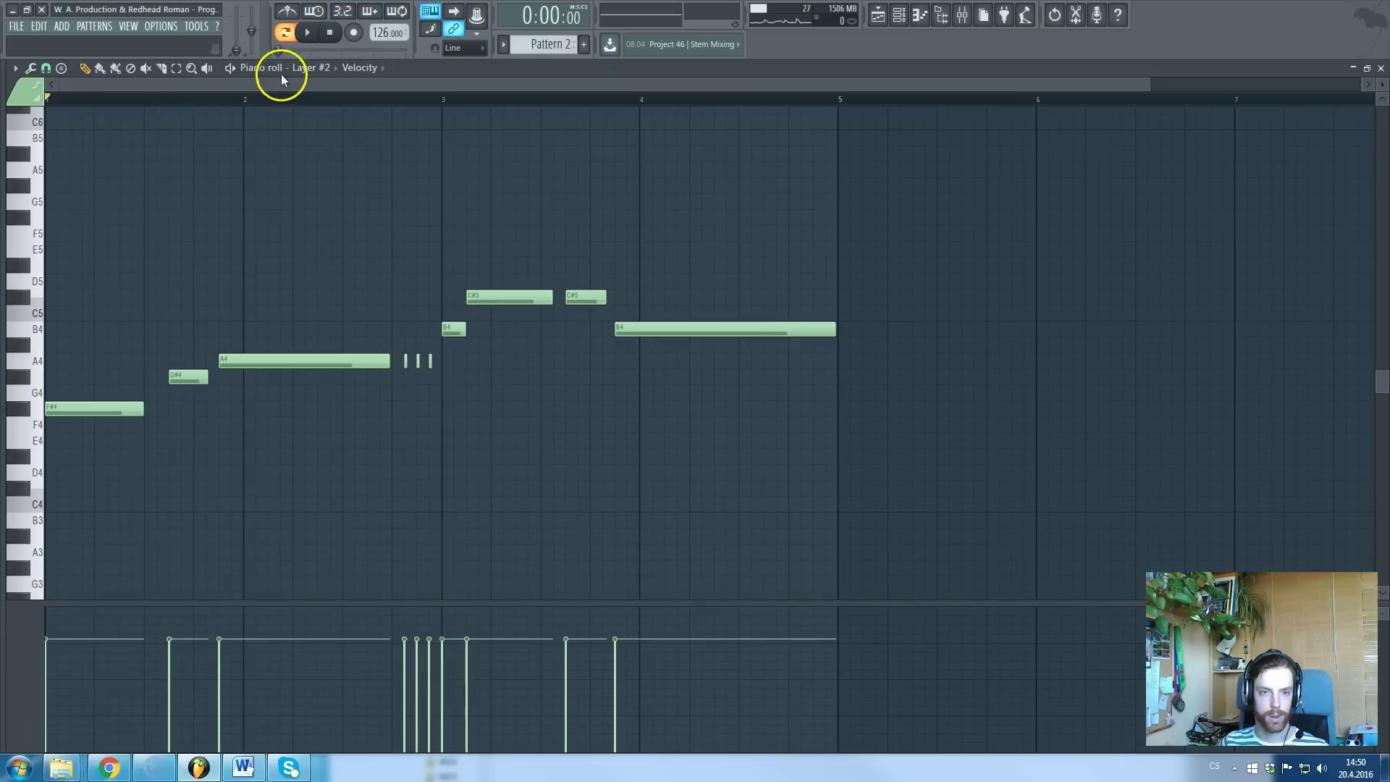
key(space)
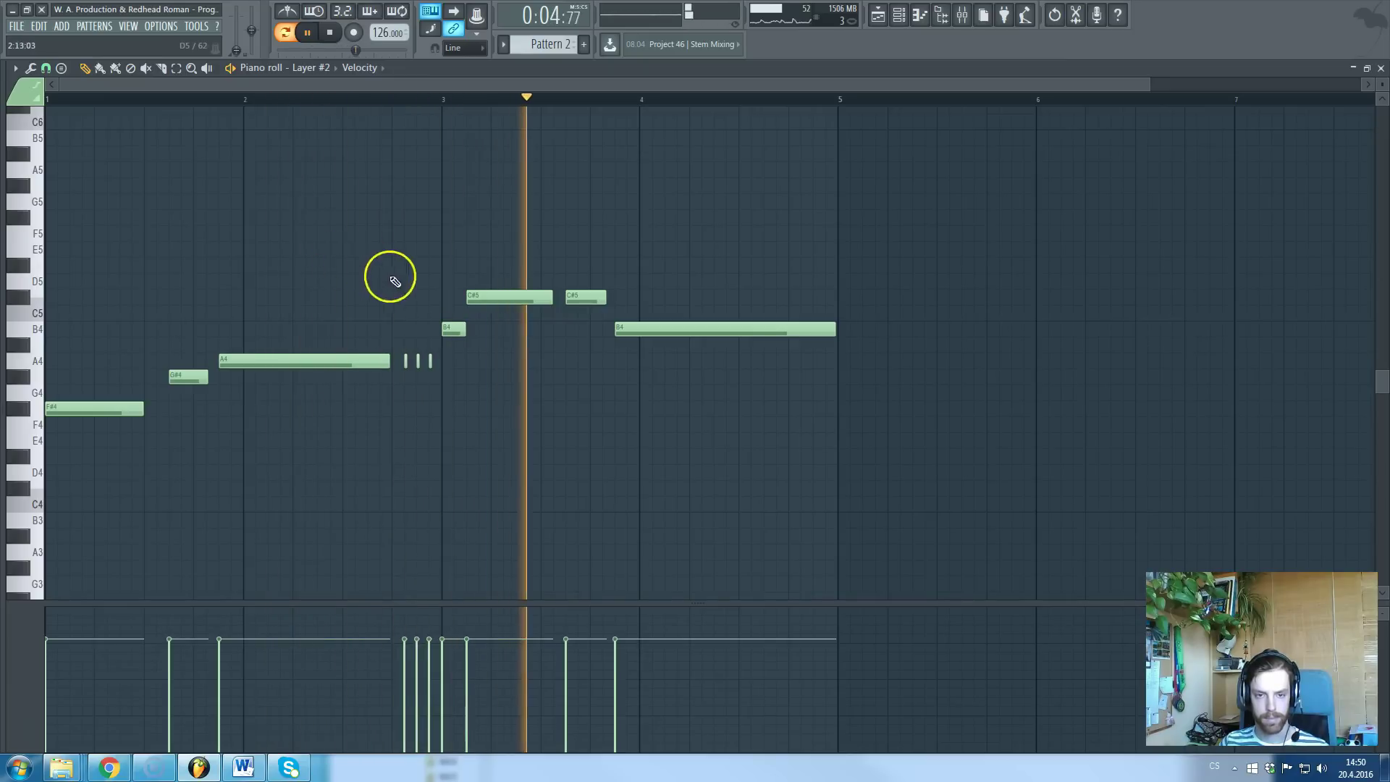
key(space)
- Raise the short B4 note at bar 3 to C#5 and set the playback position to bar 3
scroll(413, 332, up, 6)
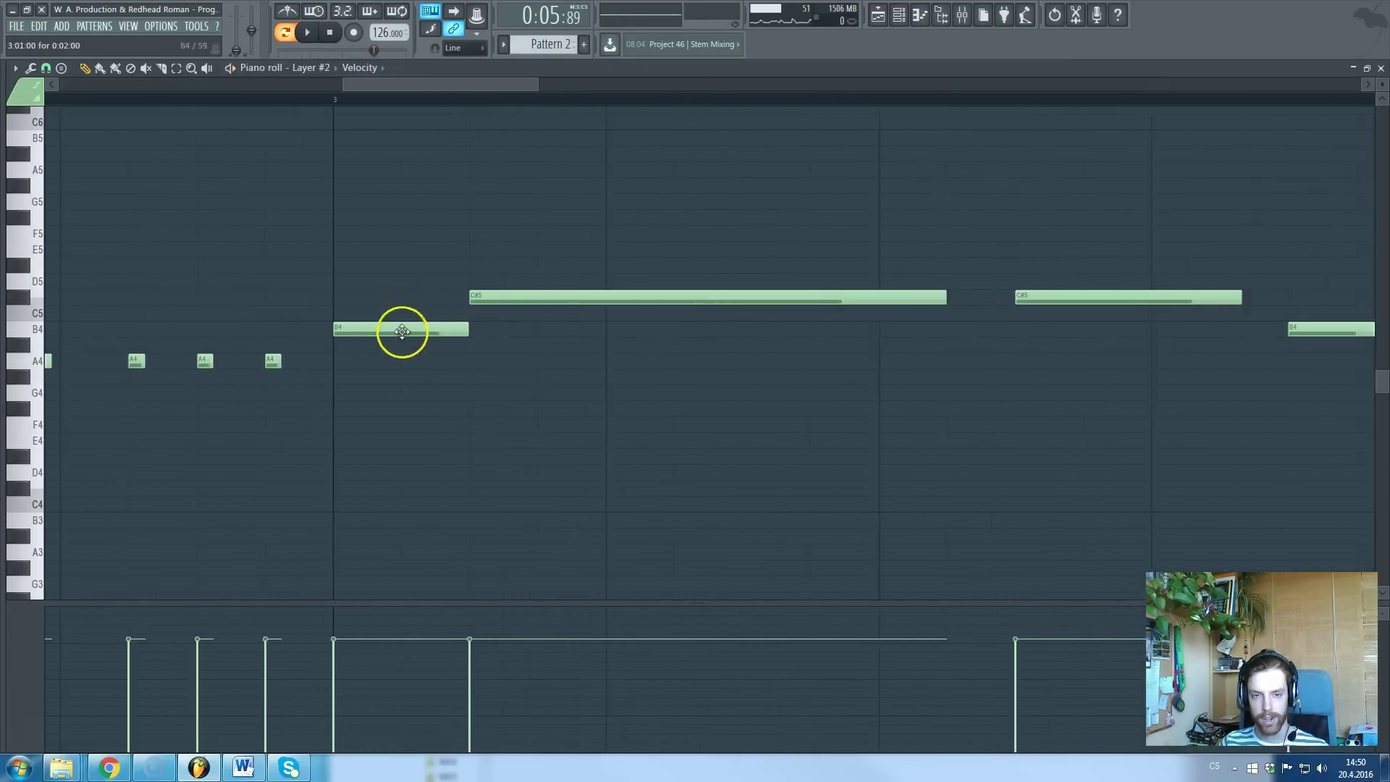
scroll(459, 319, down, 6)
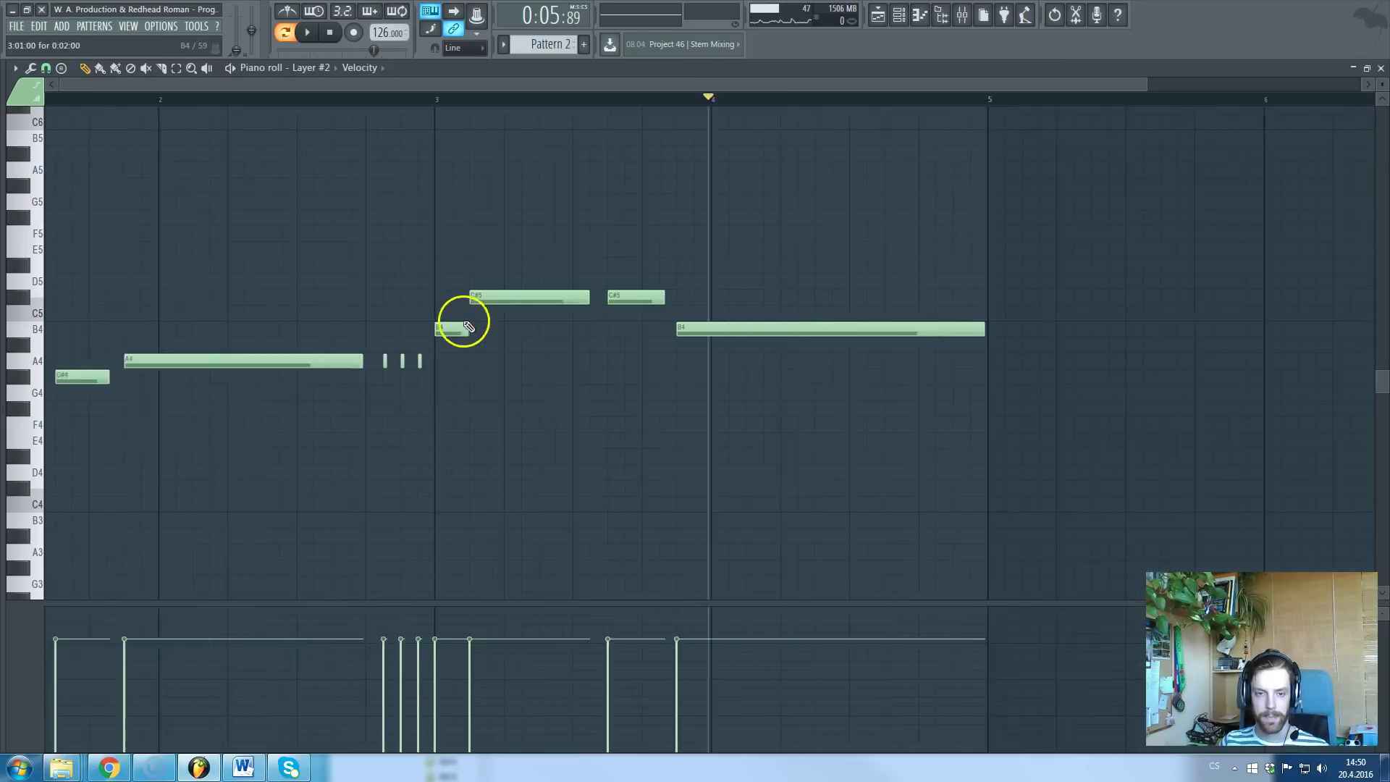
drag(454, 329, 455, 295)
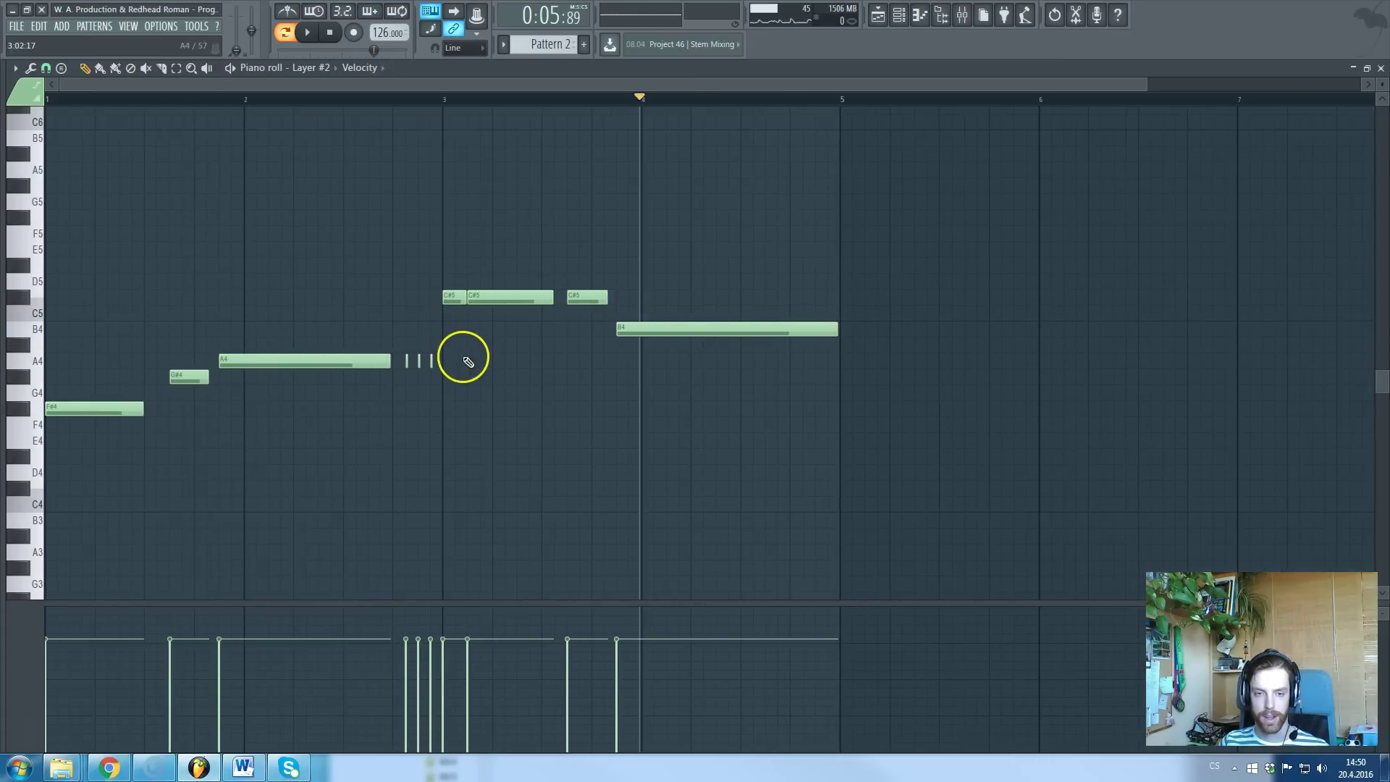
click(442, 100)
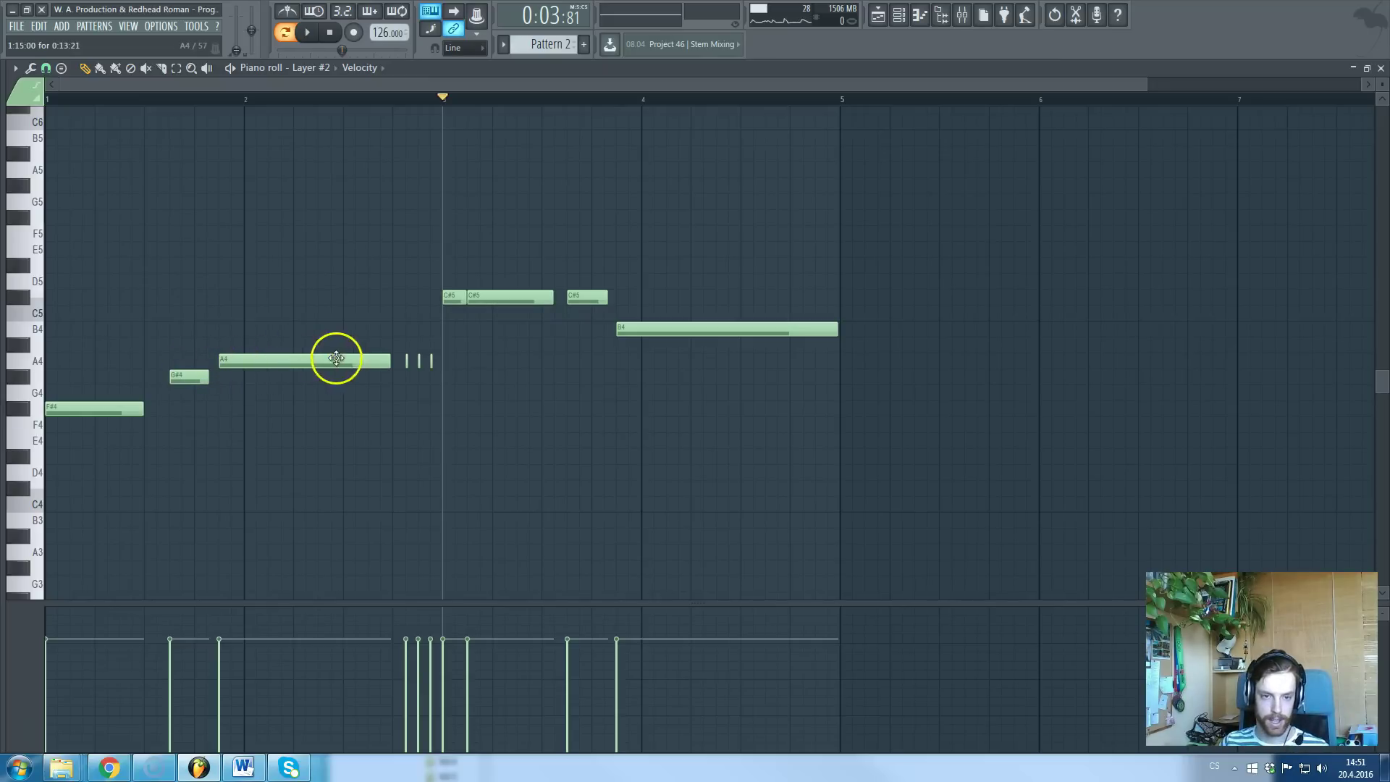
- Trim the start of the long A4 note to bar 2 and change the piano roll's grid snap setting
drag(304, 360, 329, 366)
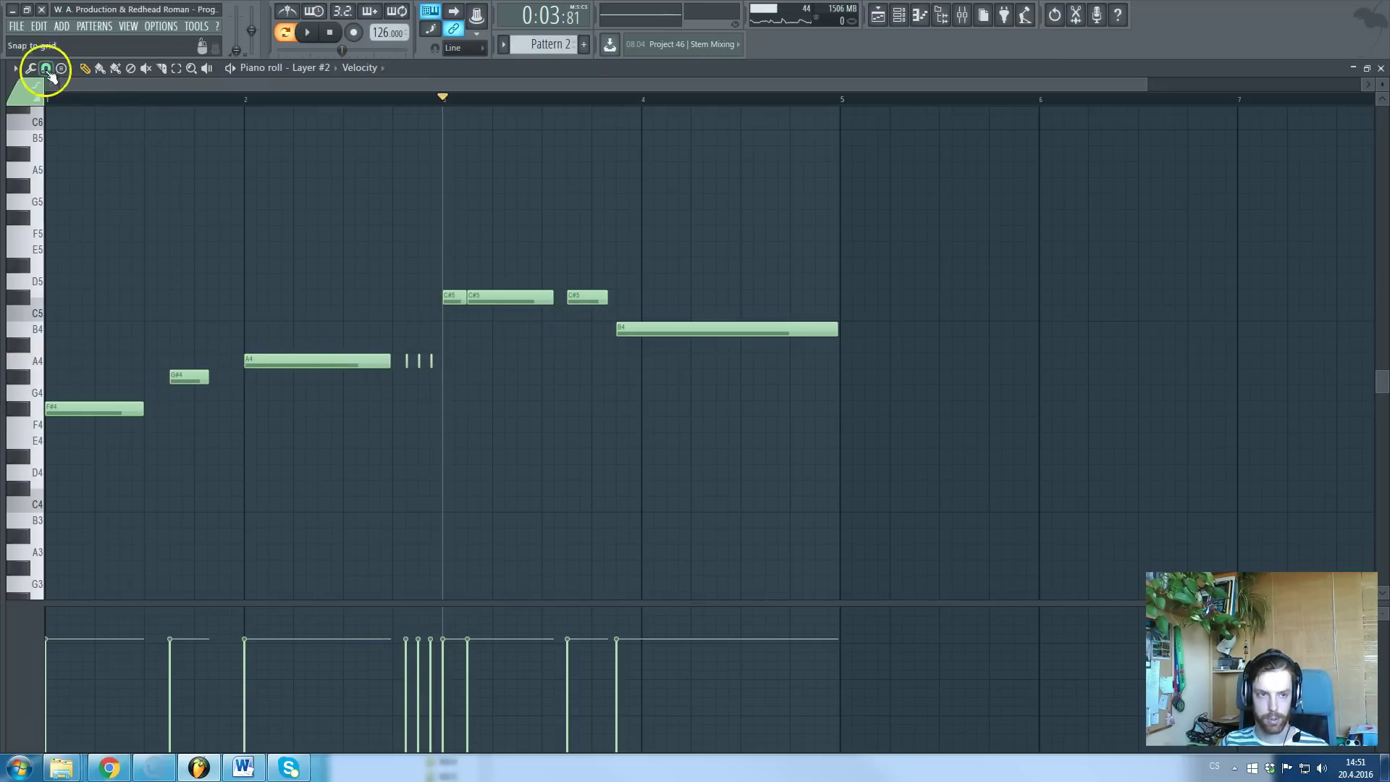
click(46, 69)
click(78, 293)
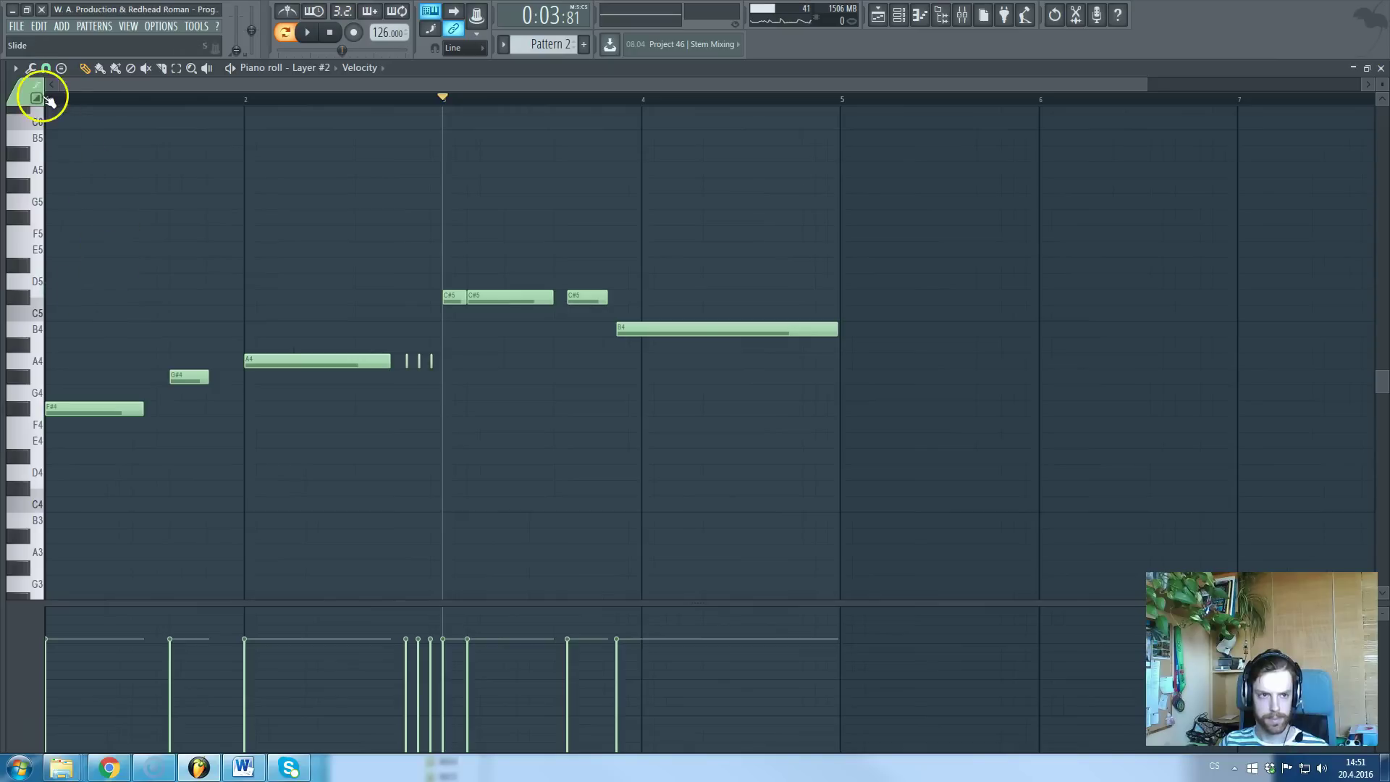
click(46, 68)
click(77, 220)
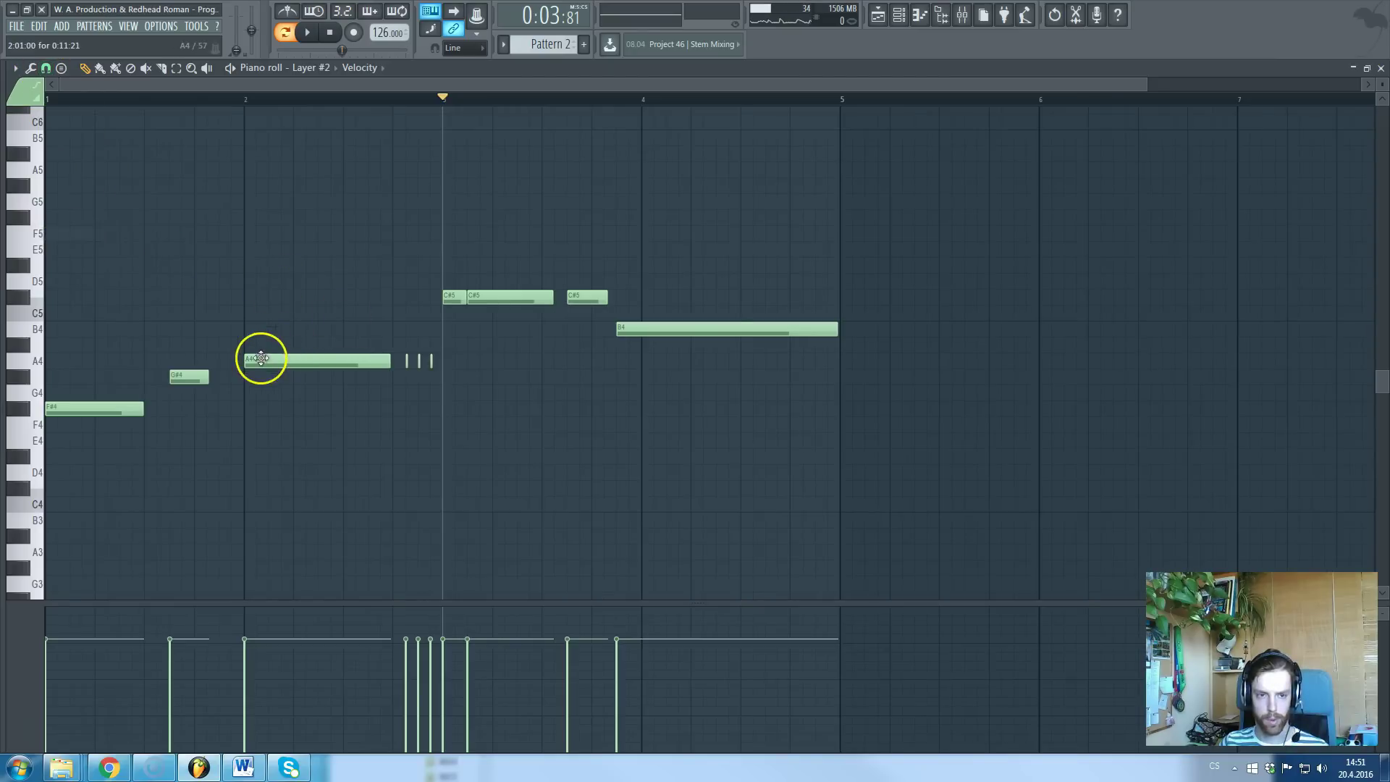
- Try the long A4 note at an earlier start, return it to bar 2, and set the playback position to bar 1
drag(270, 362, 248, 362)
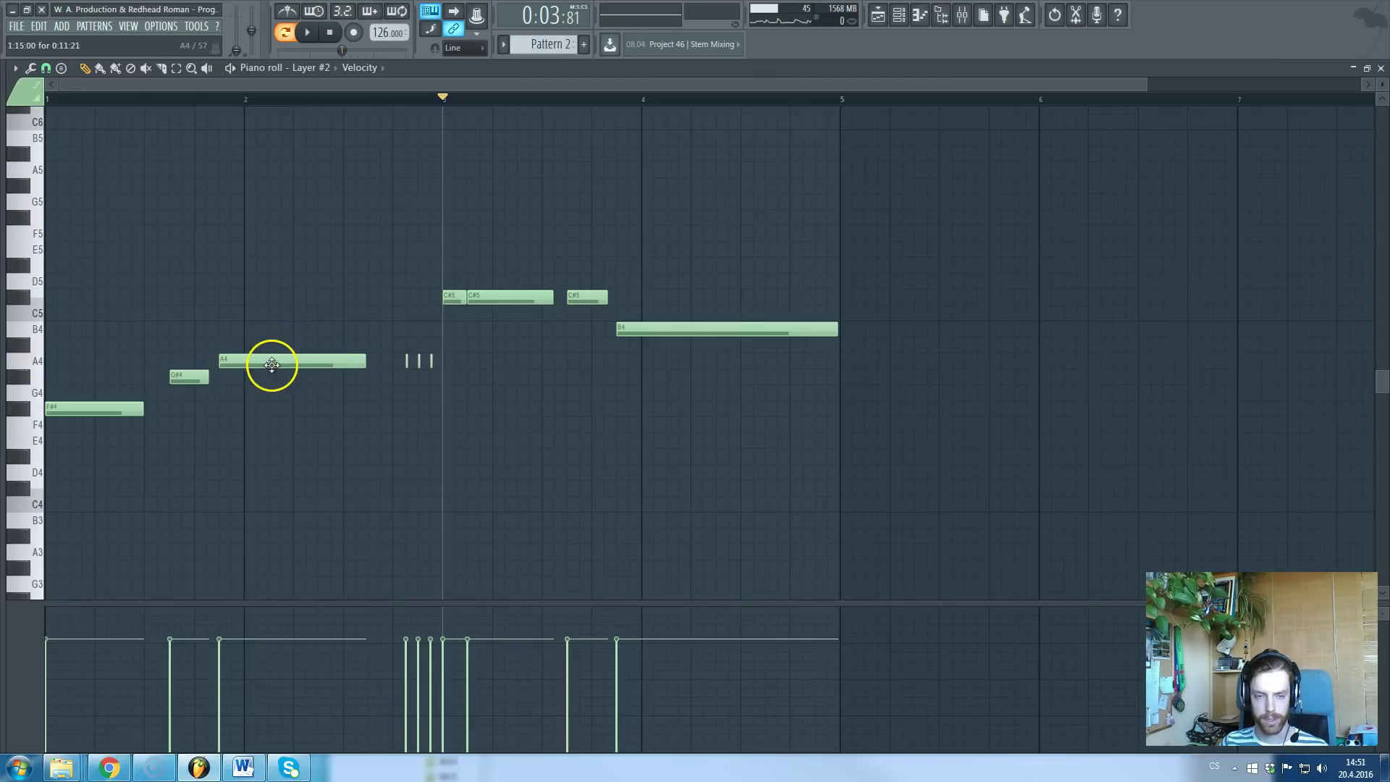
drag(357, 362, 379, 361)
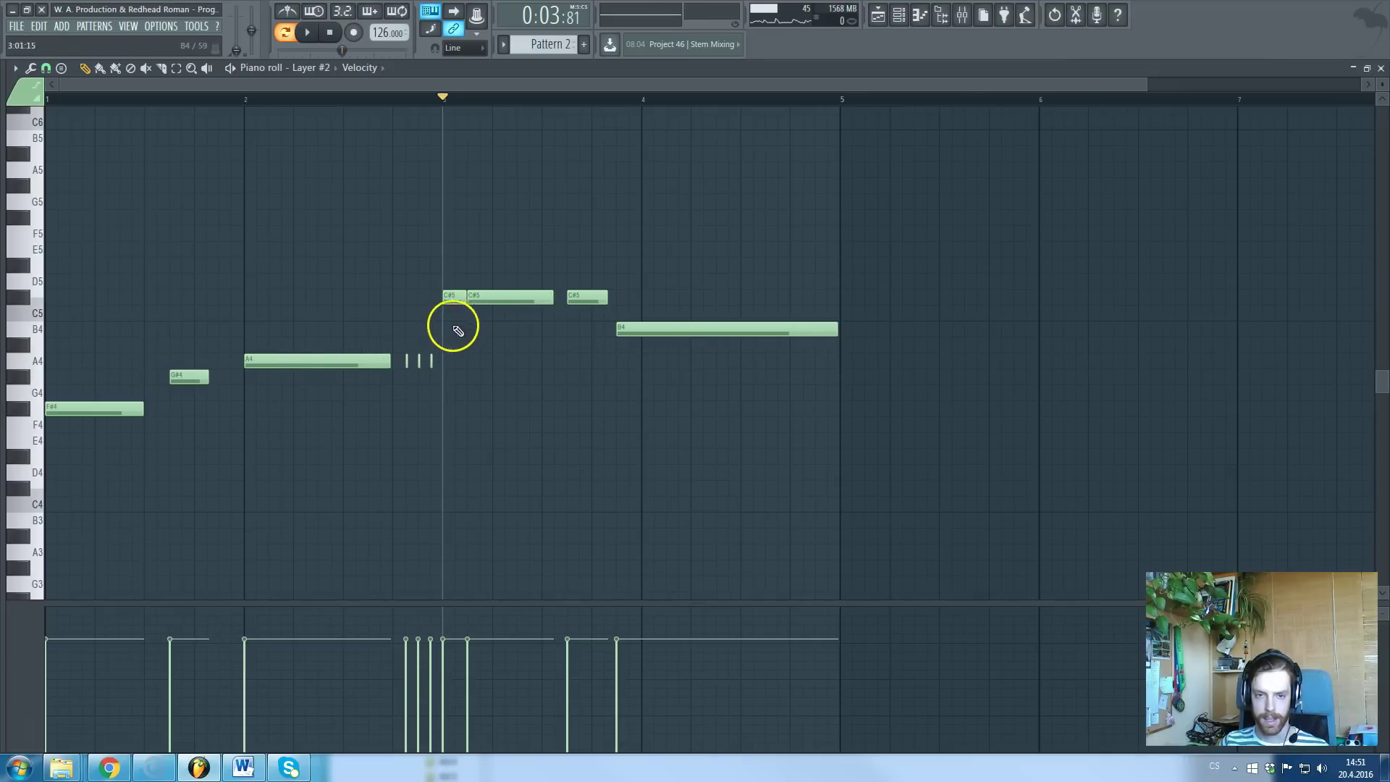
click(50, 97)
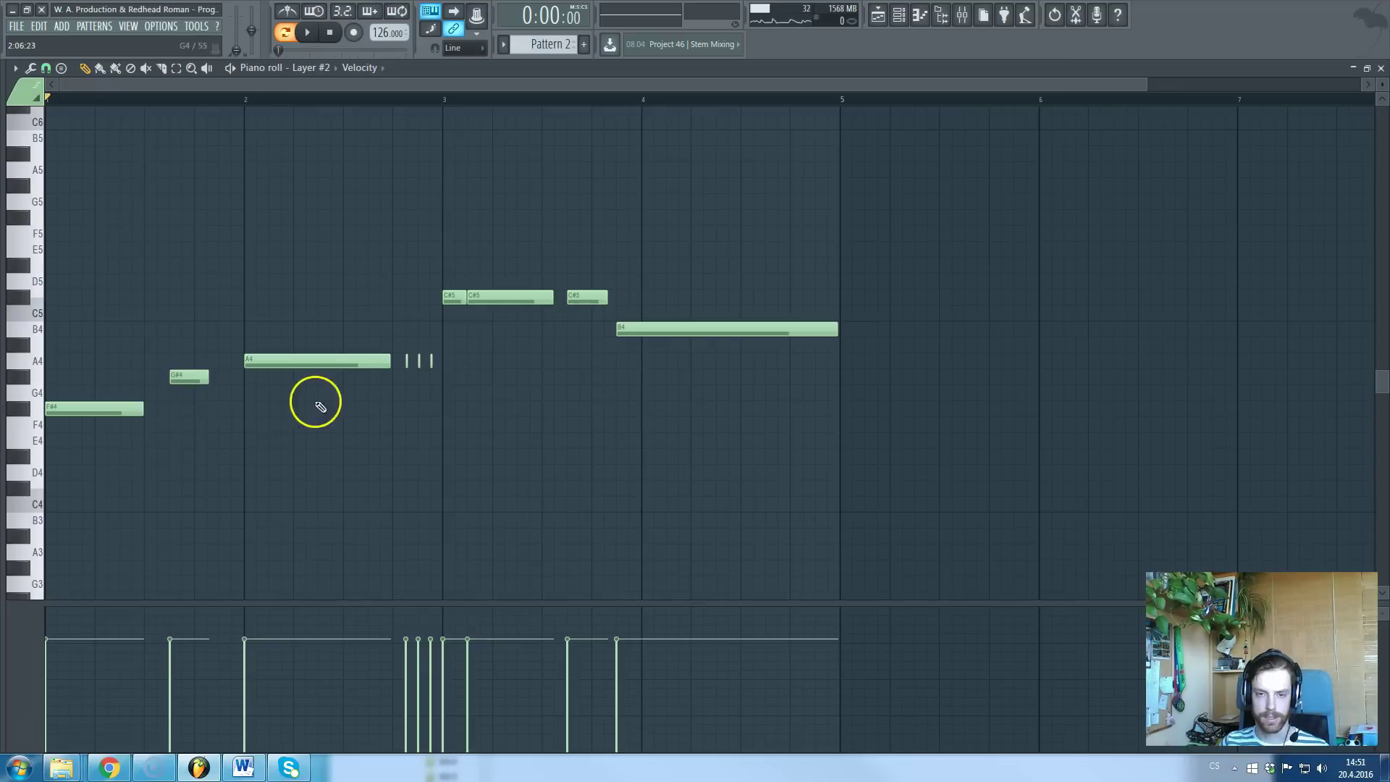
- Move the long B4 note to start at bar 4, trim its end to bar 5, and play the pattern
drag(639, 329, 665, 329)
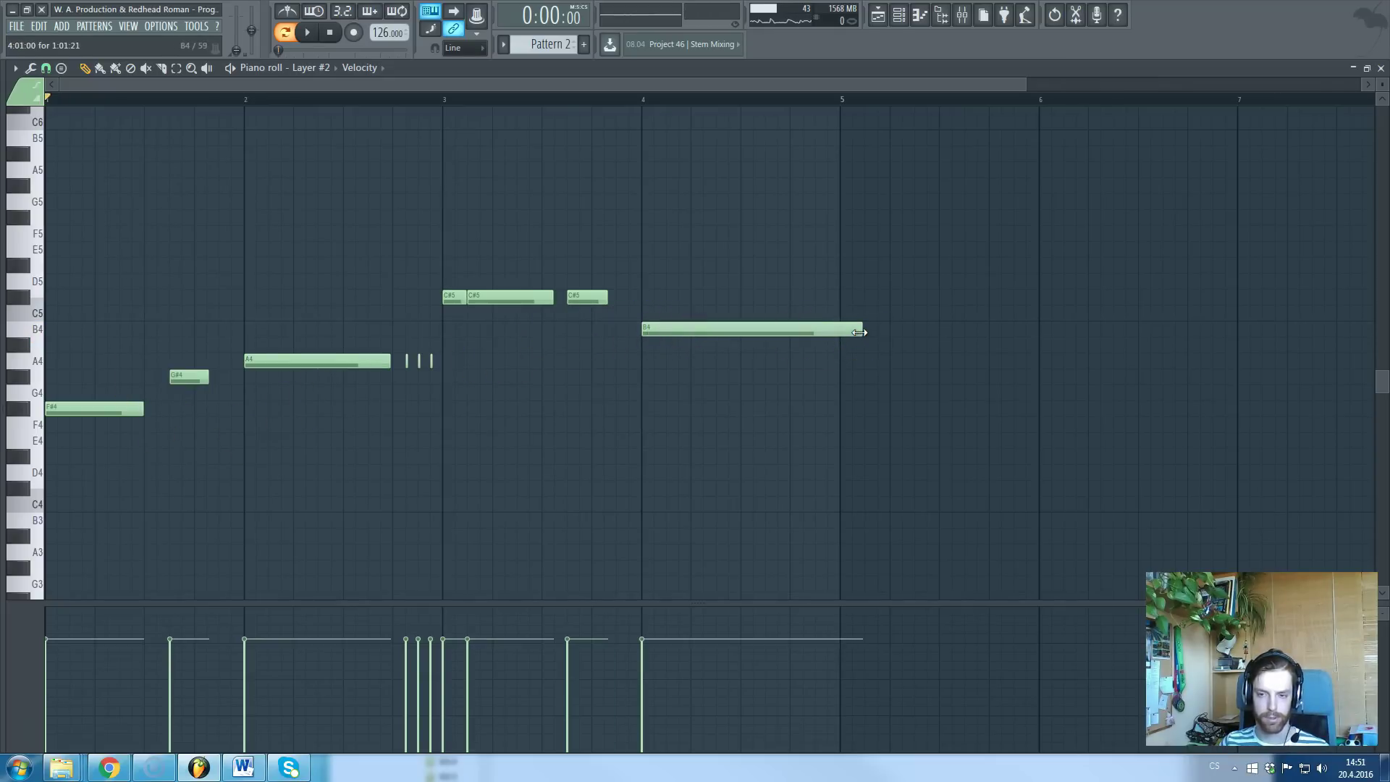
drag(859, 332, 833, 332)
key(space)
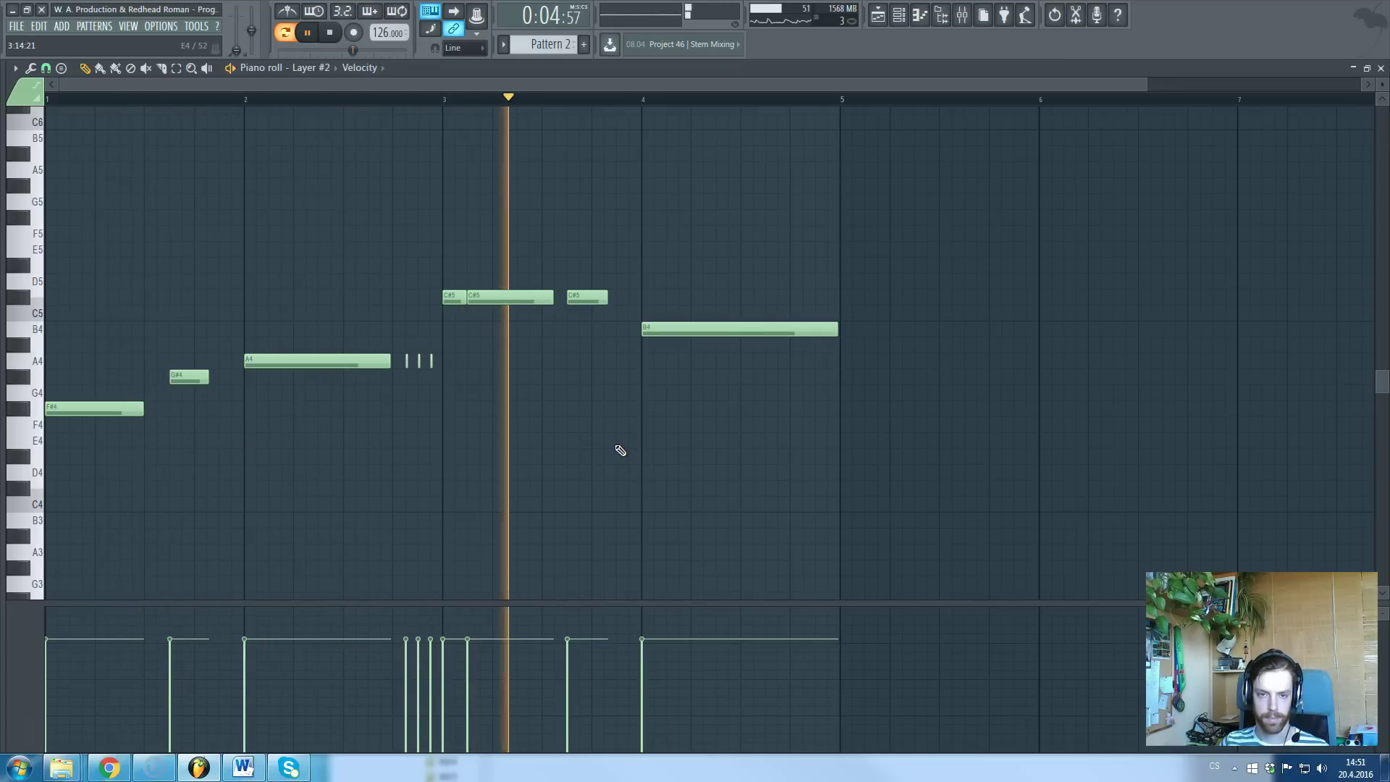
- Stop playback, start the long A4 note slightly before bar 2 with its original end, and lower the short C#5 at bar 3 to B4
key(space)
drag(291, 362, 267, 363)
drag(365, 362, 386, 362)
drag(450, 296, 451, 327)
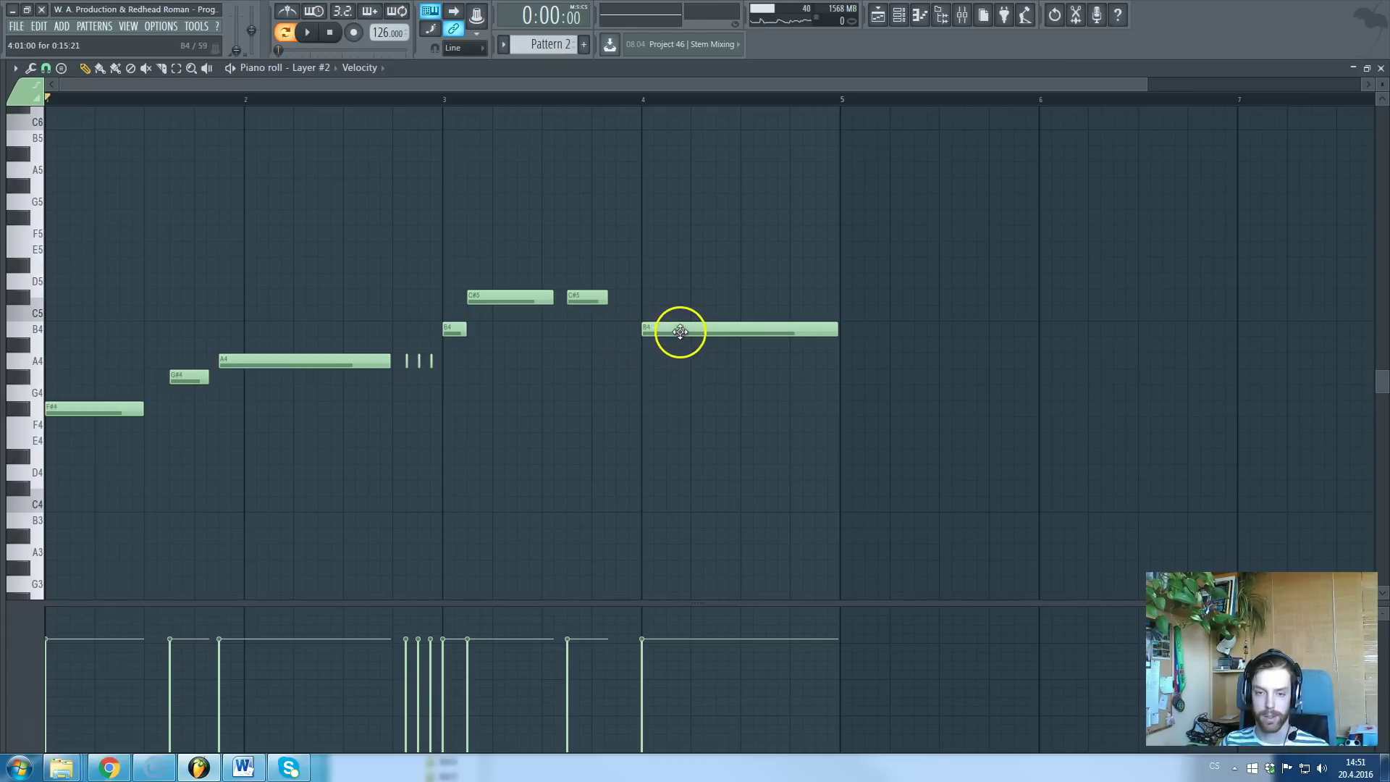
- Move the long B4 note's start slightly ahead of bar 4, extend its end to bar 5, and play the pattern
drag(680, 332, 653, 331)
drag(811, 330, 835, 332)
key(space)
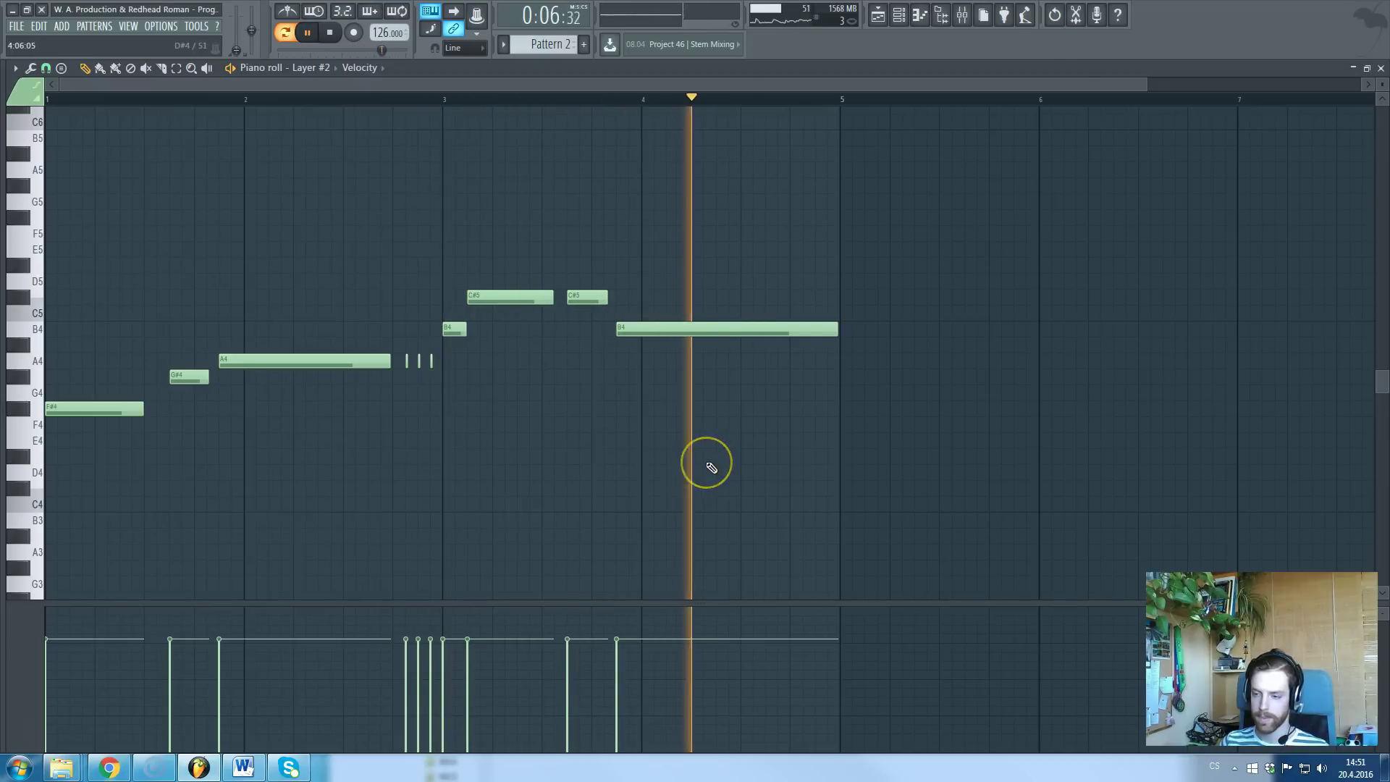
key(space)
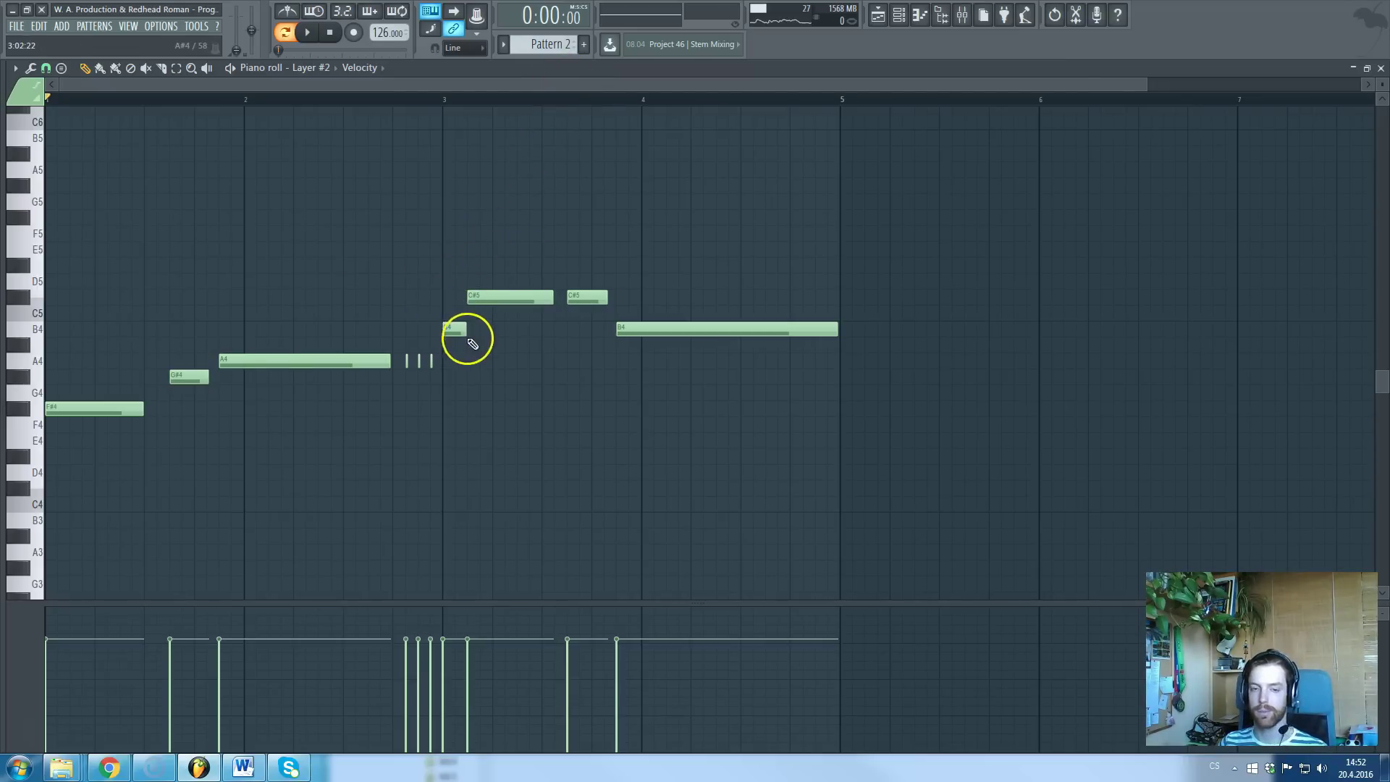
- Close the piano roll and channel rack, and set the song playback position to bar 17 in the playlist
ctrl+scroll(468, 347, up, 1)
ctrl+scroll(468, 347, up, 1)
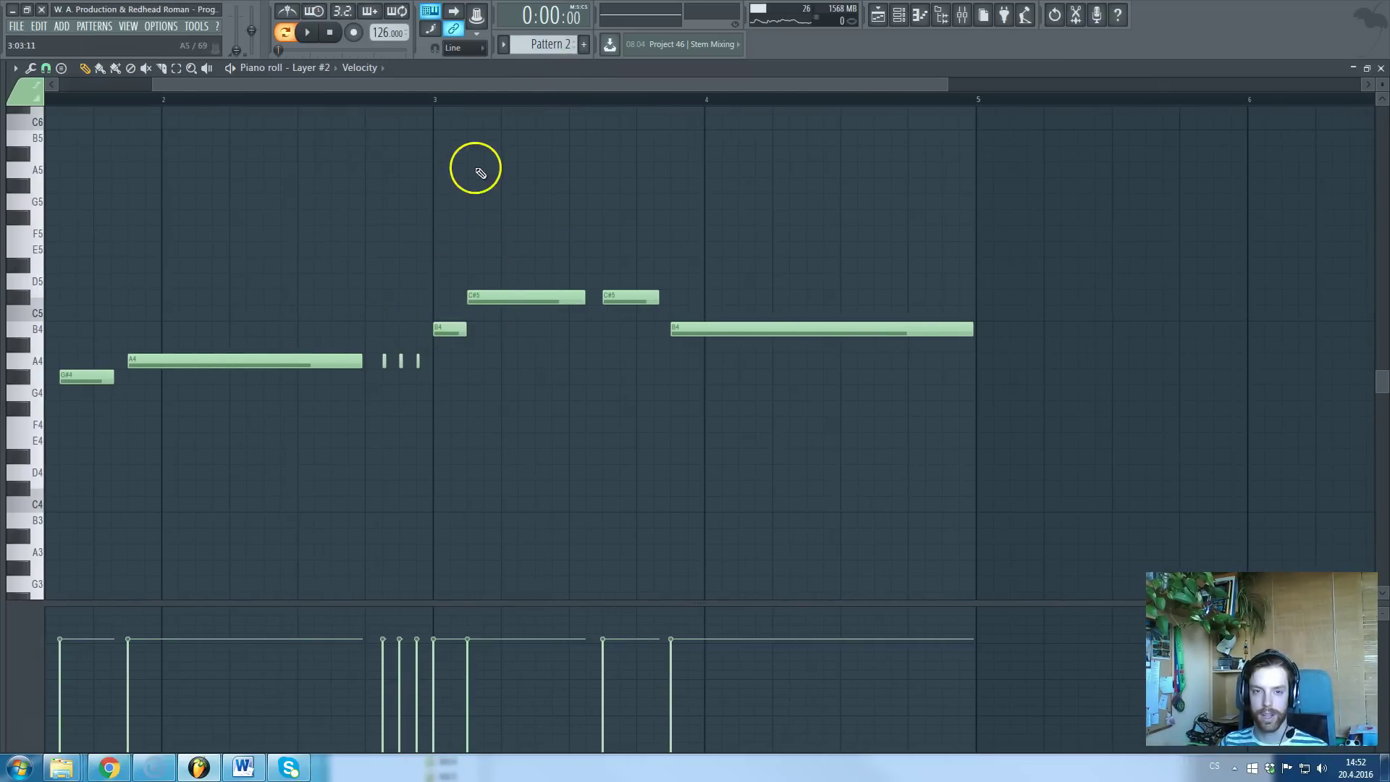
right_click(510, 68)
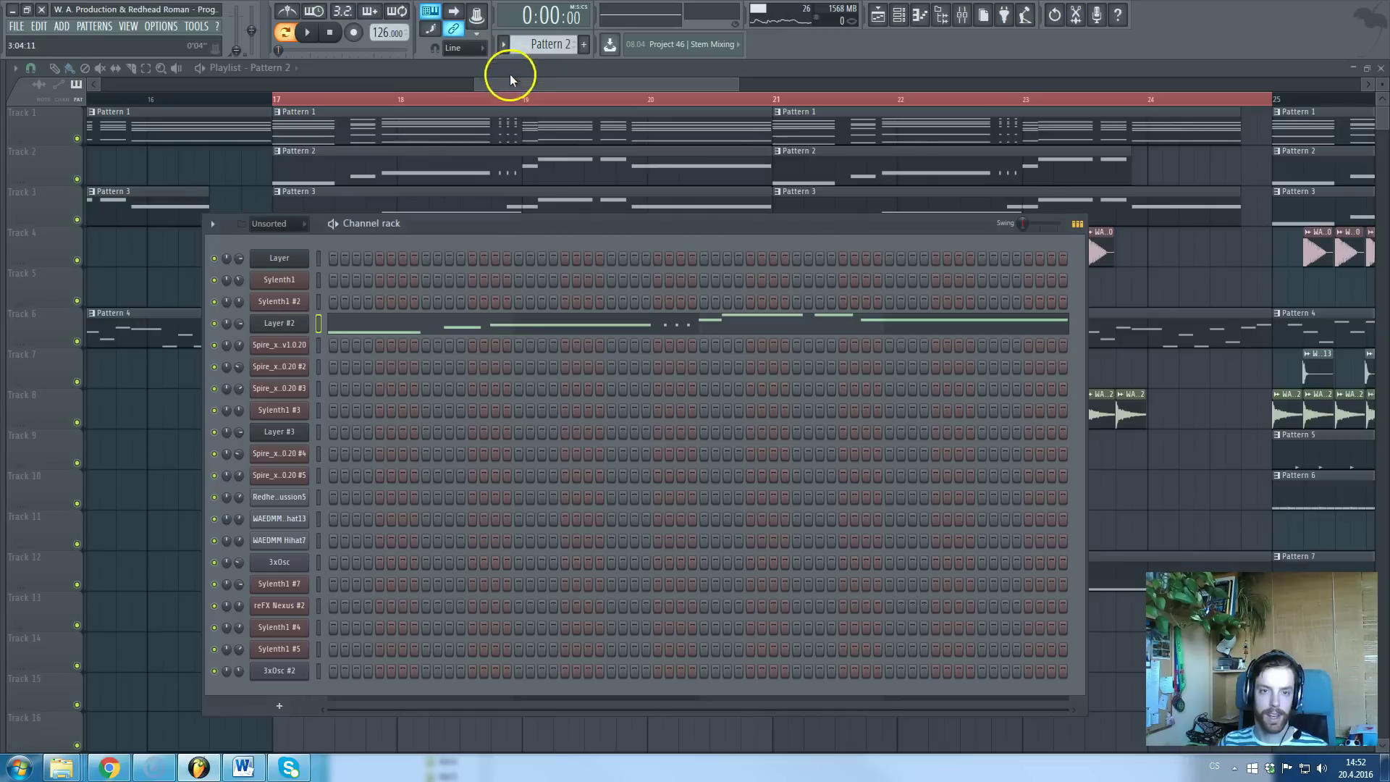
click(567, 76)
scroll(548, 189, down, 4)
ctrl+scroll(532, 226, down, 2)
scroll(533, 279, up, 4)
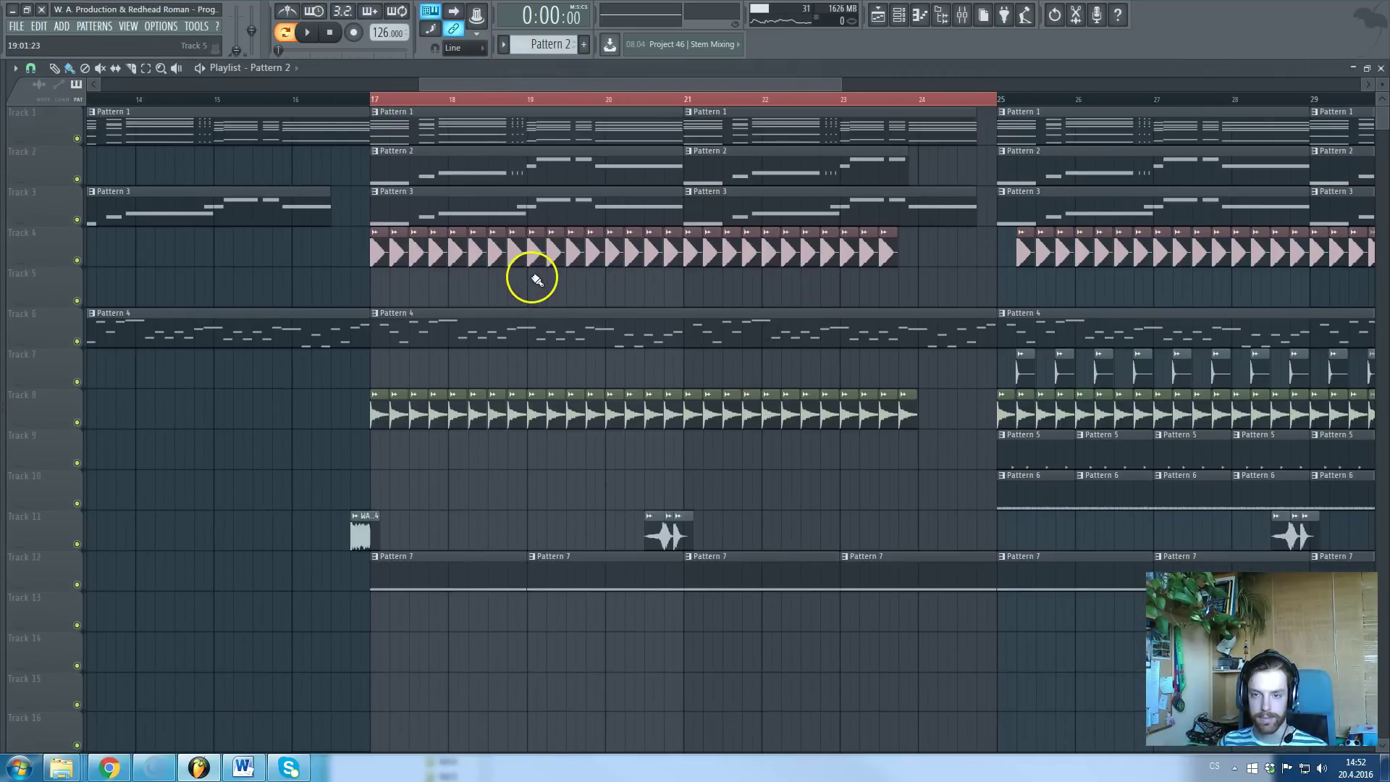
ctrl+scroll(536, 278, down, 2)
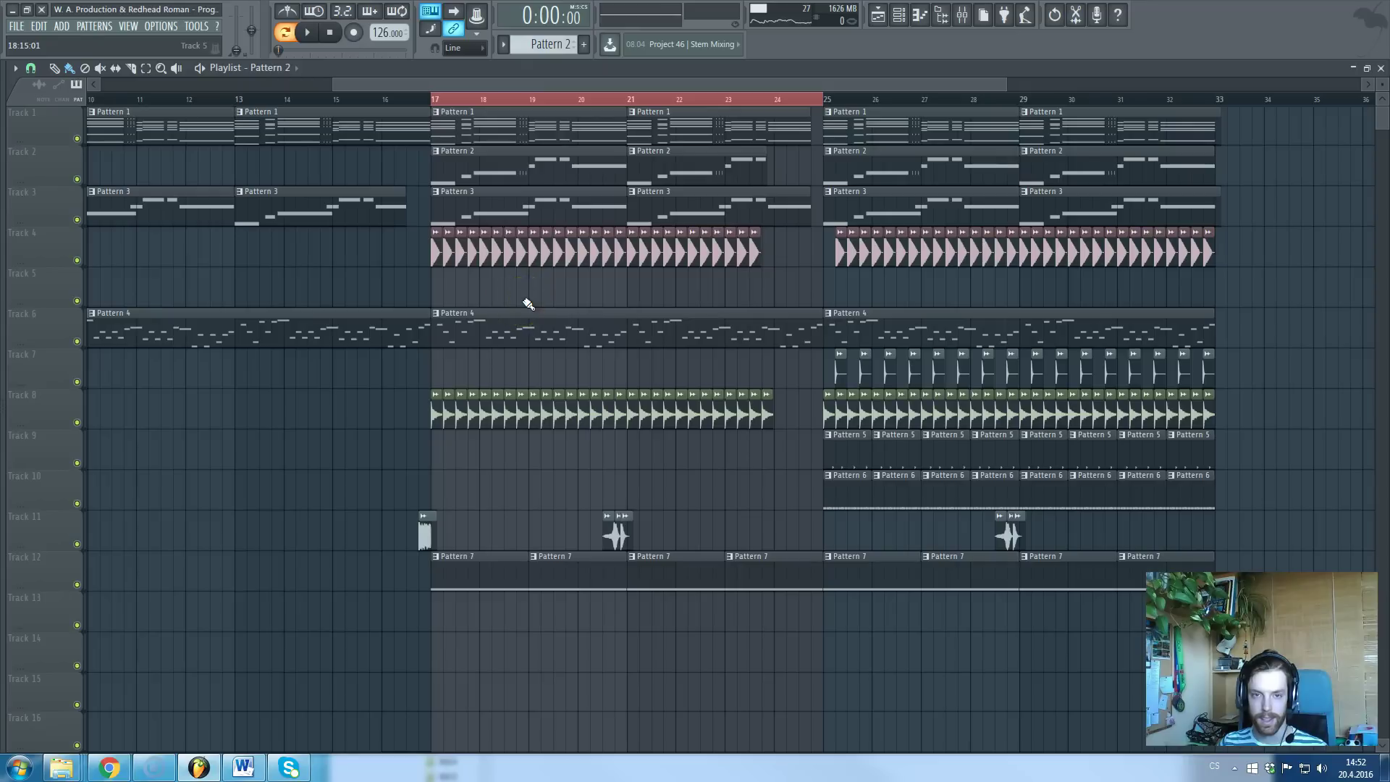
click(436, 97)
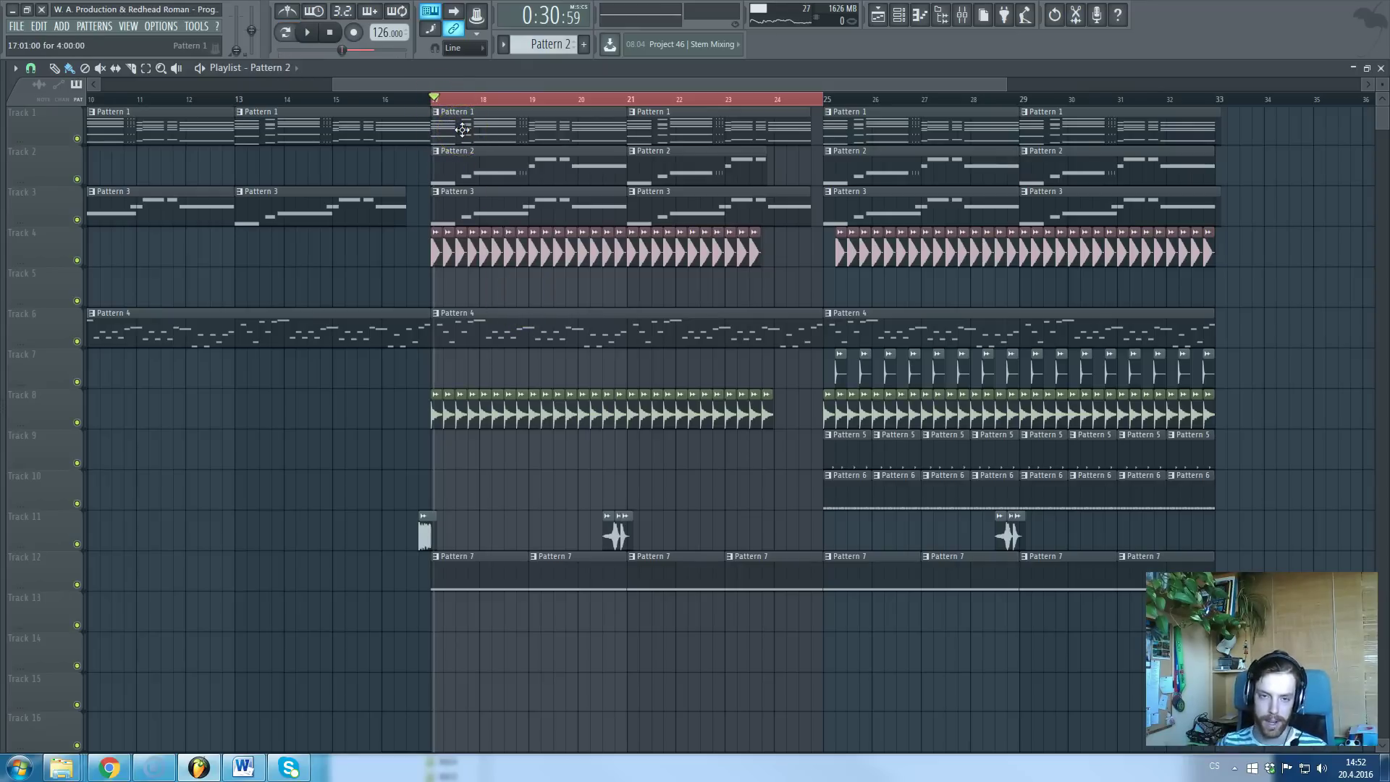
ctrl+scroll(431, 145, up, 4)
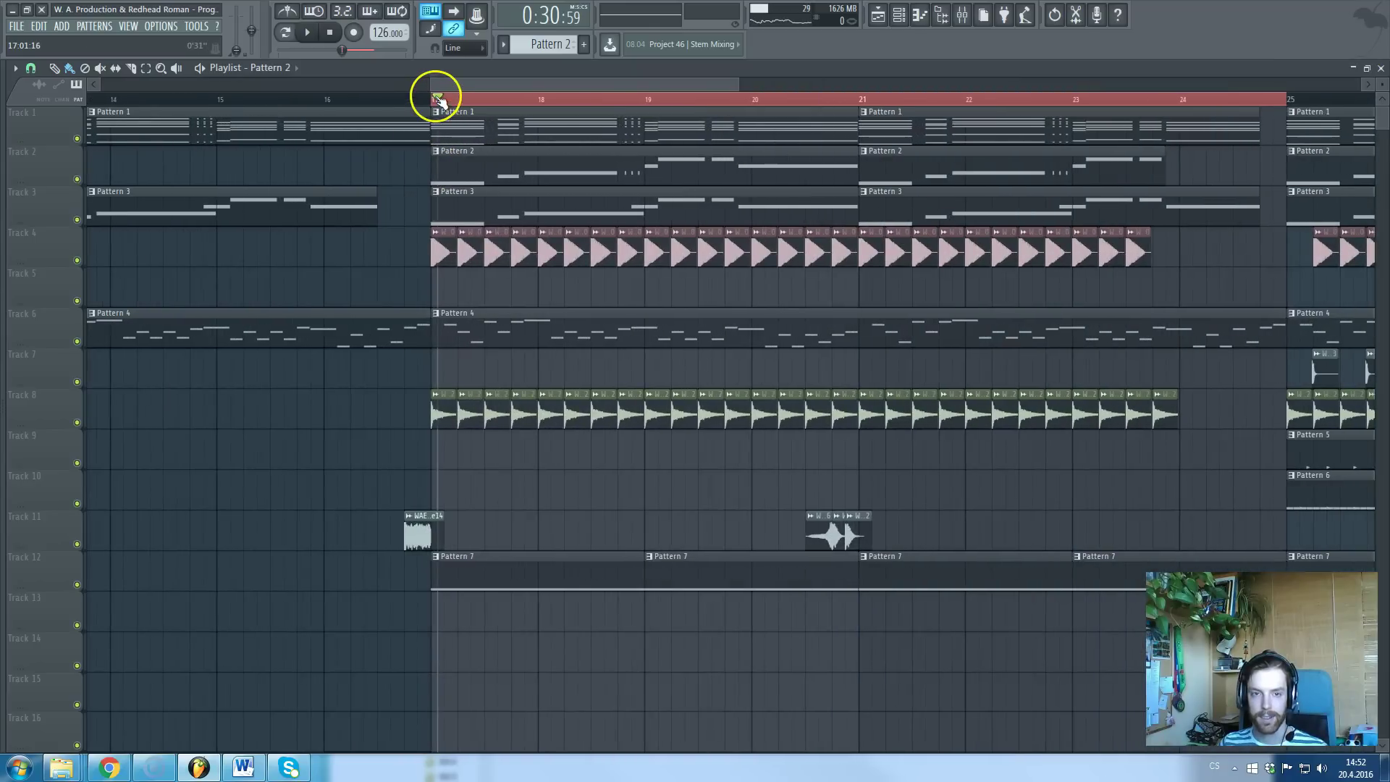
click(436, 97)
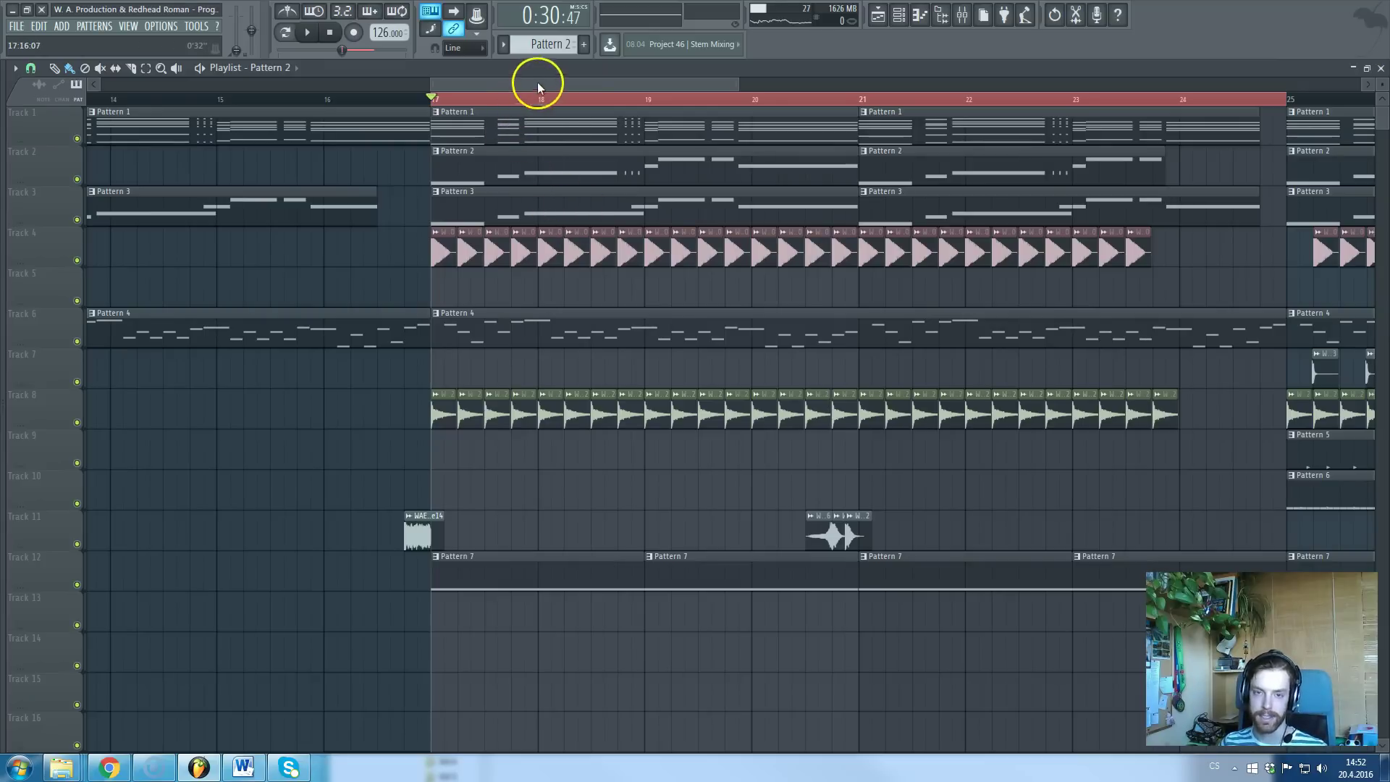
- Open Pattern 4 from the playlist in the channel rack and play it in pattern mode
drag(732, 83, 598, 270)
scroll(568, 299, up, 3)
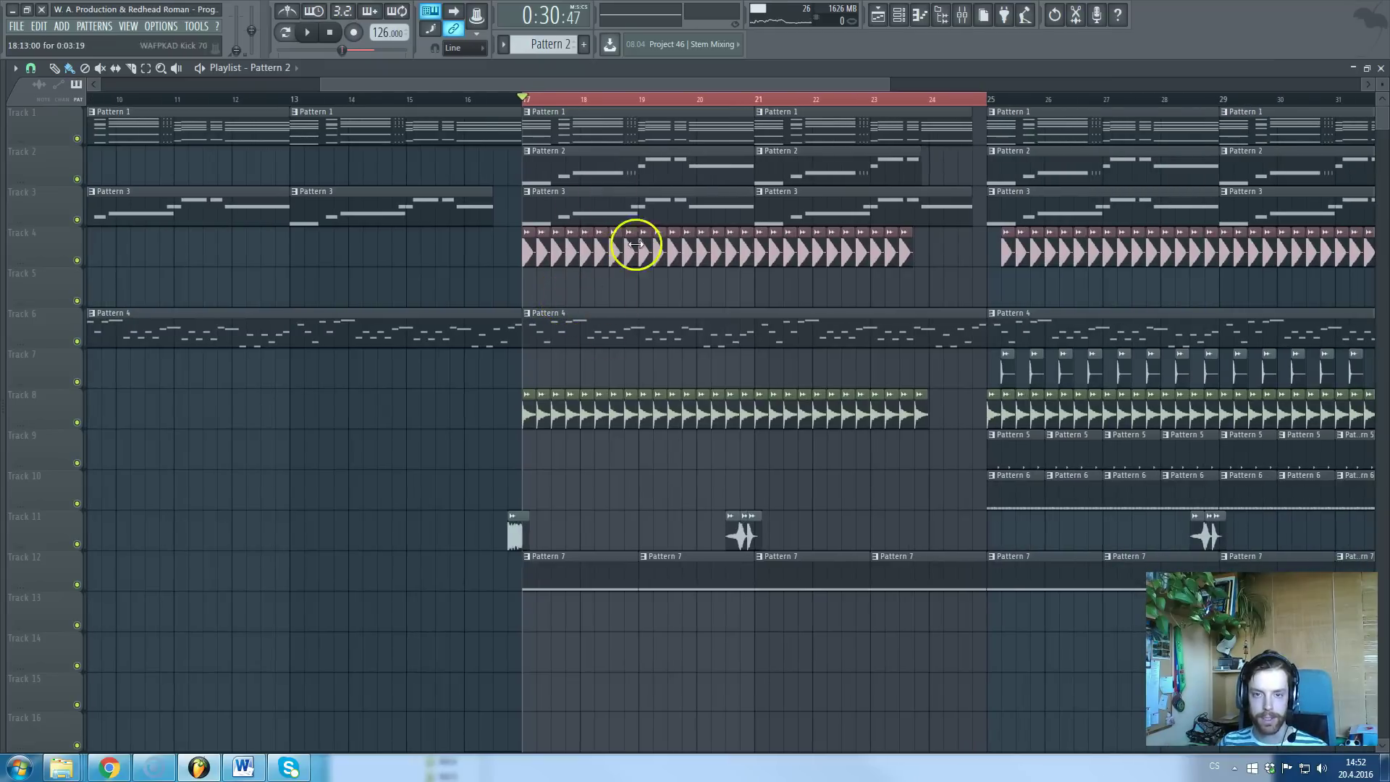
scroll(797, 267, down, 3)
scroll(642, 316, up, 3)
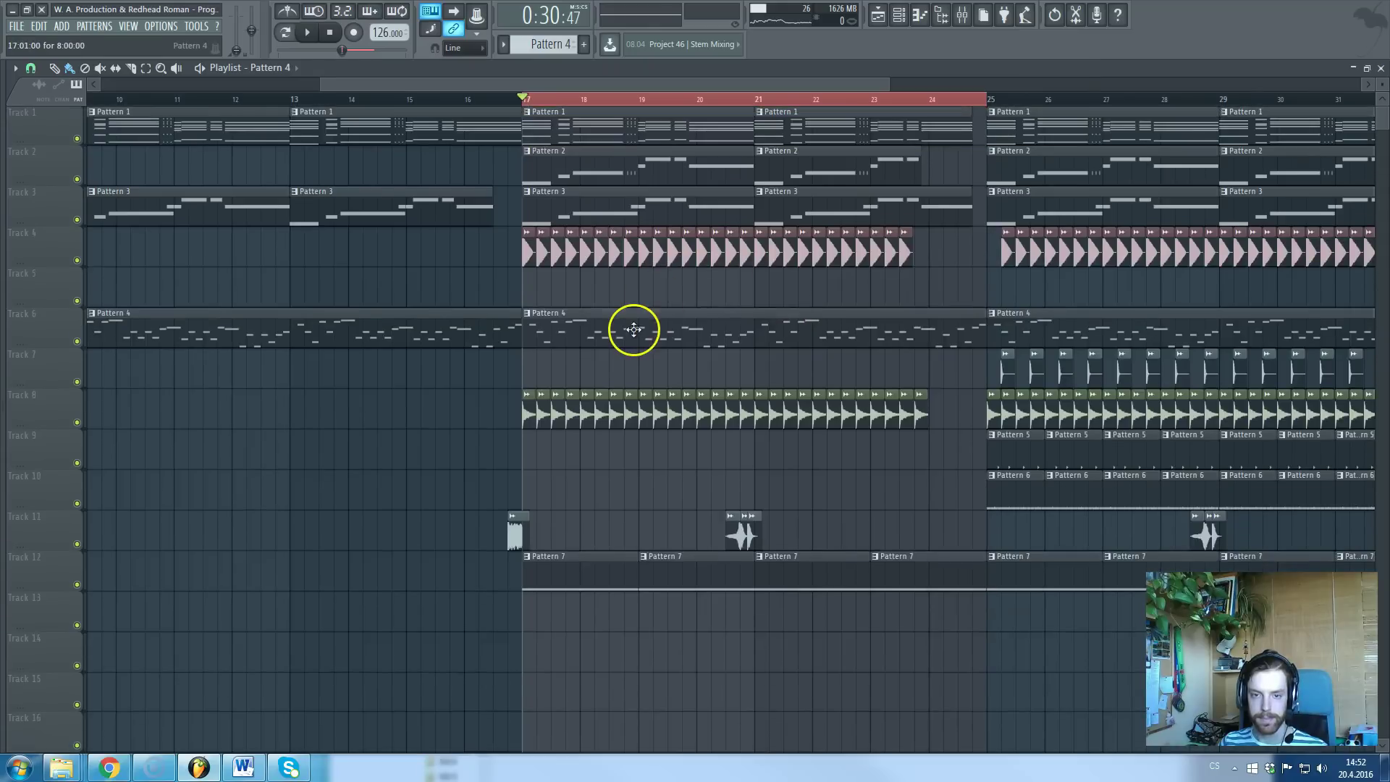
double_click(631, 324)
click(284, 32)
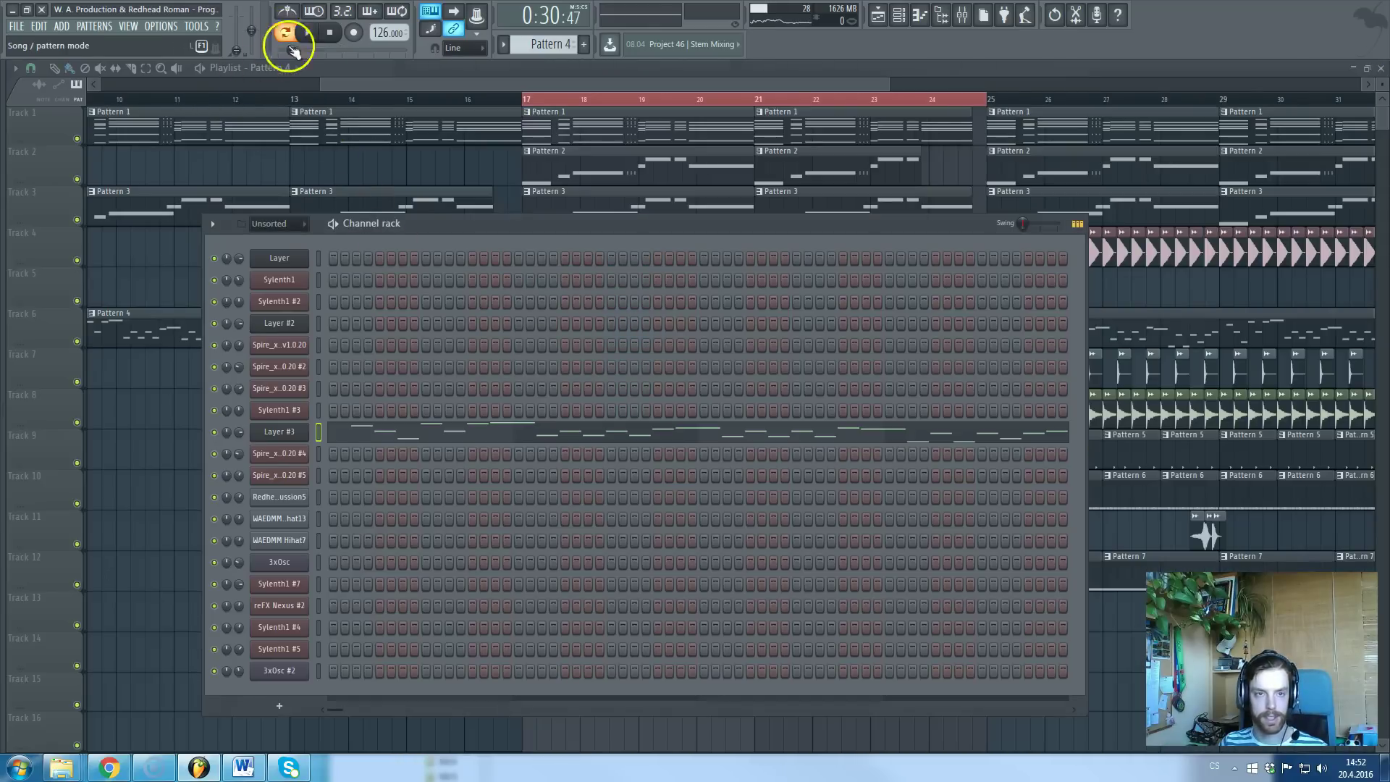
key(space)
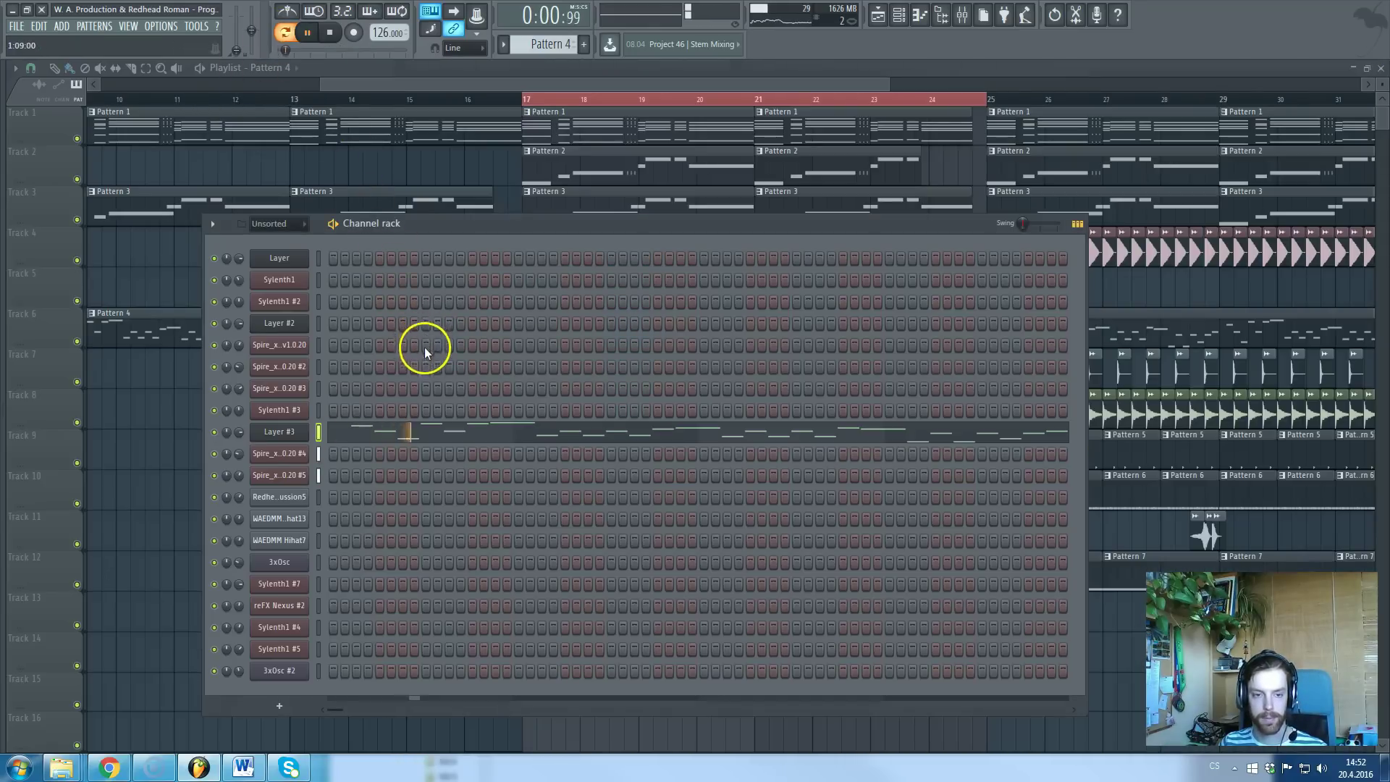
- Open Layer #3's notes in the piano roll, stop playback, and set the playback position to the long E5 note before bar 3
click(487, 433)
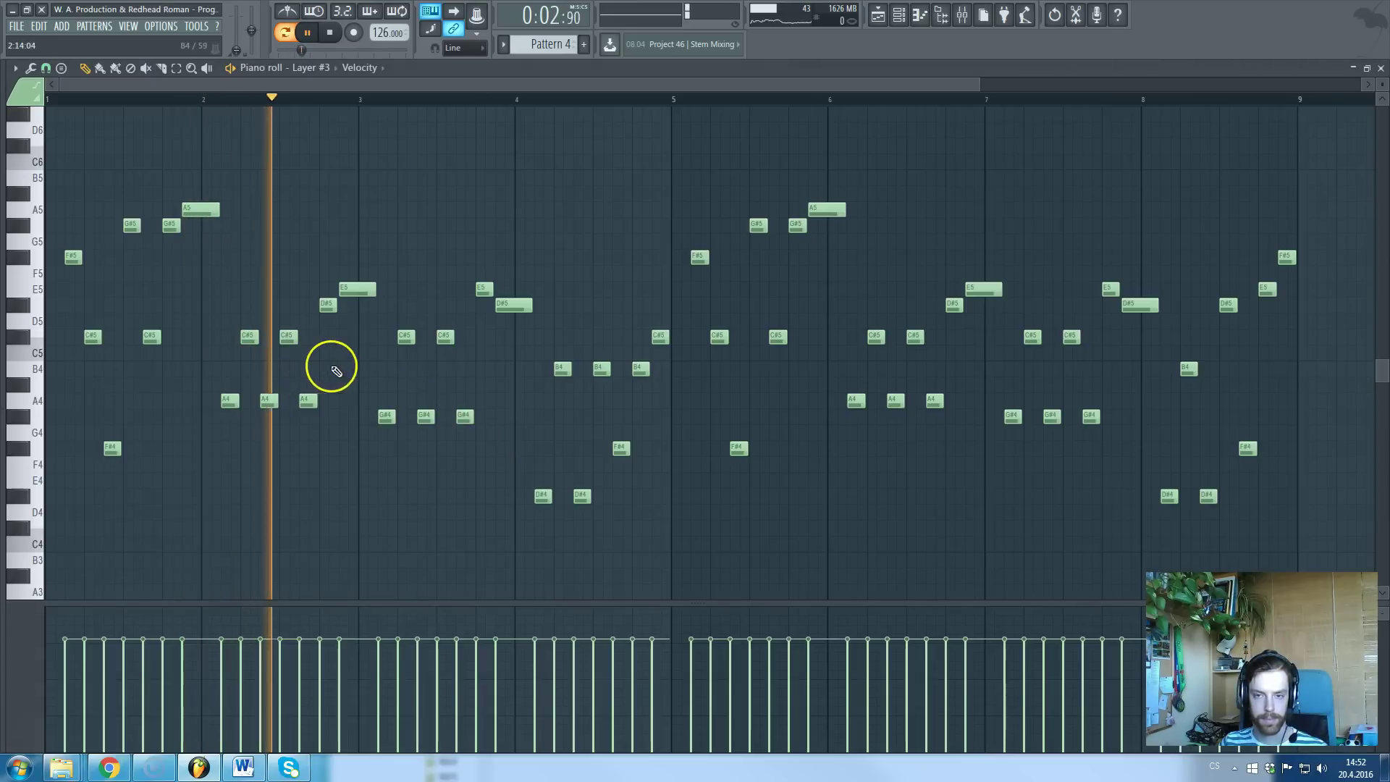
scroll(377, 374, down, 2)
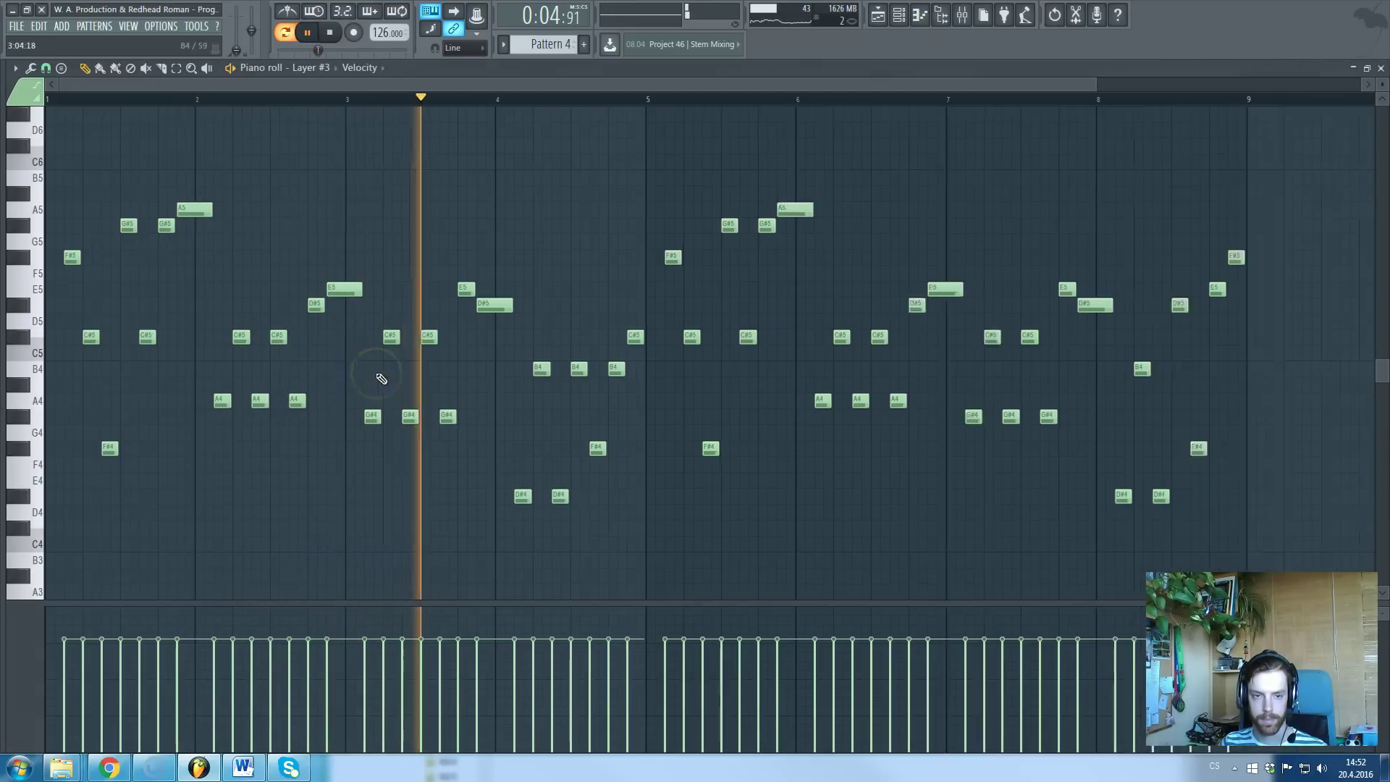
scroll(289, 336, up, 2)
key(space)
scroll(293, 339, up, 1)
click(267, 97)
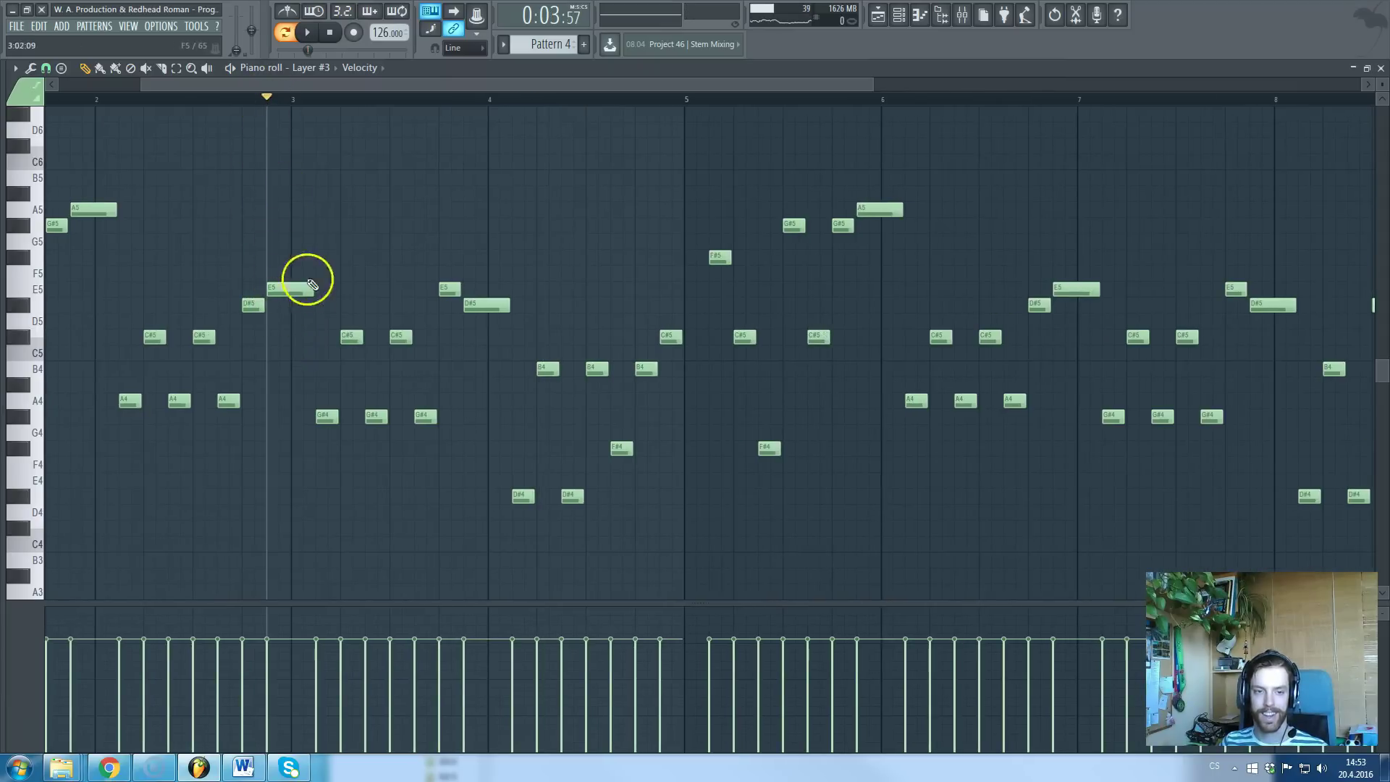
- Close the piano roll and audition Pattern 4 with the Spire #4 and Spire #5 channels muted in turn
key(Escape)
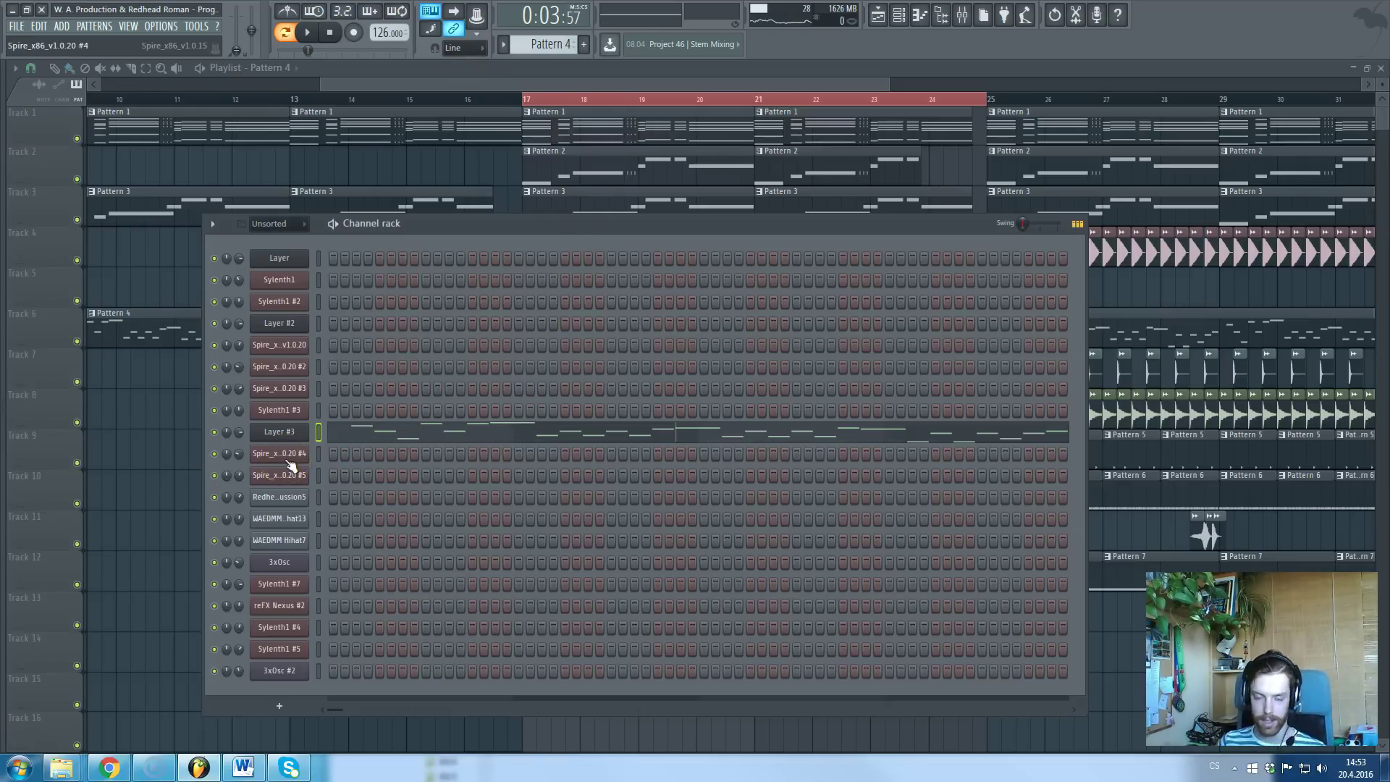
click(214, 453)
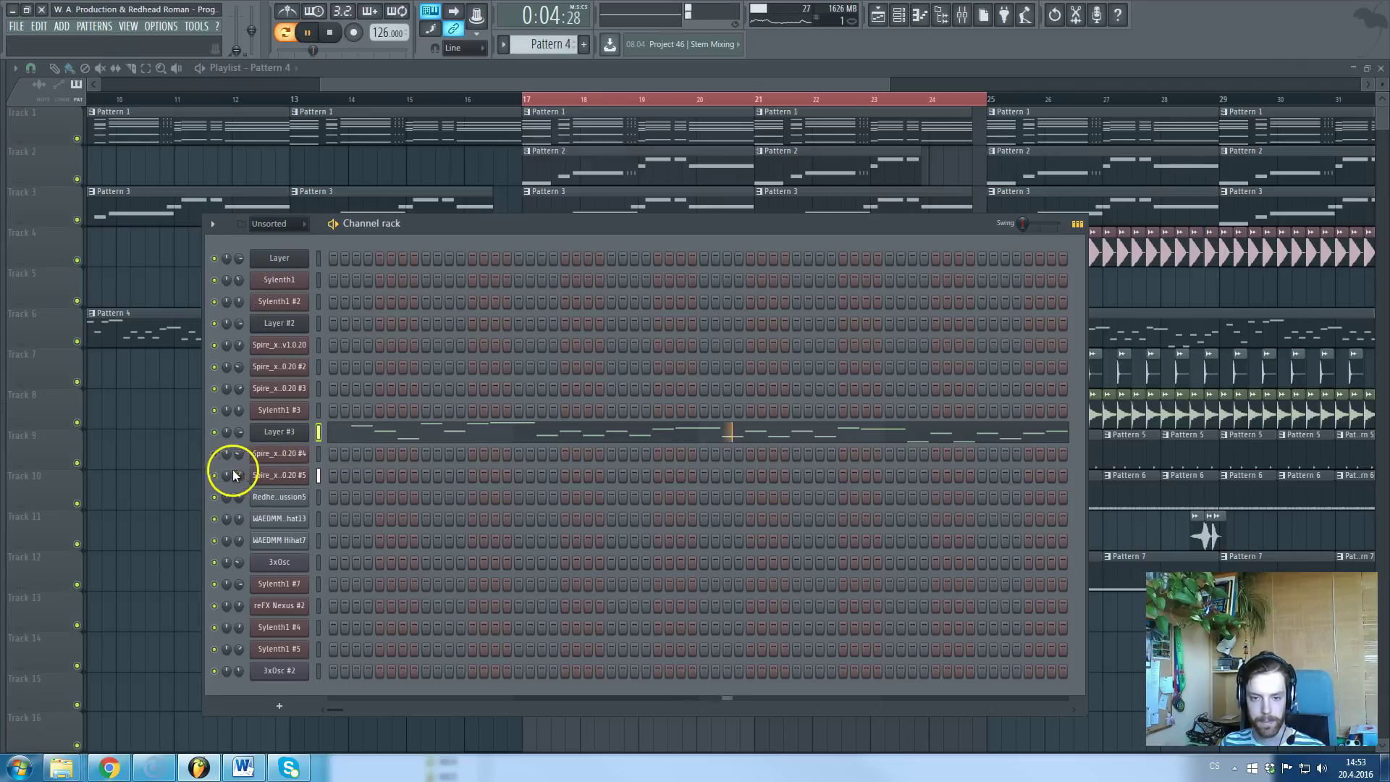
click(215, 453)
click(215, 476)
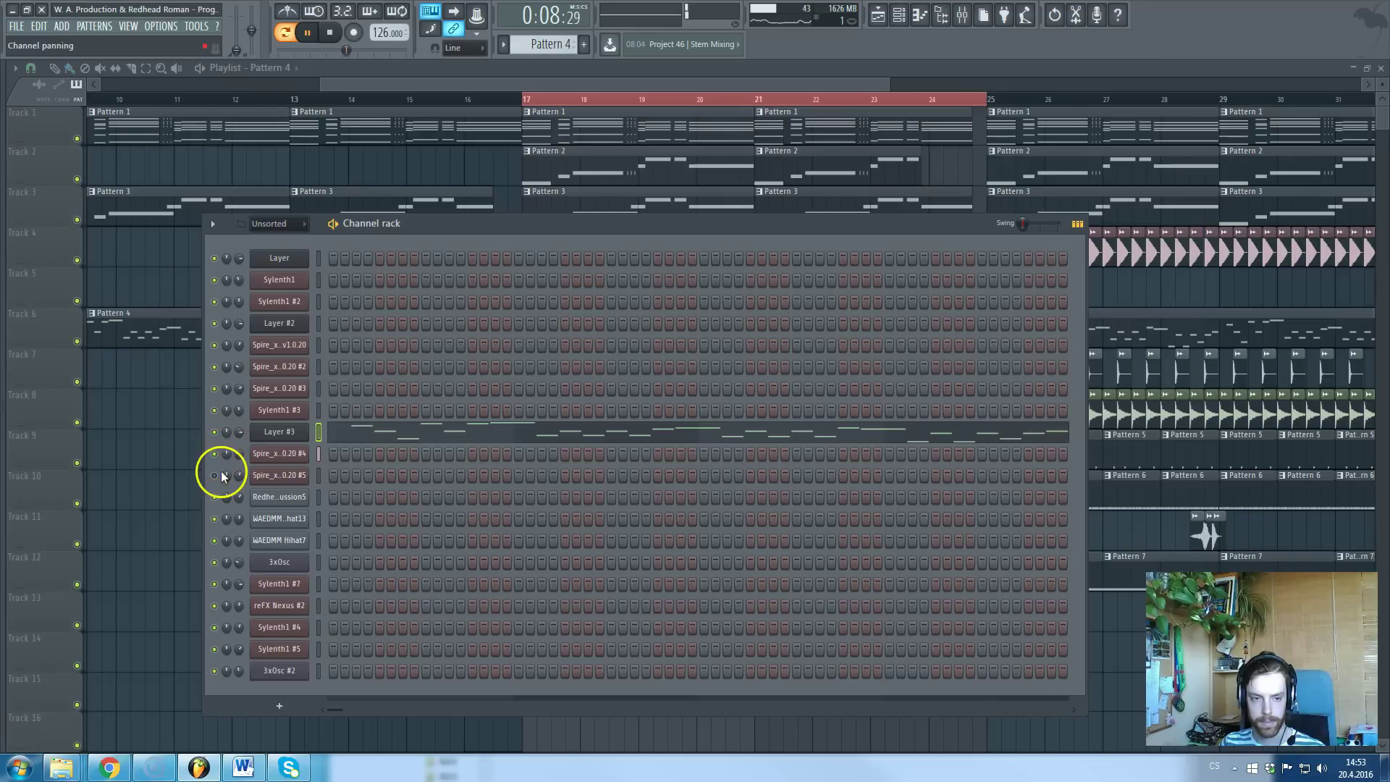
key(space)
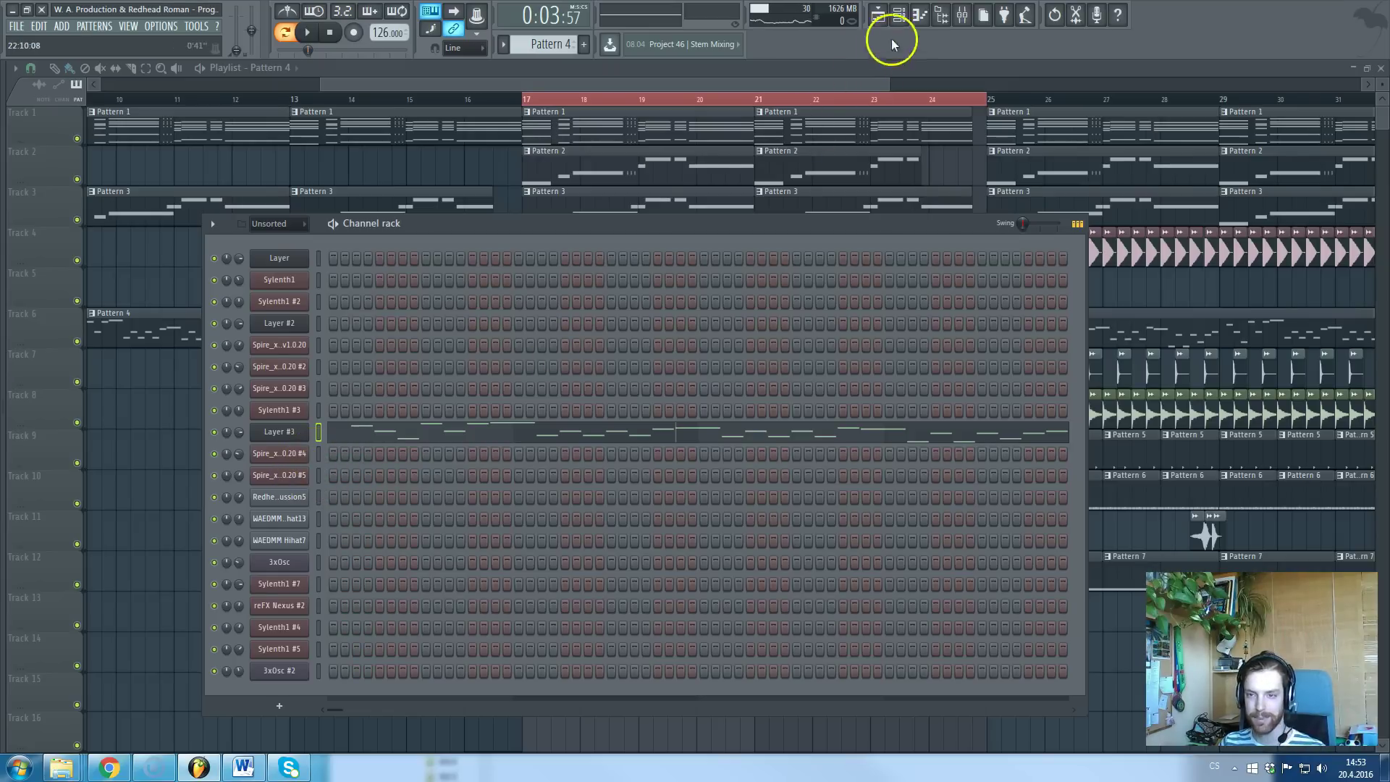
- Inspect the FabFilter Saturn and FabFilter Pro-Q 2 effects on the Spire #4 mixer track, and close the mixer
click(963, 15)
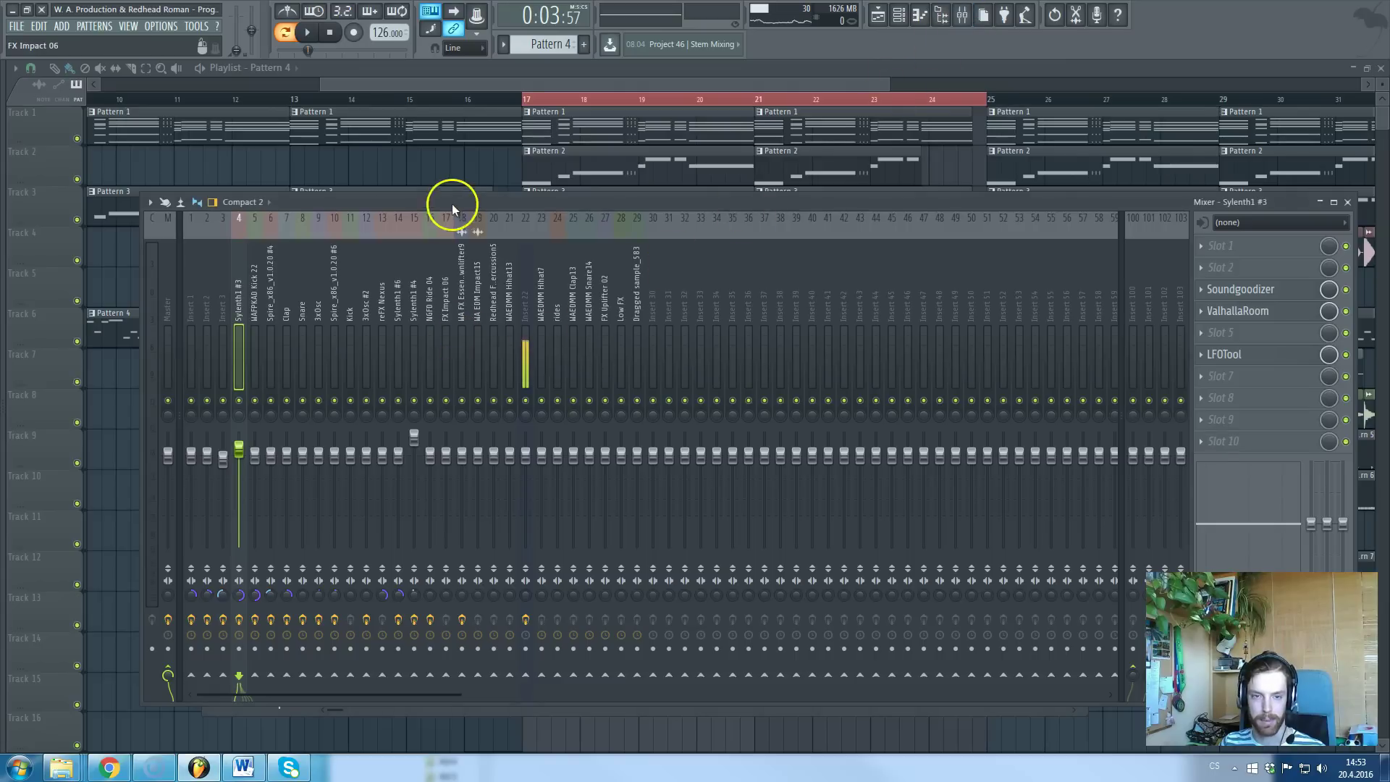
click(269, 304)
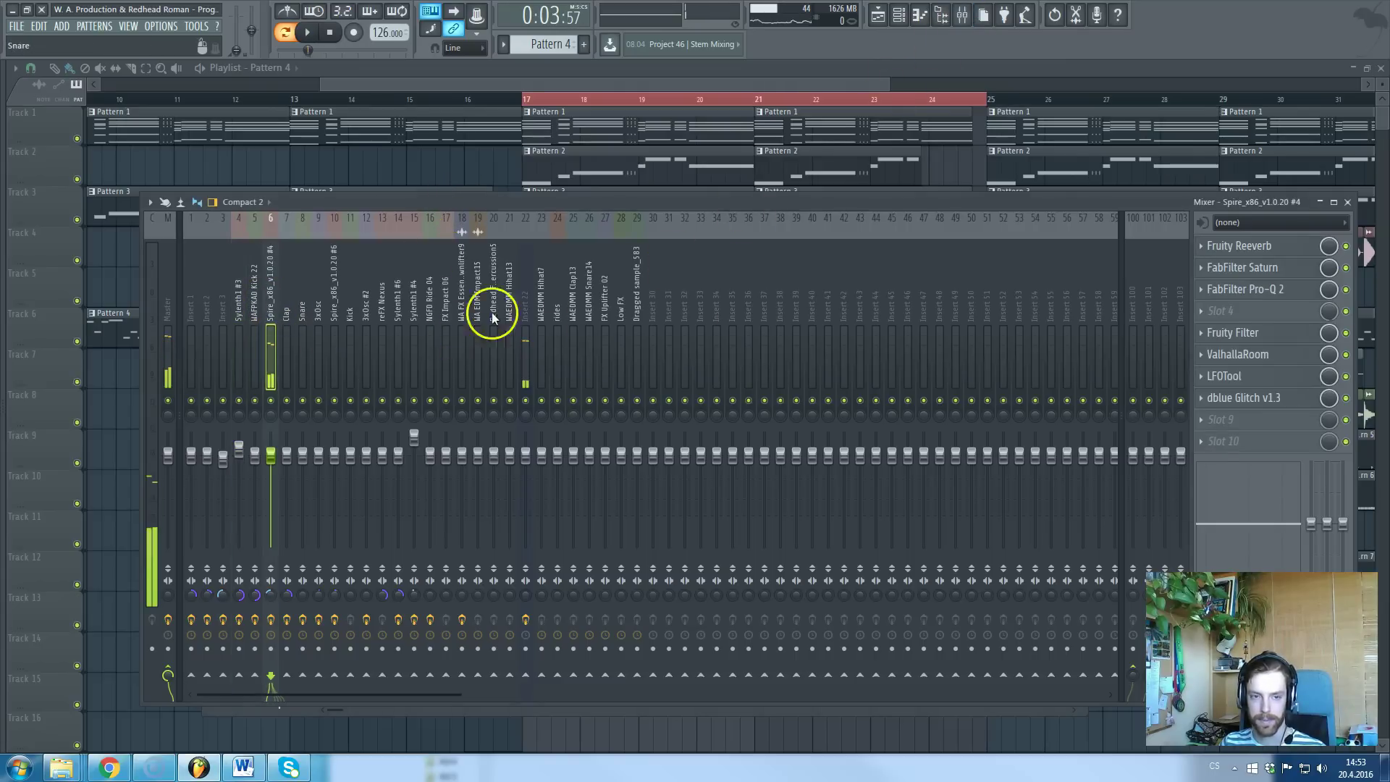
click(1263, 274)
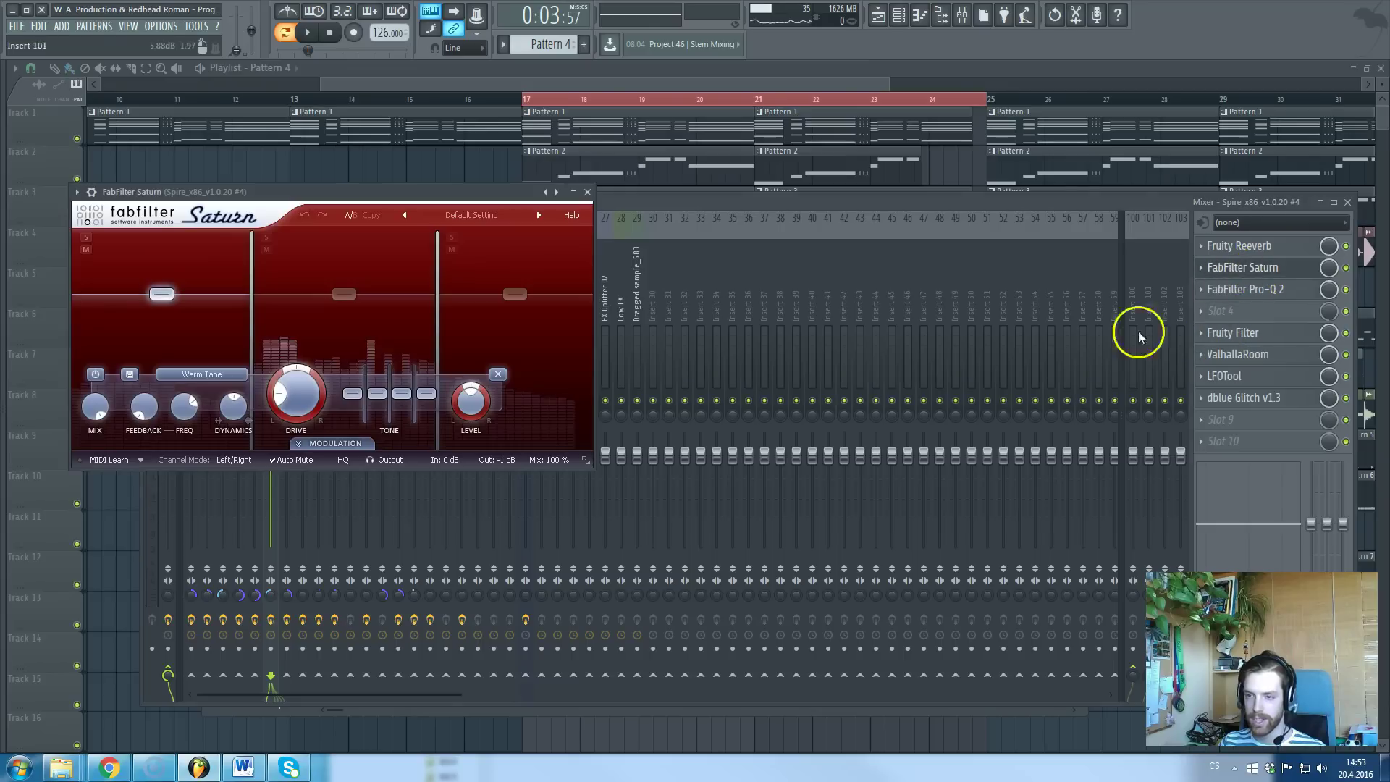
click(1242, 268)
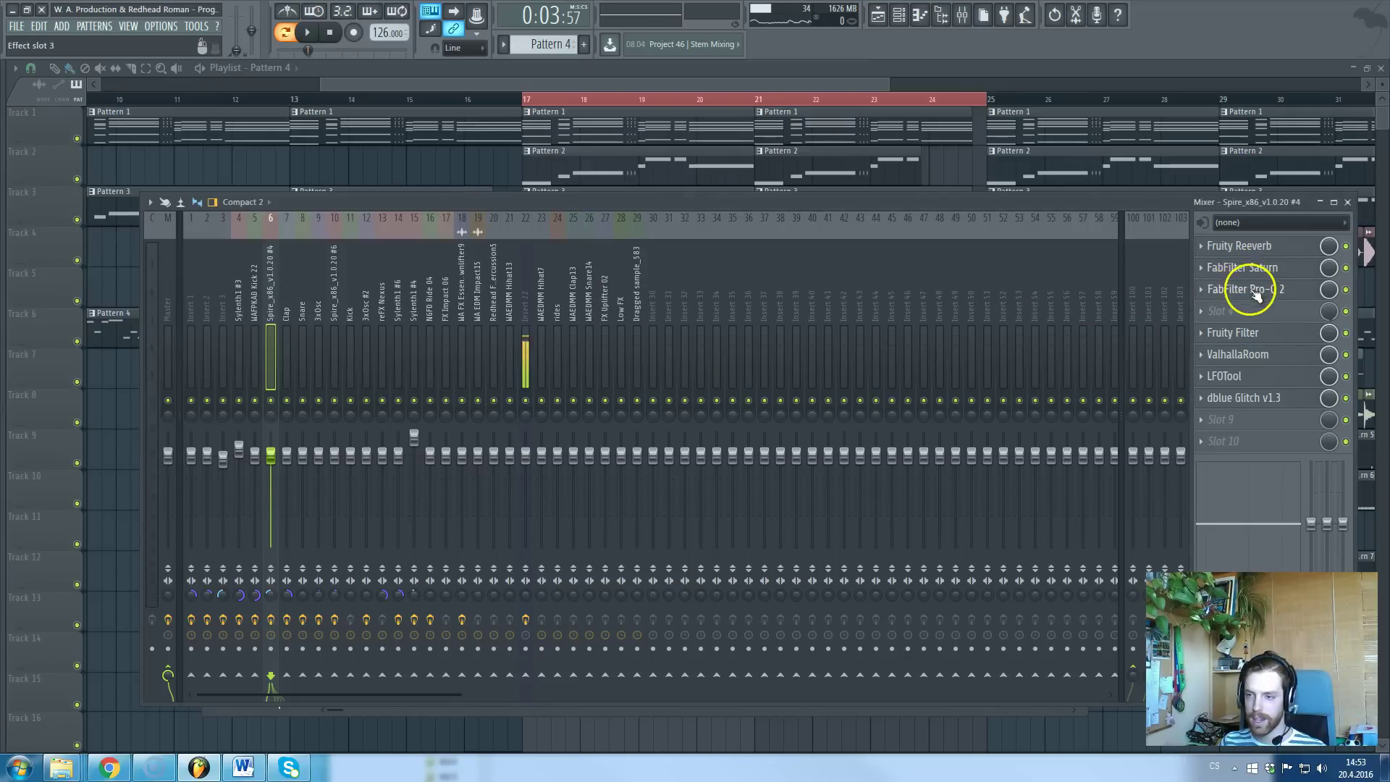
click(1257, 293)
click(1245, 289)
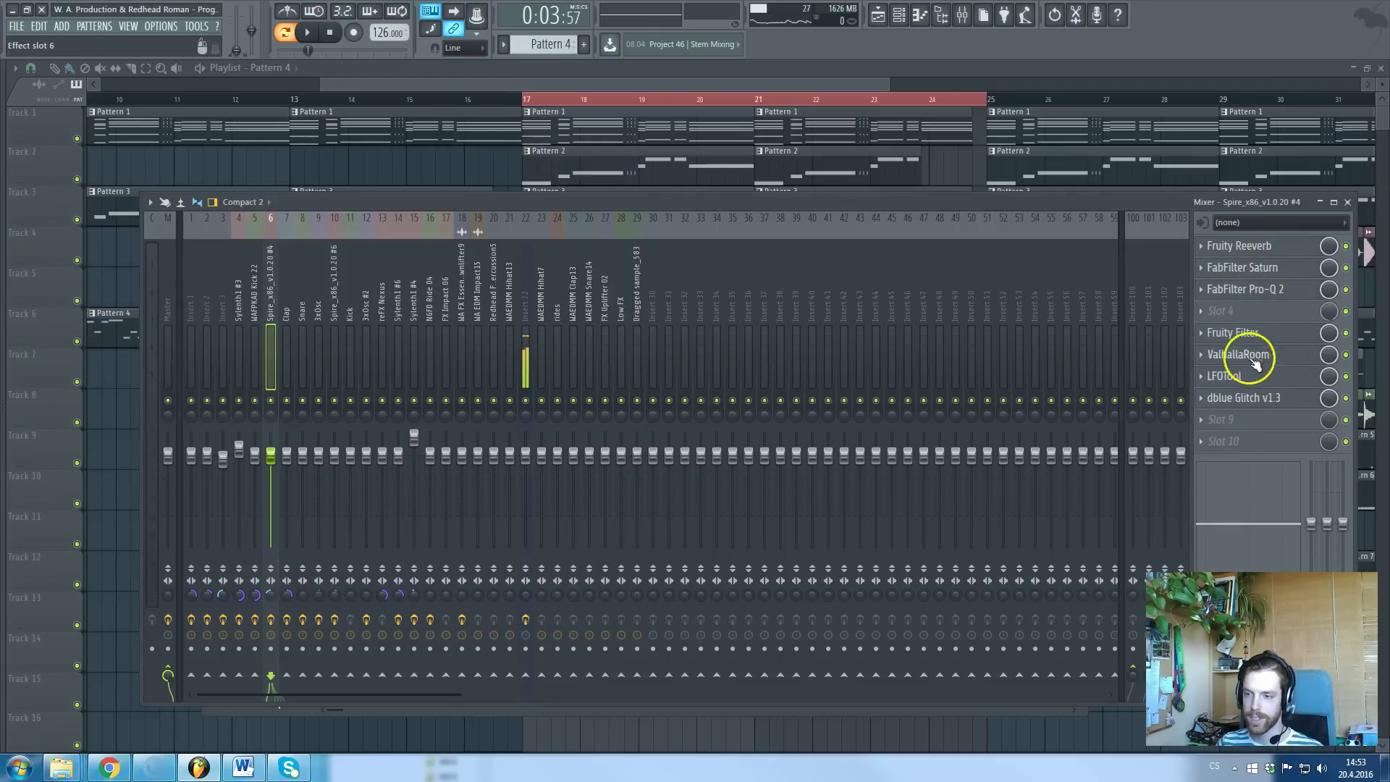
key(F9)
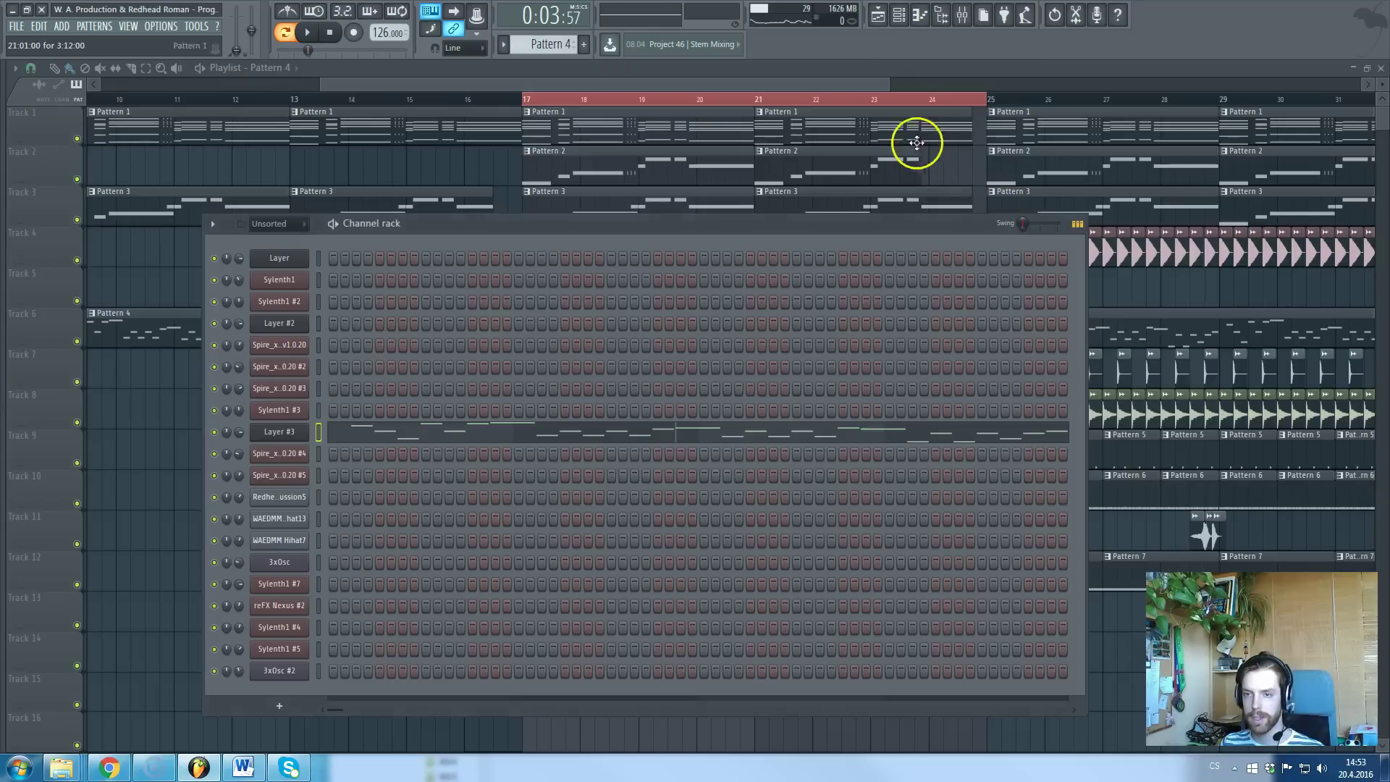
- Close the channel rack and examine the Spire #4 LFOTool mix, volume and filter cutoff automation clips in the playlist
click(868, 78)
scroll(826, 189, down, 4)
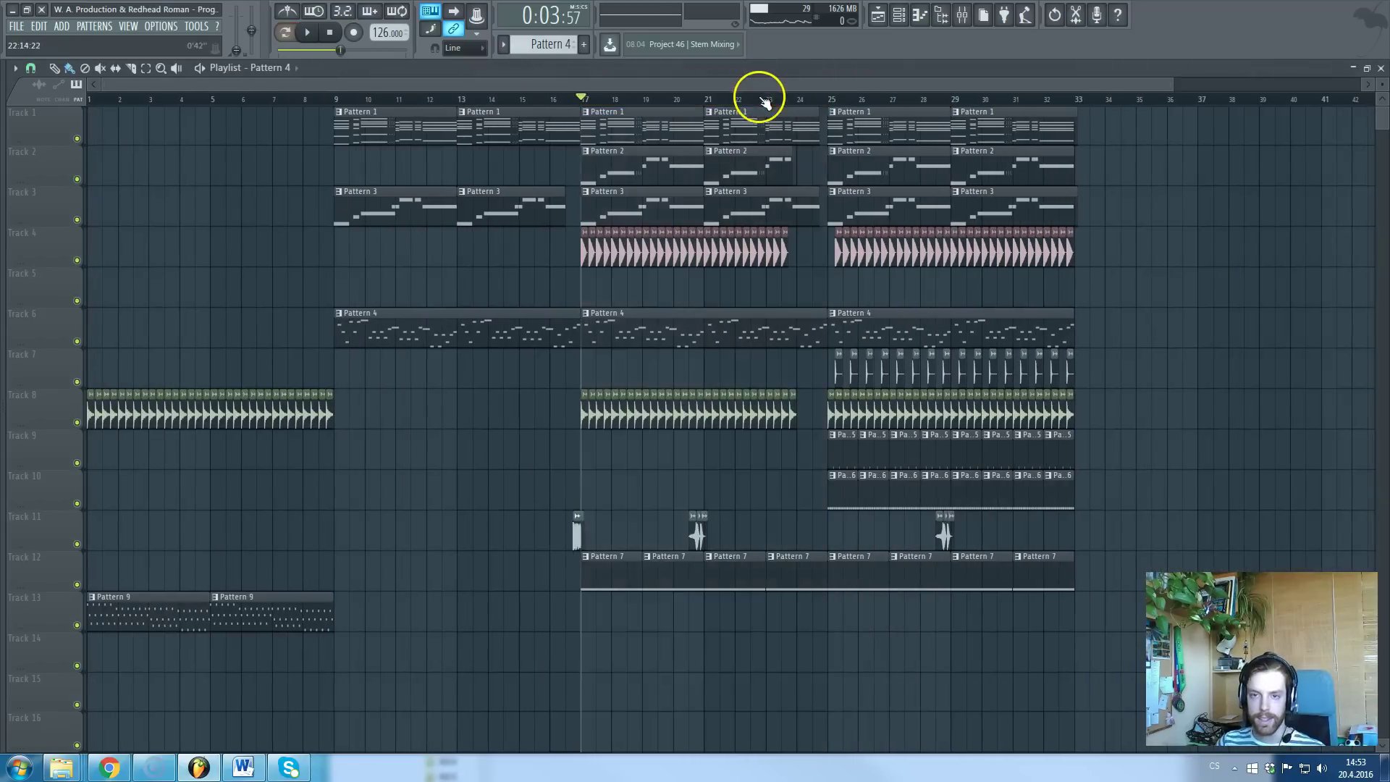
scroll(816, 288, down, 6)
scroll(795, 350, down, 7)
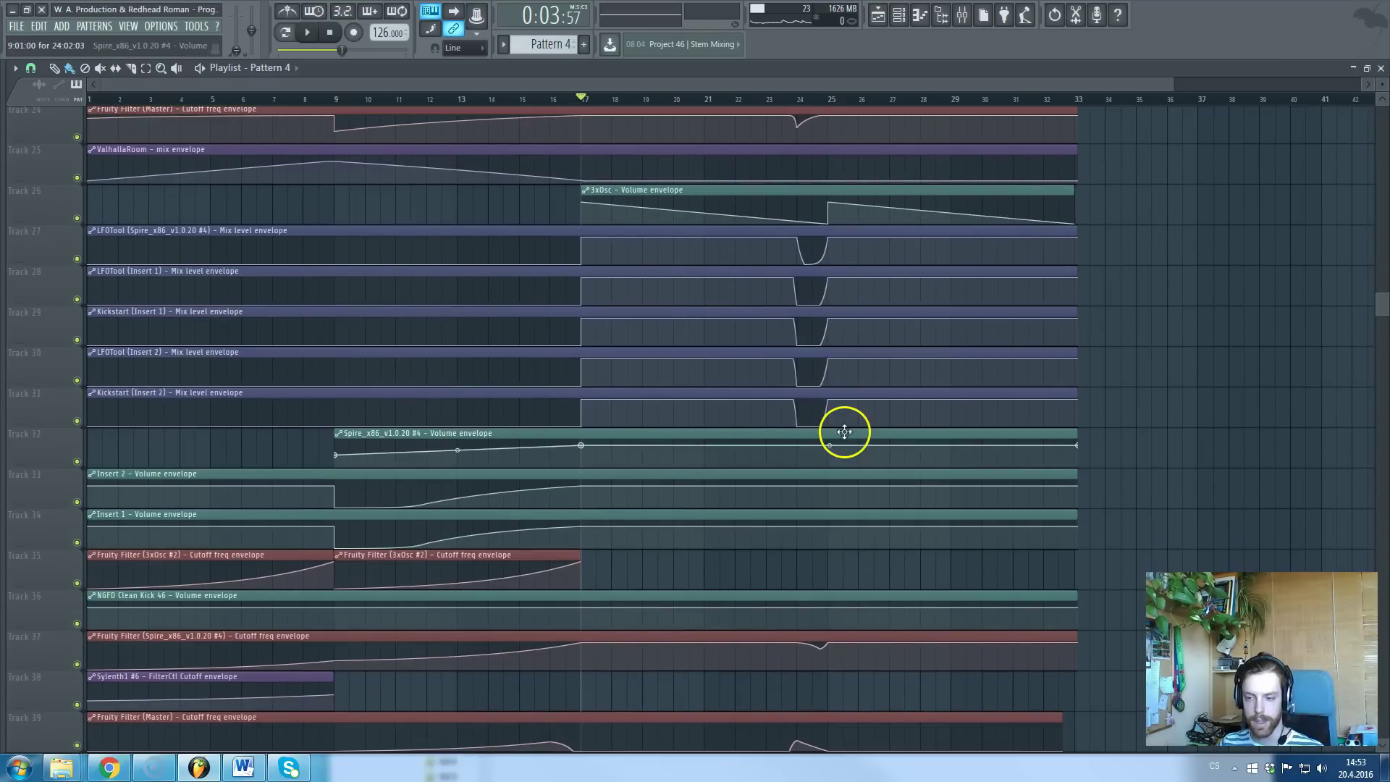
scroll(844, 433, down, 3)
scroll(858, 457, up, 12)
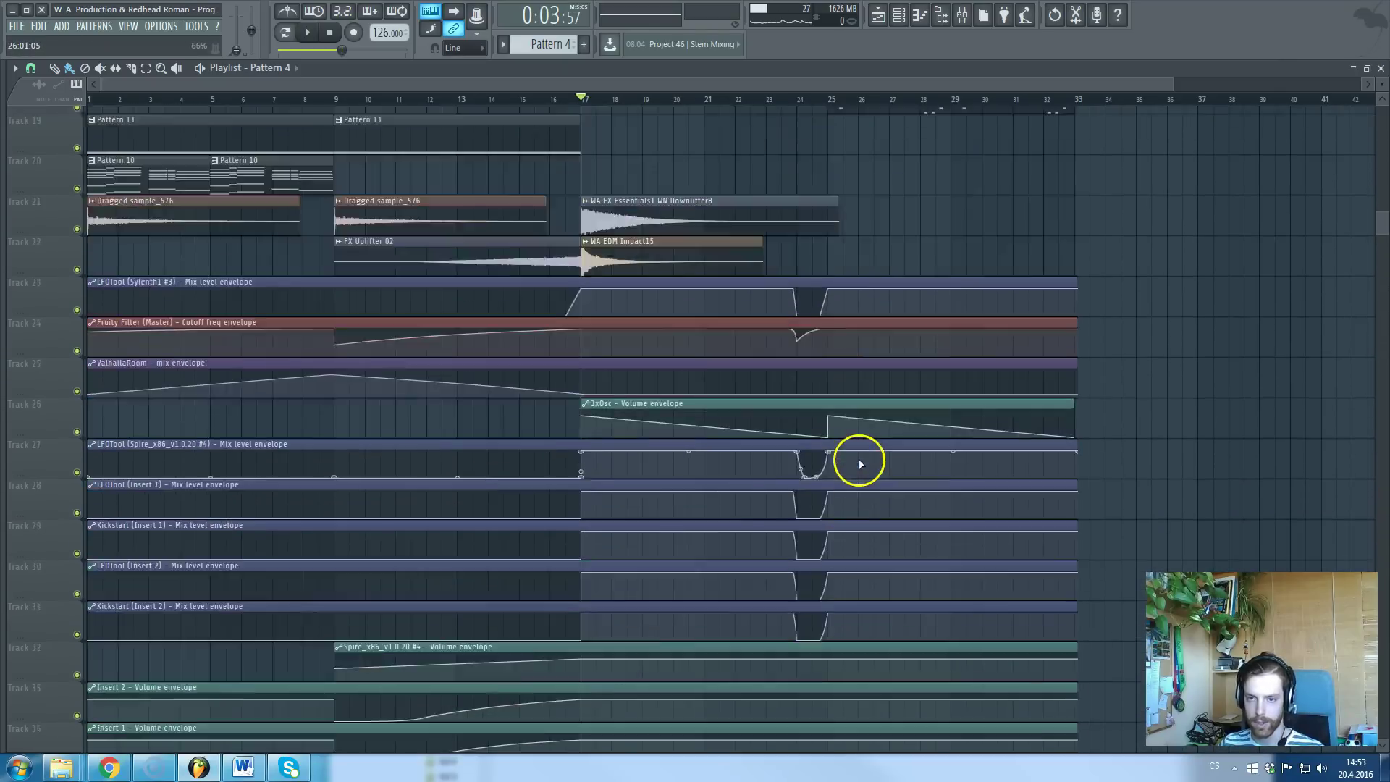
- Open Pattern 11, audition it in pattern mode, show the Sylenth1 #4 notes in the piano roll, and stop playback
scroll(858, 460, up, 3)
double_click(835, 617)
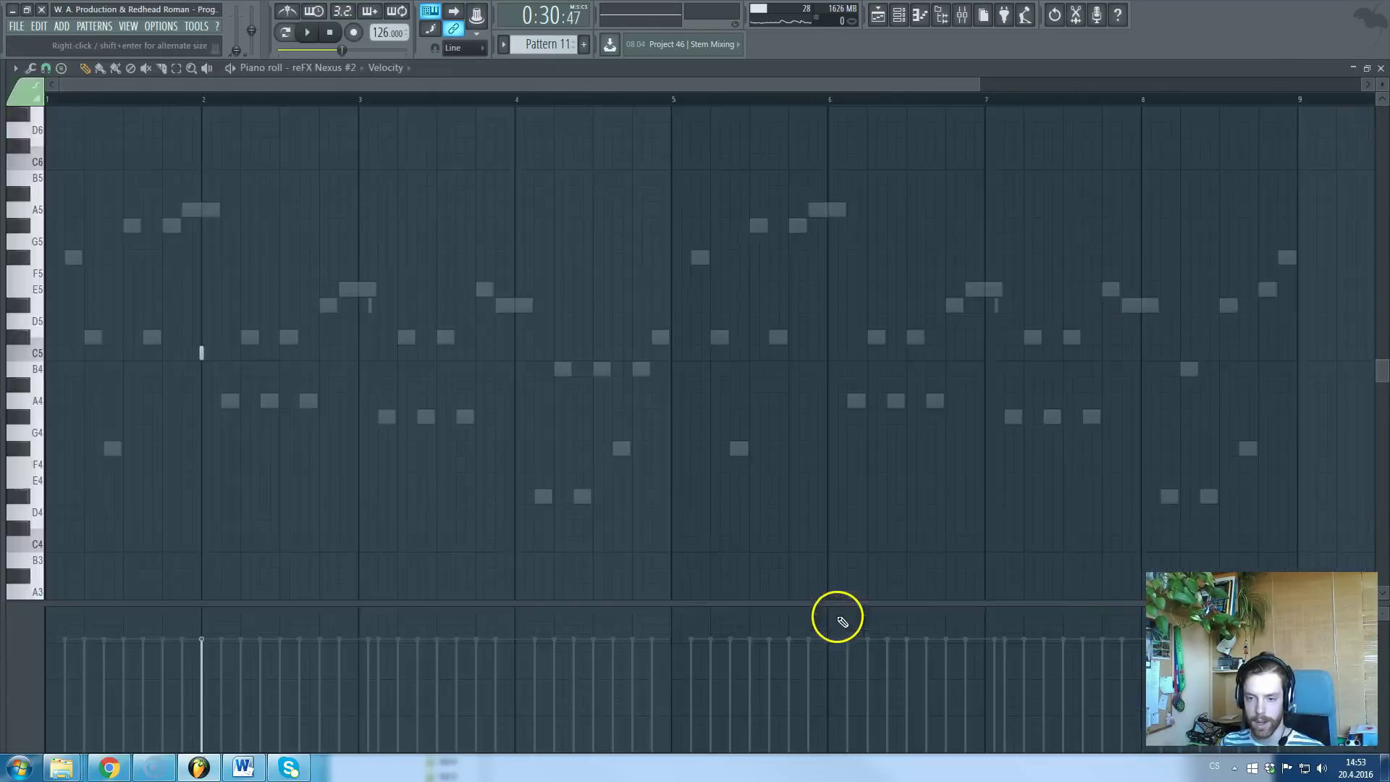
key(Escape)
click(285, 32)
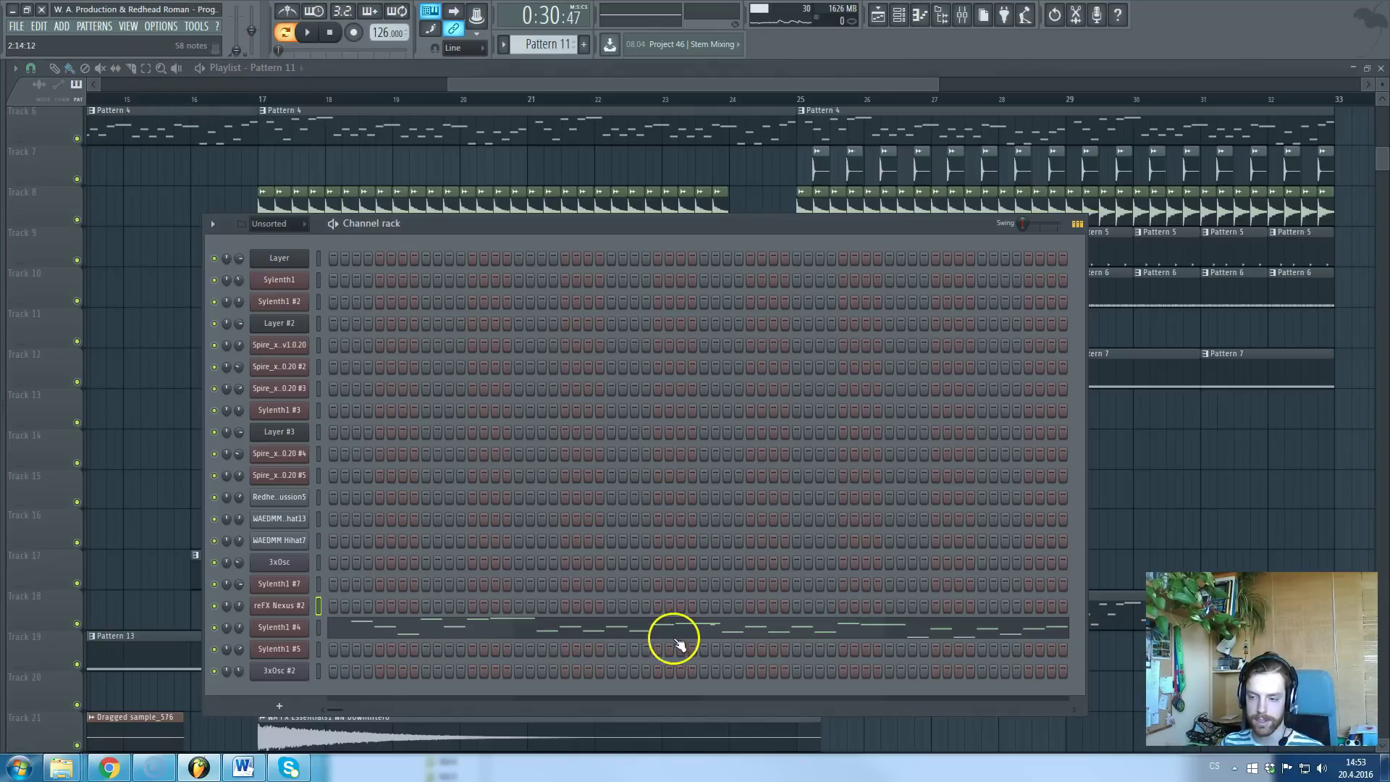
key(space)
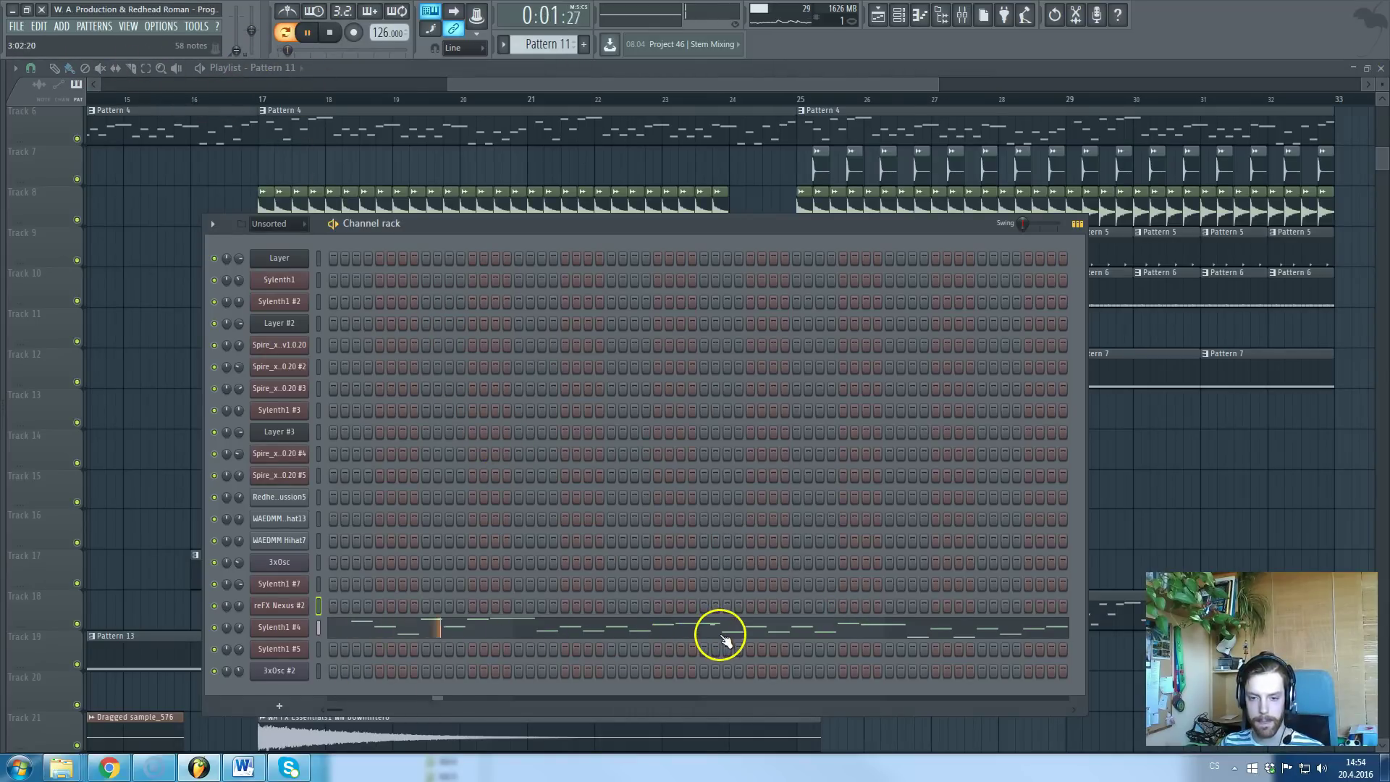
click(688, 633)
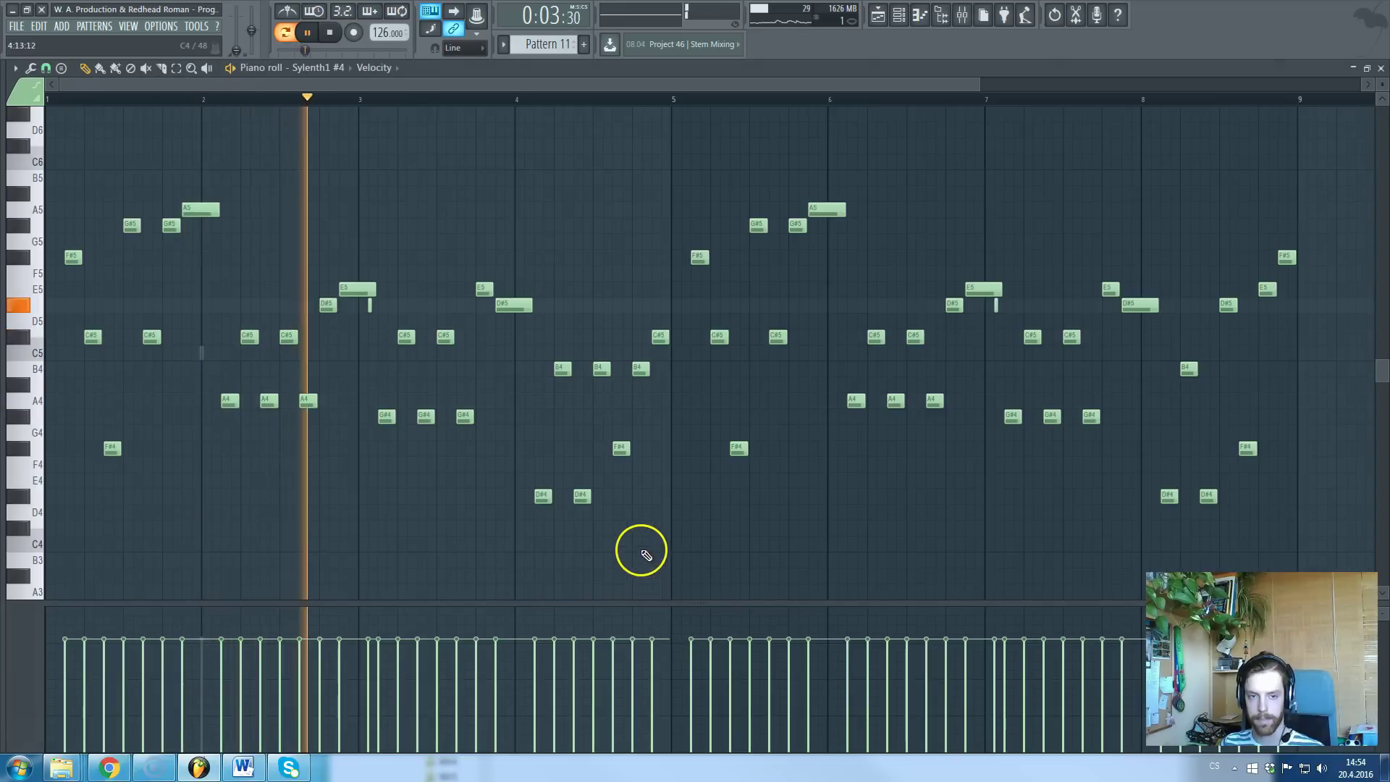
key(space)
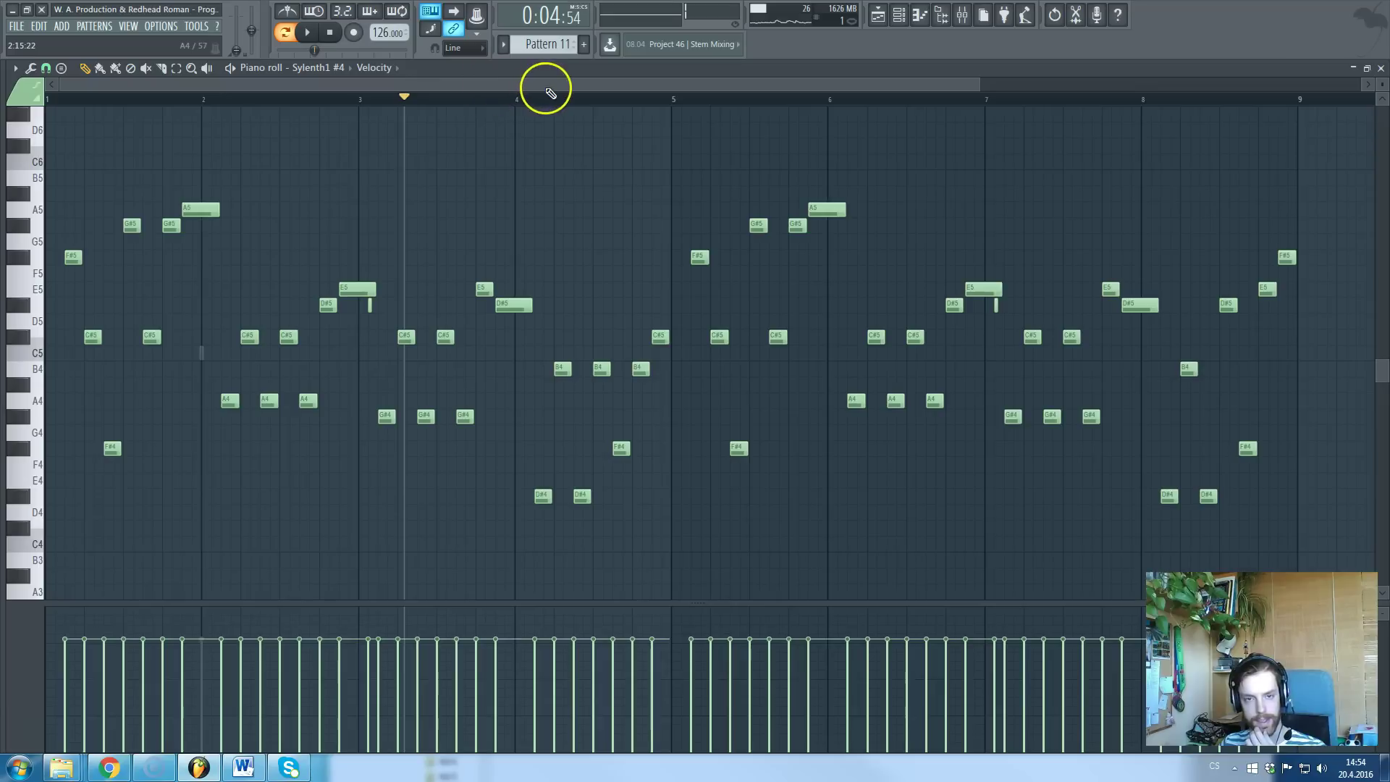
- Examine the Sylenth1 #4 notes around bar 3 and audition them from the D#5 note just before it
scroll(511, 86, down, 1)
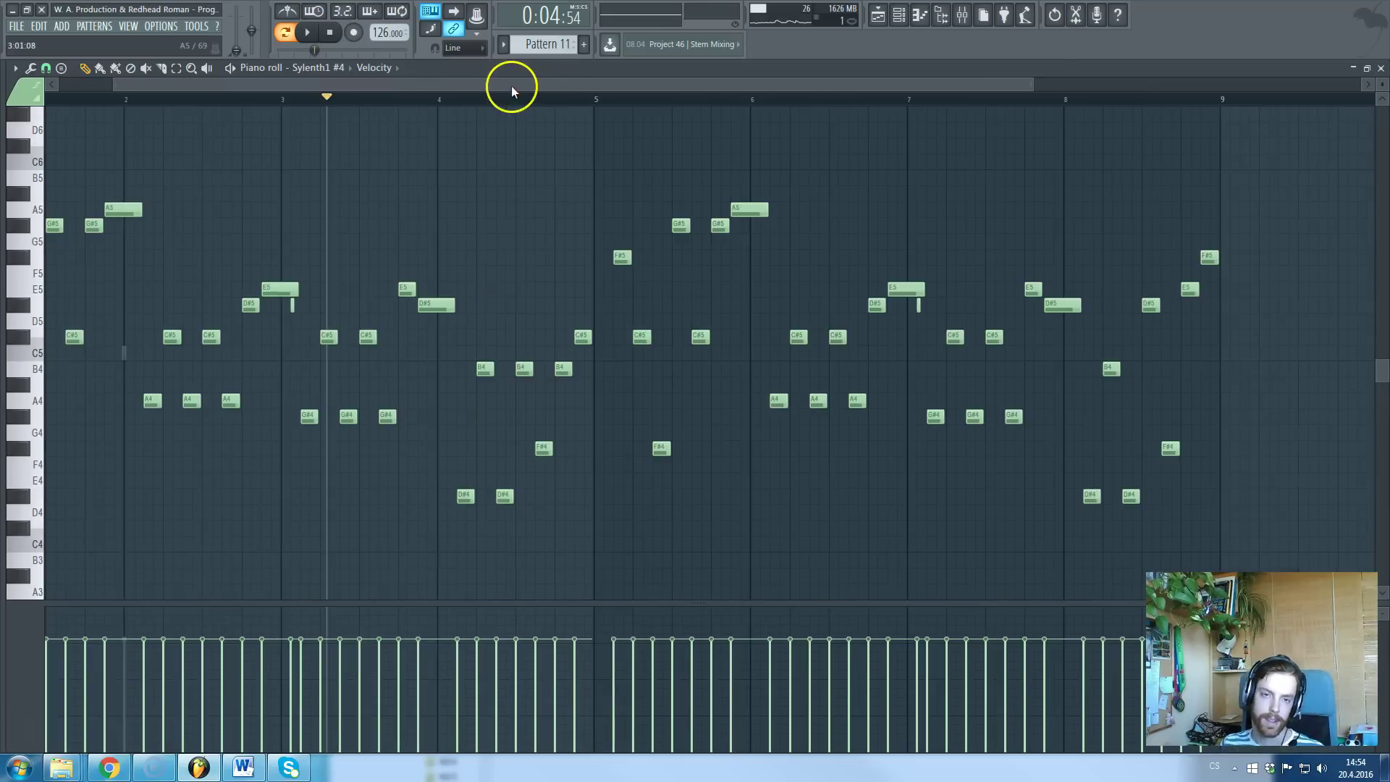
scroll(440, 85, up, 1)
scroll(292, 242, up, 4)
scroll(418, 180, up, 1)
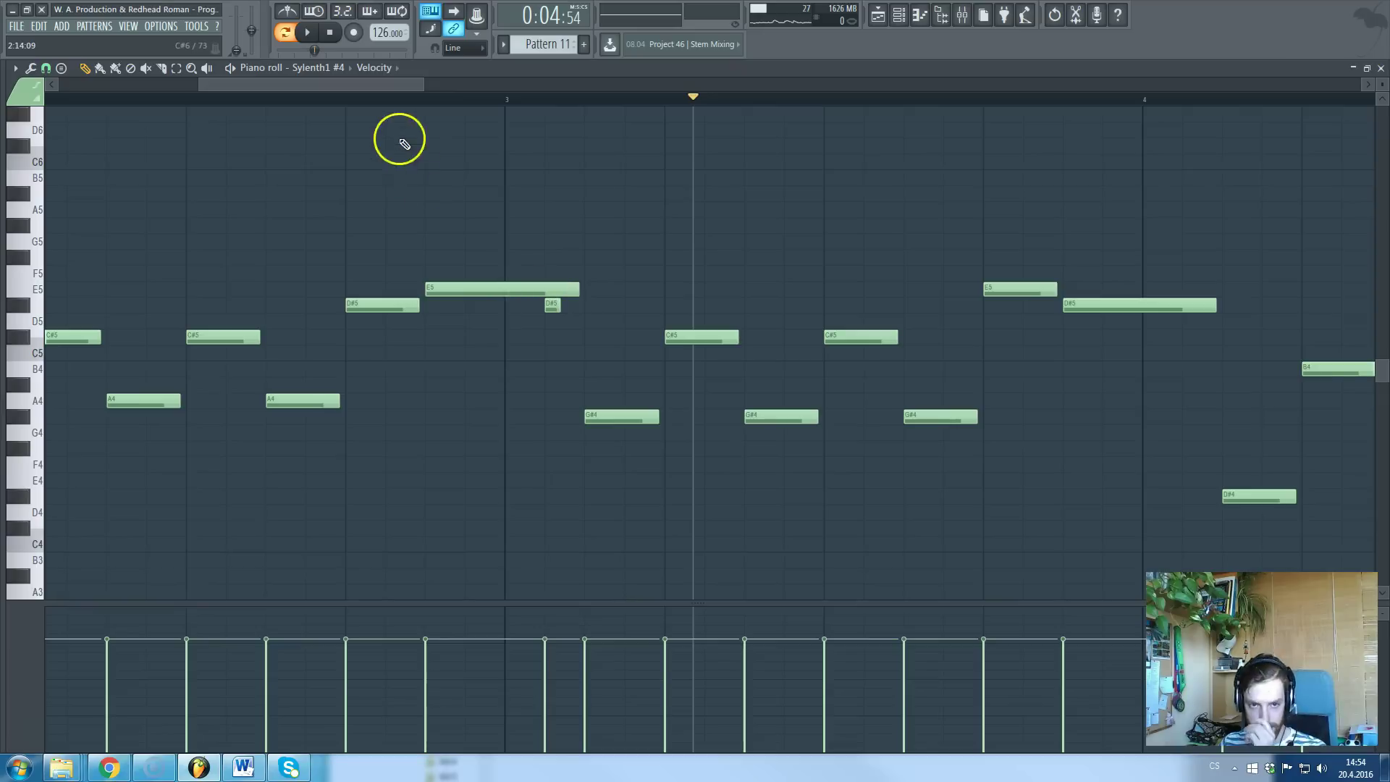
scroll(549, 308, down, 3)
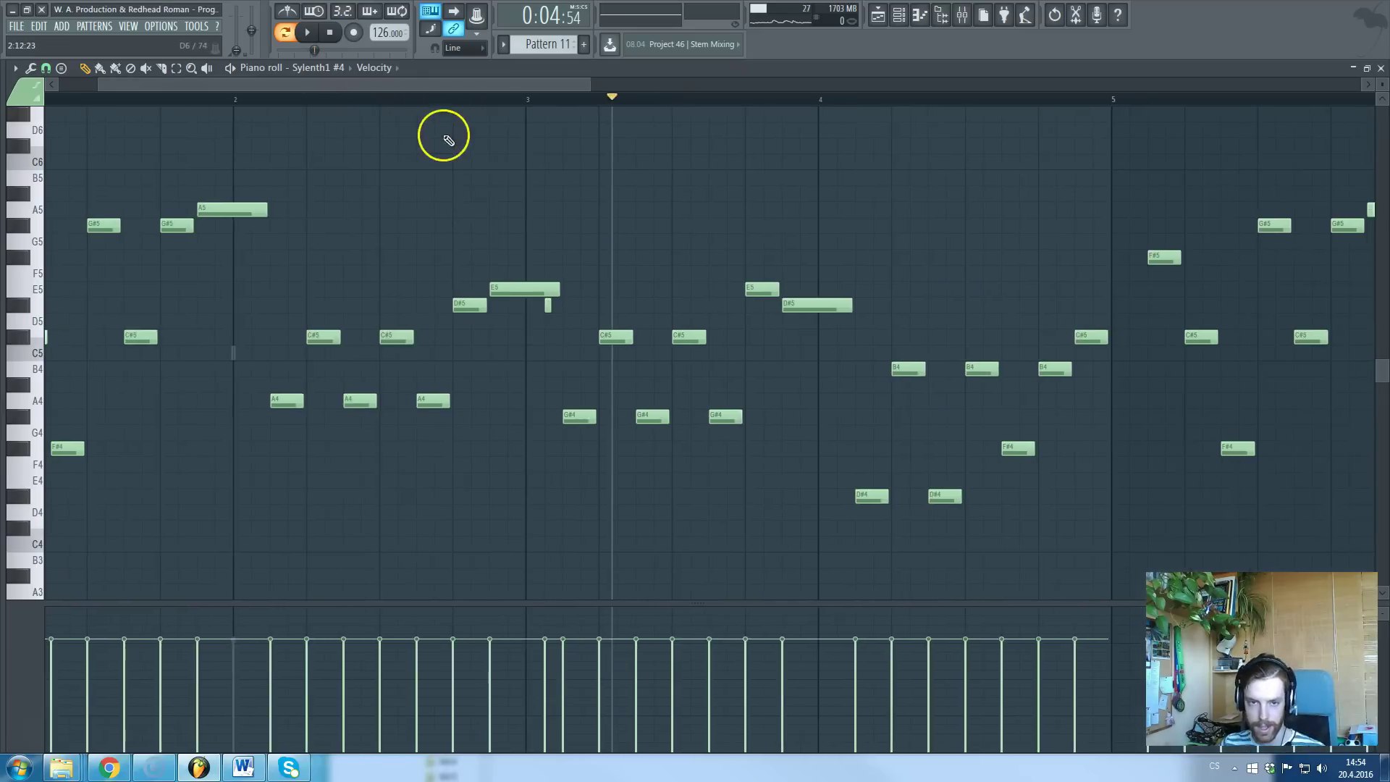
click(473, 100)
key(space)
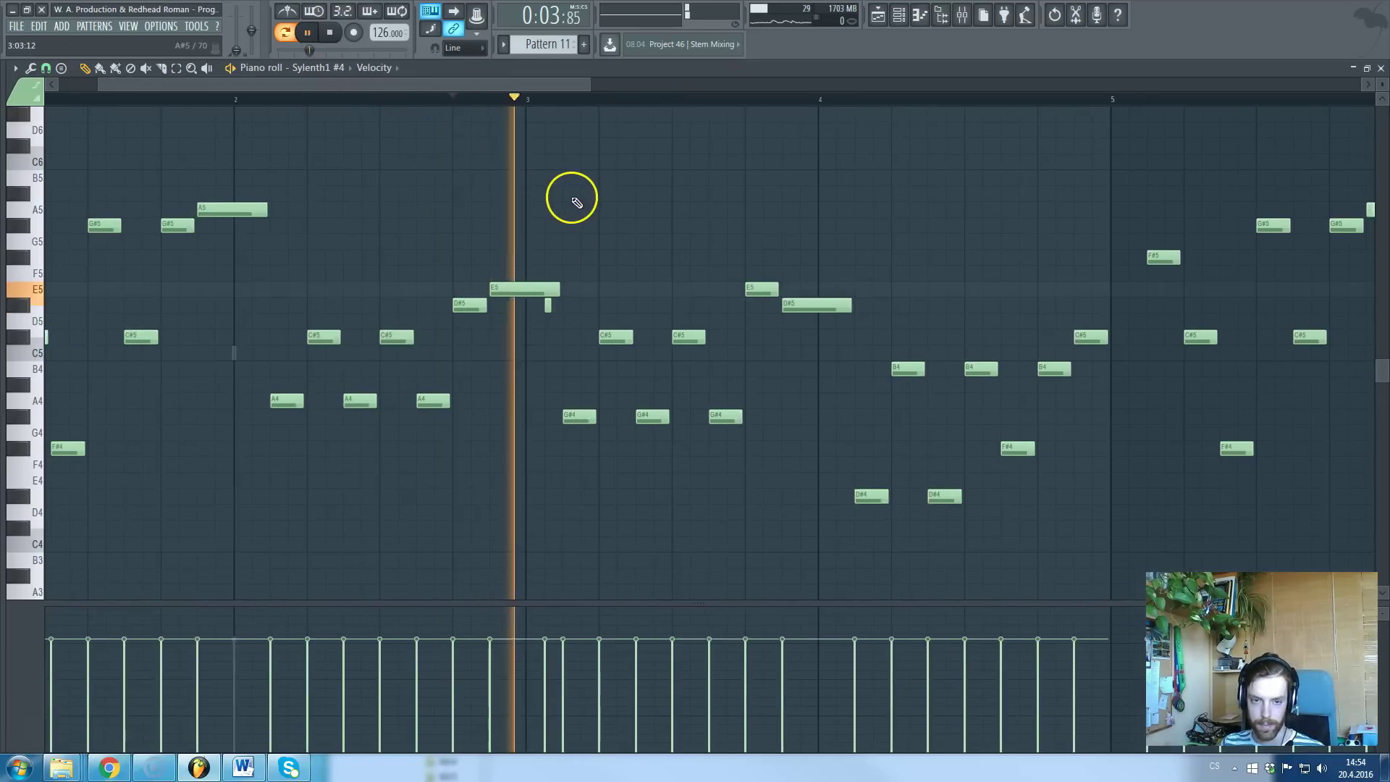
key(space)
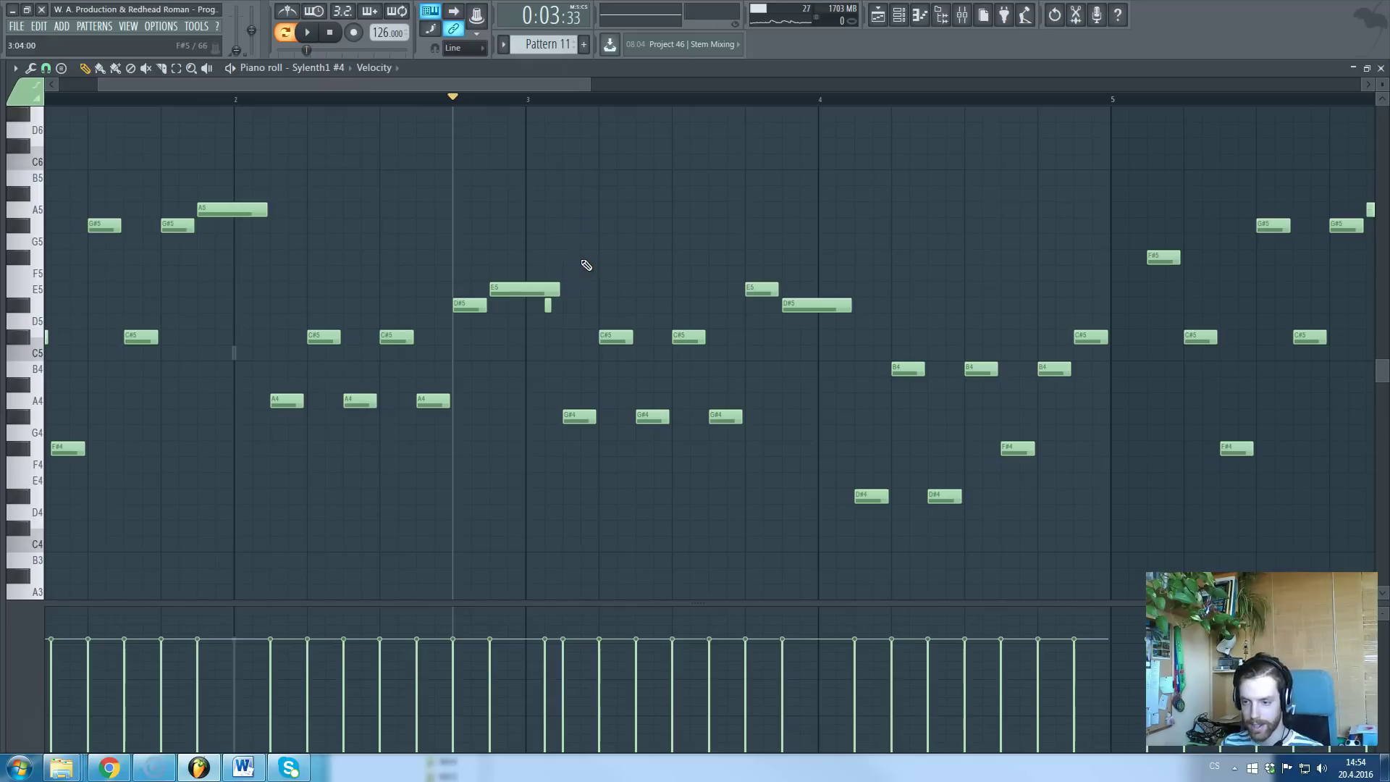
scroll(527, 172, down, 4)
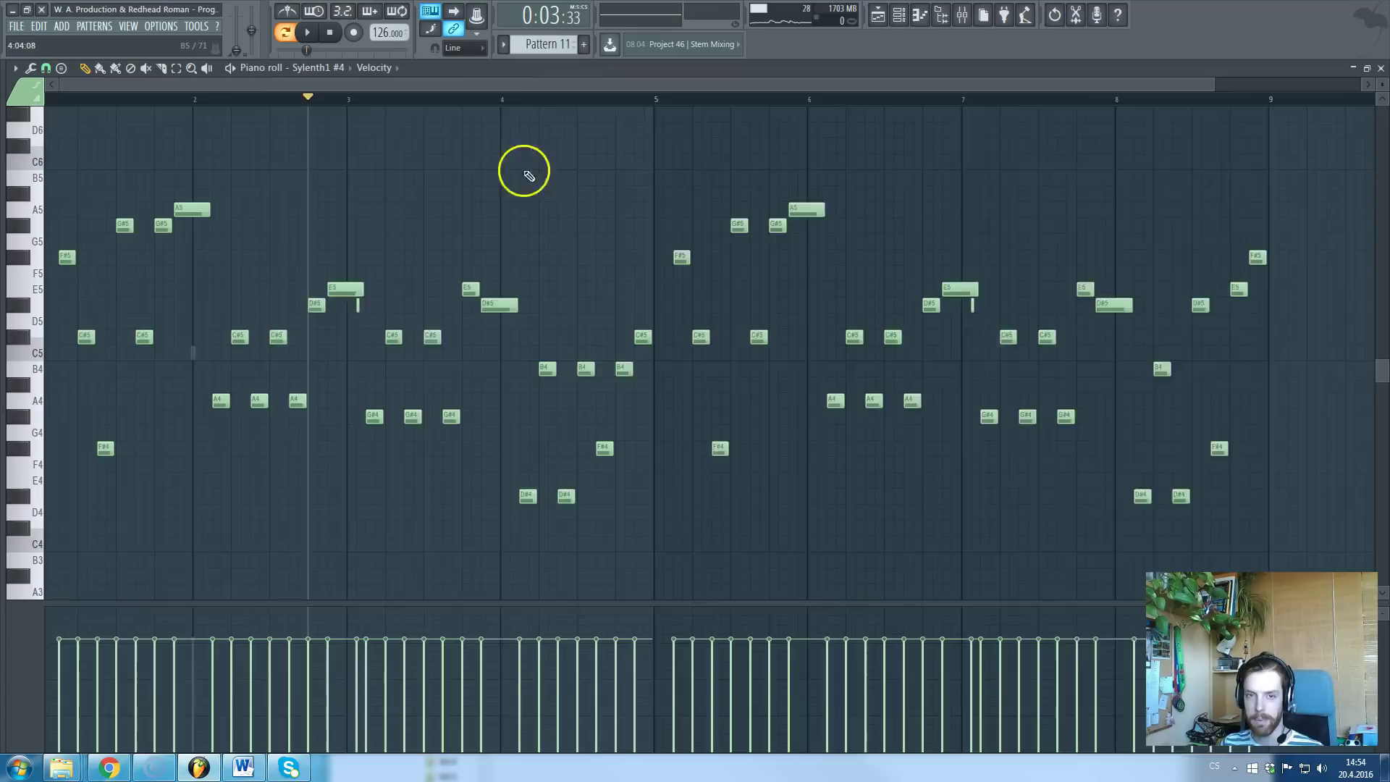
- Close the piano roll and channel rack, and audition the playlist in song mode from bar 25, where Pattern 11 starts
key(Escape)
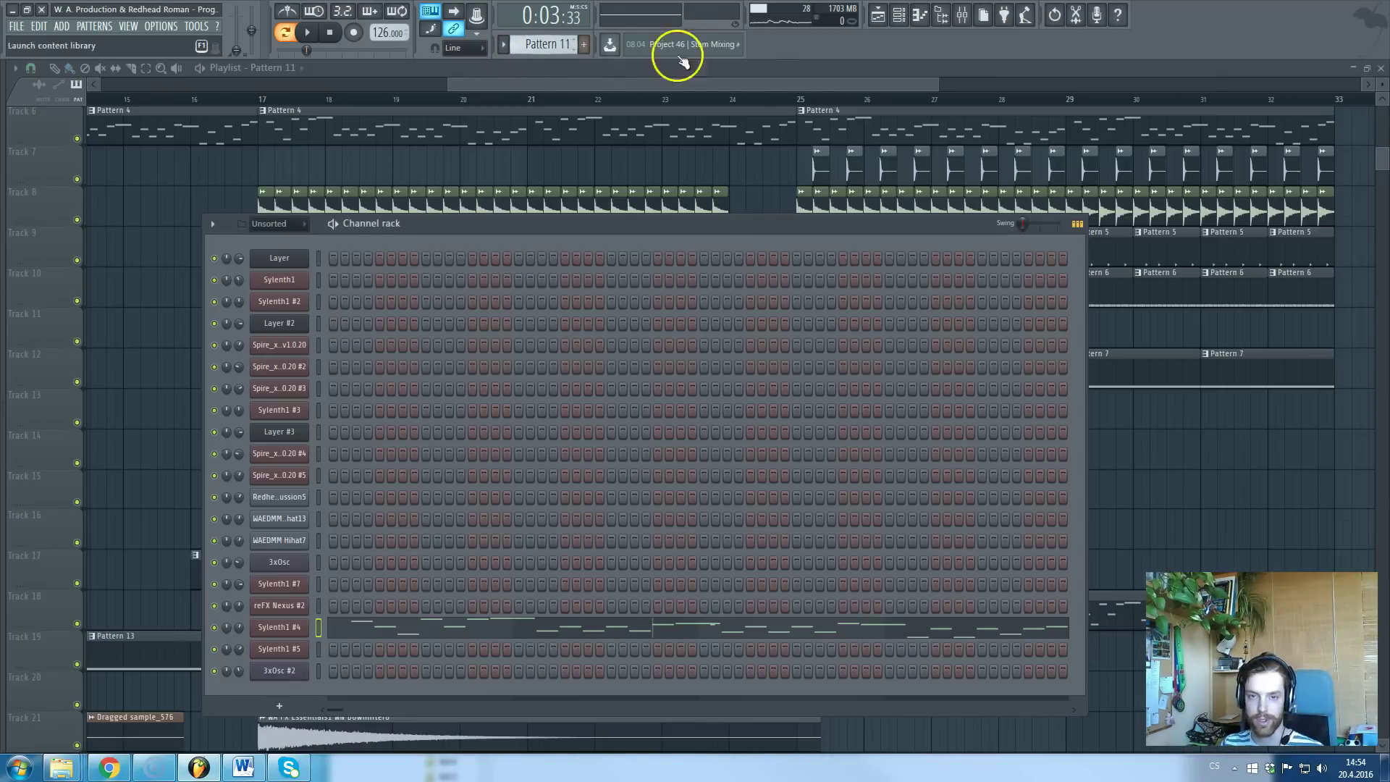
click(802, 101)
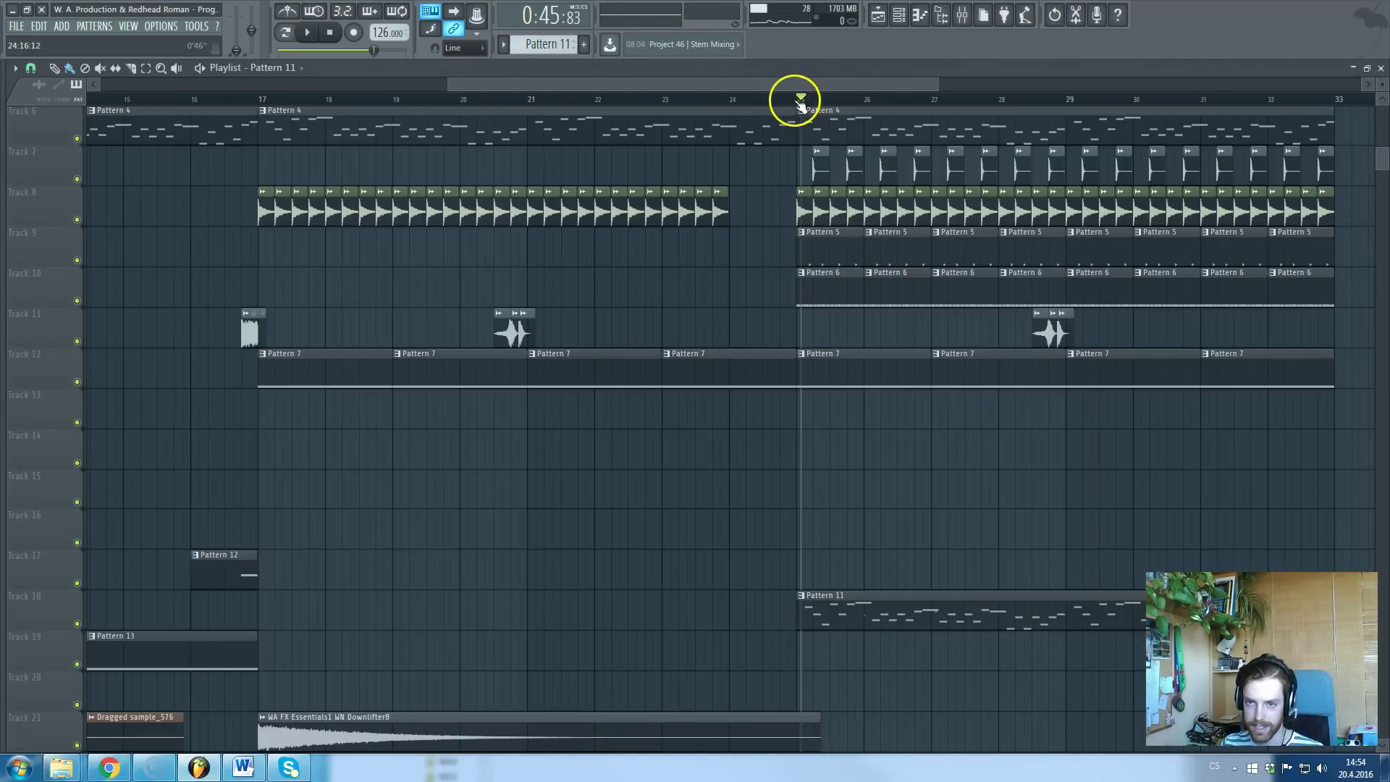
drag(807, 84, 878, 84)
scroll(859, 245, down, 5)
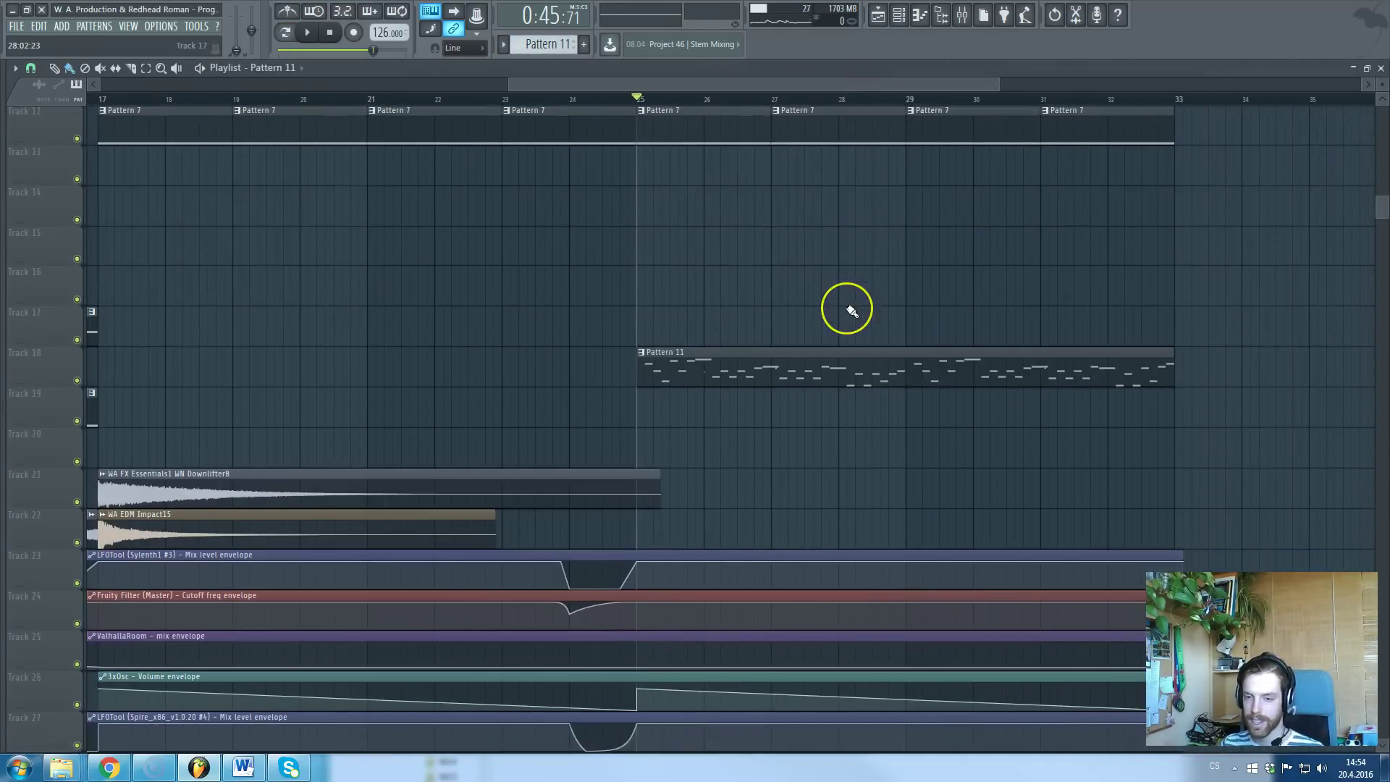
key(space)
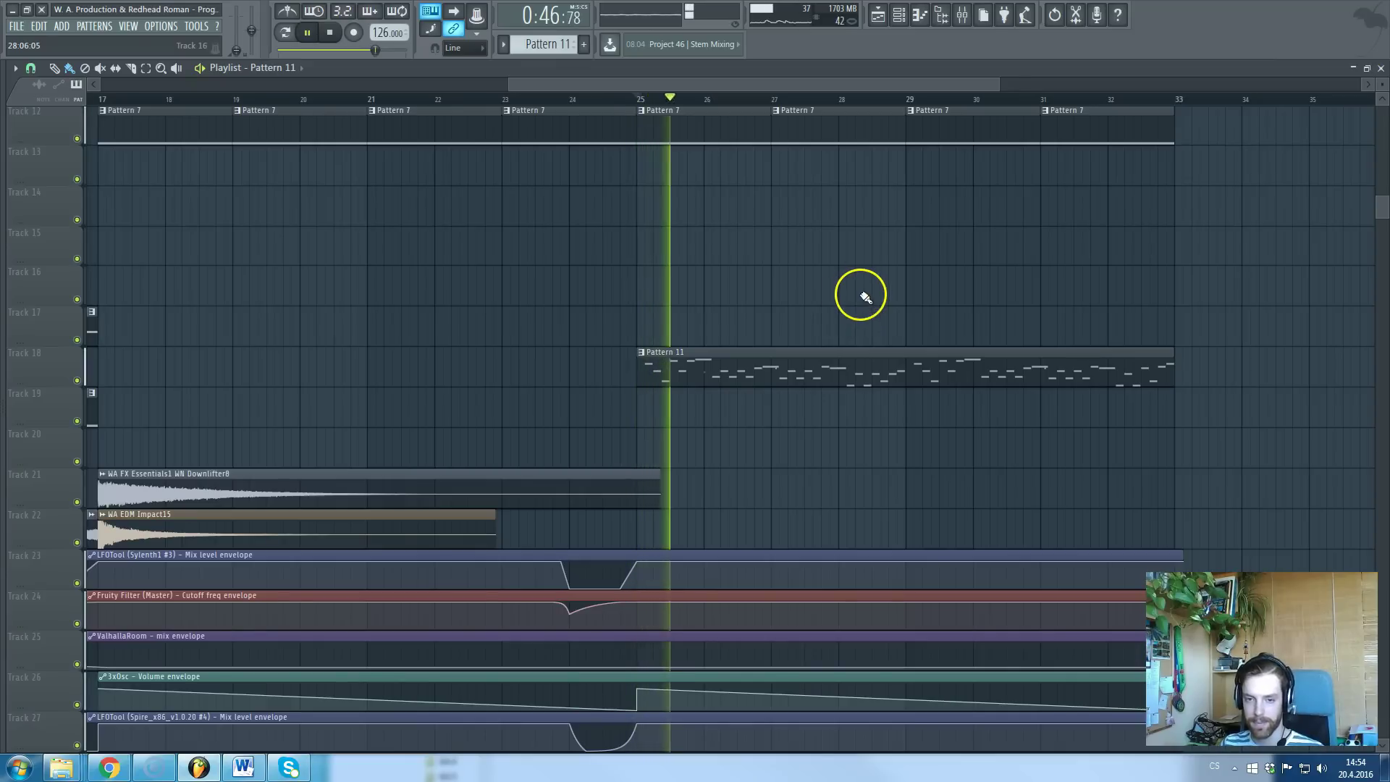
click(637, 98)
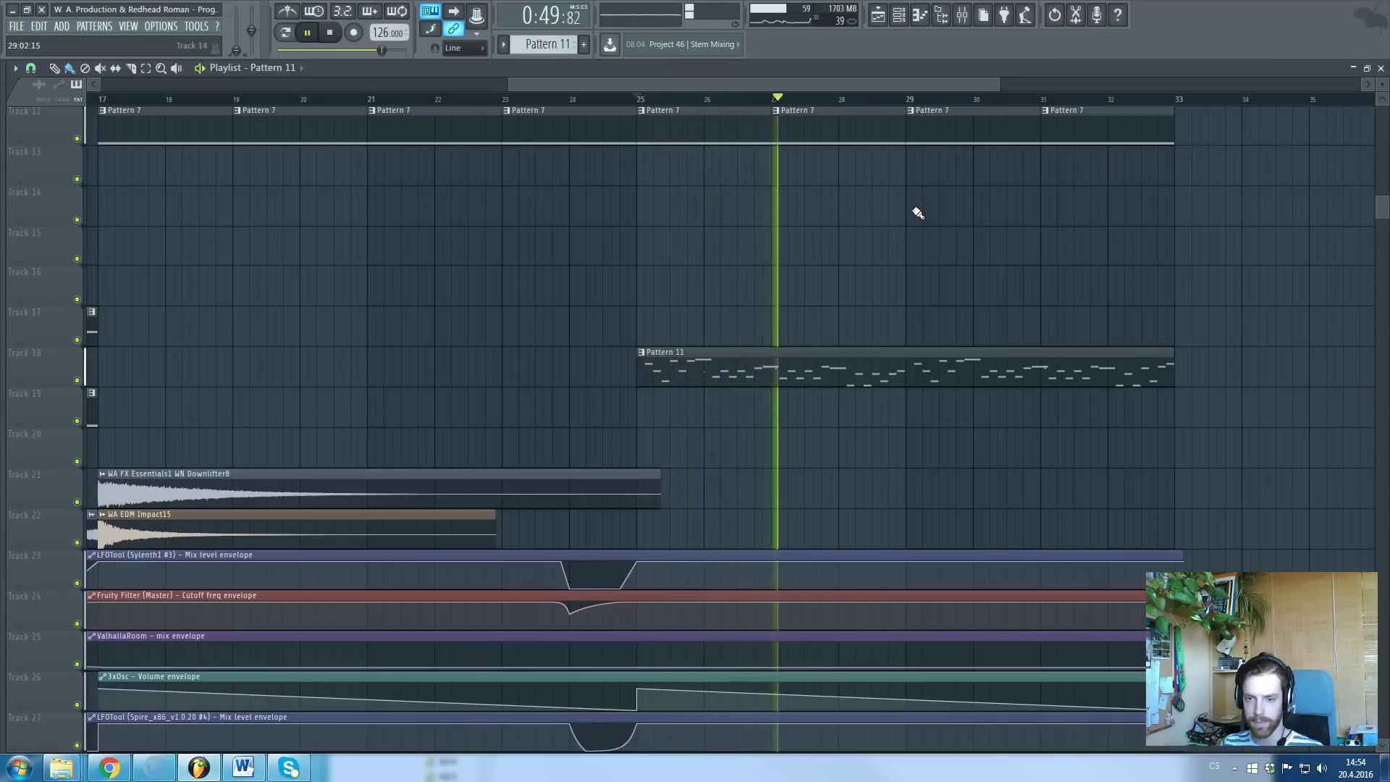
scroll(868, 261, down, 3)
key(space)
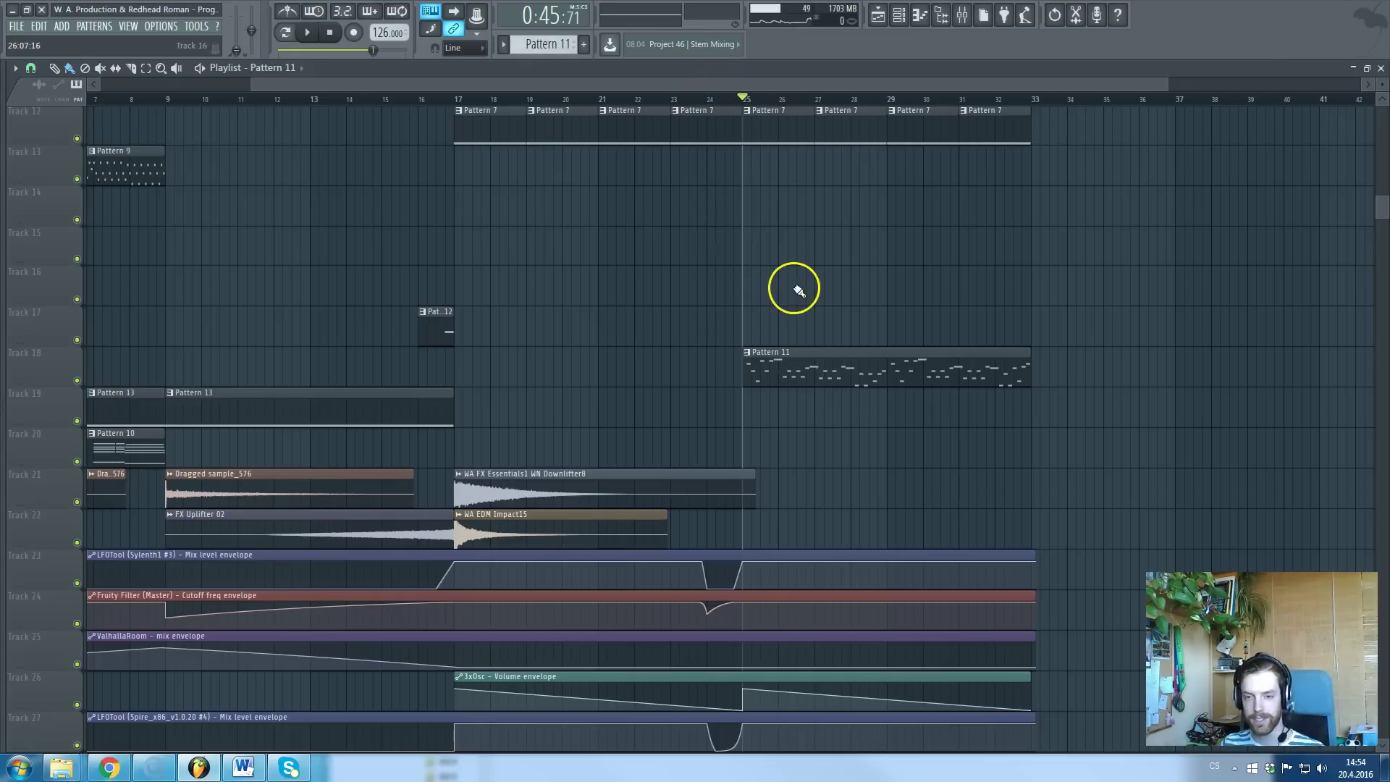
- Set the playback position to the start of the Clap6 clip on Track 11 in bar 28 and examine the clap clips
scroll(798, 289, up, 8)
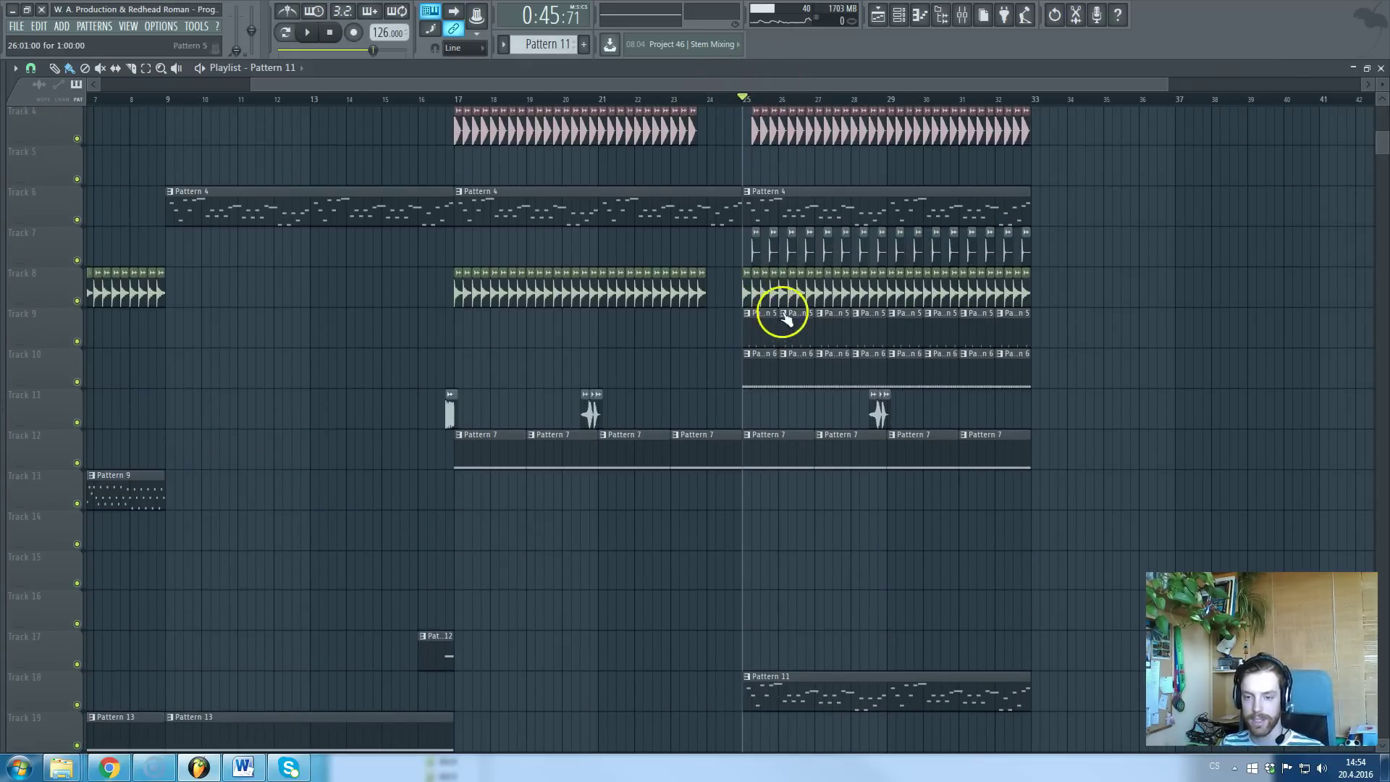
scroll(776, 310, down, 3)
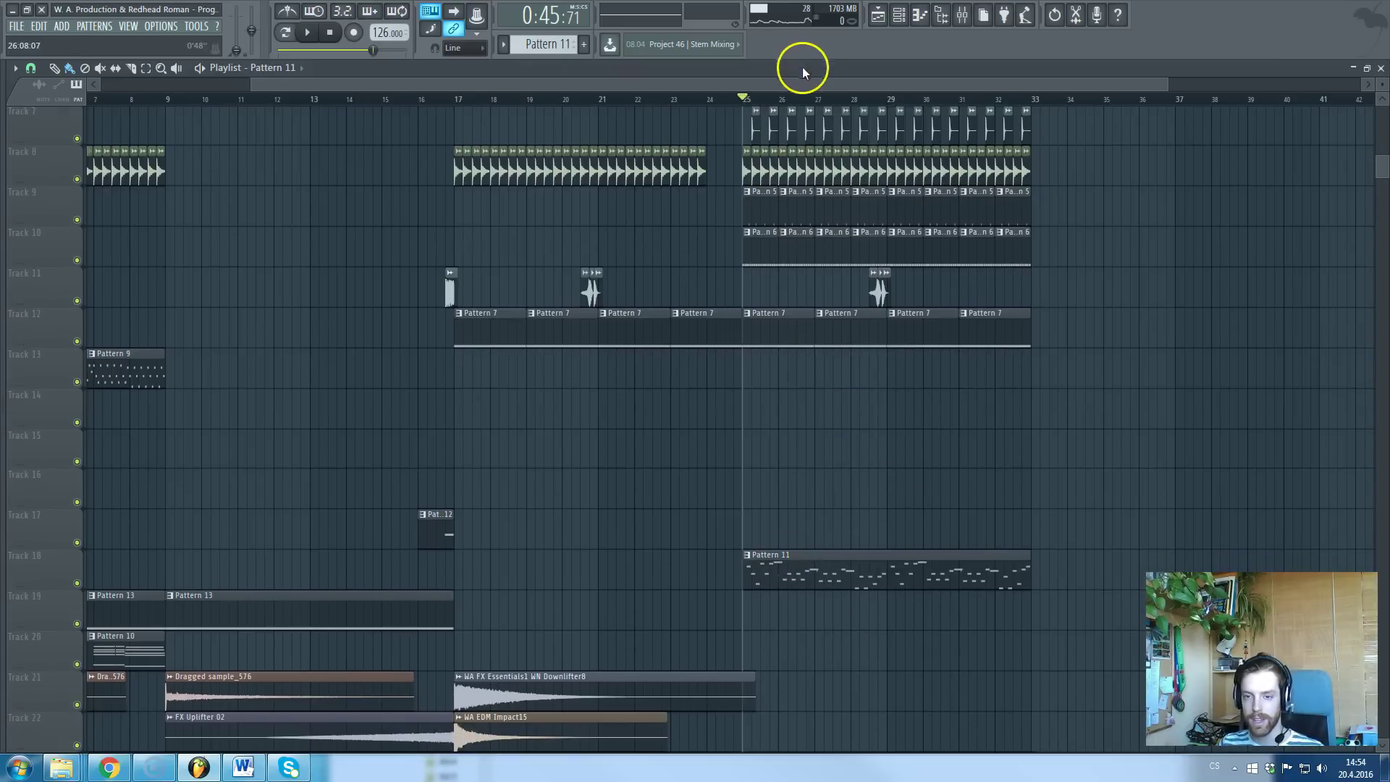
scroll(751, 608, up, 4)
scroll(778, 561, up, 4)
scroll(833, 507, down, 2)
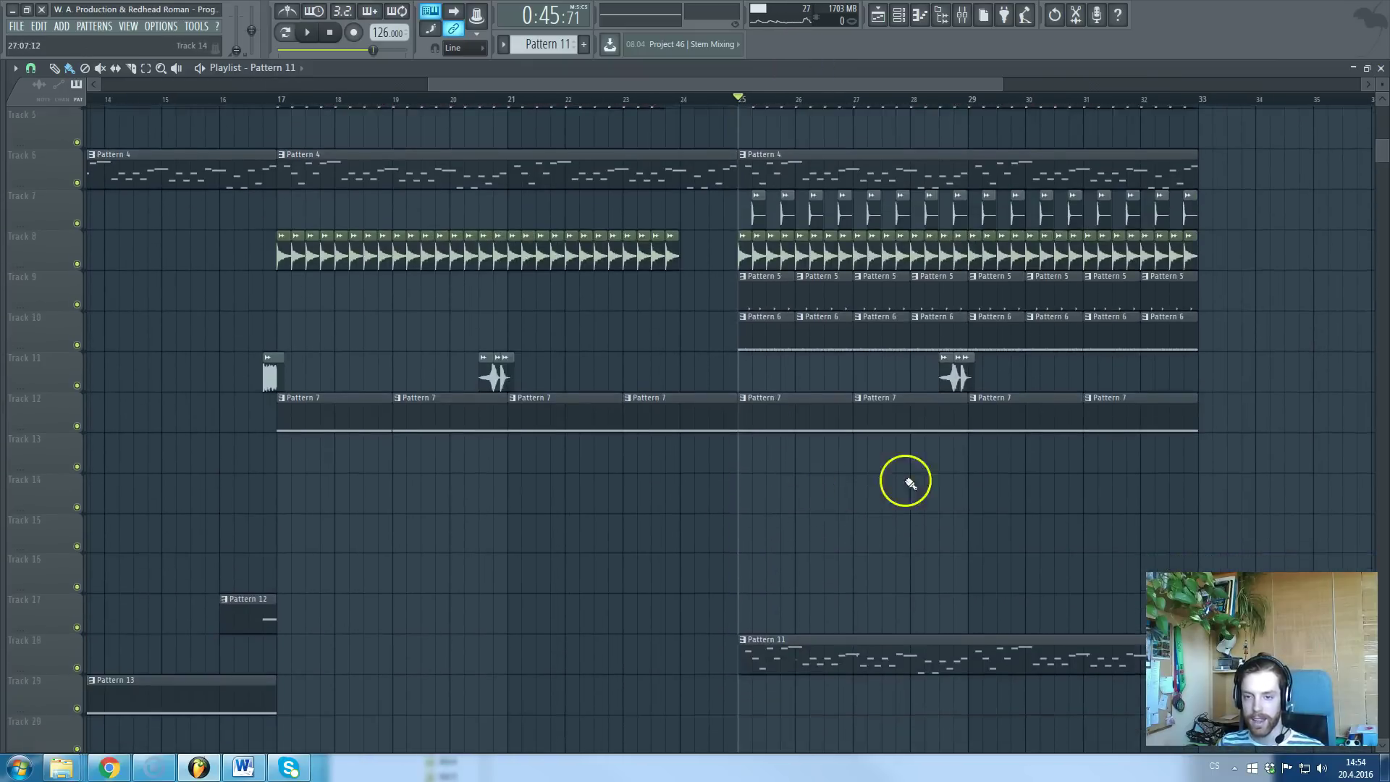
scroll(910, 482, up, 6)
click(837, 93)
scroll(937, 427, up, 2)
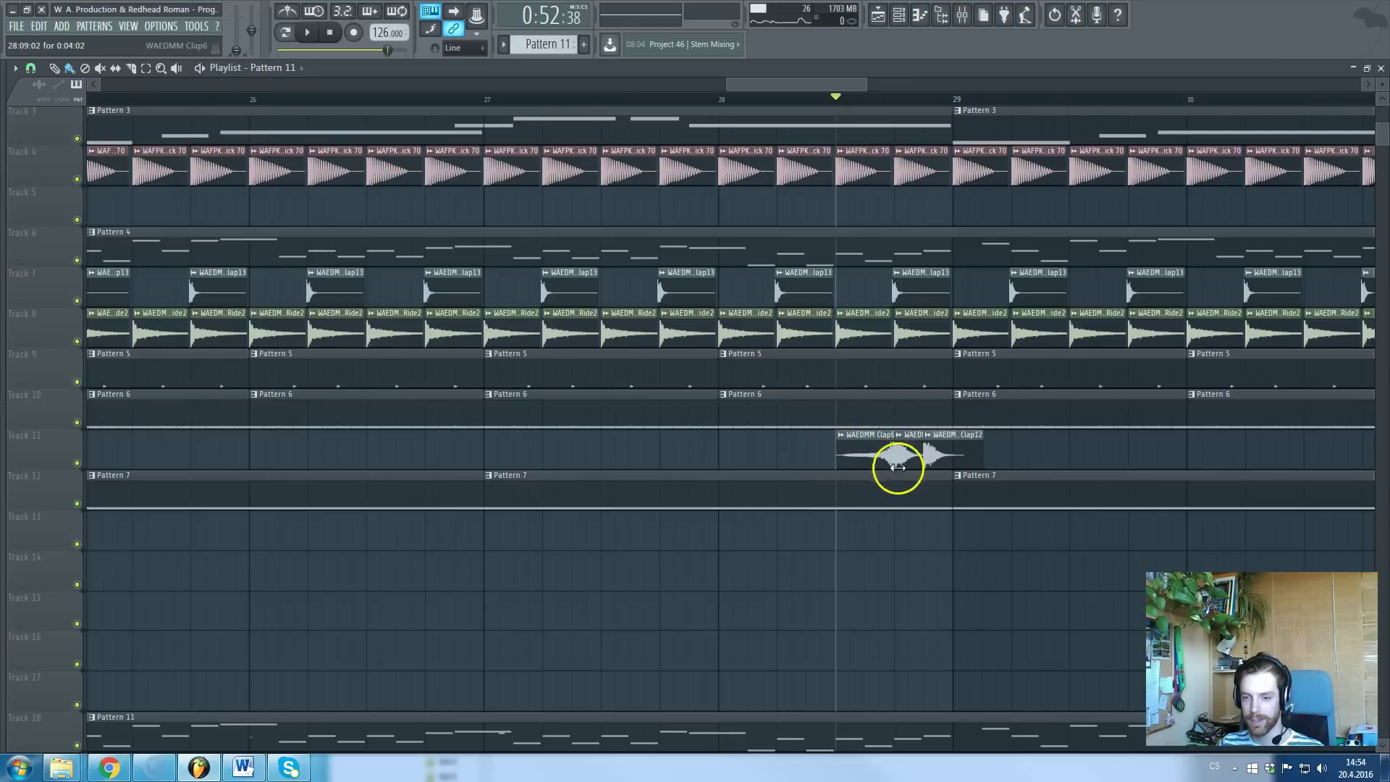
scroll(892, 435, down, 2)
scroll(850, 456, up, 2)
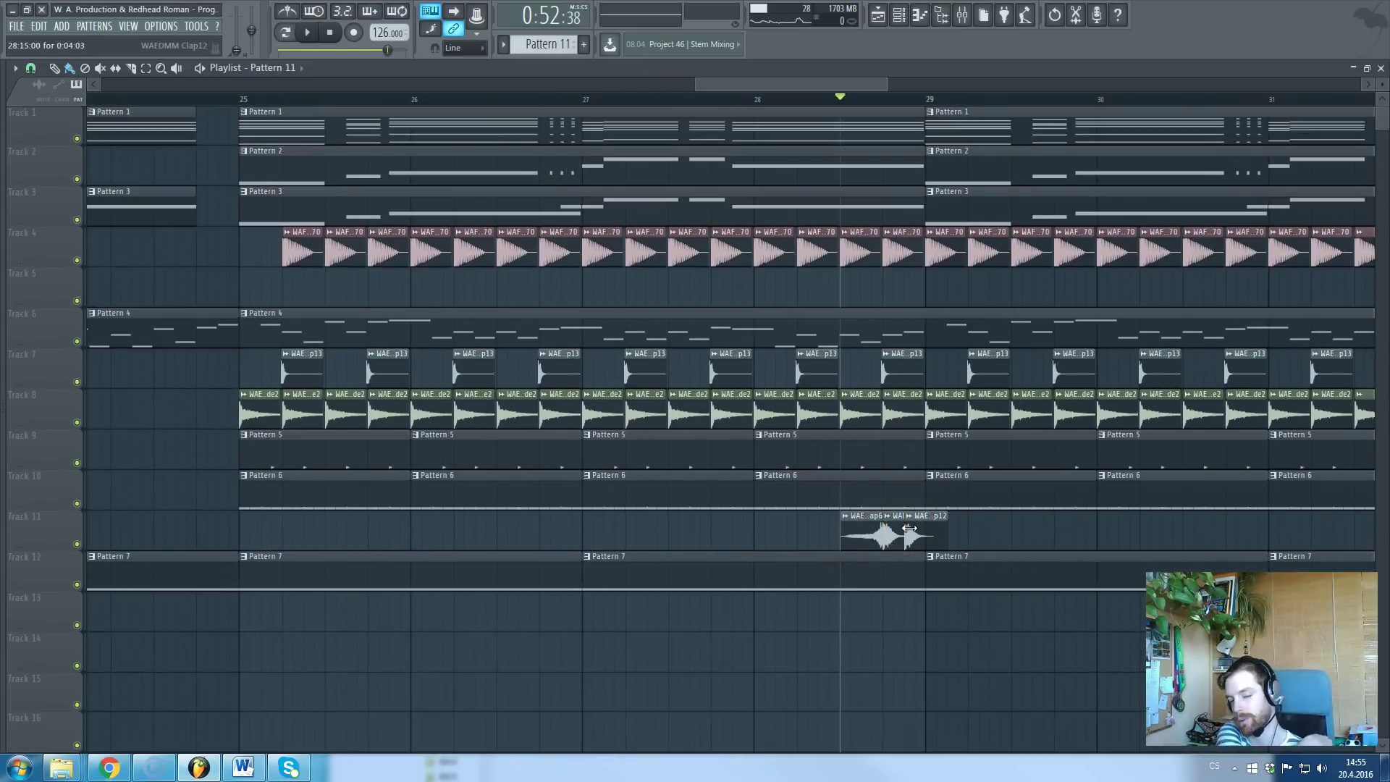
- Examine the two drop sections in the playlist and the kick, ride and Snare14 clips around bar 17
scroll(568, 351, down, 3)
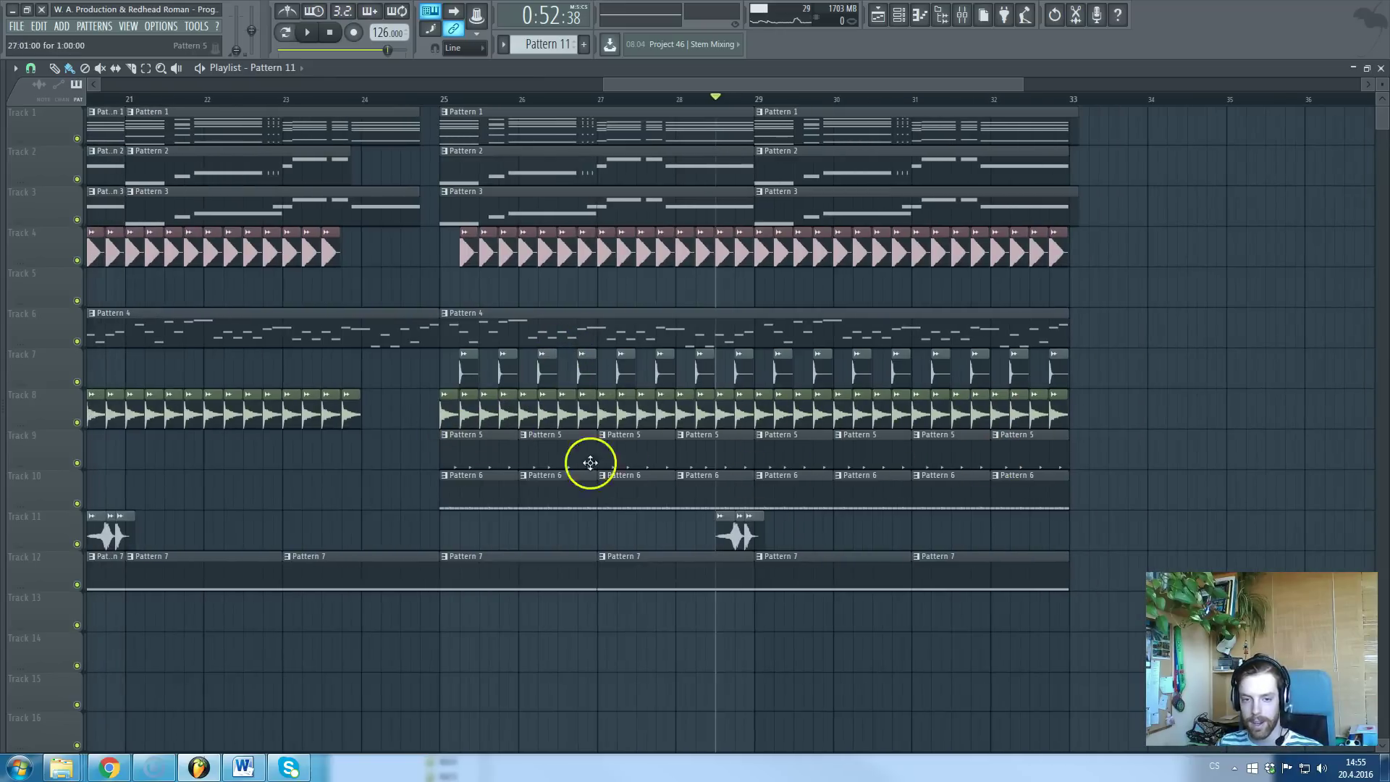
scroll(492, 419, up, 3)
scroll(495, 347, down, 6)
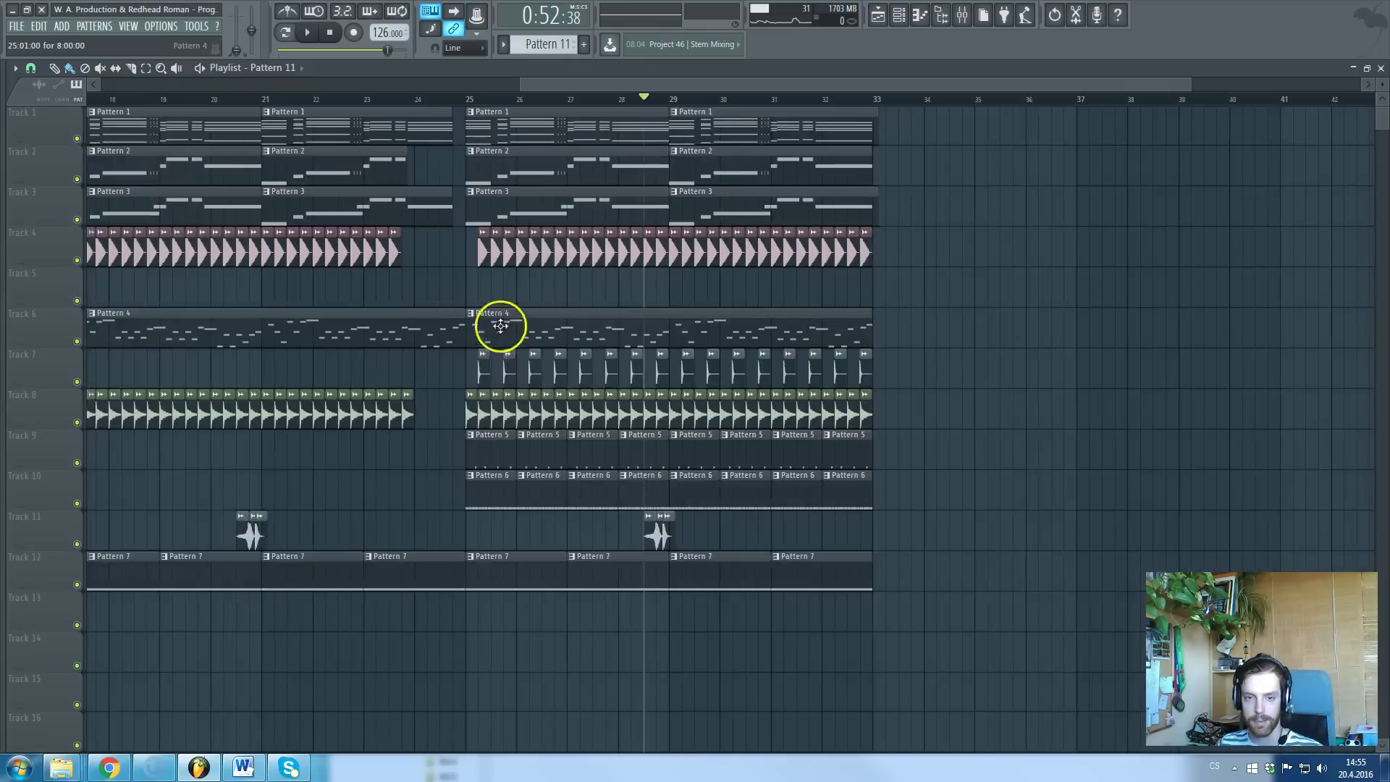
scroll(487, 290, up, 4)
scroll(603, 278, down, 5)
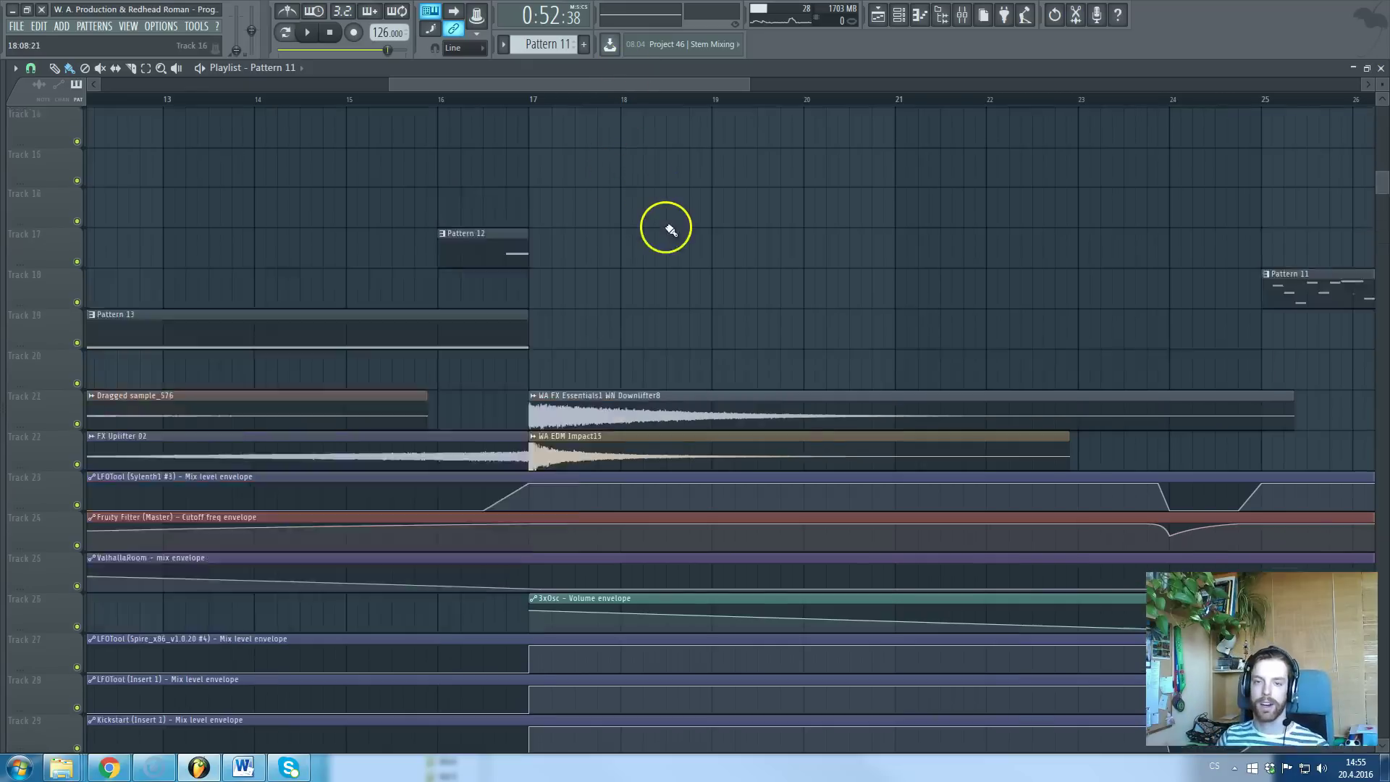
scroll(664, 226, up, 5)
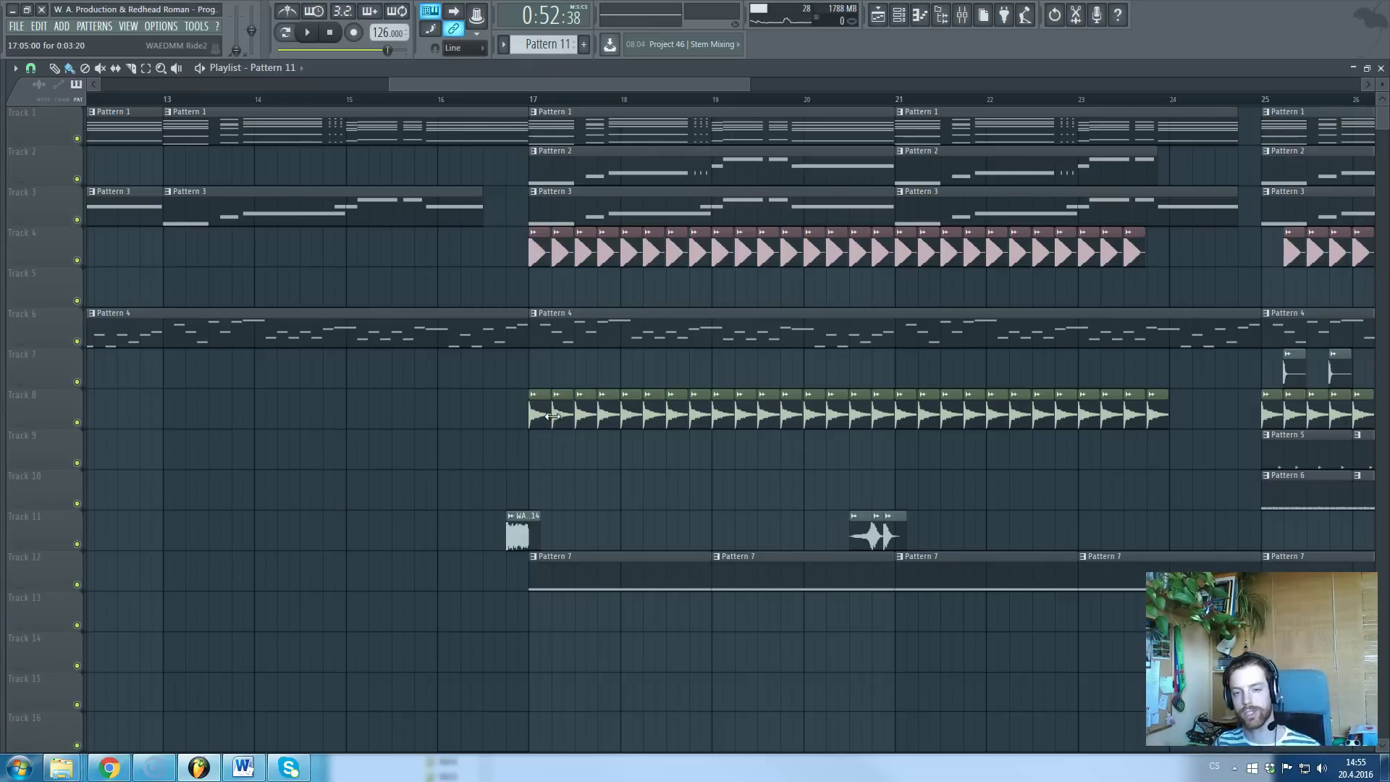
scroll(511, 265, up, 7)
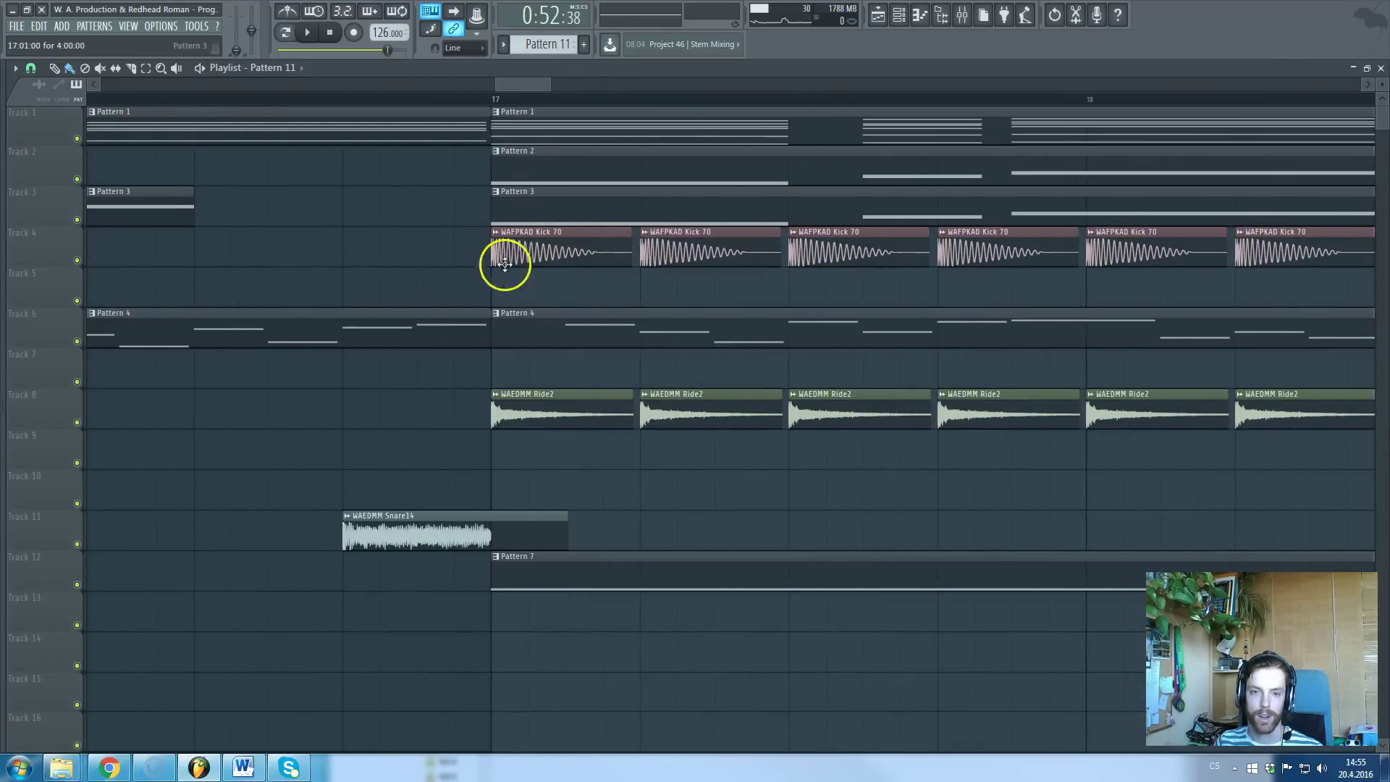
scroll(568, 259, down, 1)
scroll(569, 261, down, 8)
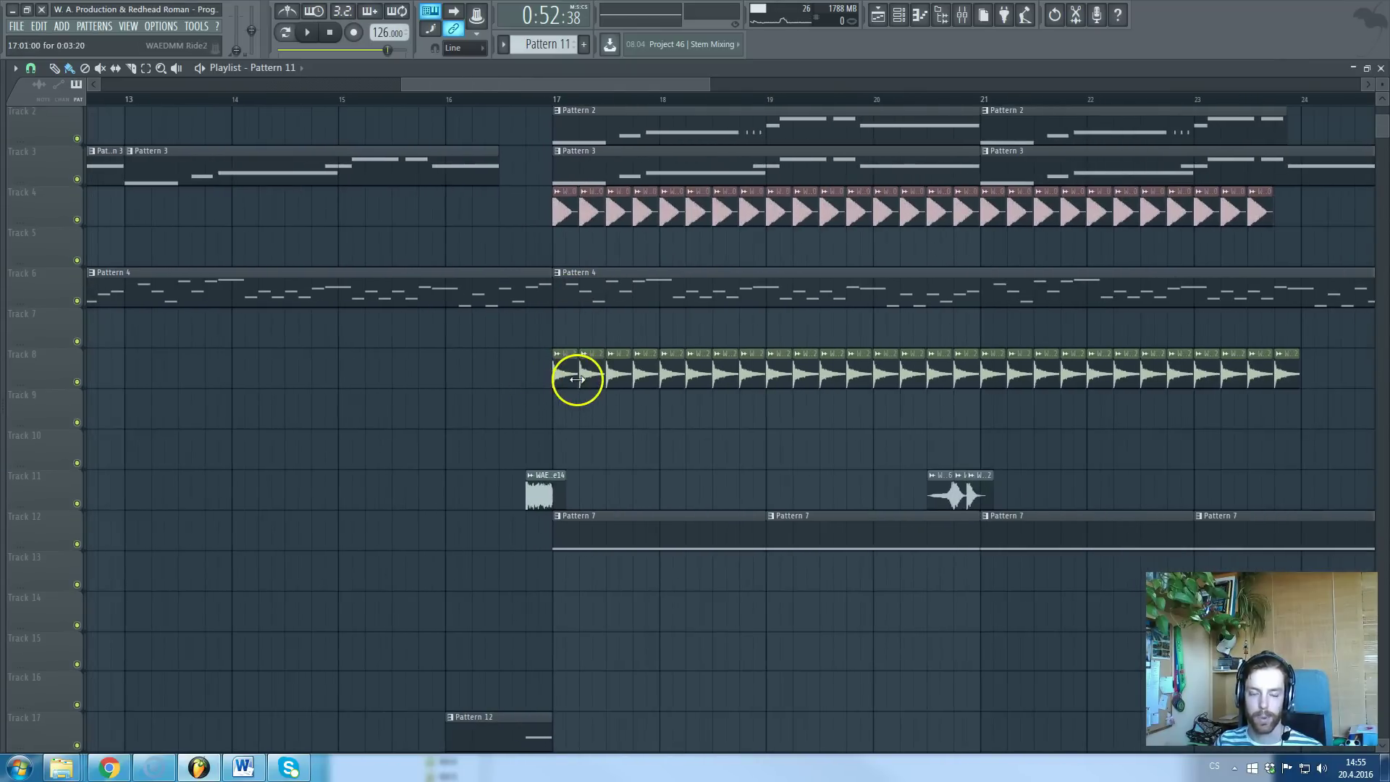
- Review the whole arrangement from the pattern tracks down to the effects and automation clips, and open the mixer
scroll(576, 382, down, 6)
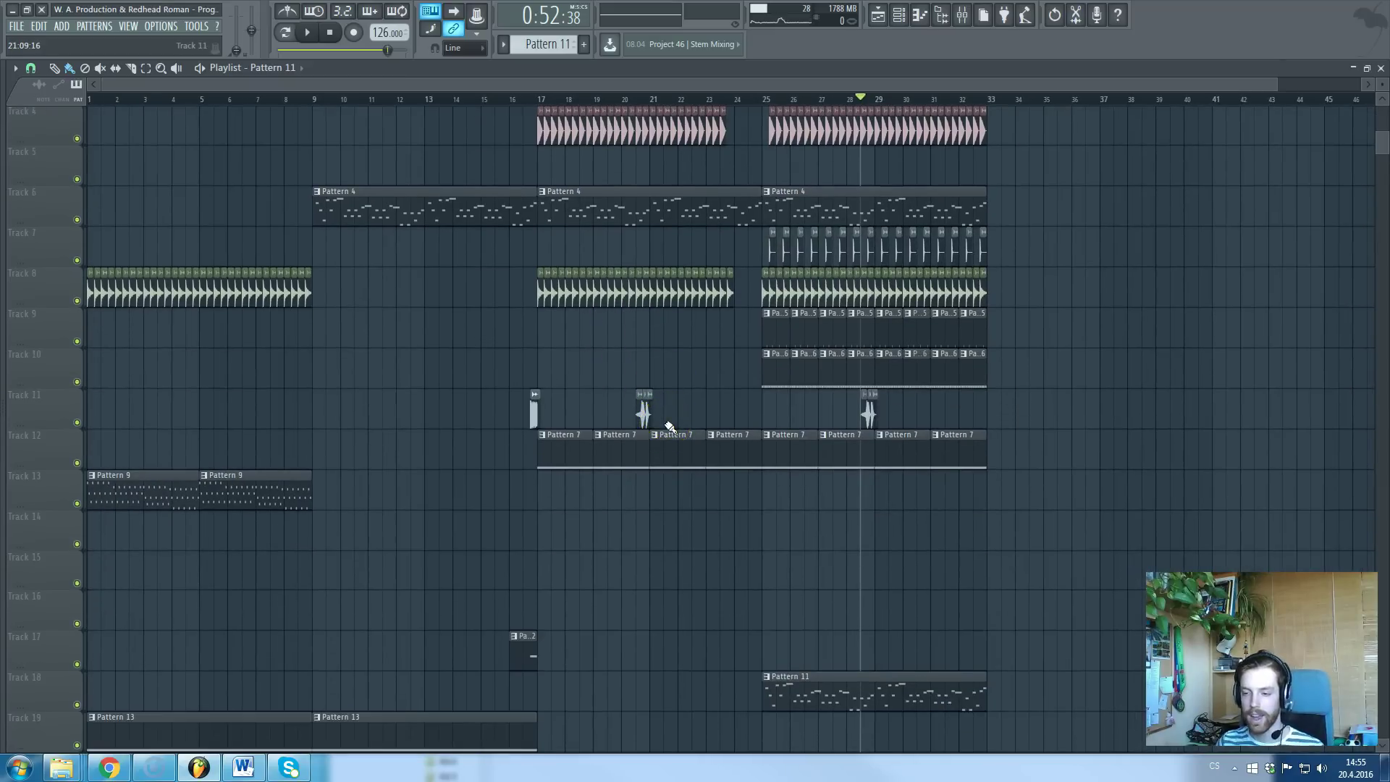
scroll(582, 173, down, 1)
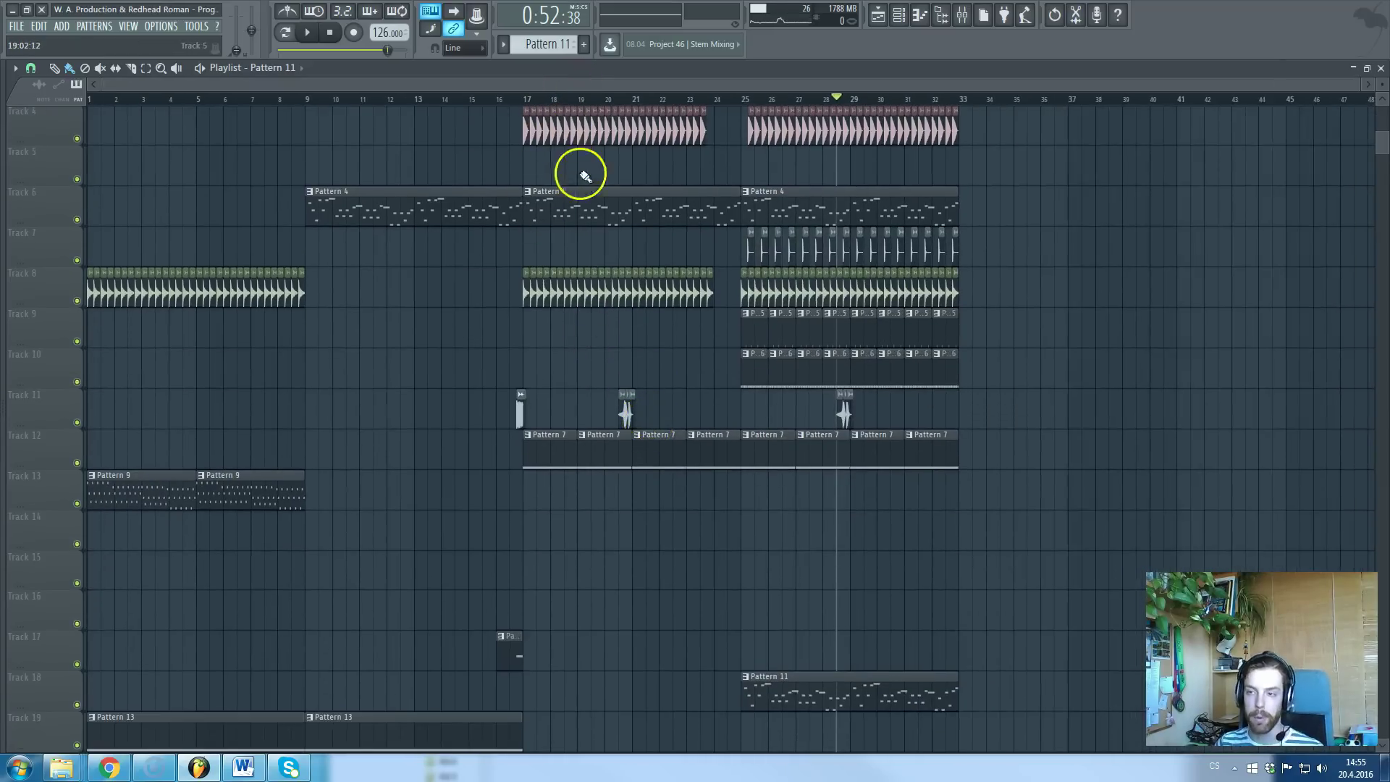
scroll(449, 242, up, 3)
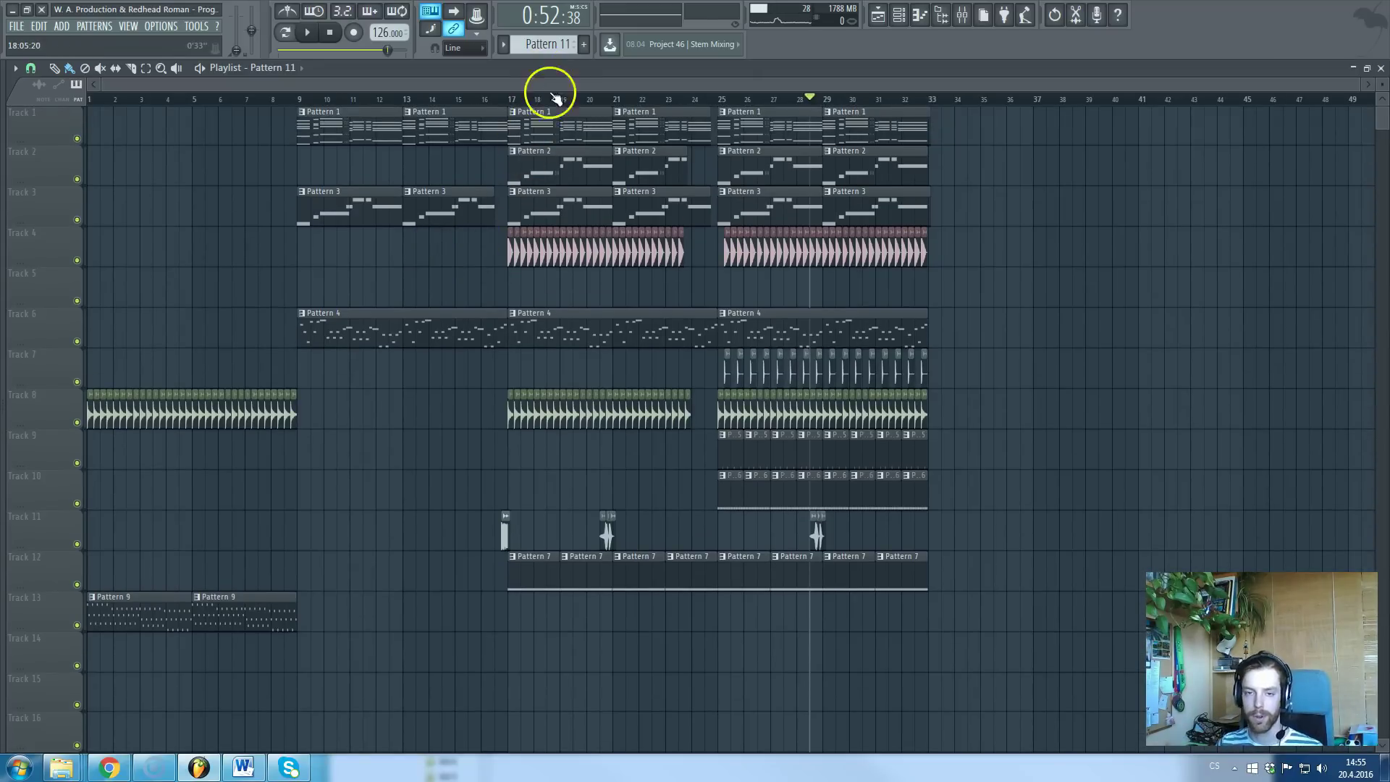
scroll(589, 241, down, 15)
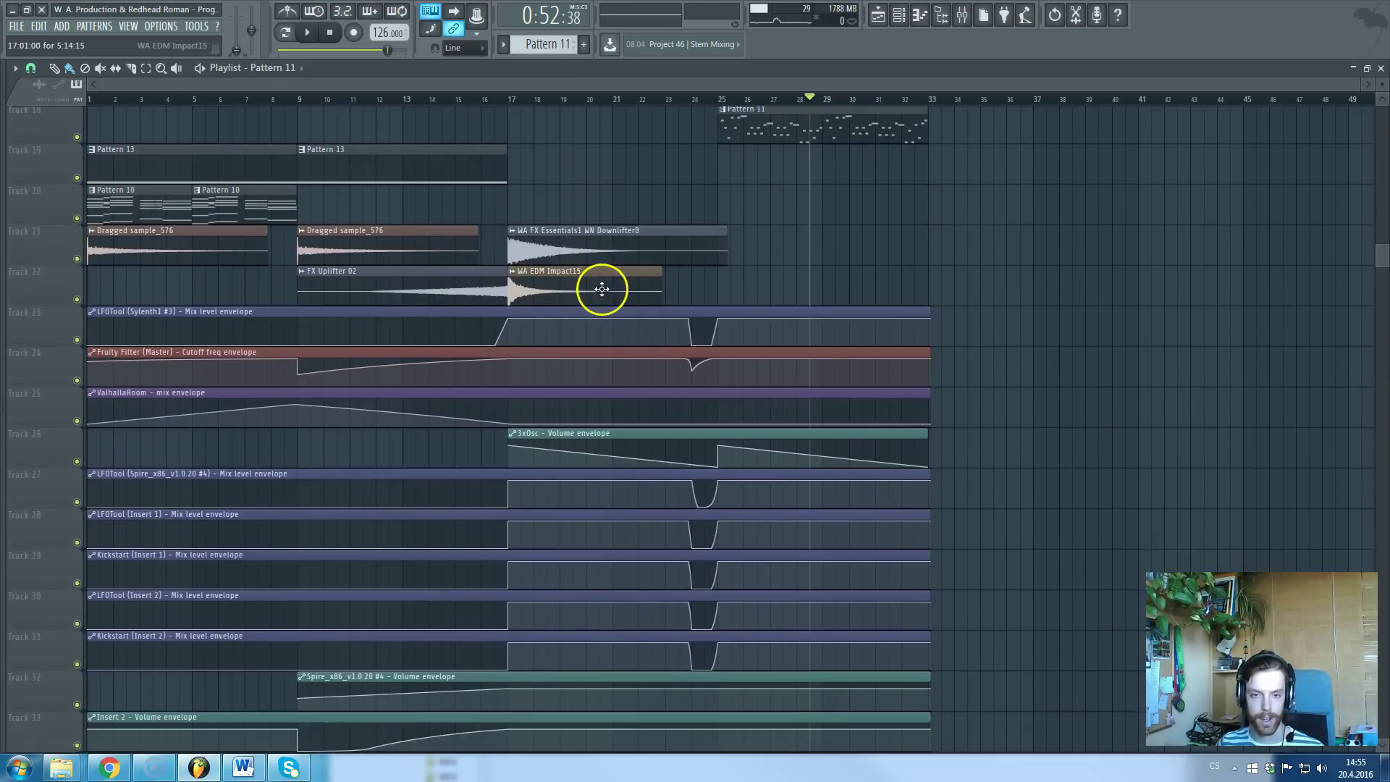
scroll(602, 289, up, 7)
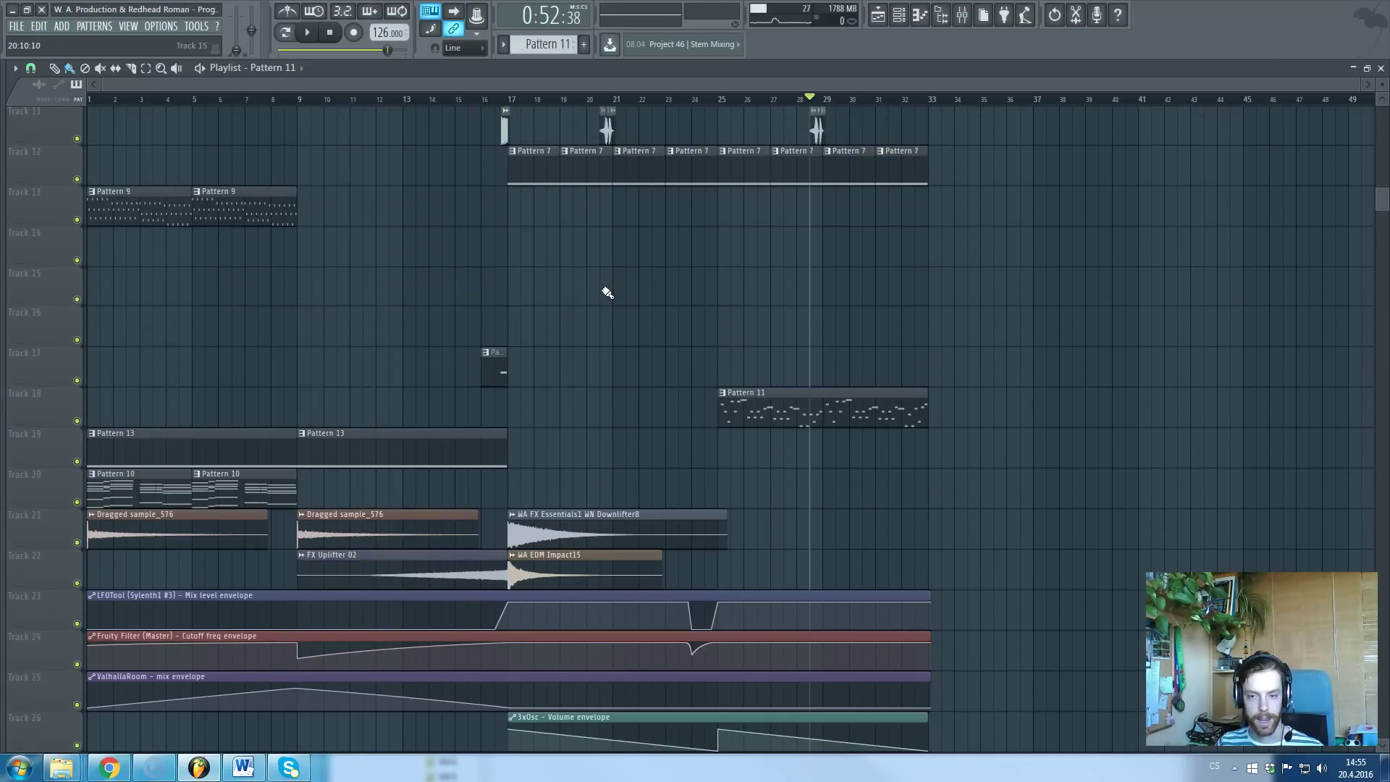
scroll(601, 290, up, 9)
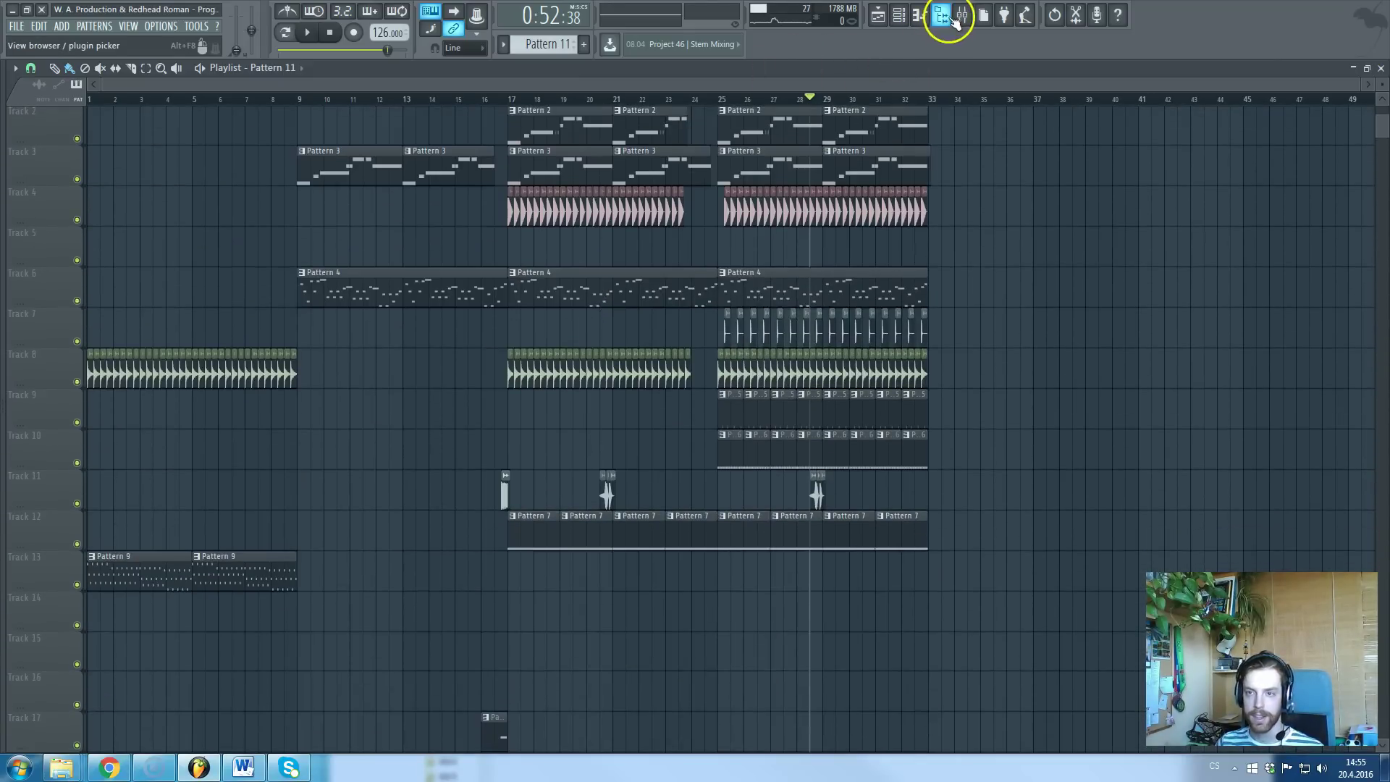
click(963, 15)
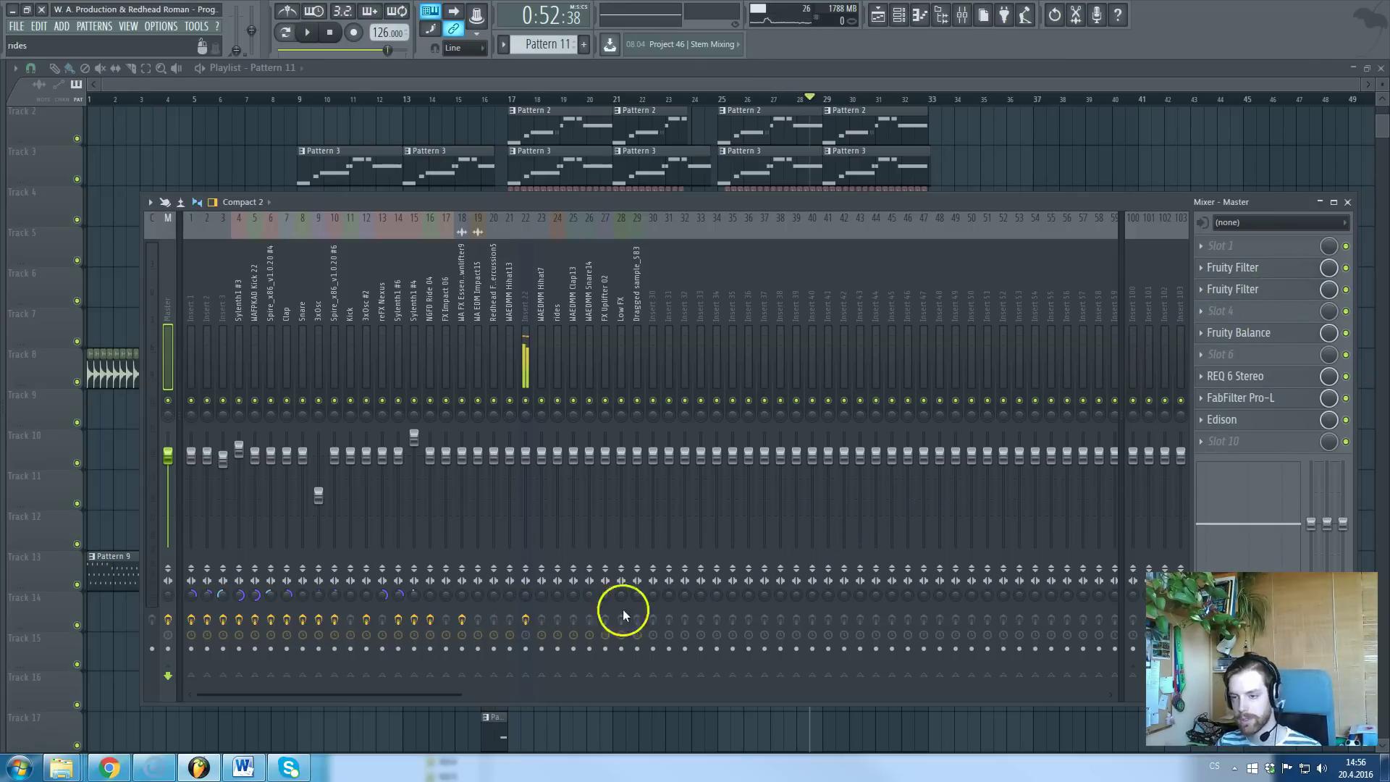
- Examine the REQ 6 Stereo equalizer curve and the Fruity Balance settings on the Master track, closing each plugin after viewing
click(1262, 378)
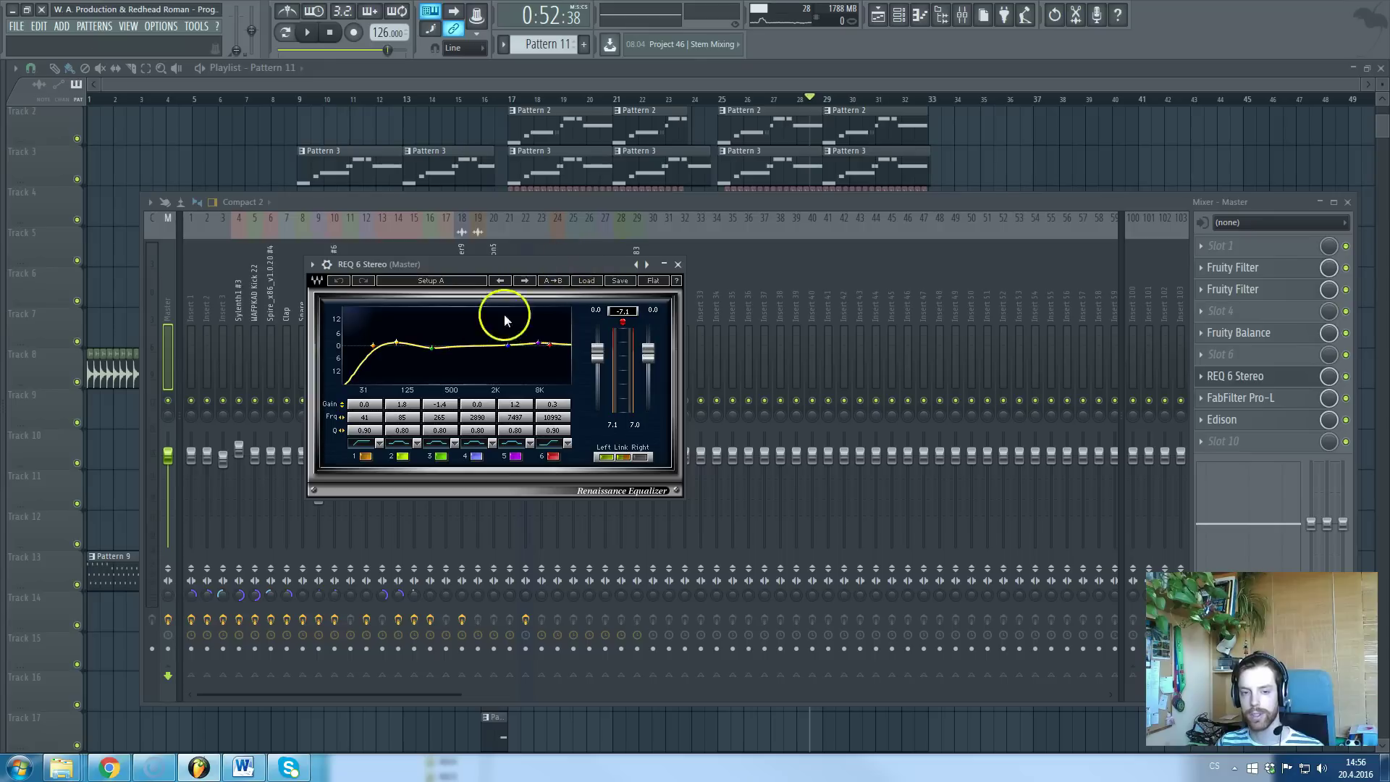
key(Escape)
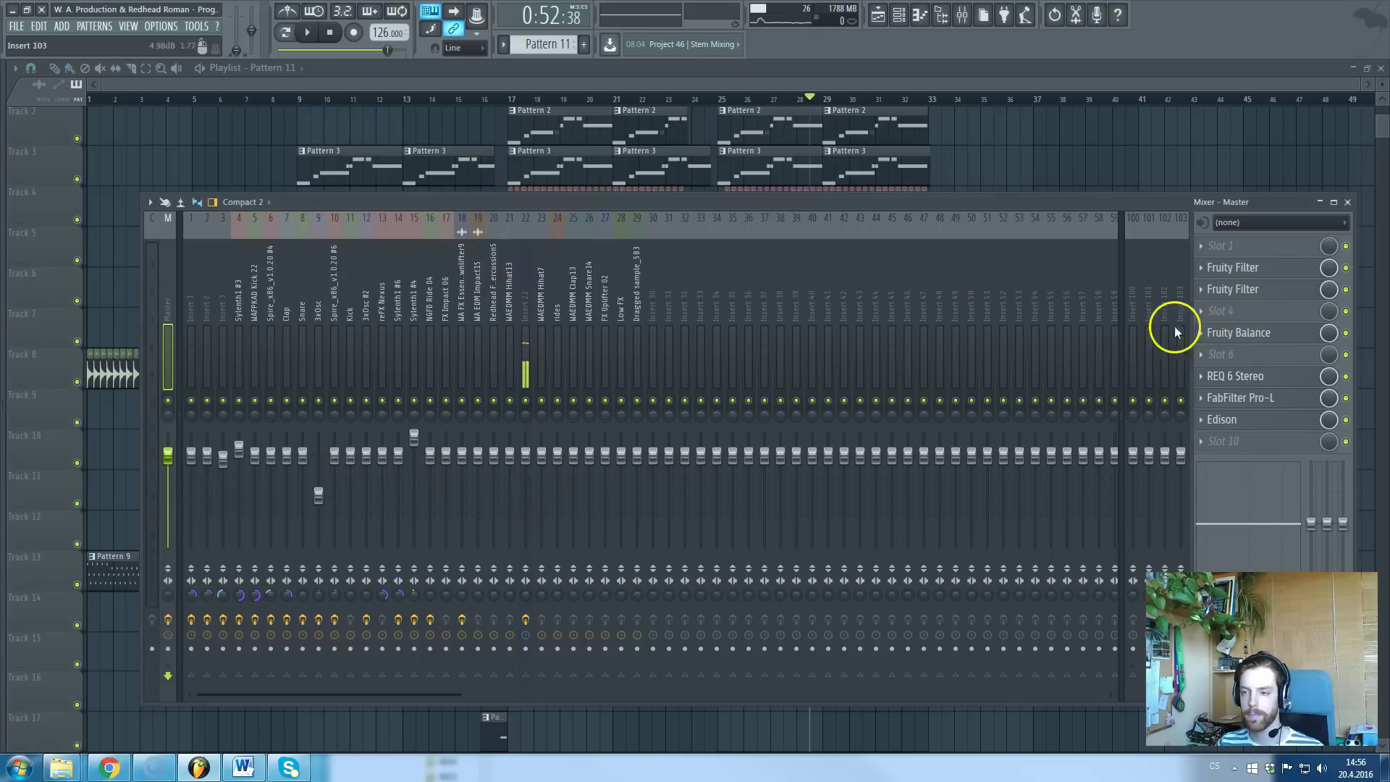
click(1238, 332)
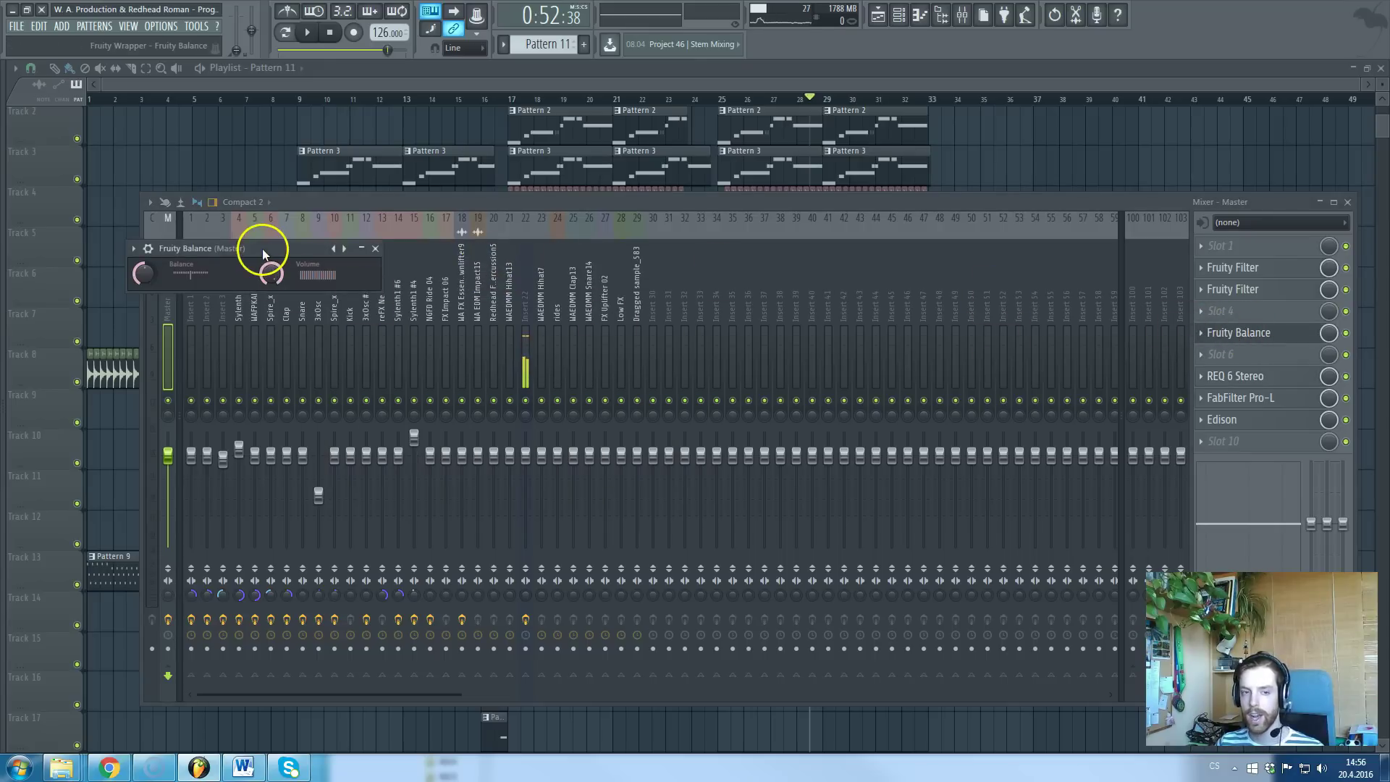
key(Escape)
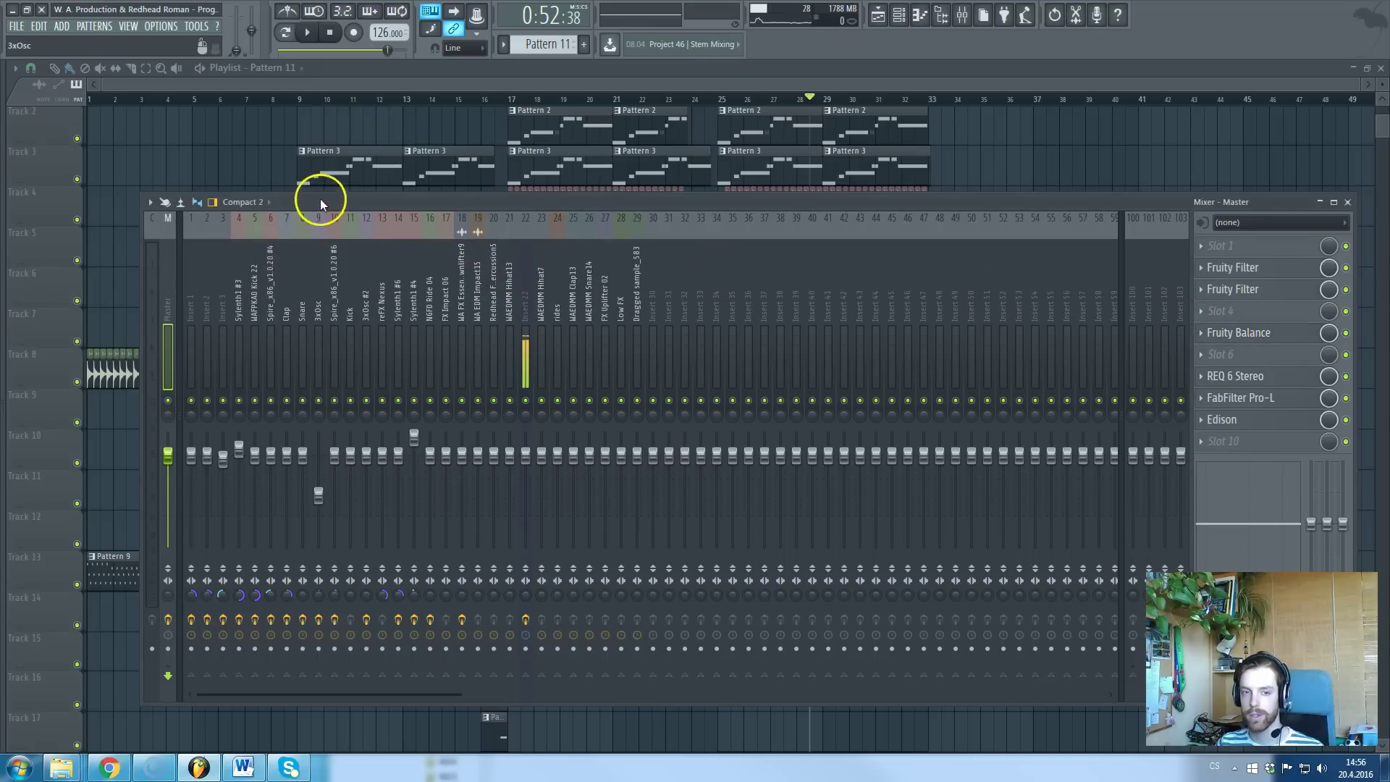
- Check the mixer's insert track faders once more, and close the mixer to return to the playlist
key(F9)
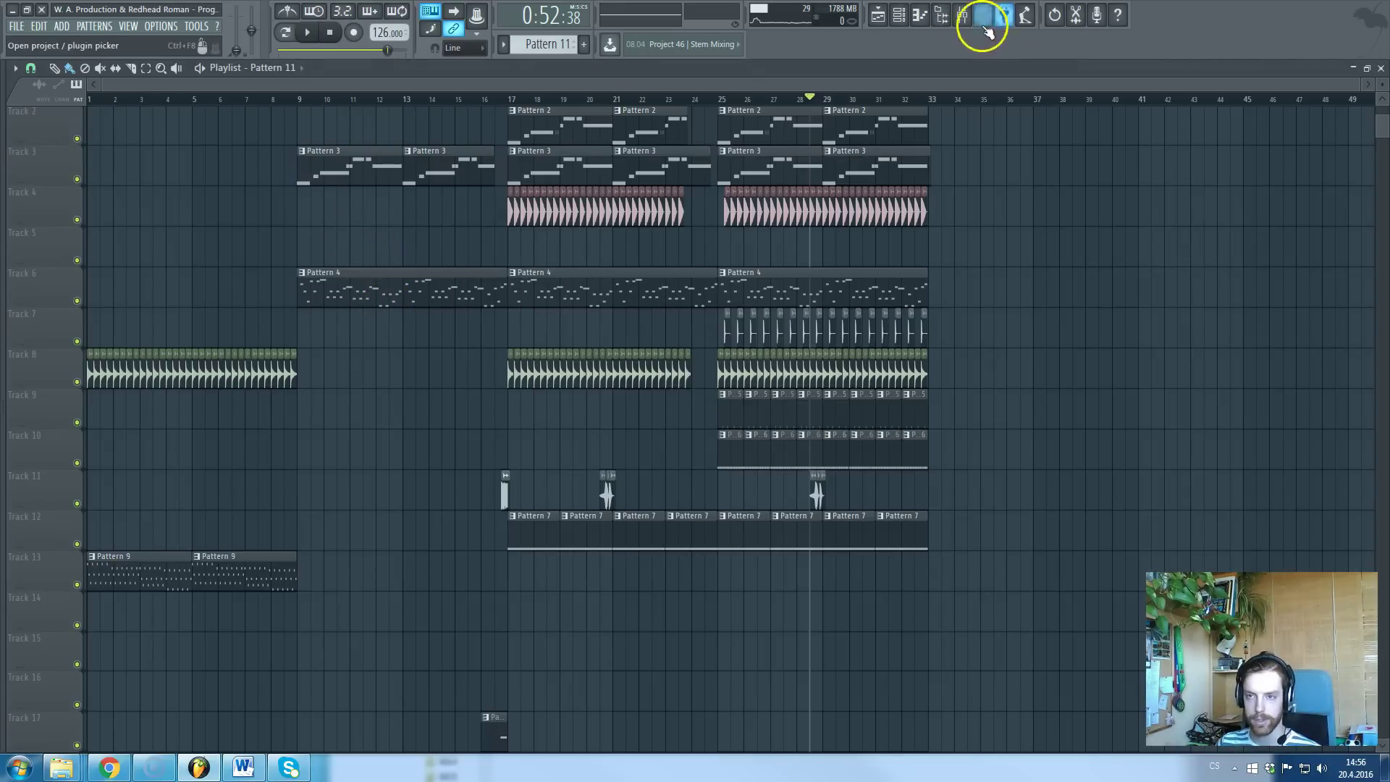
click(967, 15)
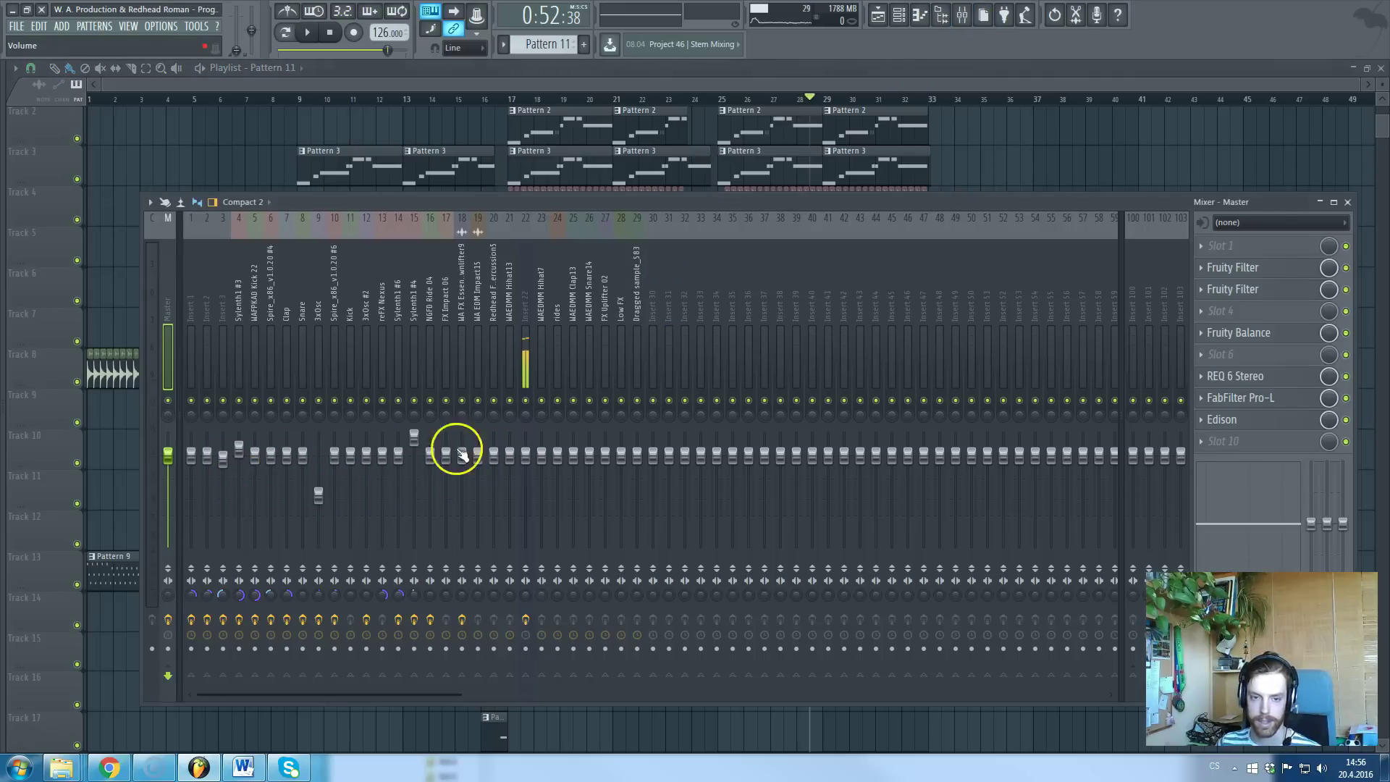
key(F9)
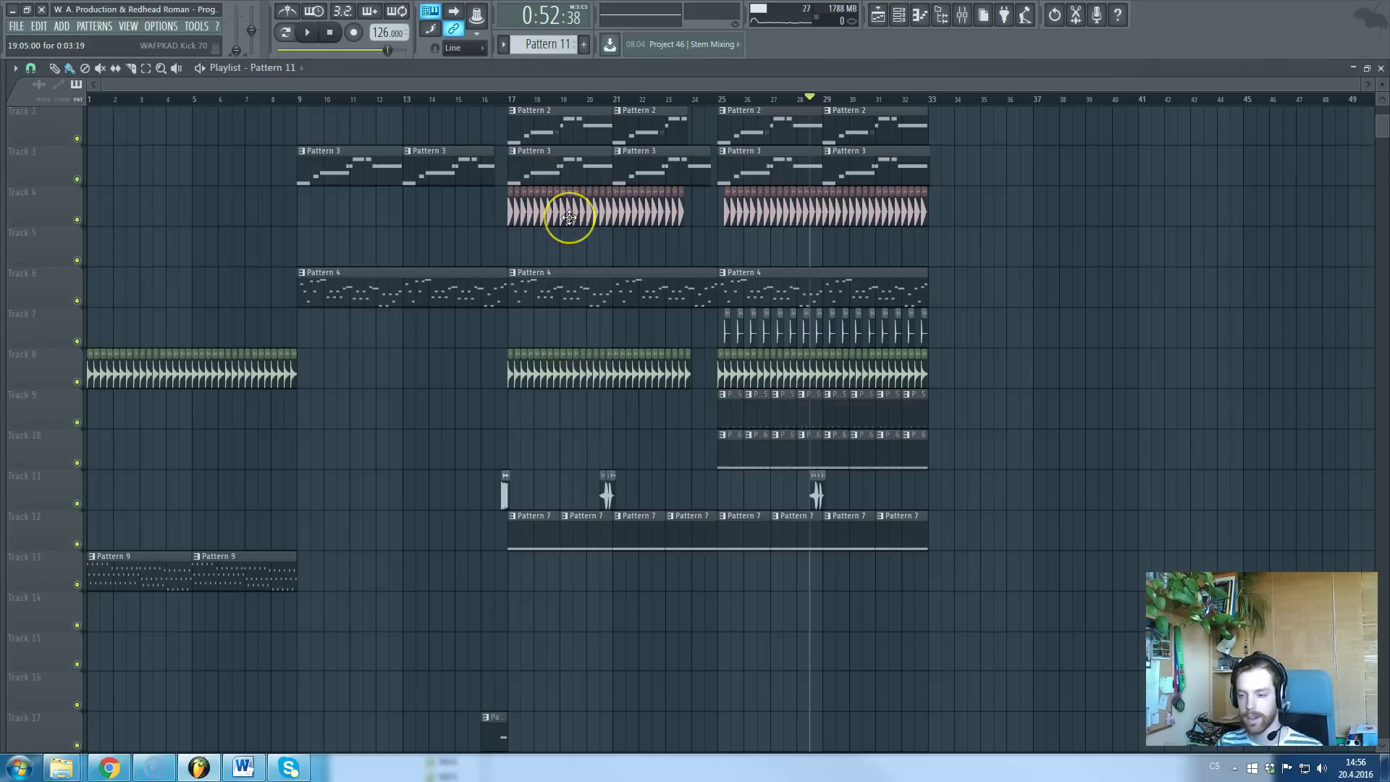